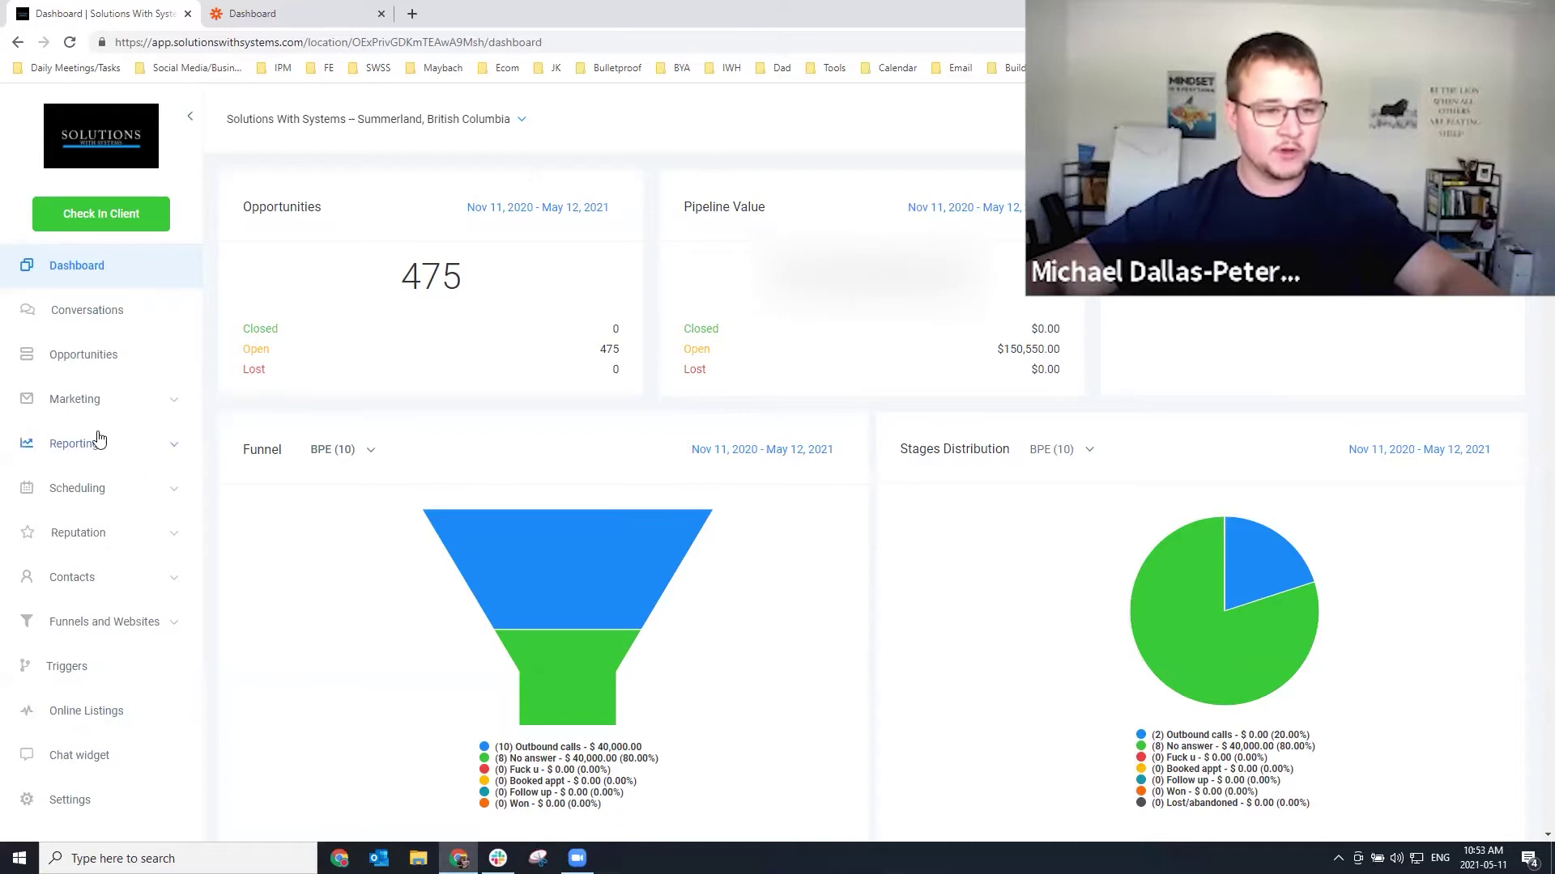
Create a new form in Form Builder with Full Name, Phone and Email fields.
{"action": "left_click", "coordinate": [80, 405]}
{"action": "left_click", "coordinate": [77, 578]}
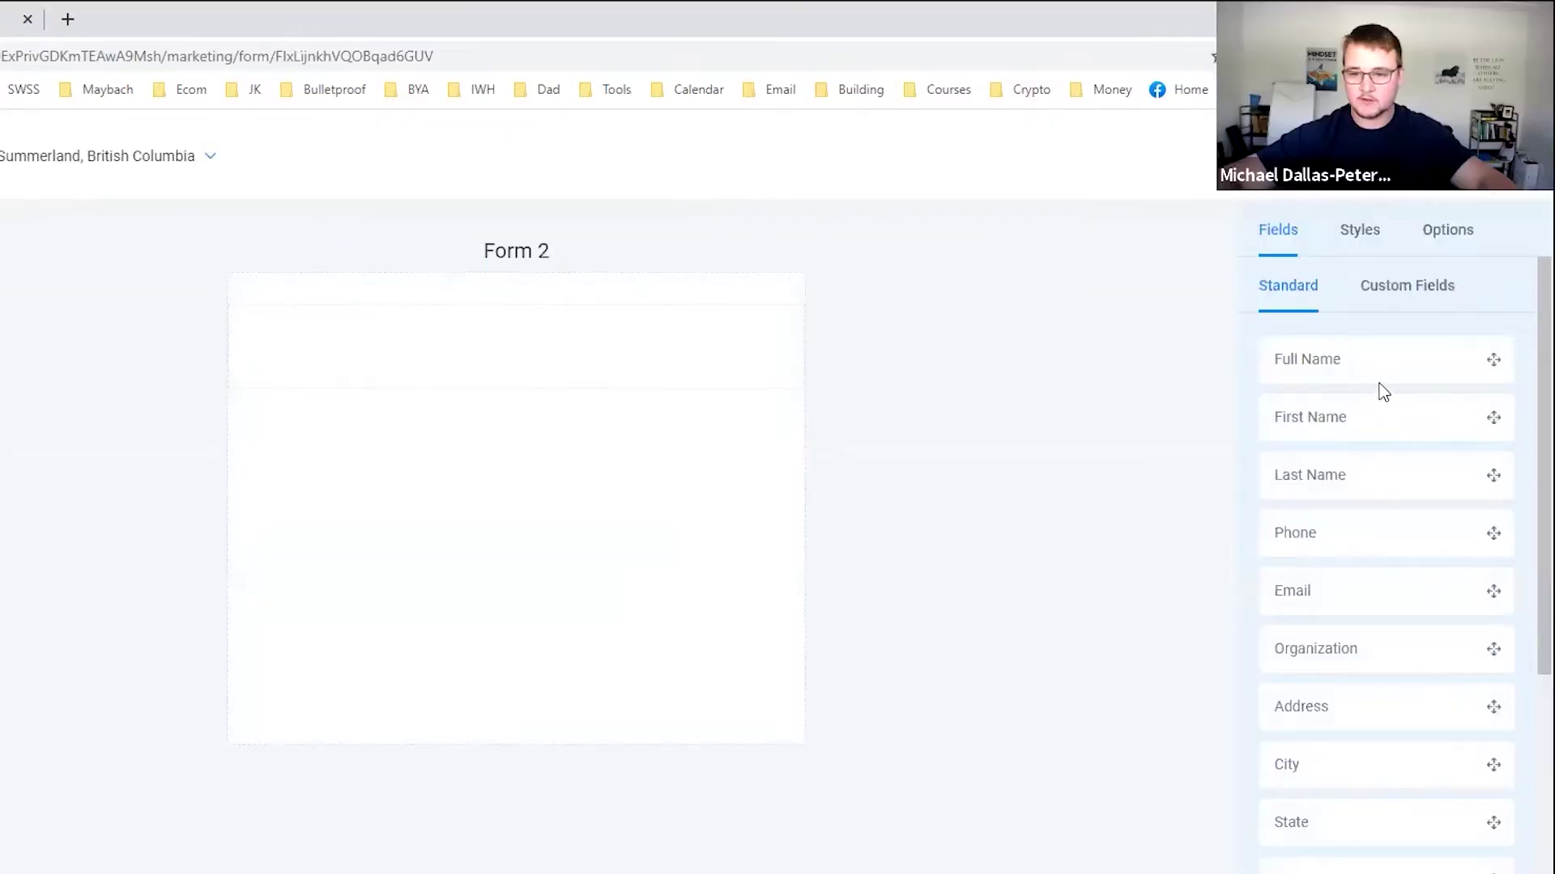
{"action": "left_click_drag", "start_coordinate": [1383, 392], "coordinate": [474, 436]}
{"action": "left_click_drag", "start_coordinate": [1315, 544], "coordinate": [356, 463]}
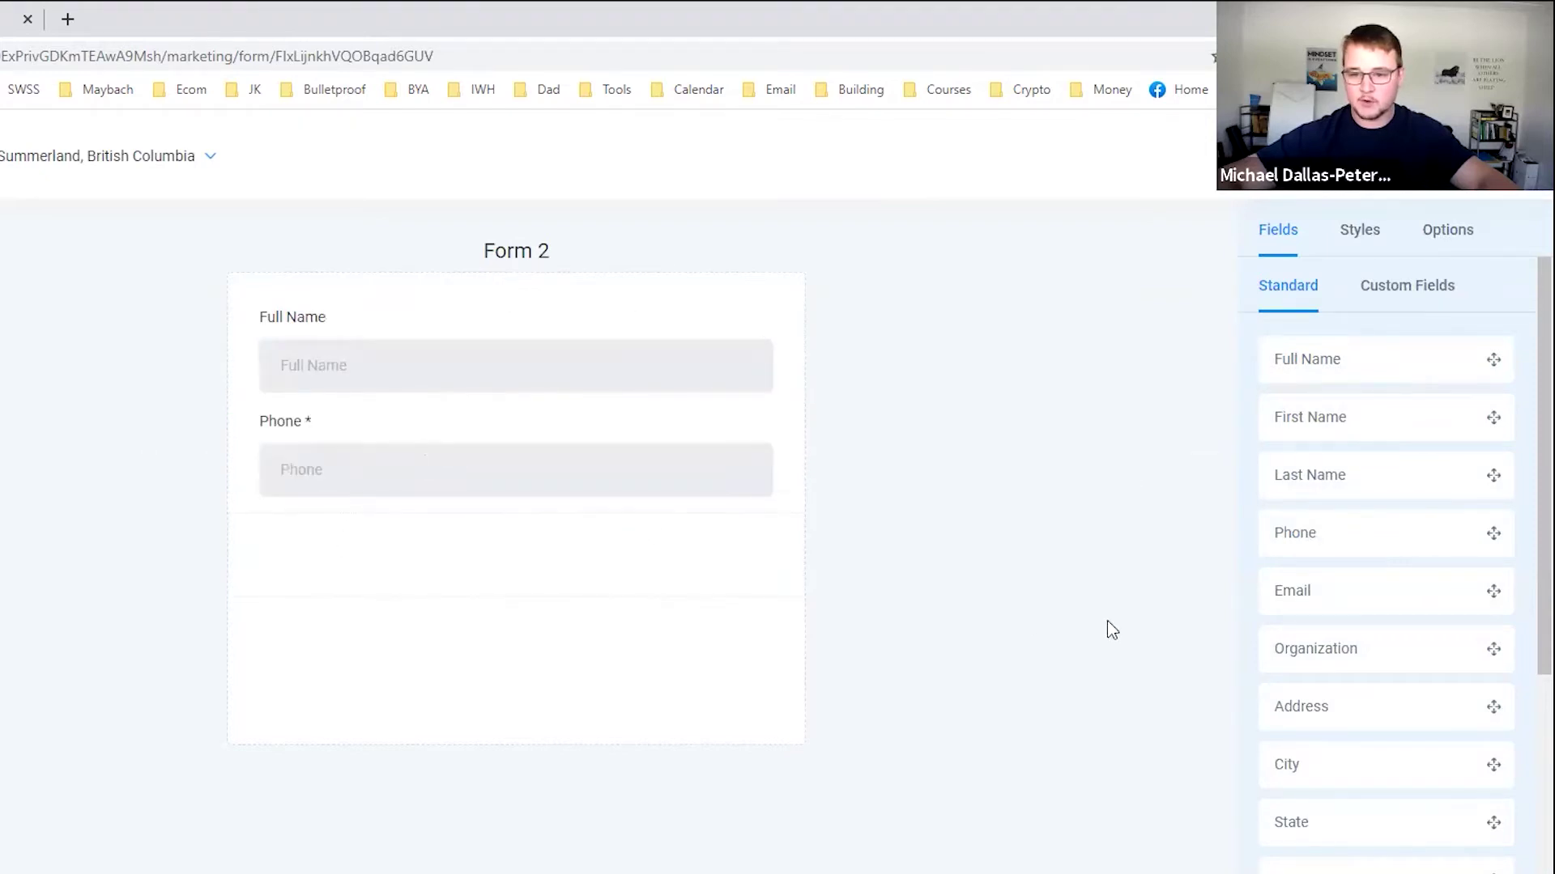
{"action": "left_click_drag", "start_coordinate": [1301, 593], "coordinate": [356, 599]}
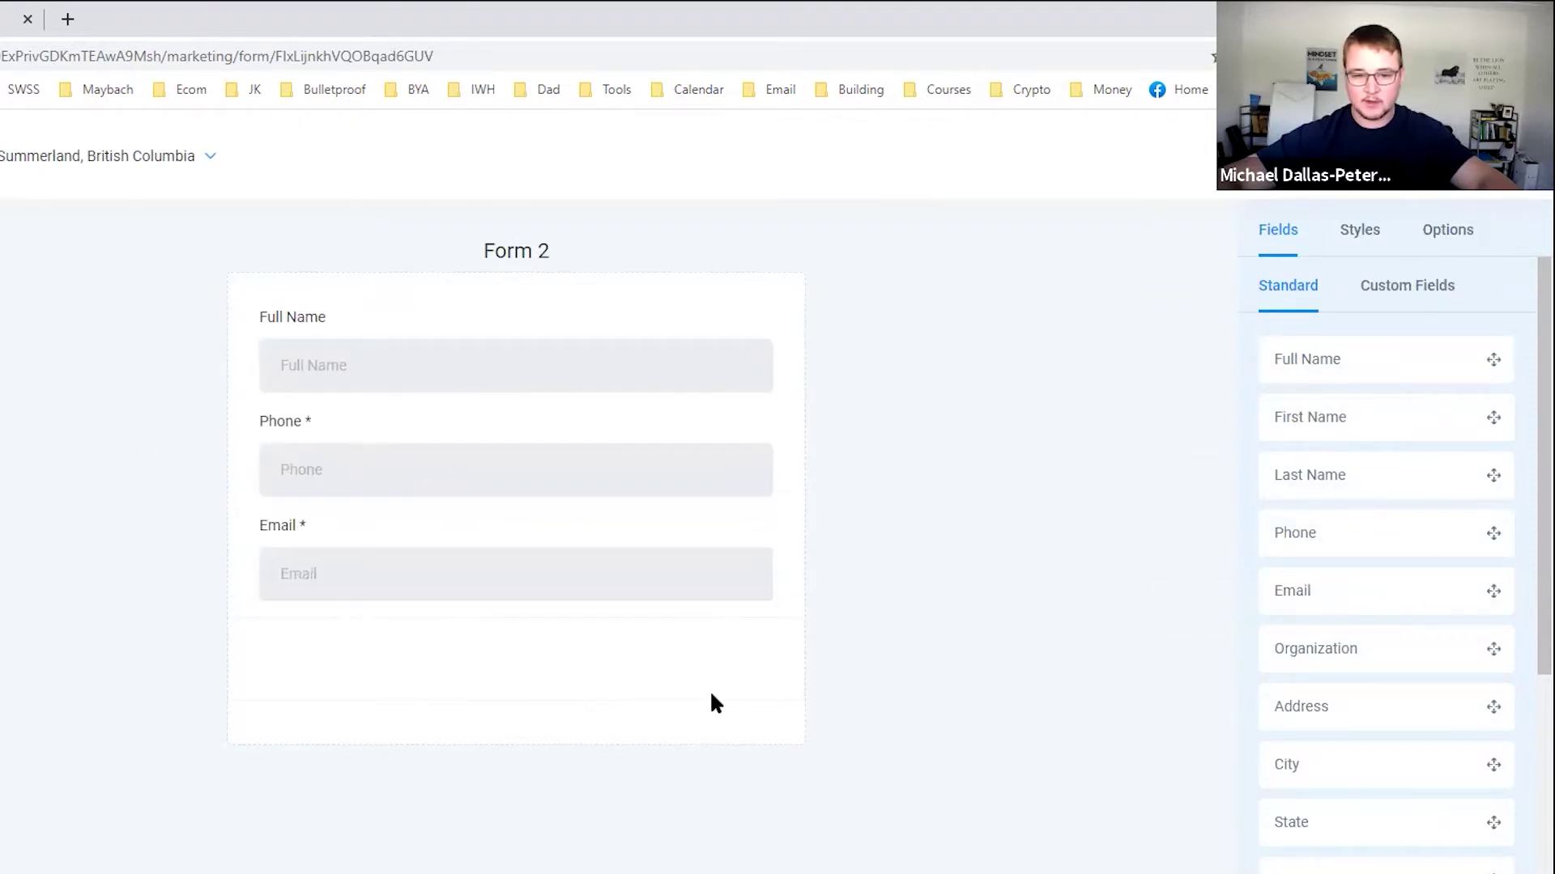
Add the social-media prospecting and email warm-up questions, then remove the social-media one.
{"action": "left_click", "coordinate": [1397, 285]}
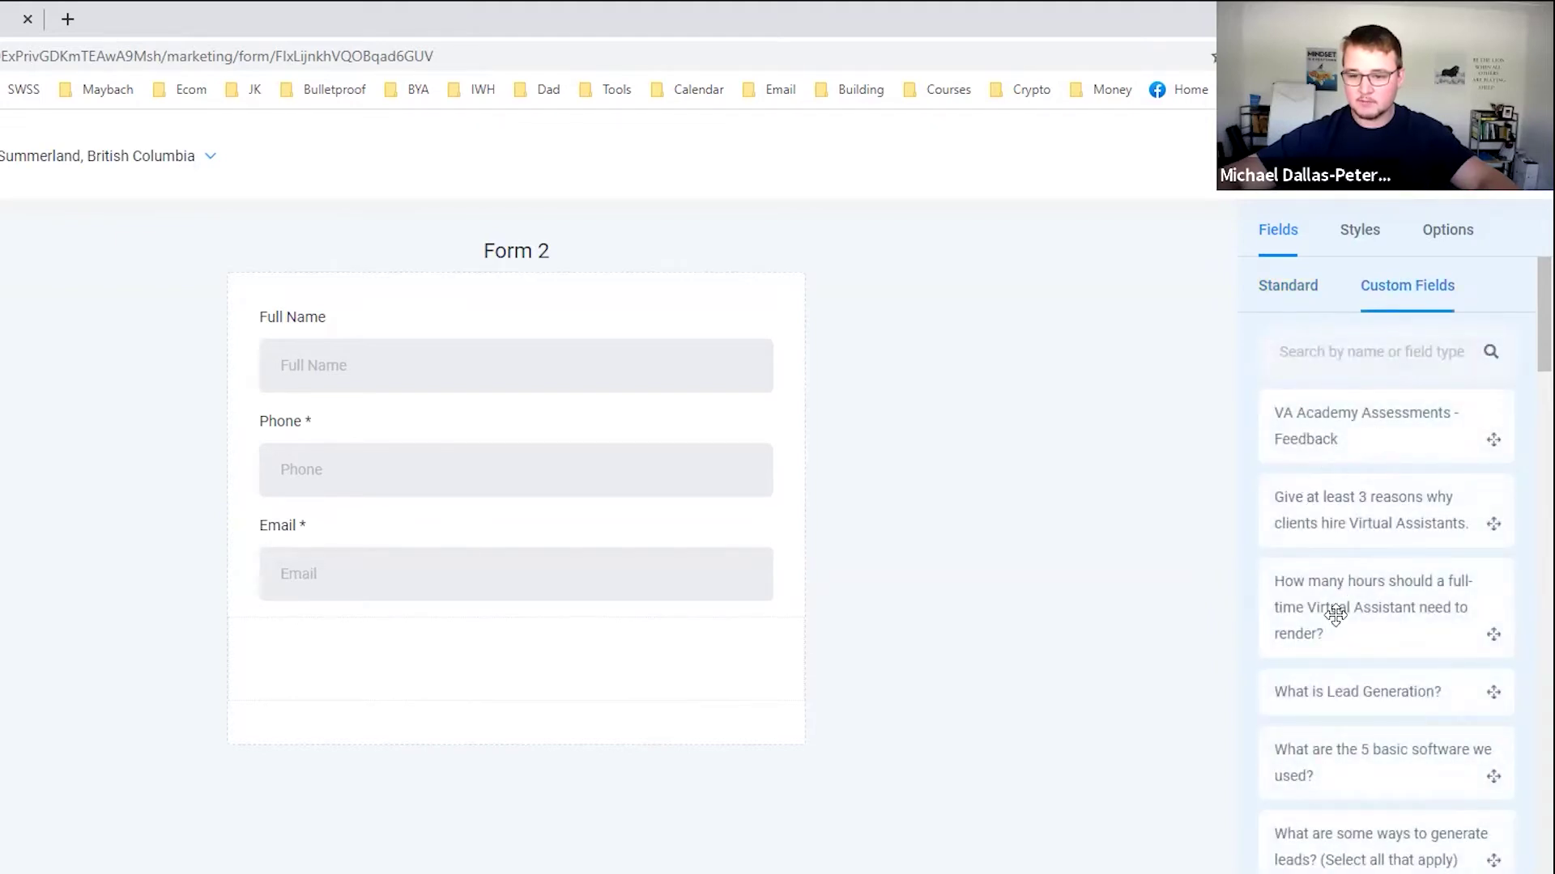
{"action": "scroll", "coordinate": [1344, 607], "scroll_direction": "down", "scroll_amount": 7}
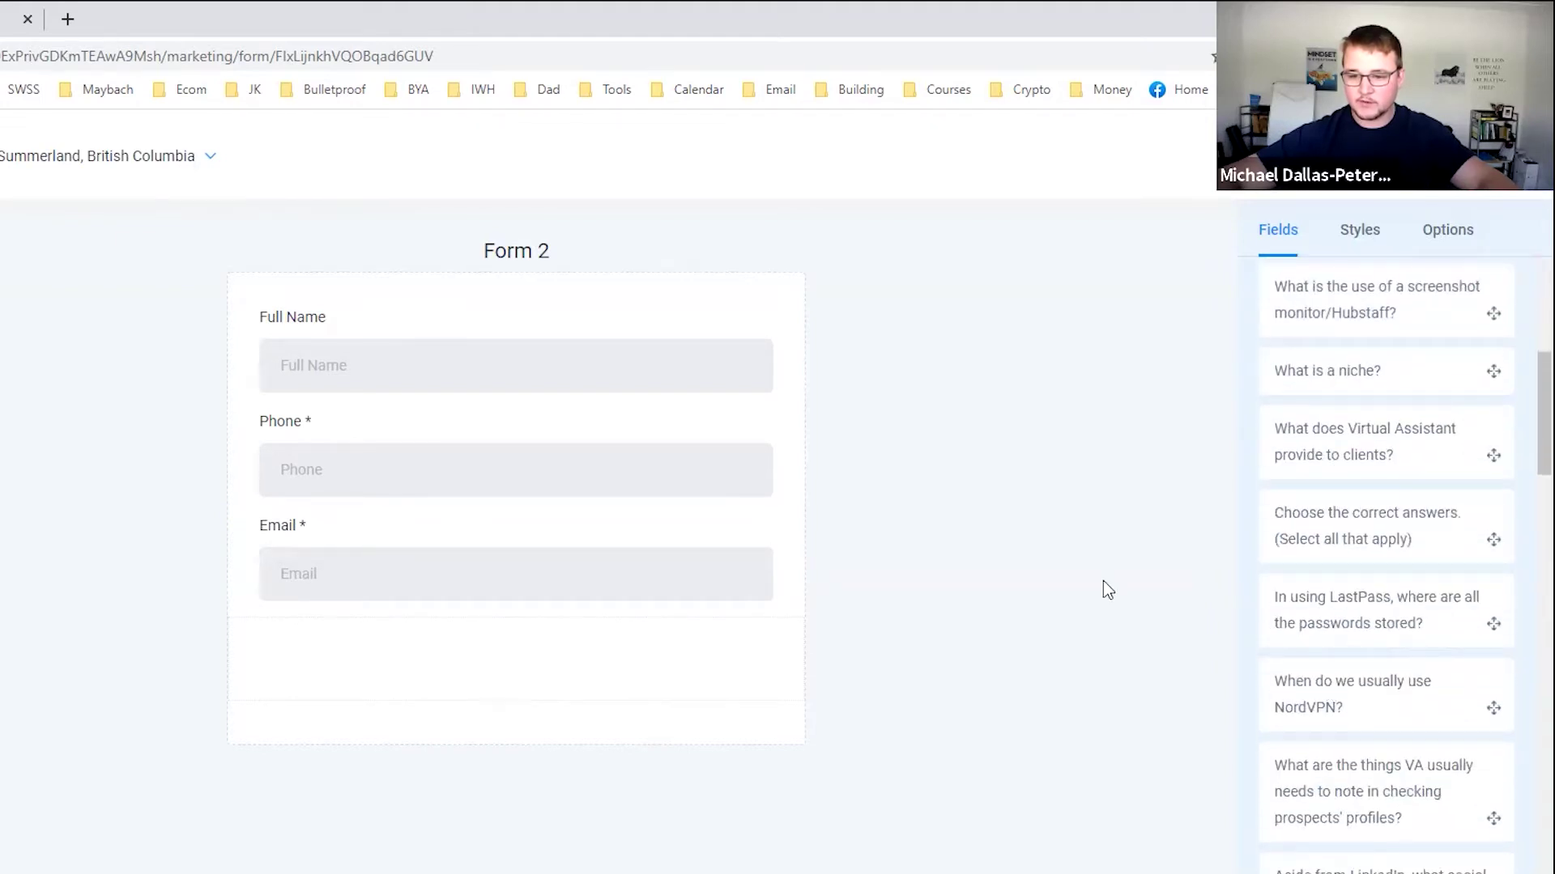
{"action": "scroll", "coordinate": [1332, 599], "scroll_direction": "up", "scroll_amount": 7}
{"action": "scroll", "coordinate": [1357, 670], "scroll_direction": "down", "scroll_amount": 5}
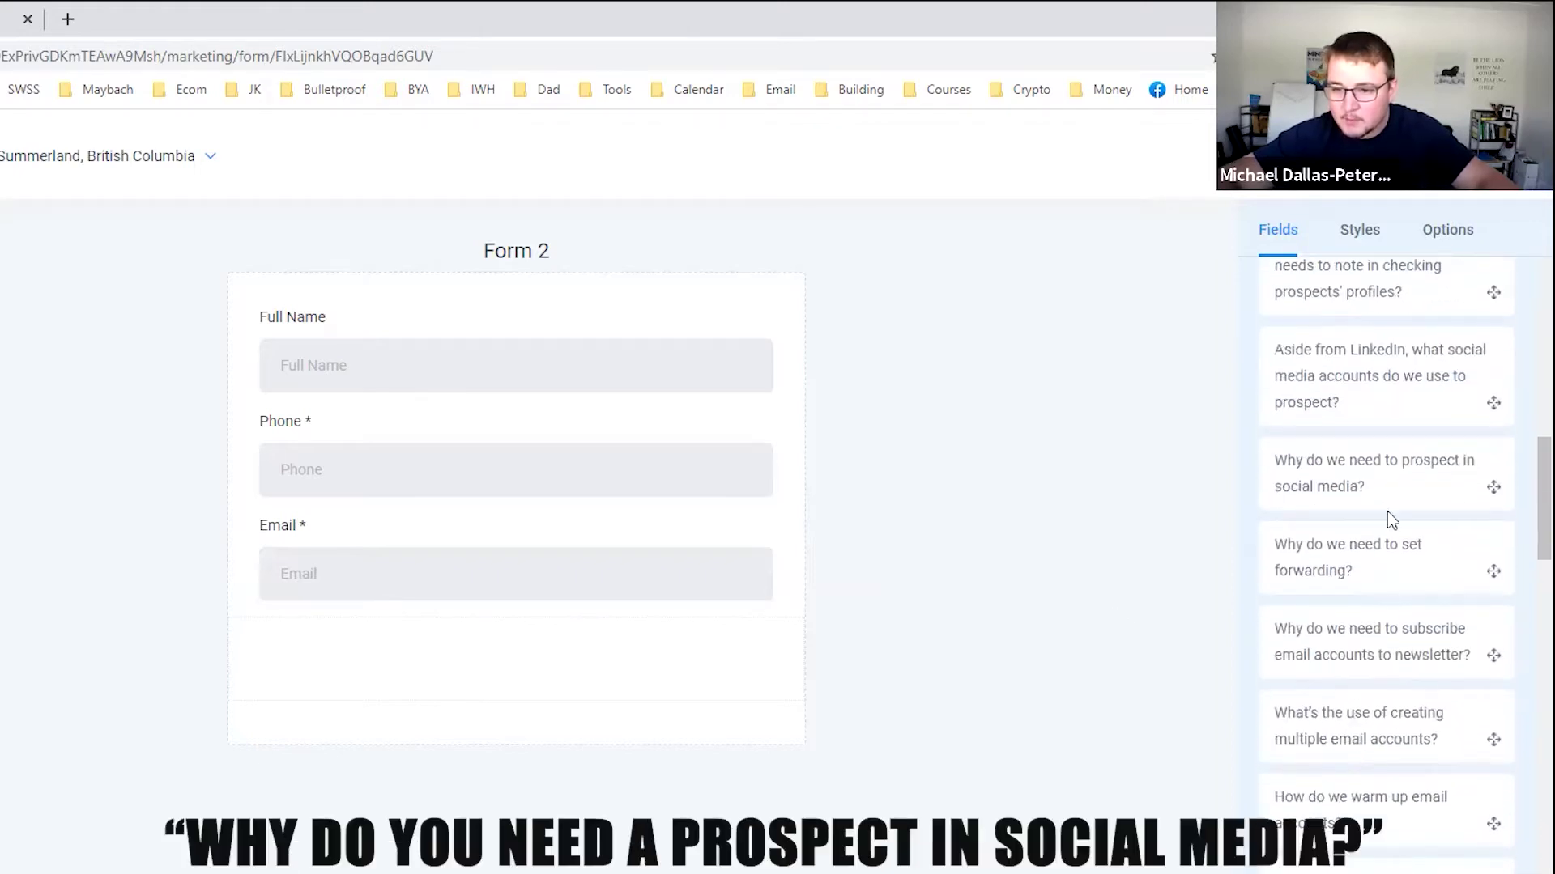
{"action": "left_click_drag", "start_coordinate": [1388, 478], "coordinate": [549, 628]}
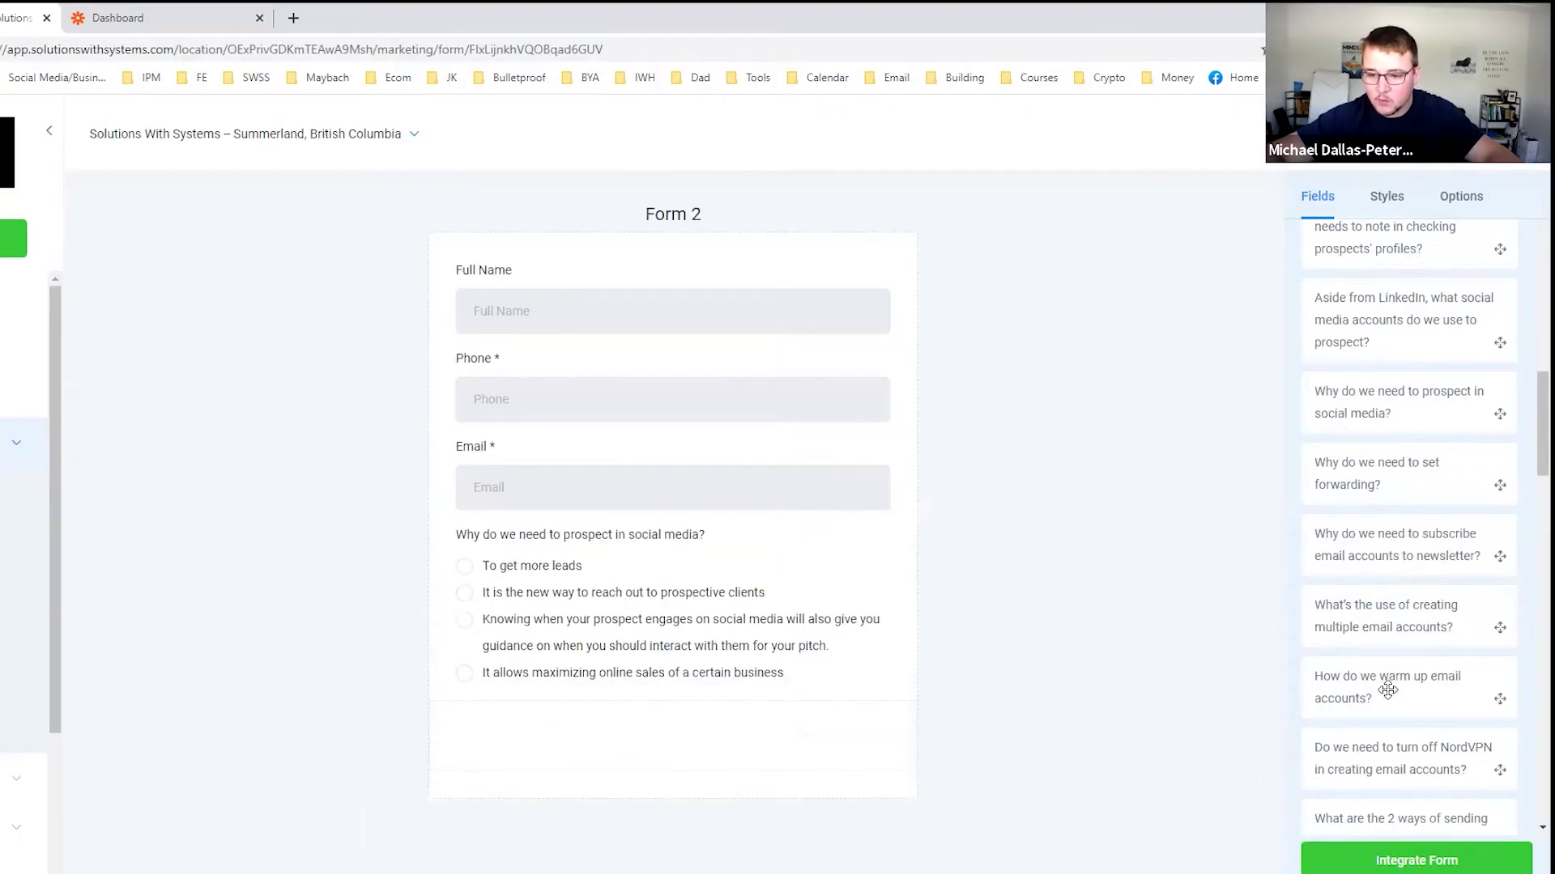
{"action": "left_click_drag", "start_coordinate": [1388, 689], "coordinate": [969, 721]}
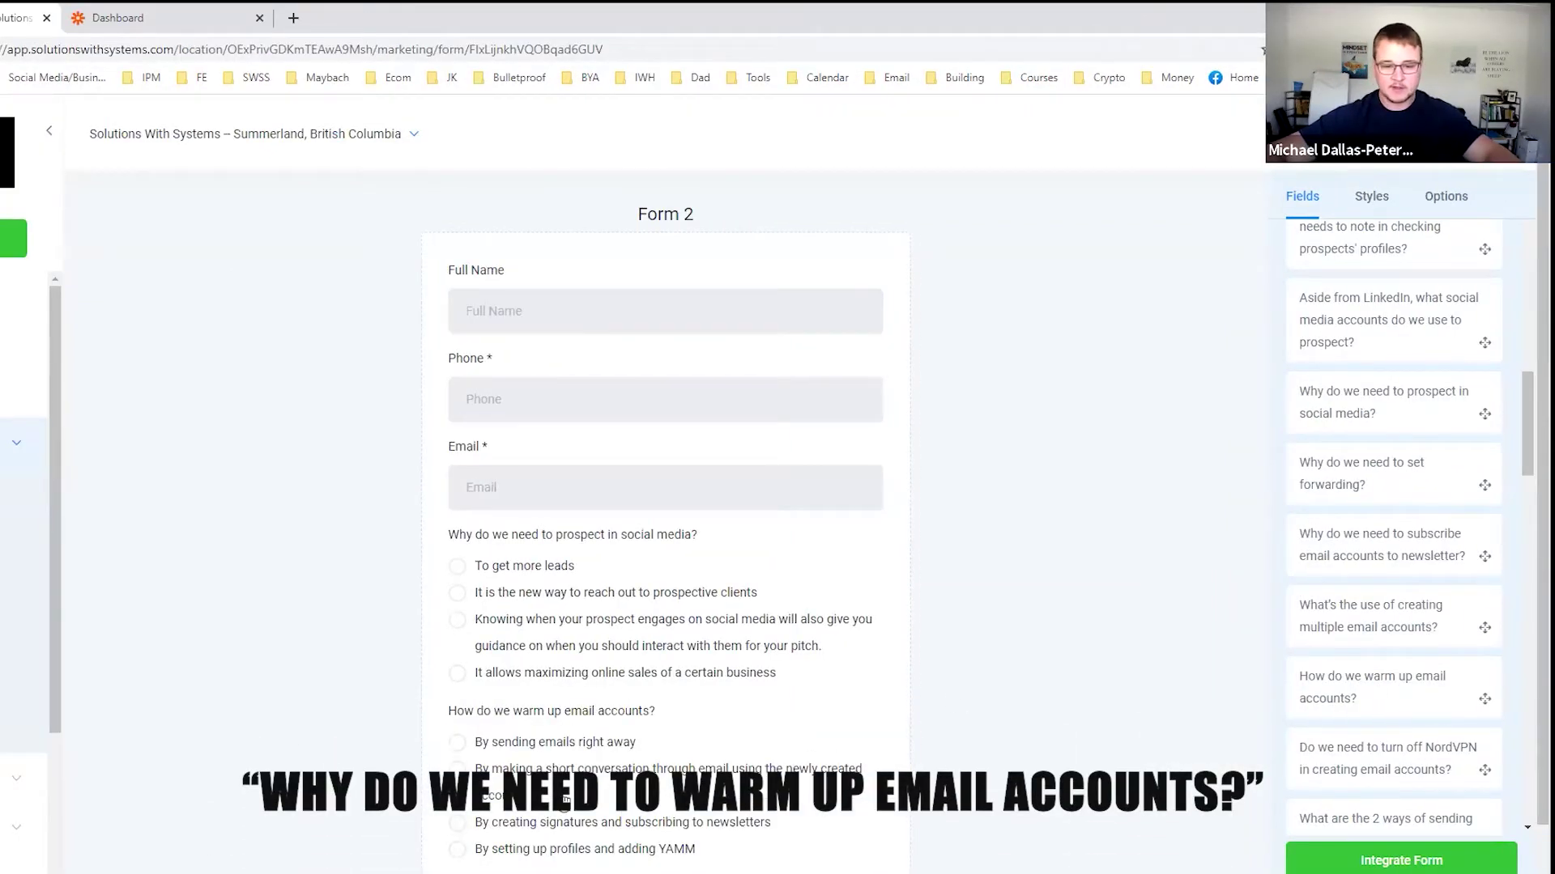
{"action": "left_click", "coordinate": [879, 720]}
{"action": "left_click", "coordinate": [869, 621]}
{"action": "left_click", "coordinate": [890, 541]}
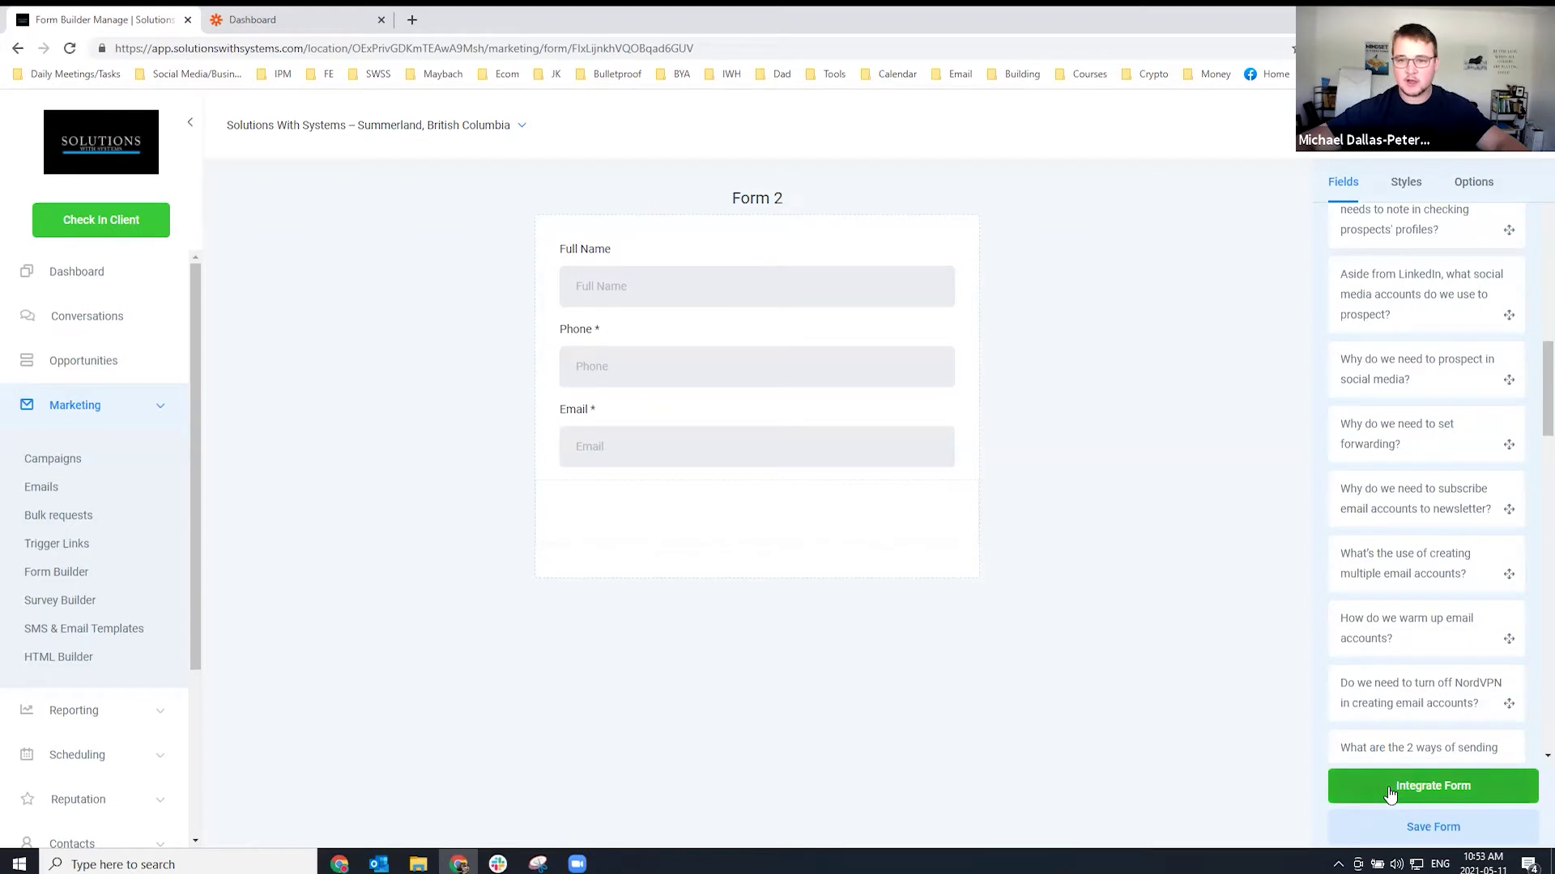
Open and close the form's embed and link options.
{"action": "left_click", "coordinate": [1391, 792]}
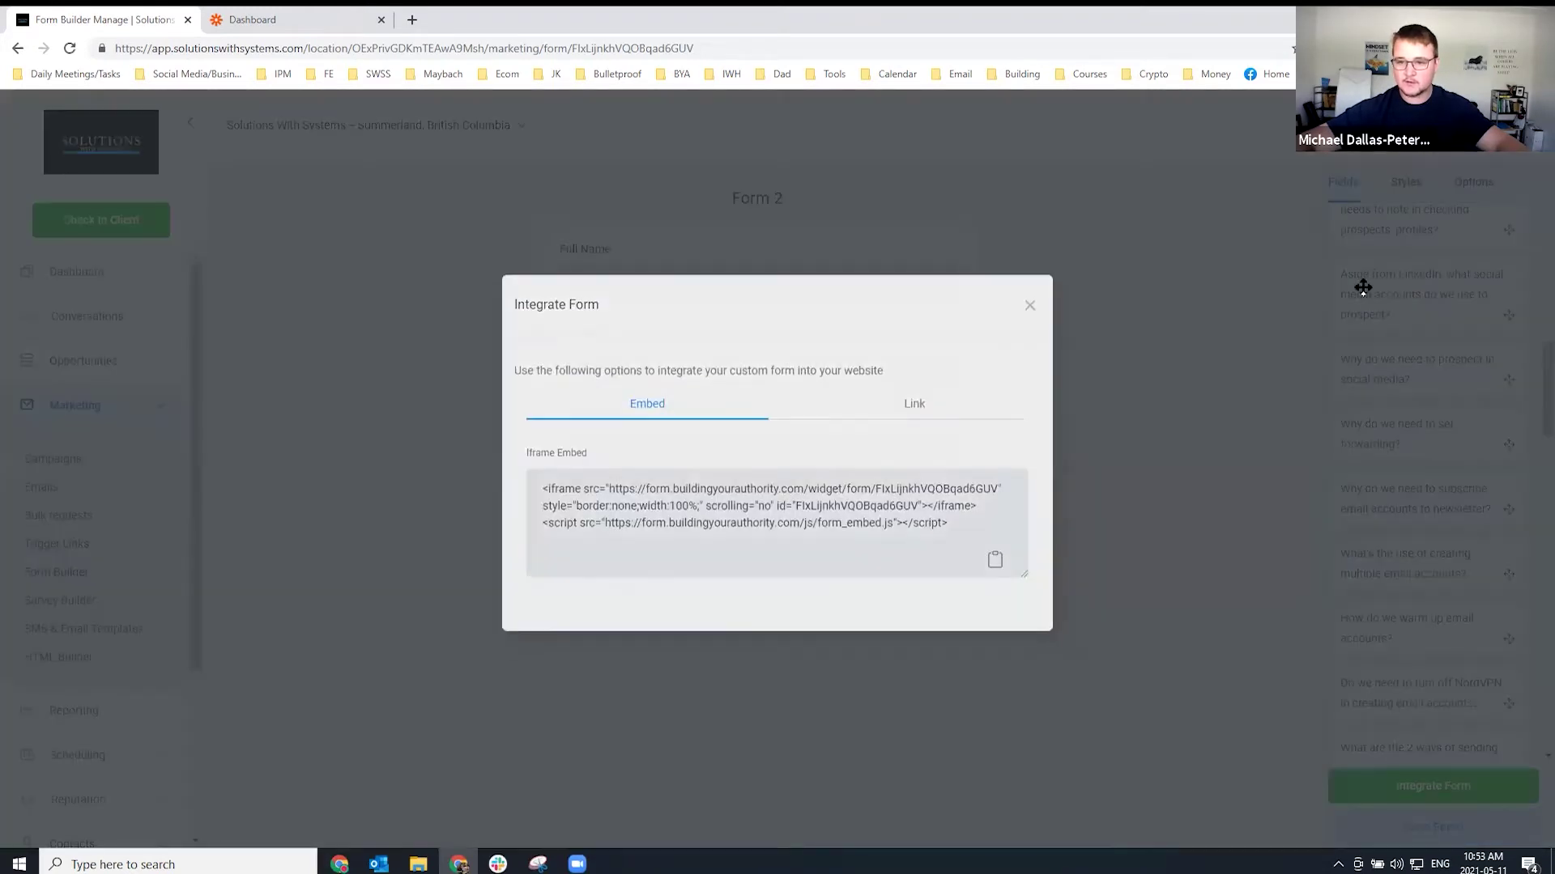
{"action": "left_click", "coordinate": [1363, 288]}
{"action": "scroll", "coordinate": [1457, 263], "scroll_direction": "up", "scroll_amount": 10}
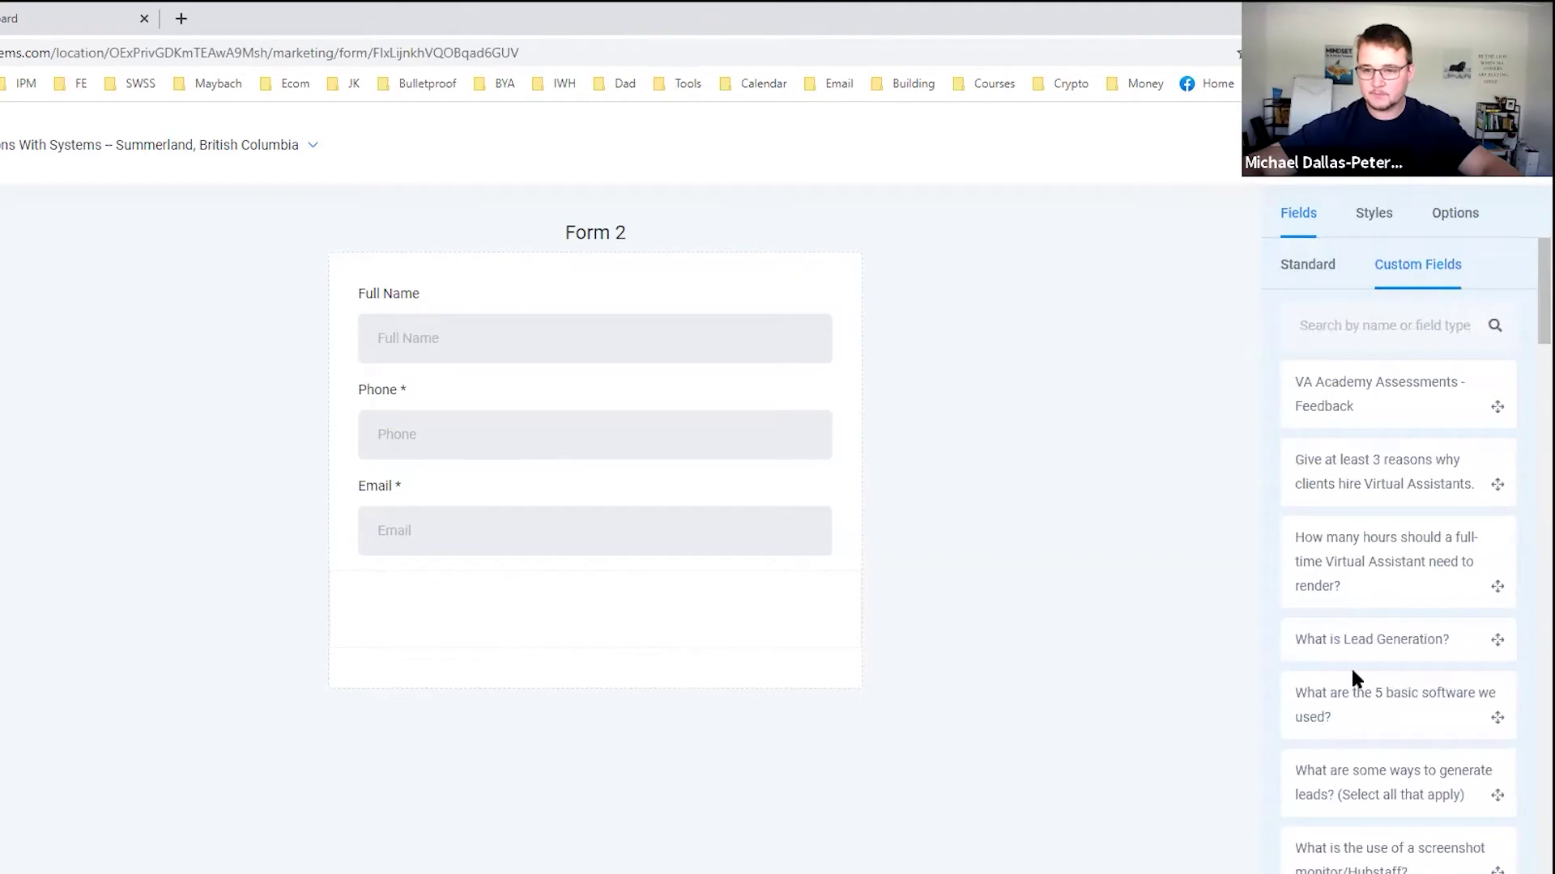
{"action": "scroll", "coordinate": [1355, 677], "scroll_direction": "down", "scroll_amount": 20}
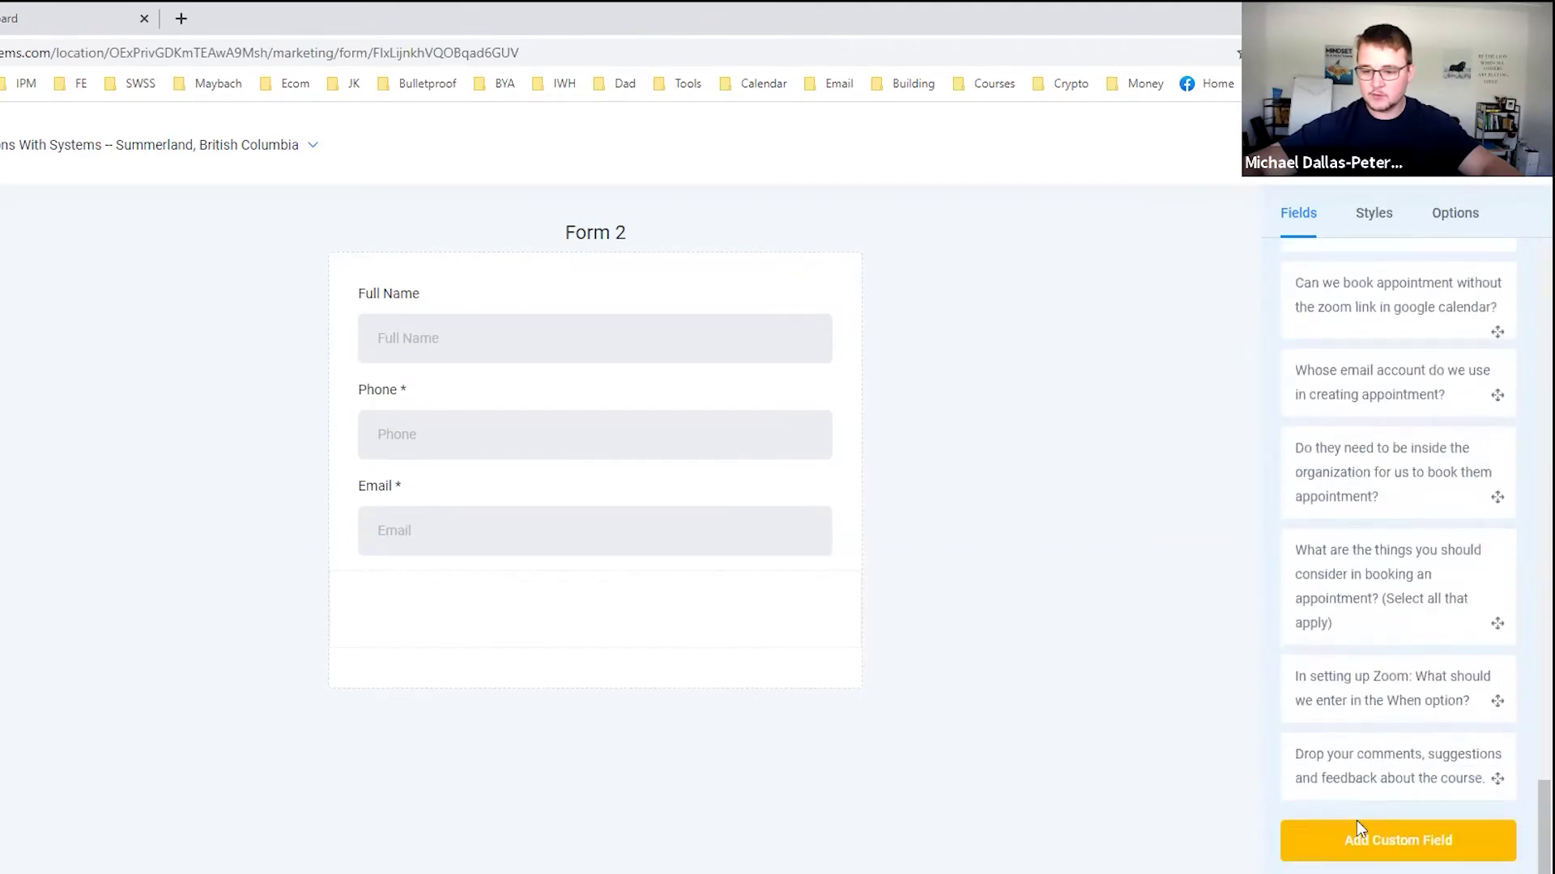
Create a Large Text field 'Why do you need help with Zapier?' and place it below Email.
{"action": "left_click", "coordinate": [1359, 828]}
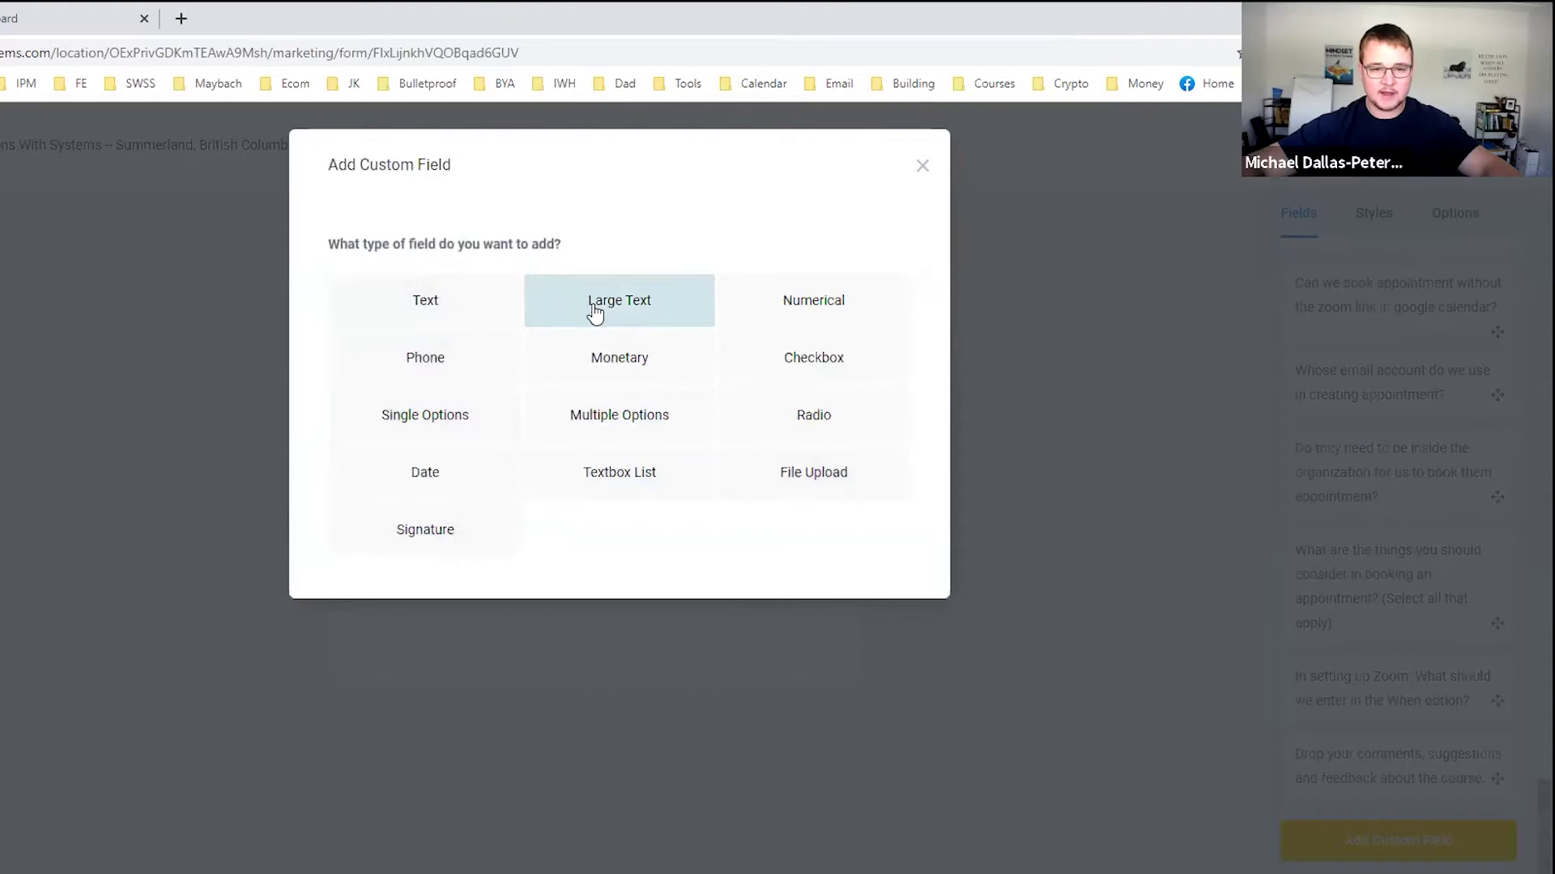
{"action": "left_click", "coordinate": [596, 311]}
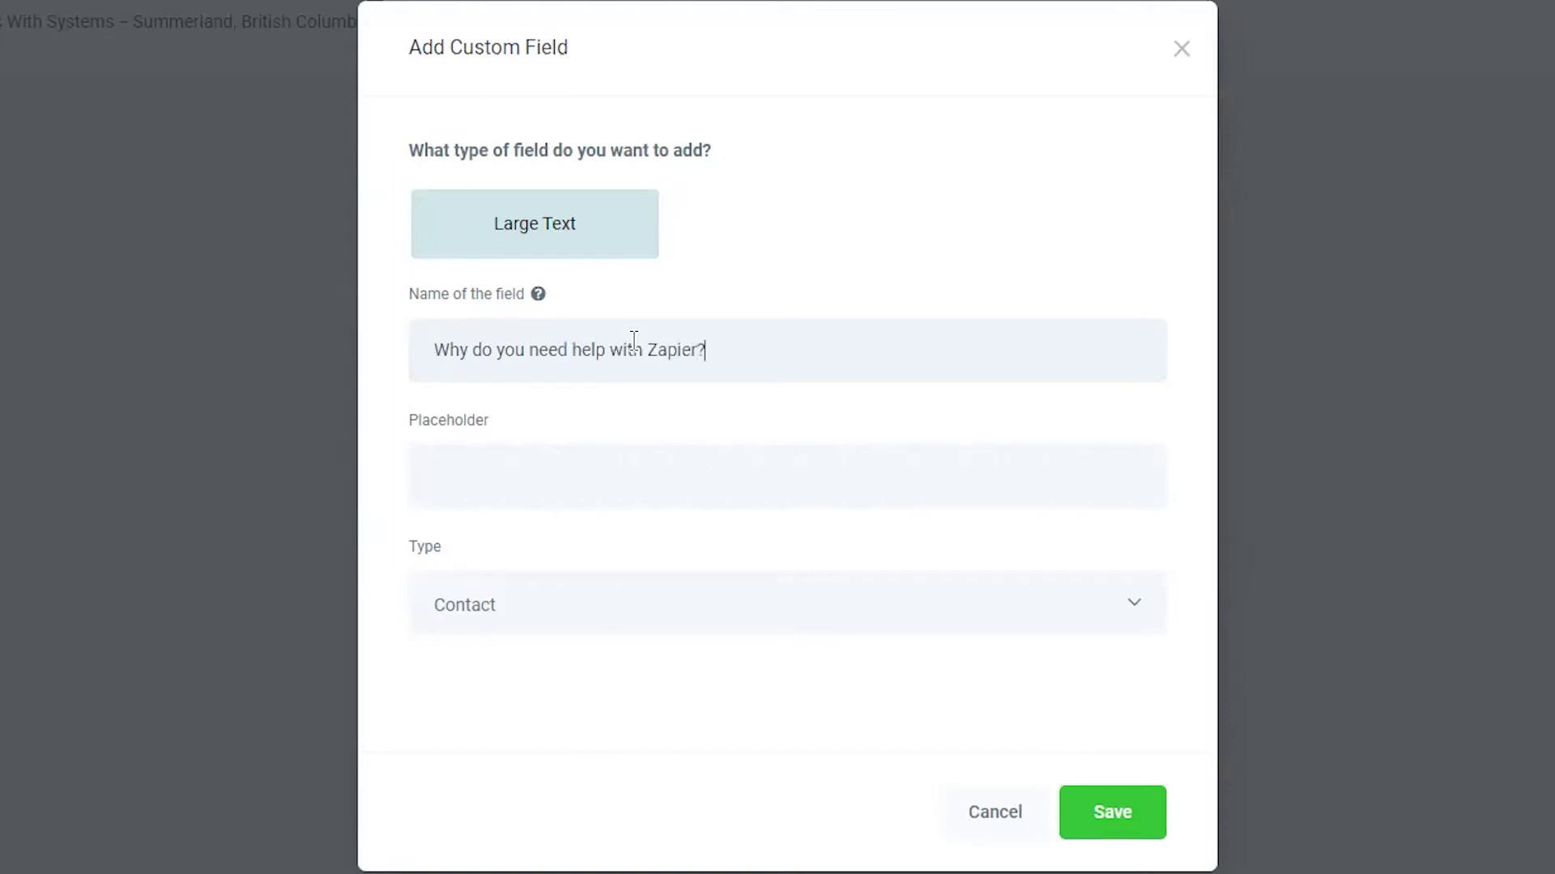
{"action": "left_click", "coordinate": [1159, 826]}
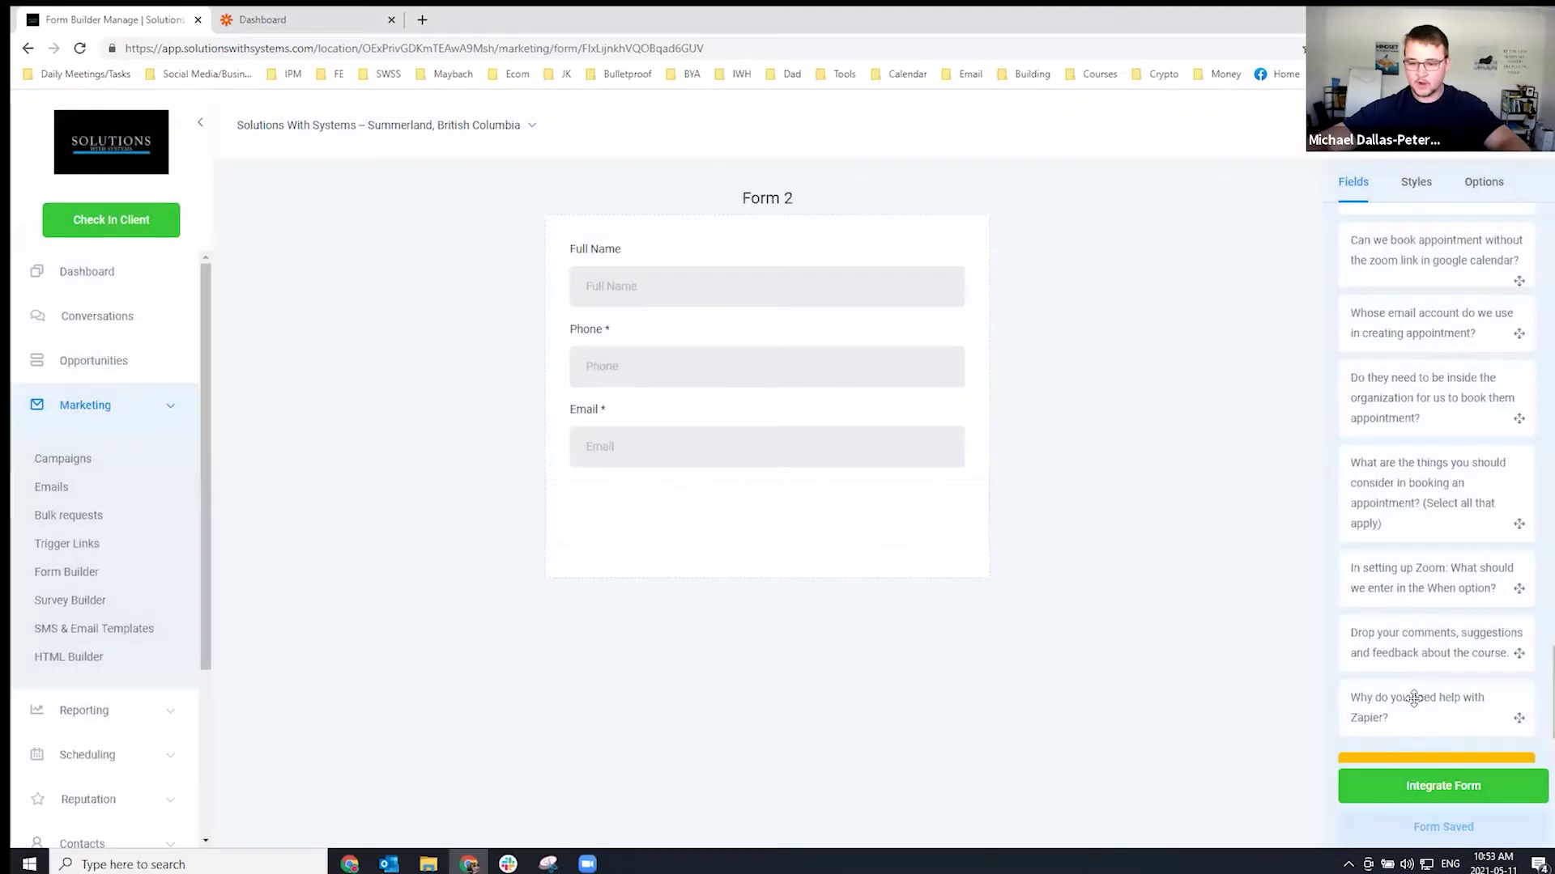
{"action": "left_click_drag", "start_coordinate": [1407, 698], "coordinate": [712, 513]}
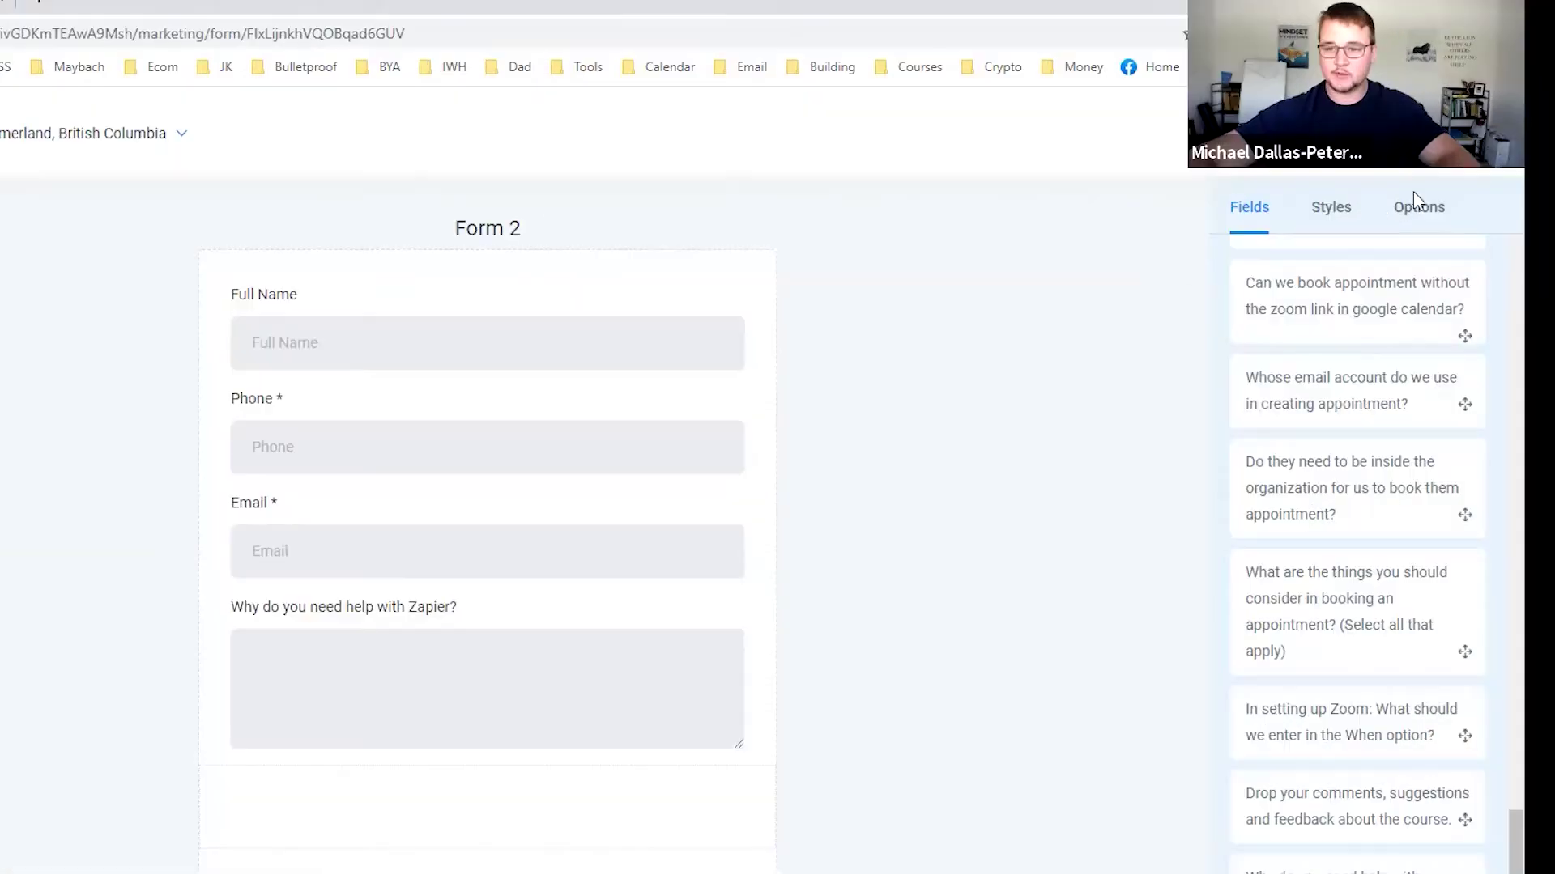
Rename the form to 'Zapier Form' in Options and save it.
{"action": "left_click", "coordinate": [1418, 213]}
{"action": "triple_click", "coordinate": [1333, 329]}
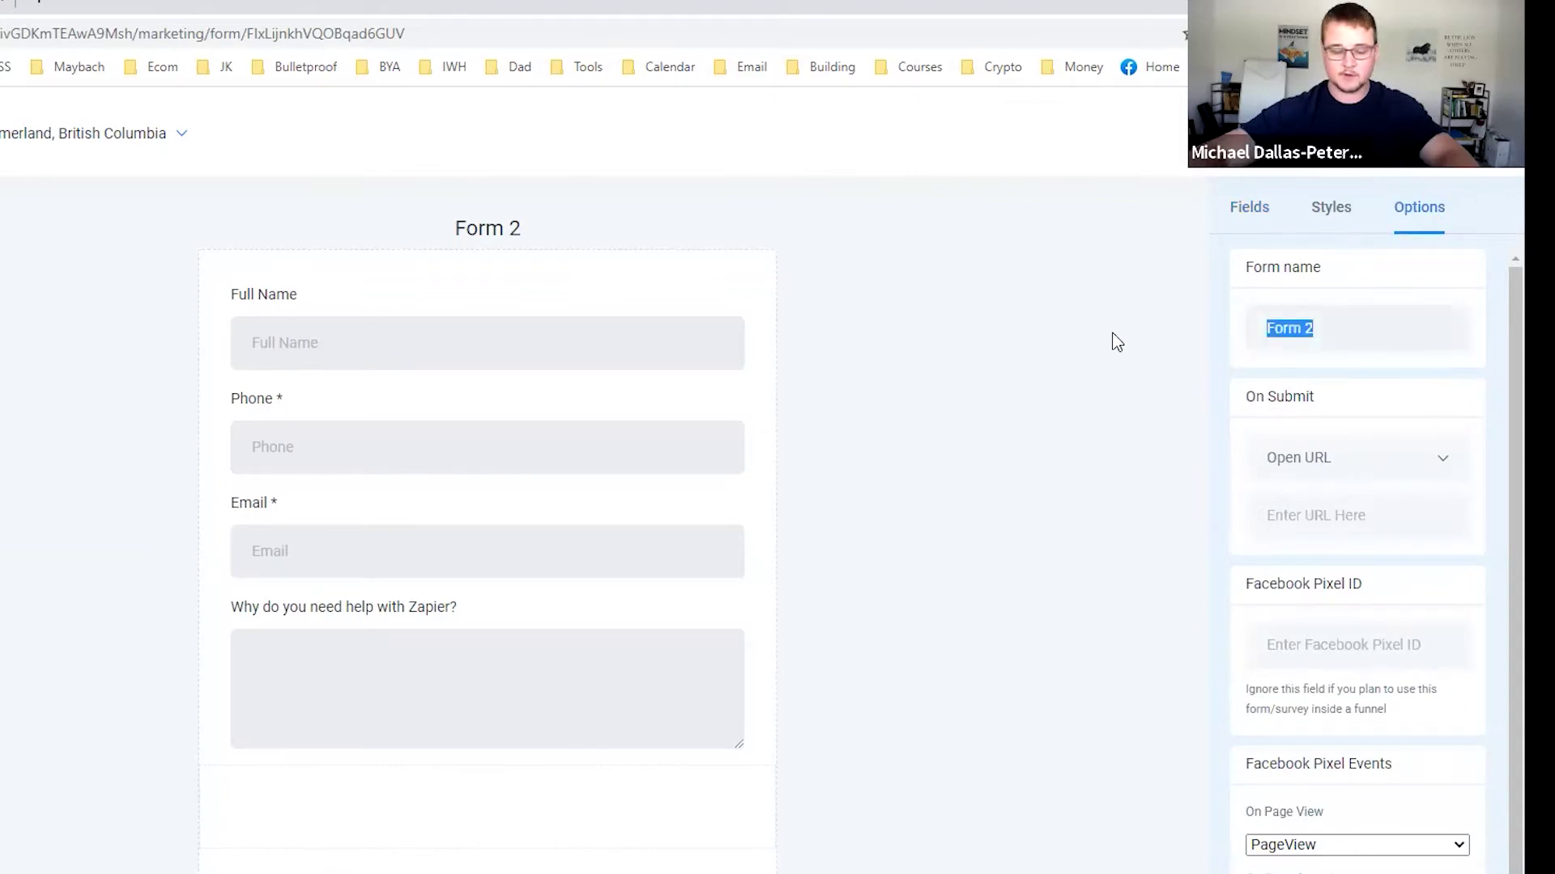
{"action": "type", "text": "X"}
{"action": "key", "text": "BackSpace"}
{"action": "type", "text": "Zapier Form"}
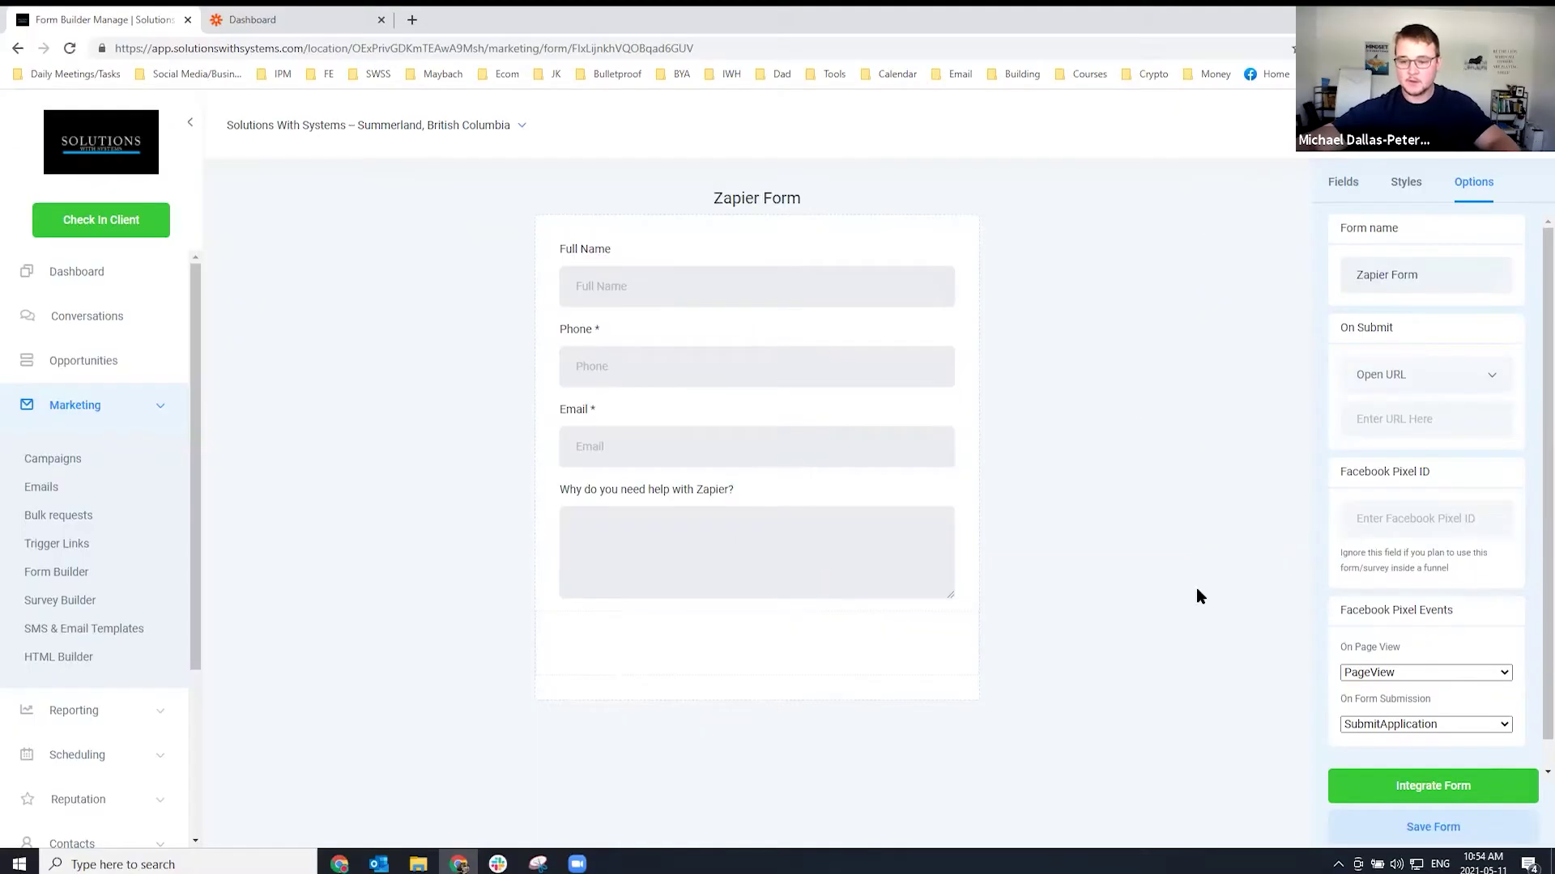
{"action": "left_click", "coordinate": [1415, 827]}
Open the form's shareable link in a new tab, then return to the builder.
{"action": "left_click", "coordinate": [1401, 789]}
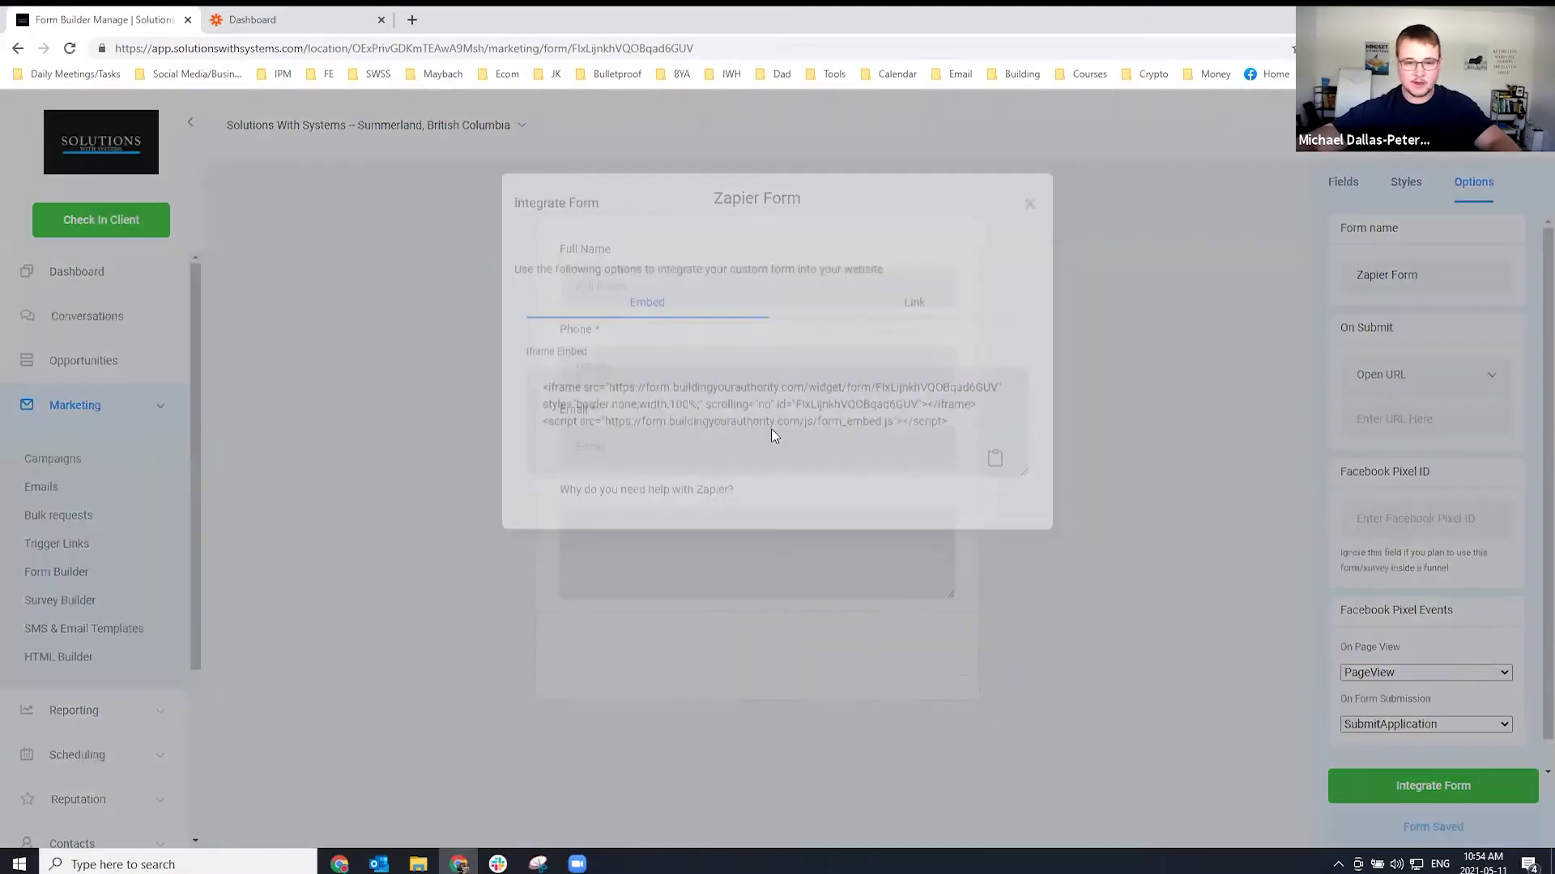
{"action": "left_click", "coordinate": [887, 453]}
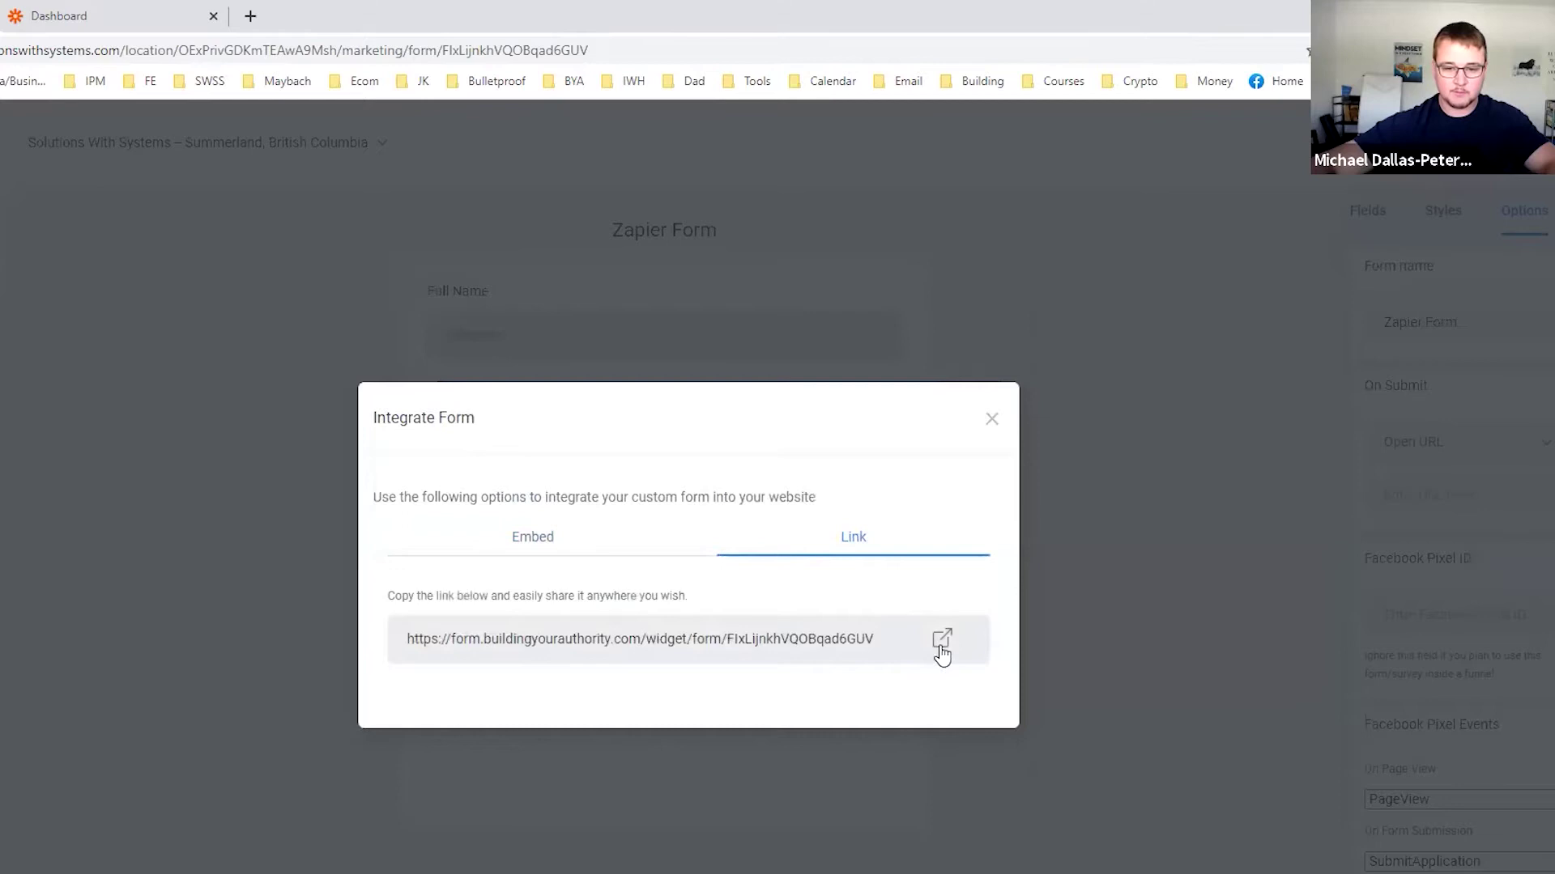
{"action": "left_click", "coordinate": [940, 644]}
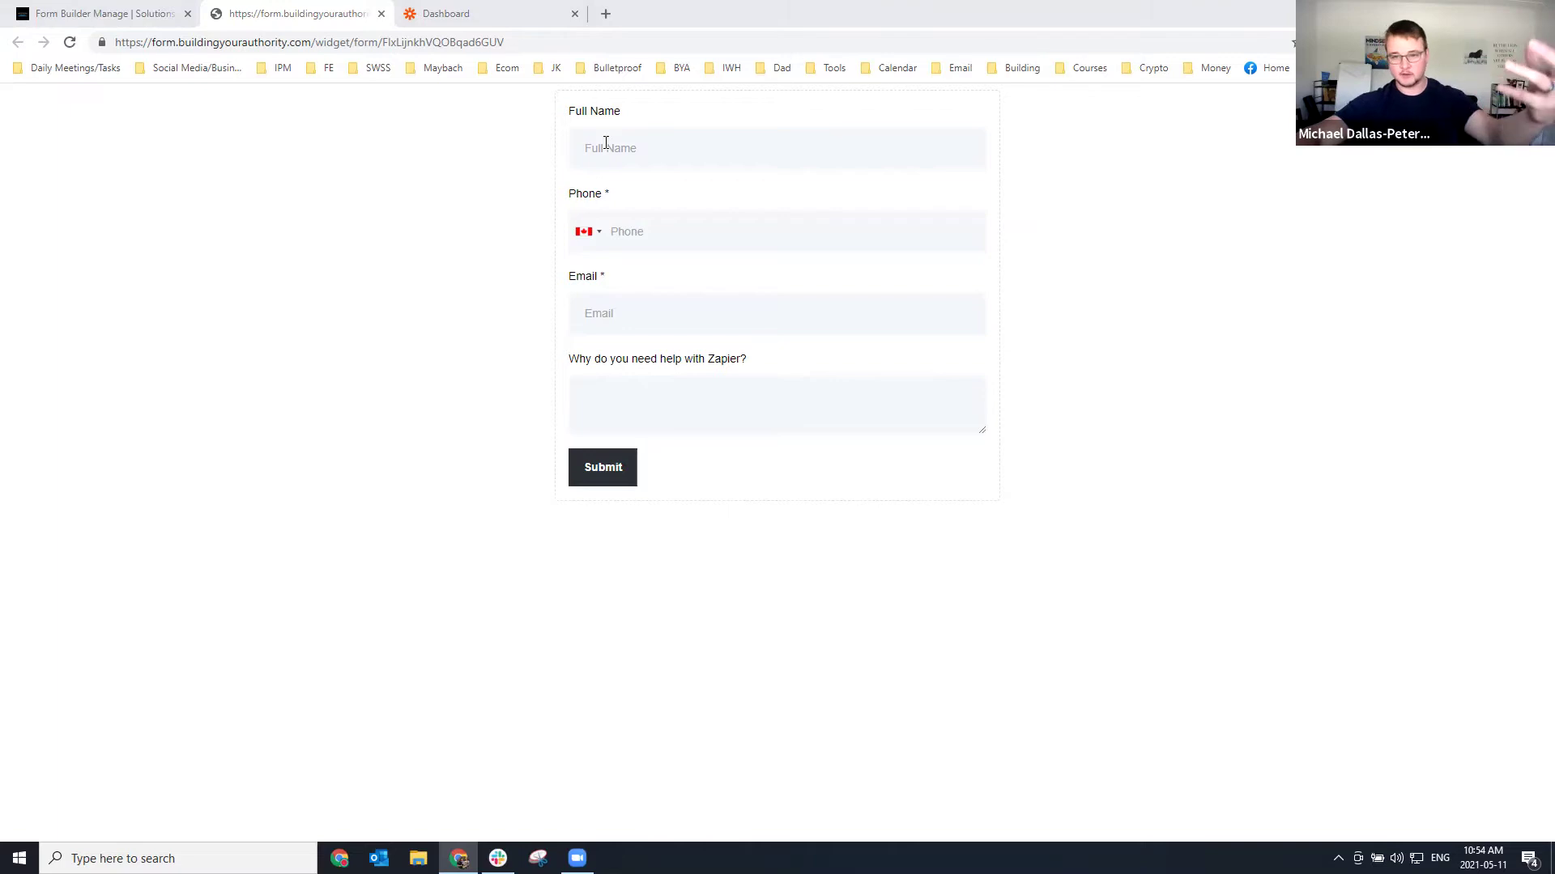
{"action": "left_click", "coordinate": [145, 15]}
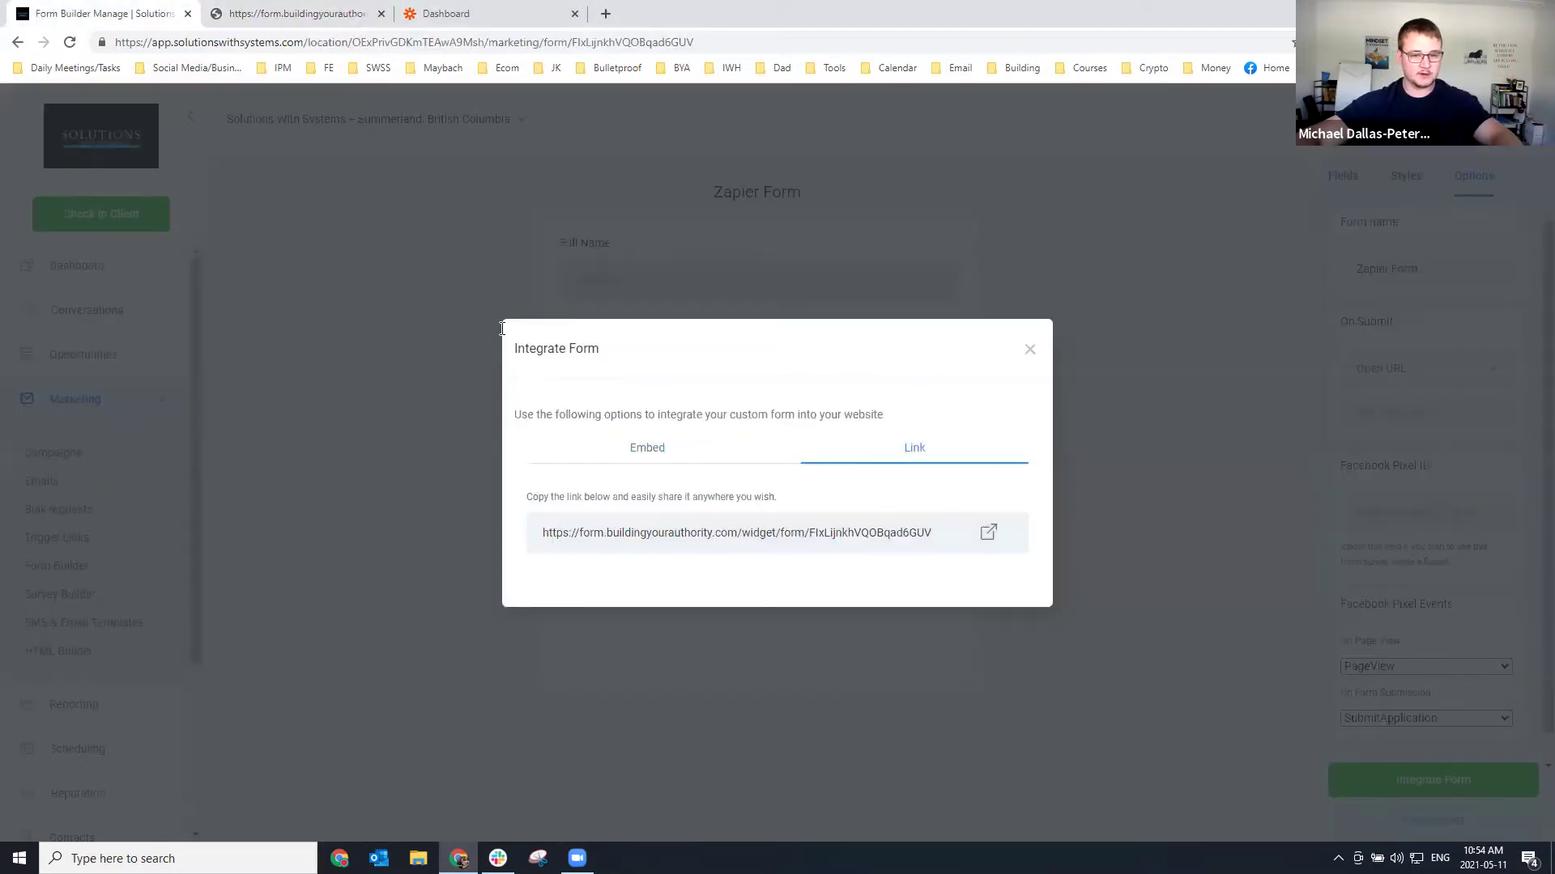
{"action": "left_click", "coordinate": [247, 252]}
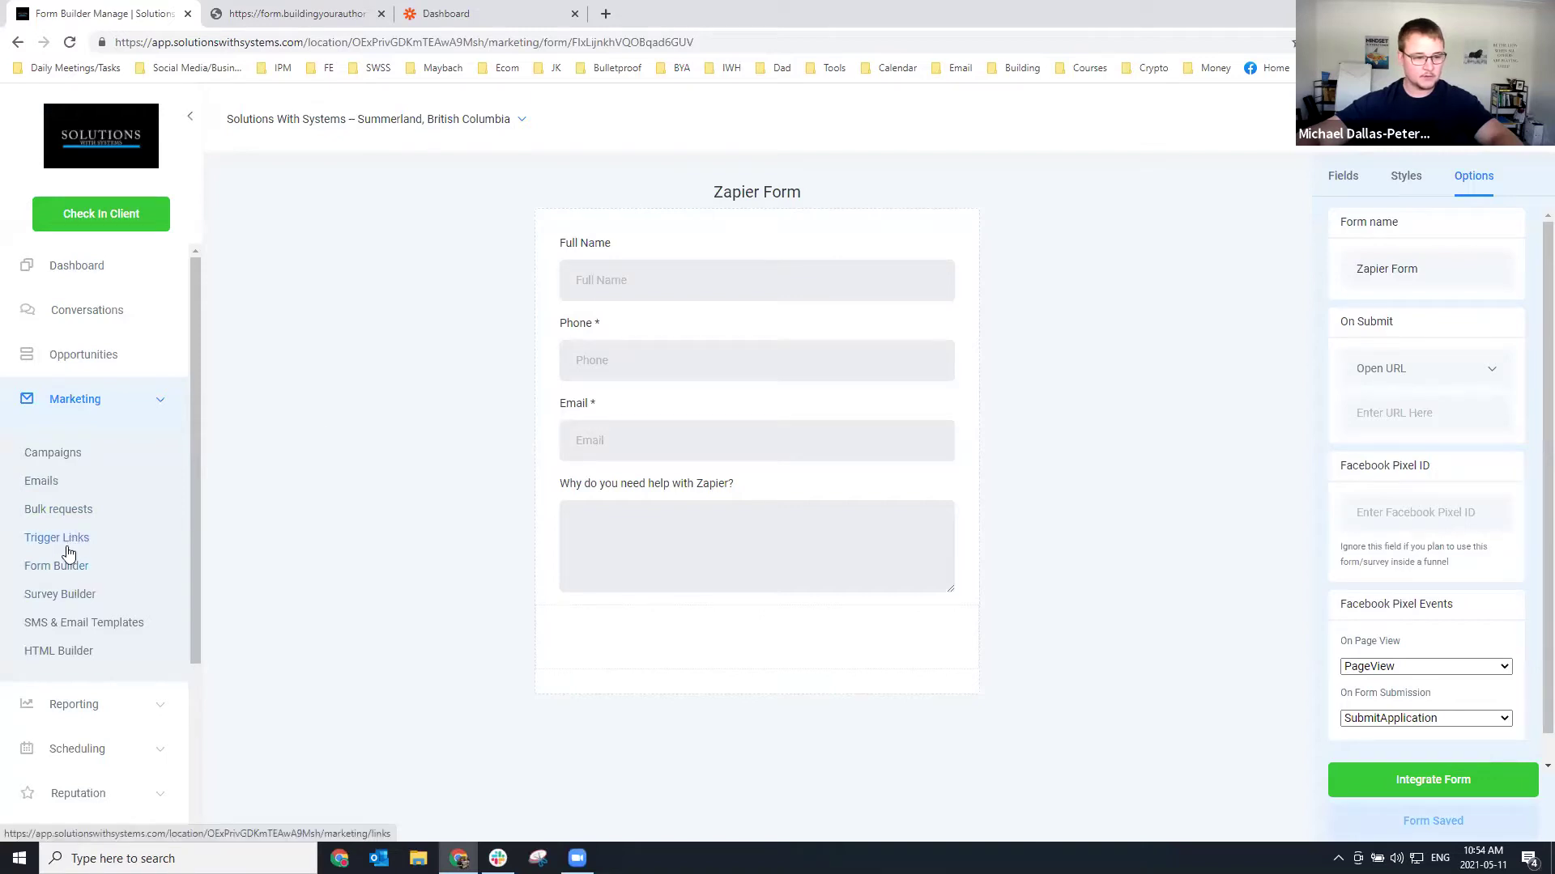
Show the Form Builder Submissions list, comparing it with the live form tab.
{"action": "left_click", "coordinate": [59, 567]}
{"action": "left_click", "coordinate": [390, 256]}
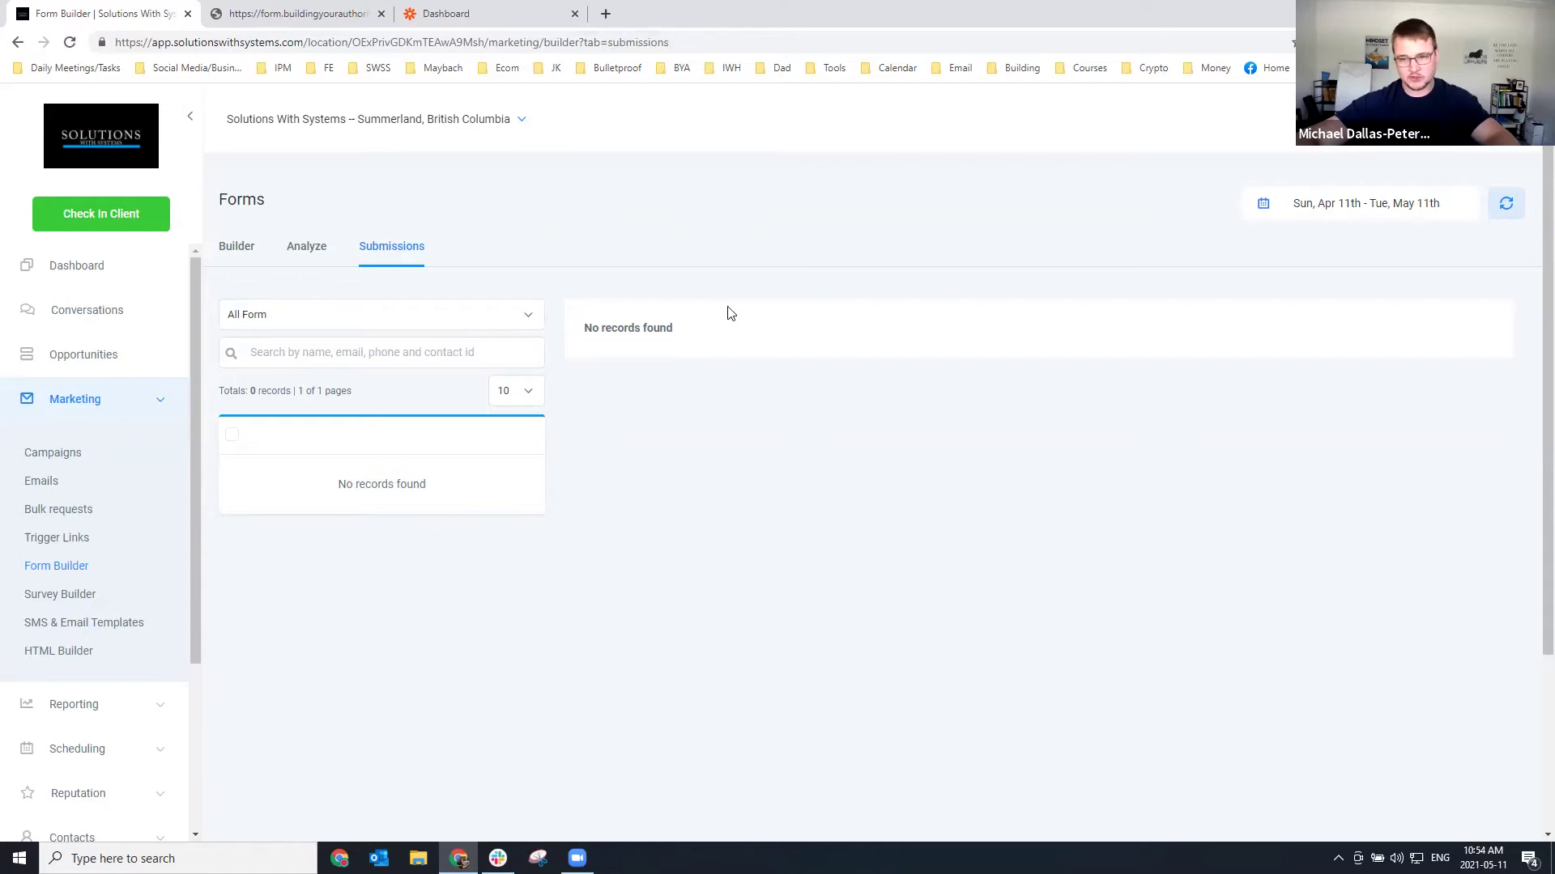
{"action": "left_click", "coordinate": [298, 15]}
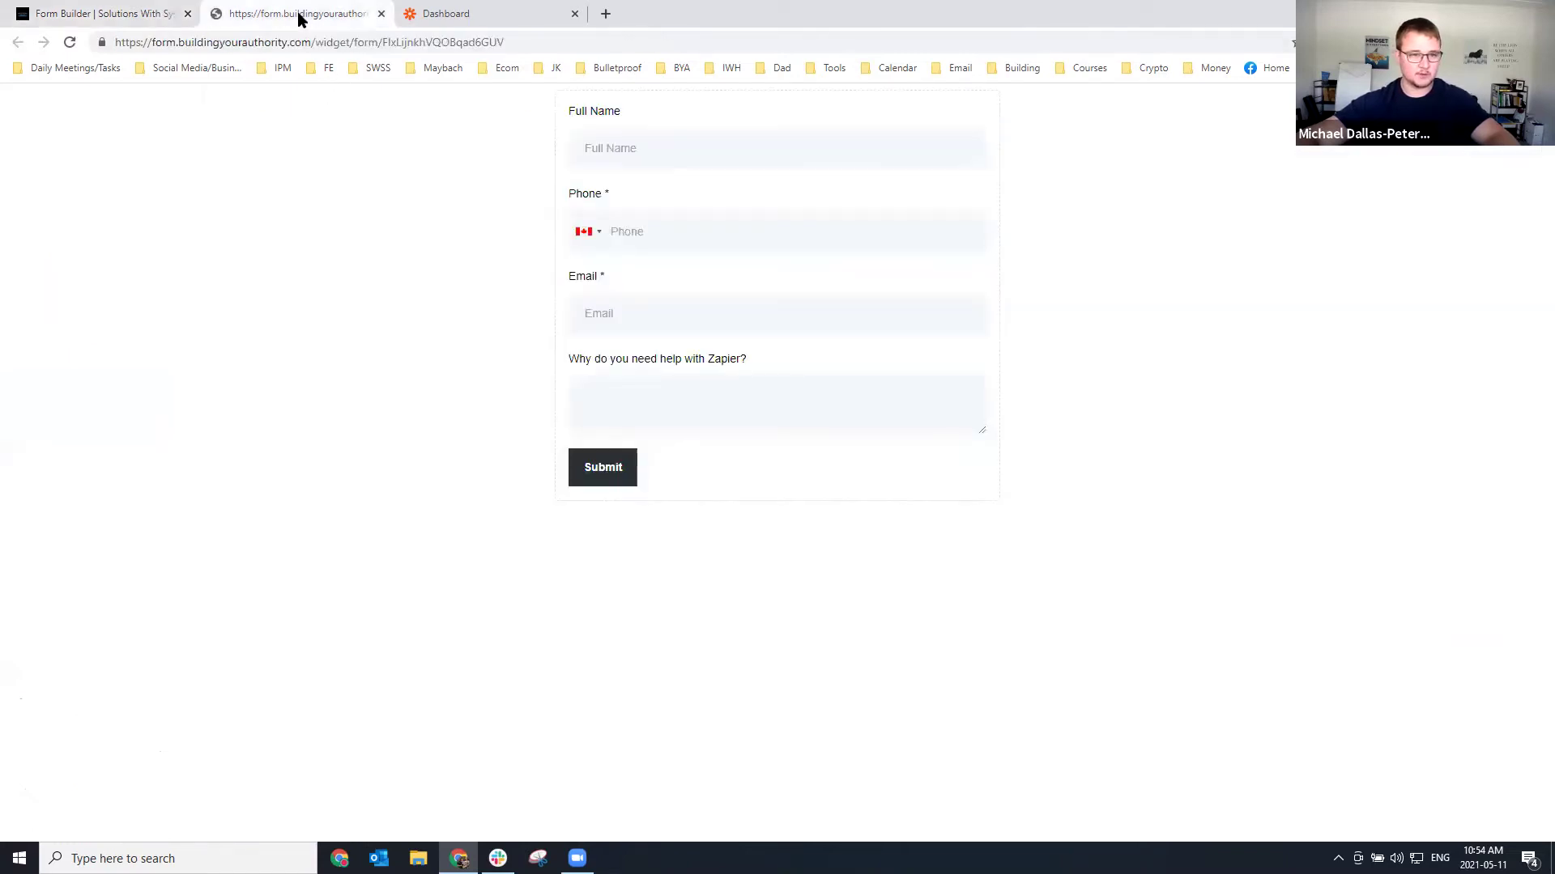
{"action": "left_click", "coordinate": [138, 21]}
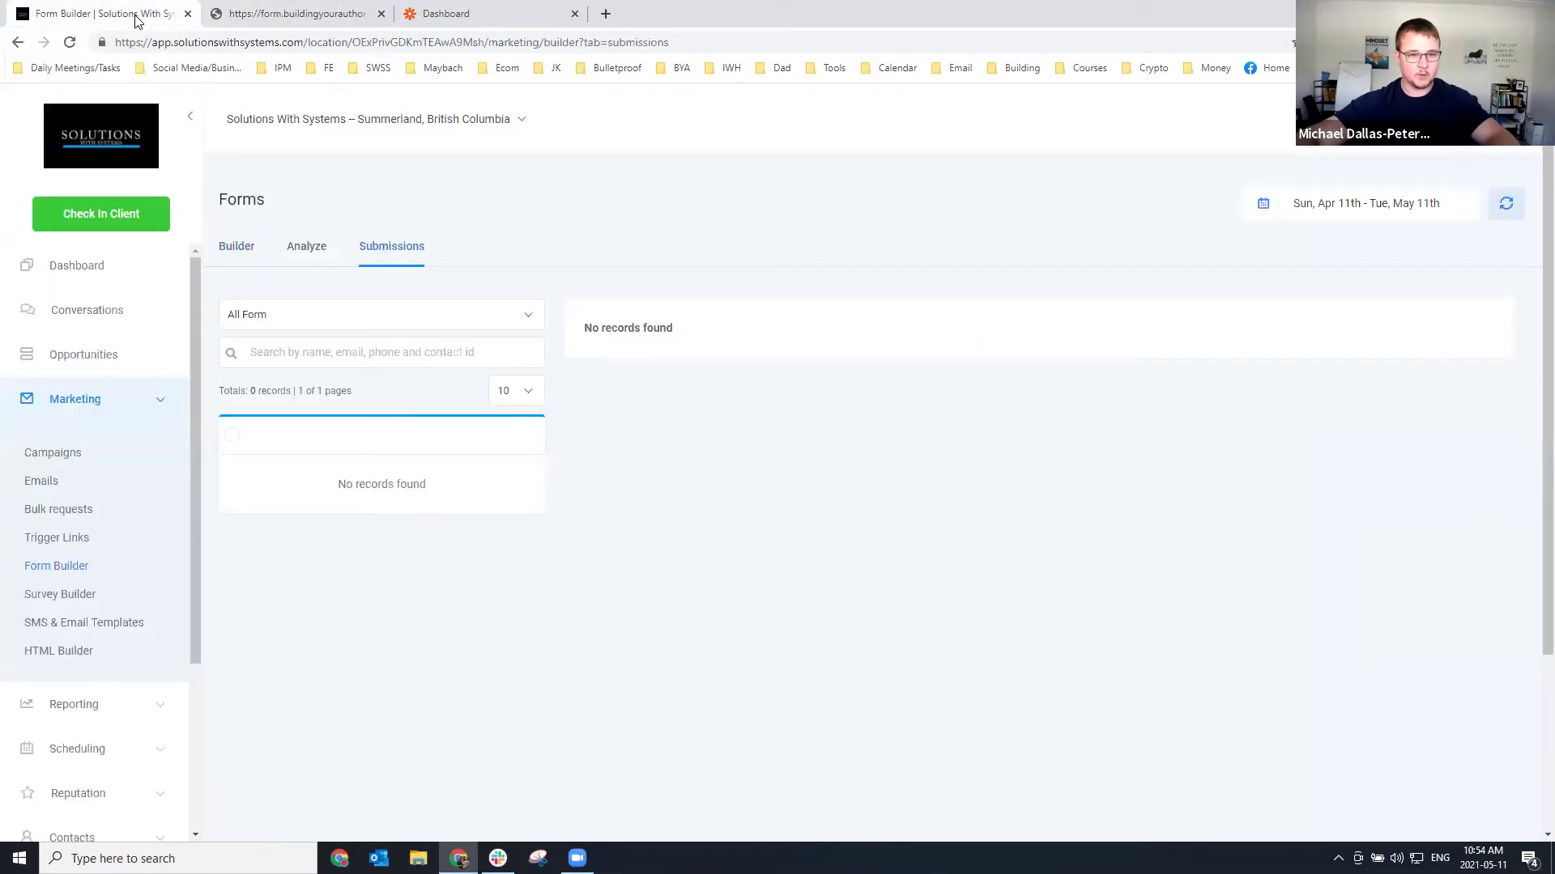
{"action": "left_click", "coordinate": [311, 18]}
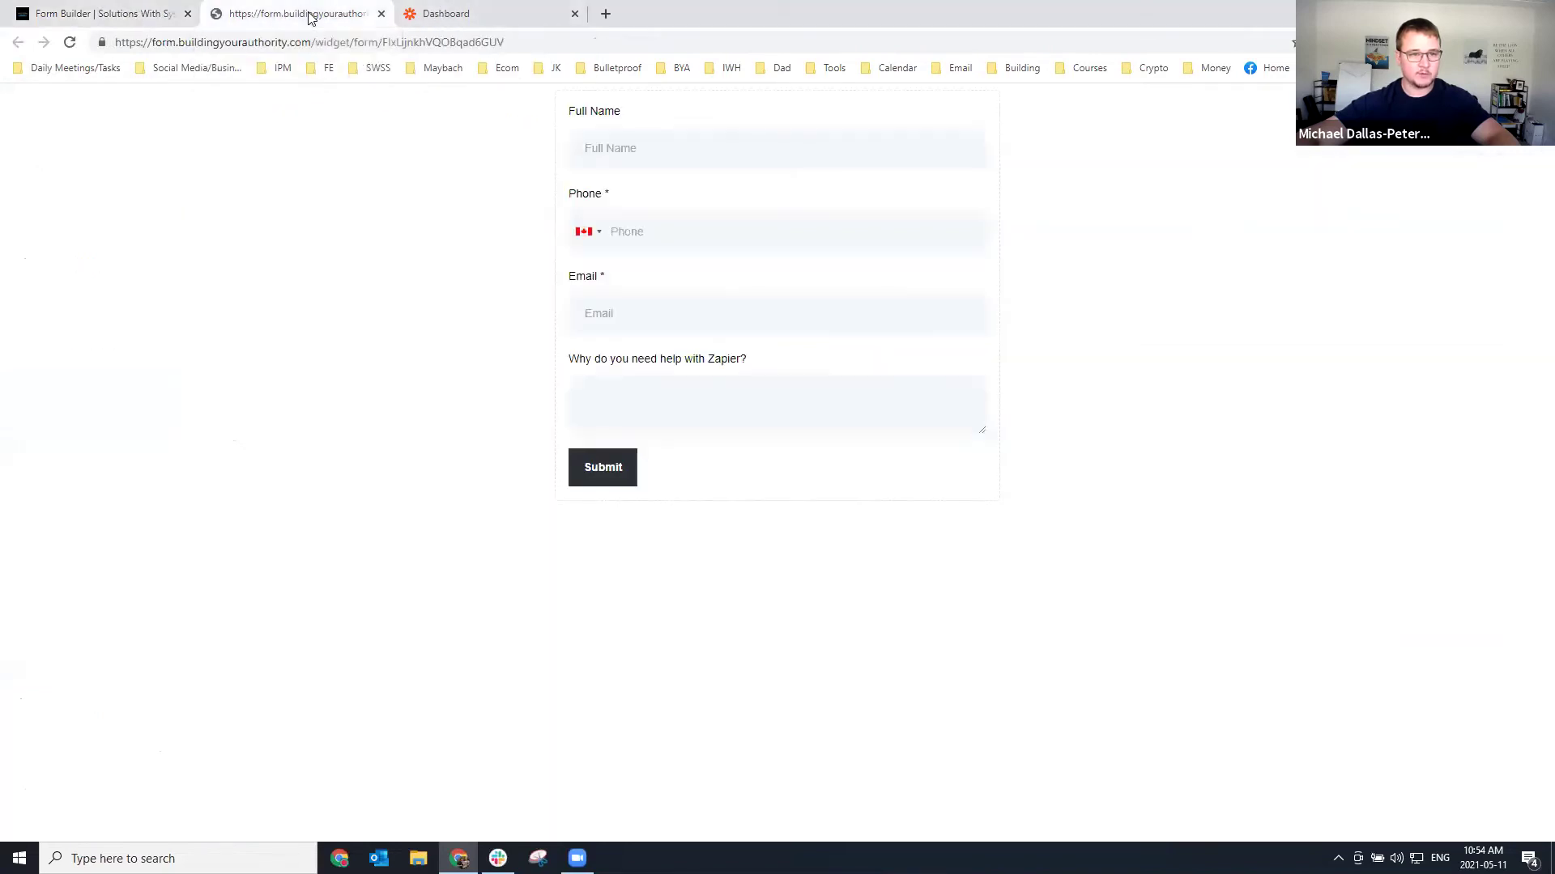
{"action": "left_click", "coordinate": [124, 23]}
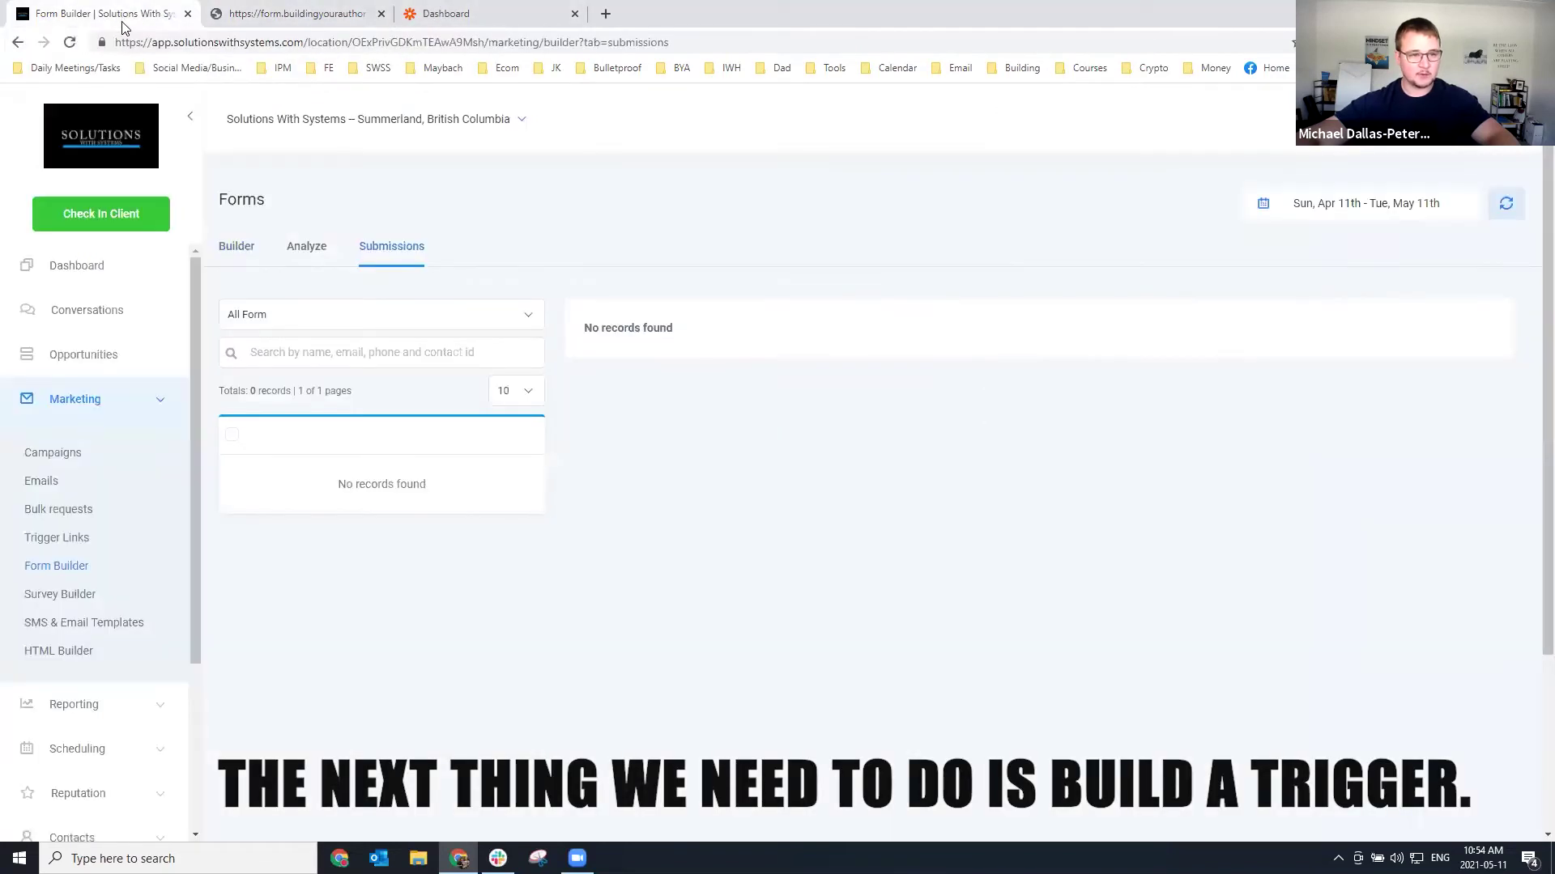
{"action": "scroll", "coordinate": [121, 603], "scroll_direction": "down", "scroll_amount": 3}
Add and save a trigger named 'Zapier Form -> Webhook -> Google Sheets'.
{"action": "left_click", "coordinate": [78, 685]}
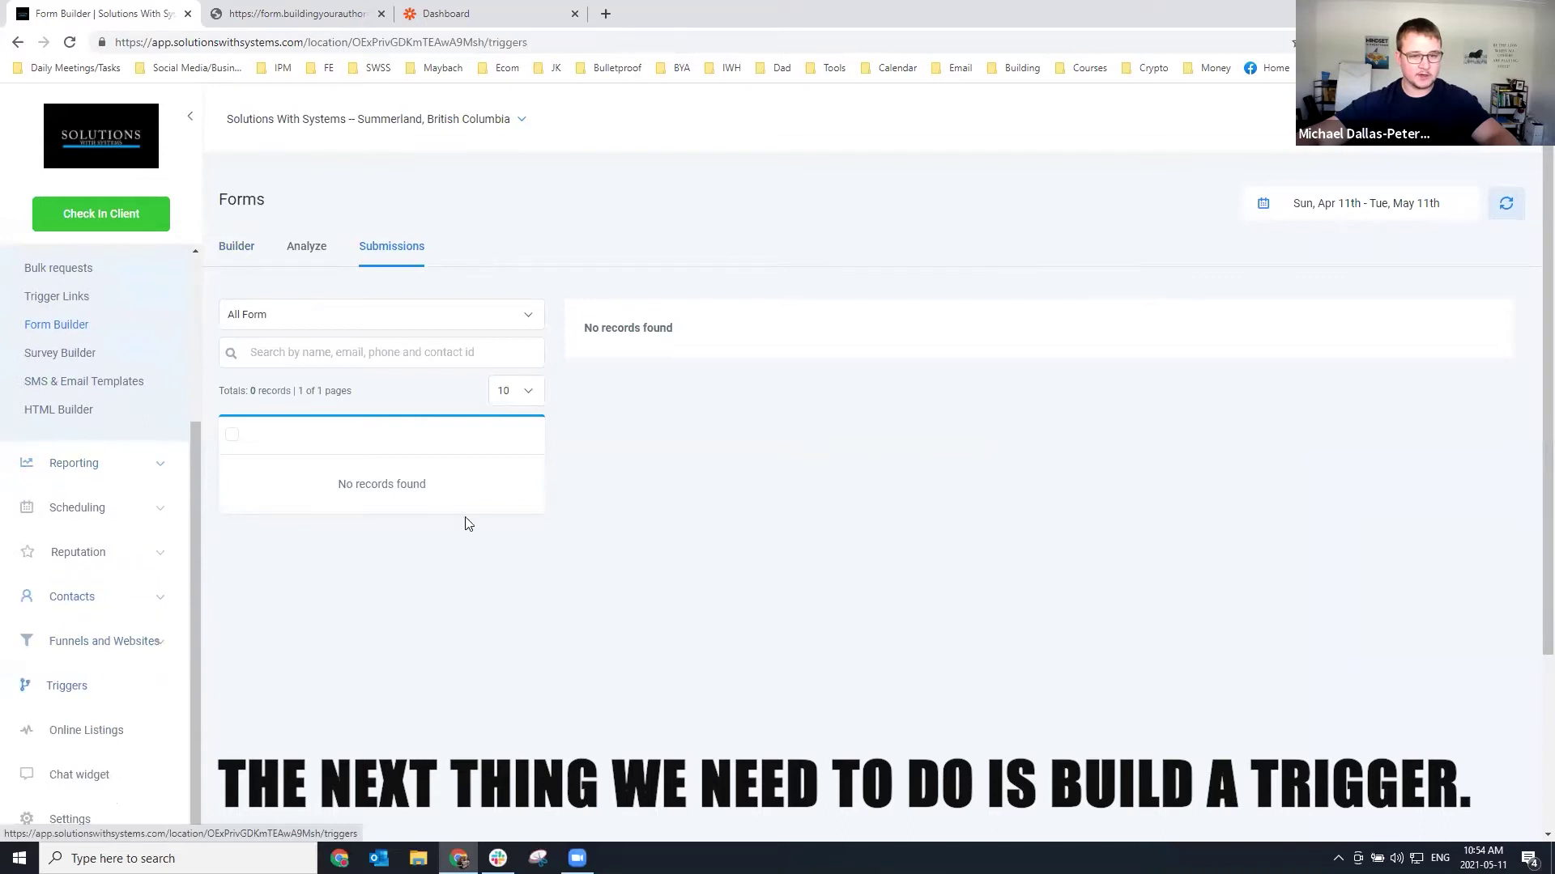
{"action": "left_click", "coordinate": [1471, 192]}
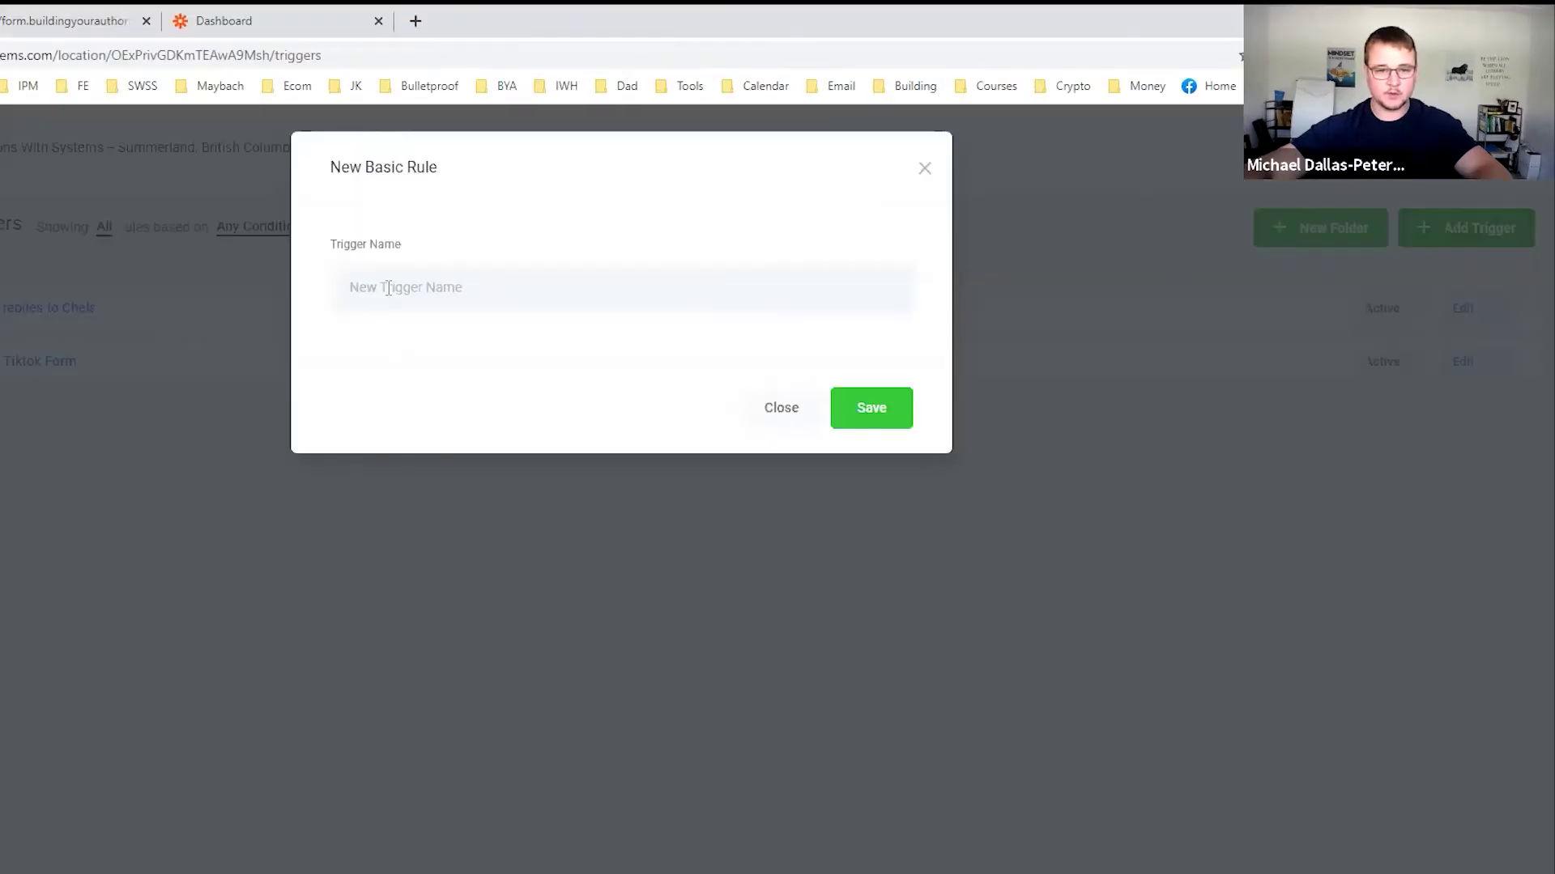
{"action": "type", "text": "X"}
{"action": "key", "text": "BackSpace"}
{"action": "type", "text": "Za"}
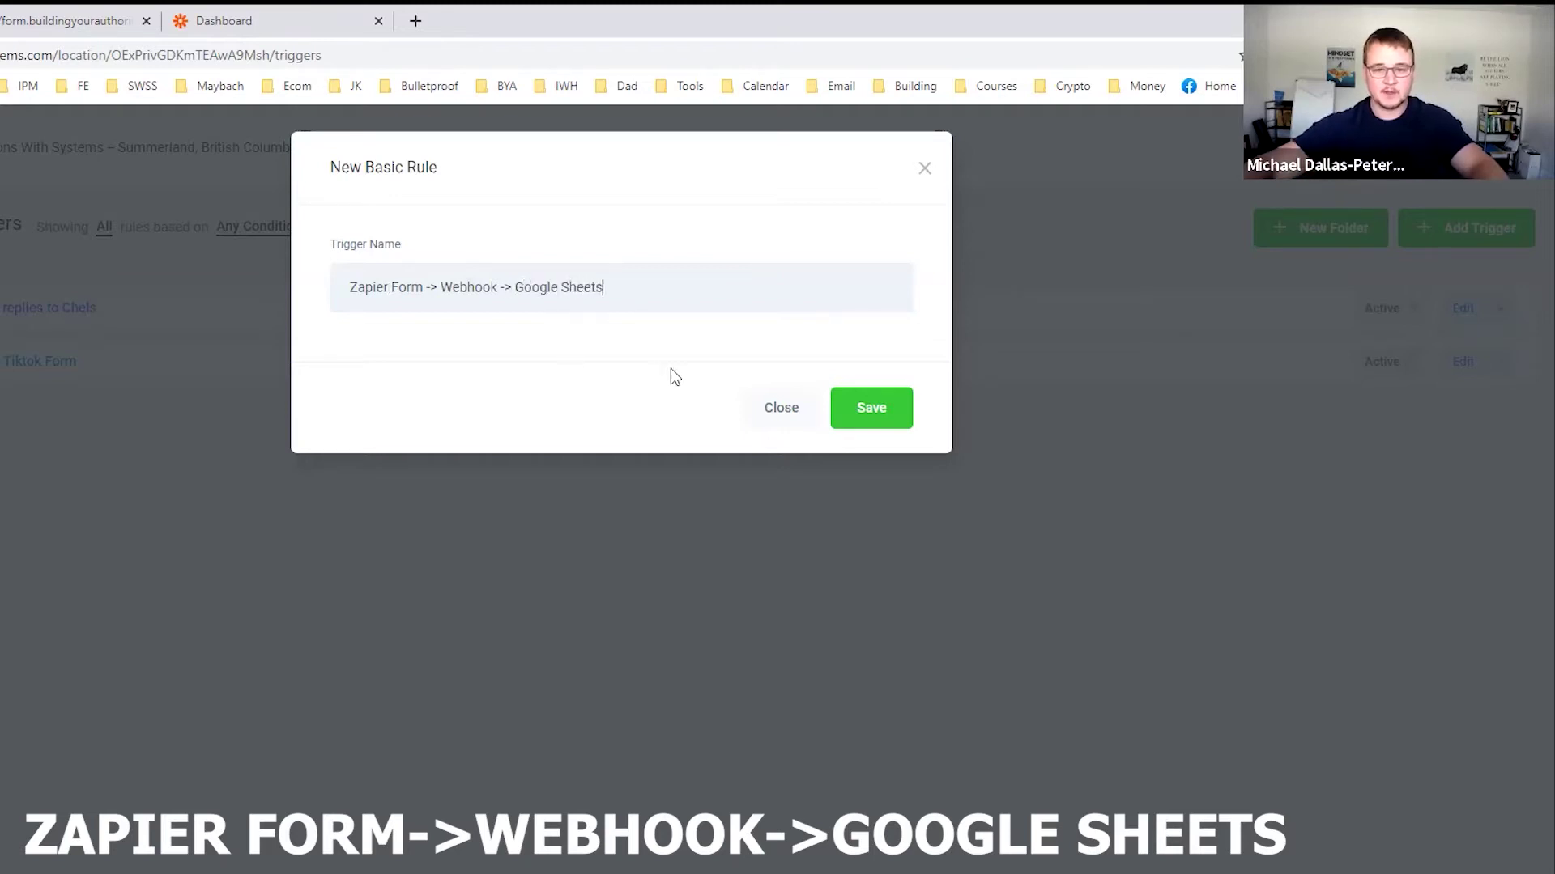
{"action": "left_click", "coordinate": [869, 414]}
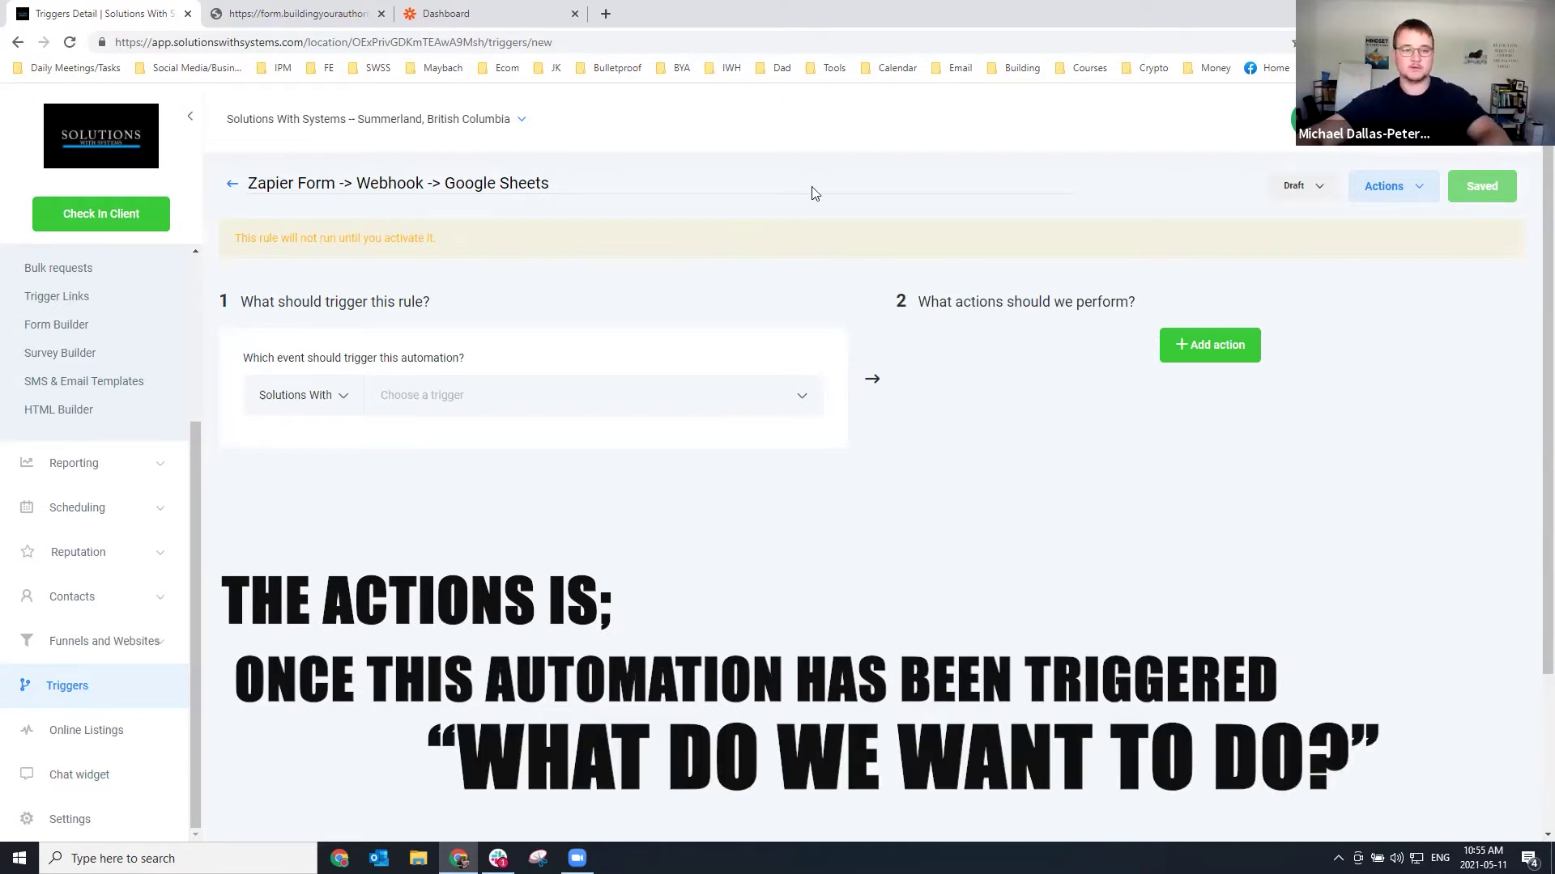
Make the trigger fire on Form Submitted, filtered to Form Is Zapier Form.
{"action": "left_click", "coordinate": [553, 385]}
{"action": "scroll", "coordinate": [490, 549], "scroll_direction": "down", "scroll_amount": 5}
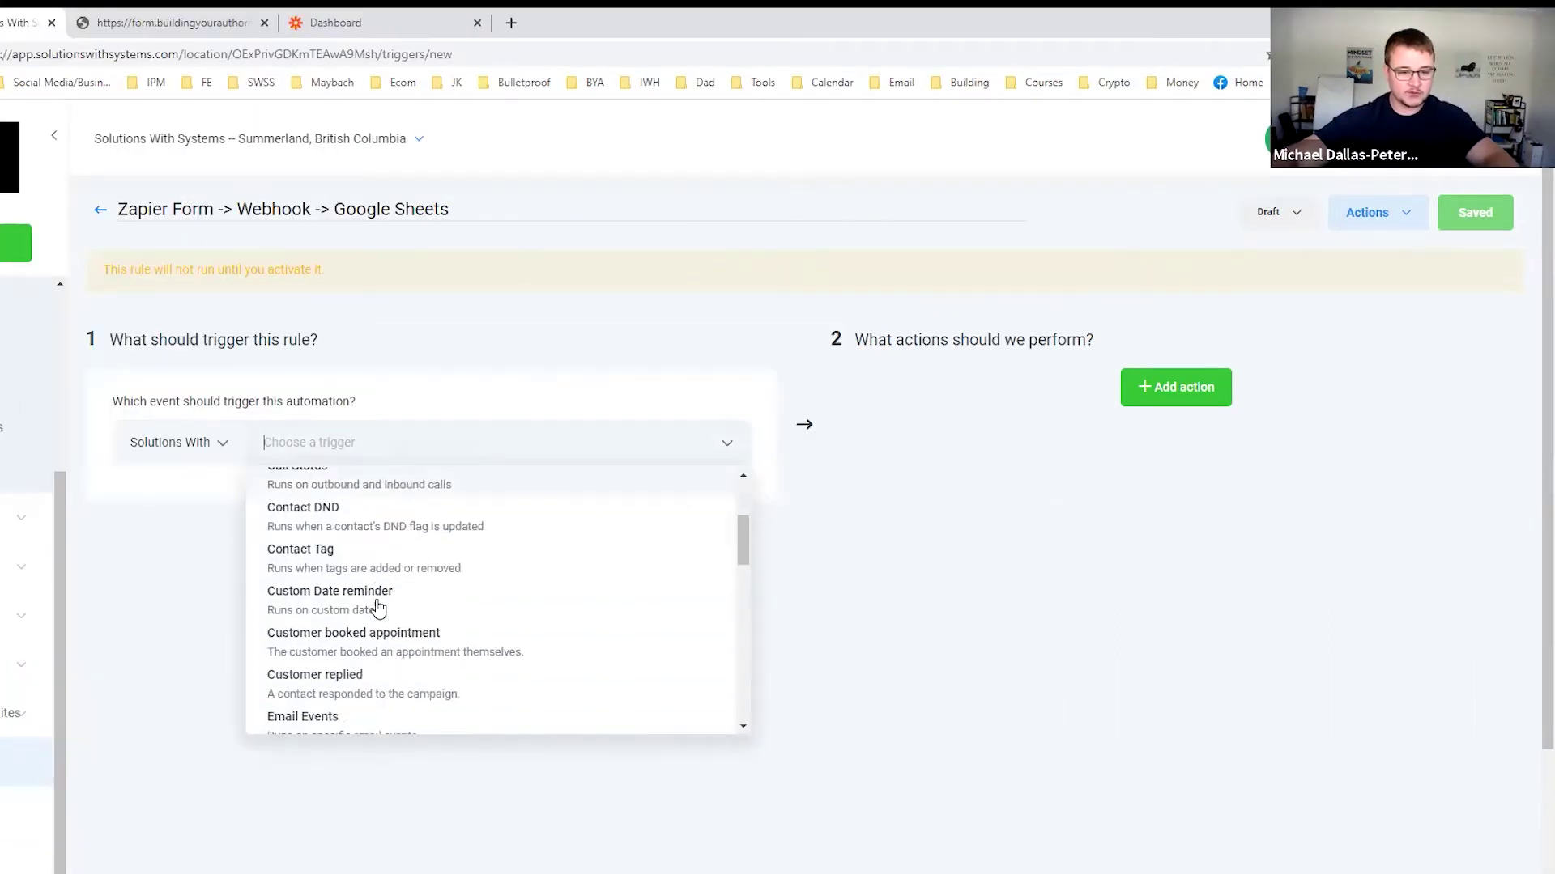
{"action": "scroll", "coordinate": [386, 614], "scroll_direction": "down", "scroll_amount": 3}
{"action": "left_click", "coordinate": [340, 495]}
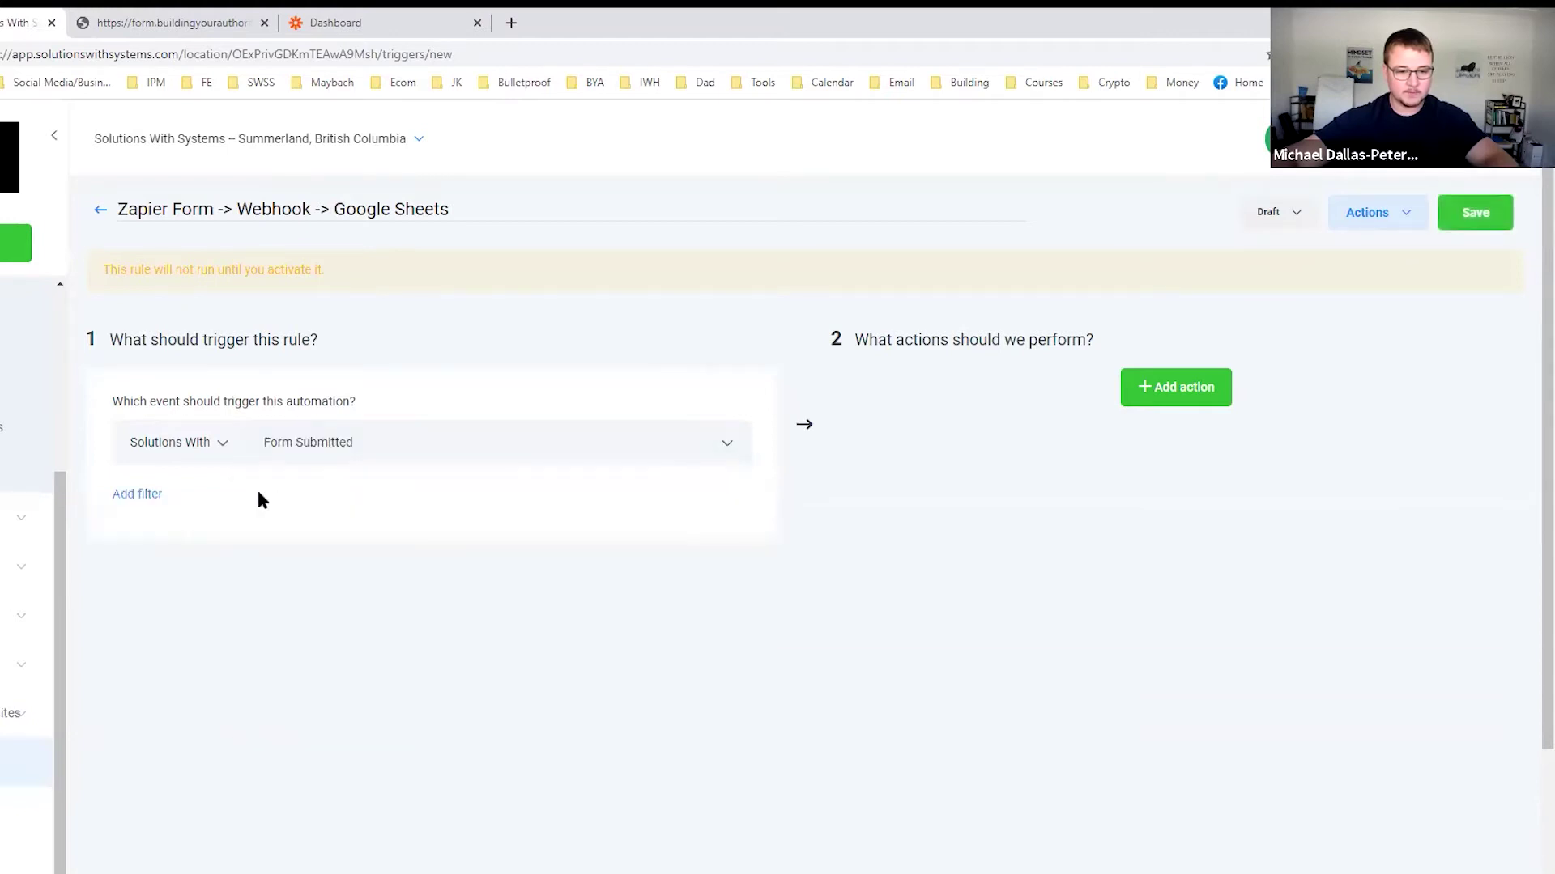
{"action": "left_click", "coordinate": [156, 494]}
{"action": "left_click", "coordinate": [251, 534]}
{"action": "left_click", "coordinate": [226, 606]}
{"action": "left_click", "coordinate": [561, 555]}
{"action": "left_click", "coordinate": [485, 591]}
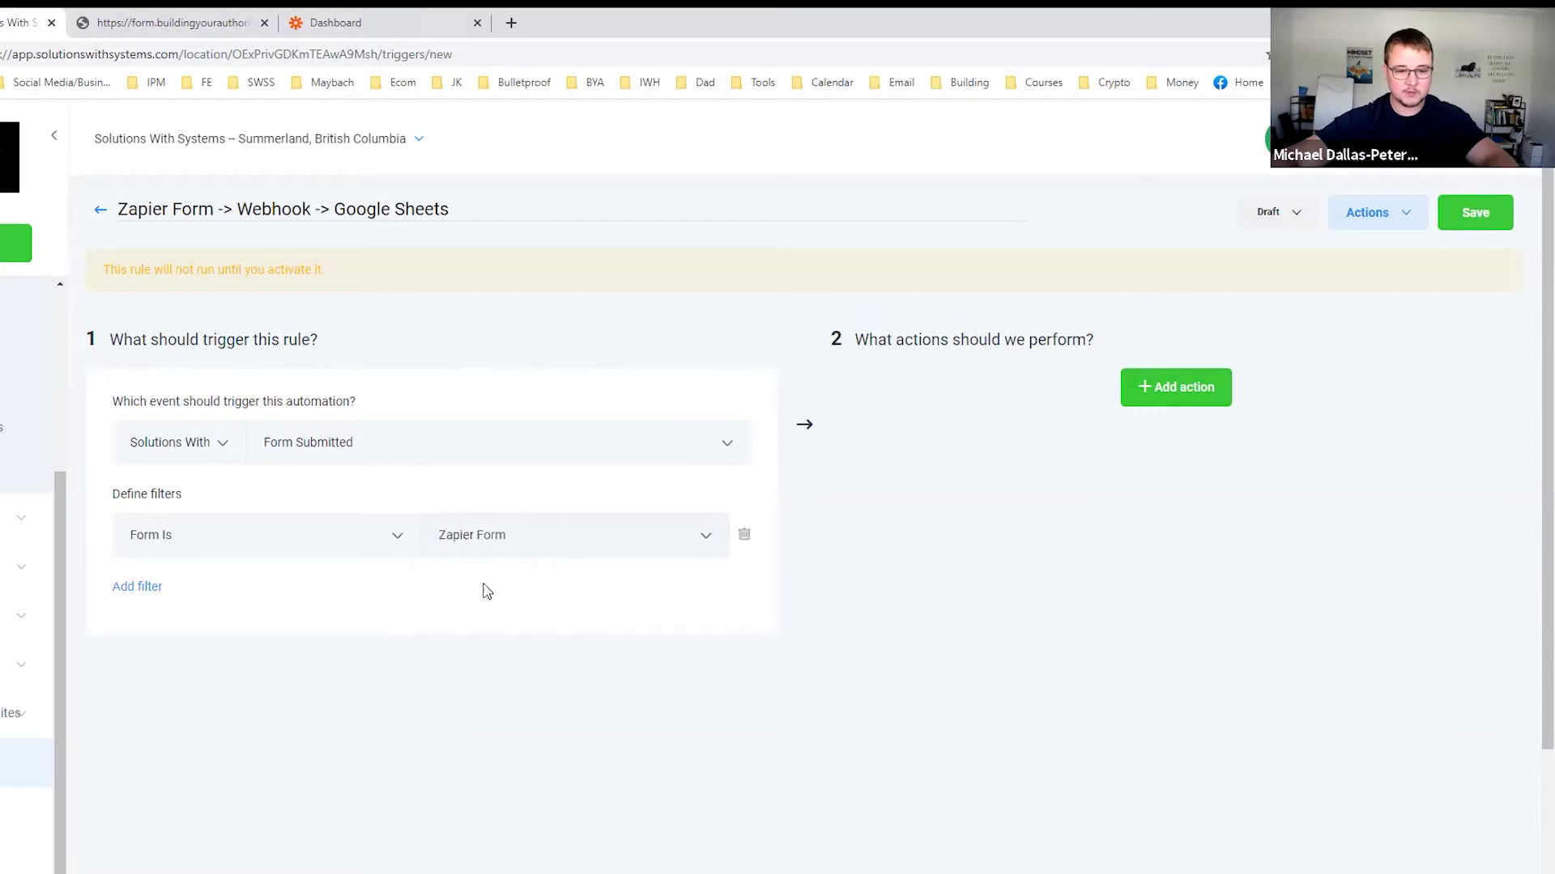
Add an Execute Web Hook action and focus its Webhook URL field.
{"action": "left_click", "coordinate": [1172, 389]}
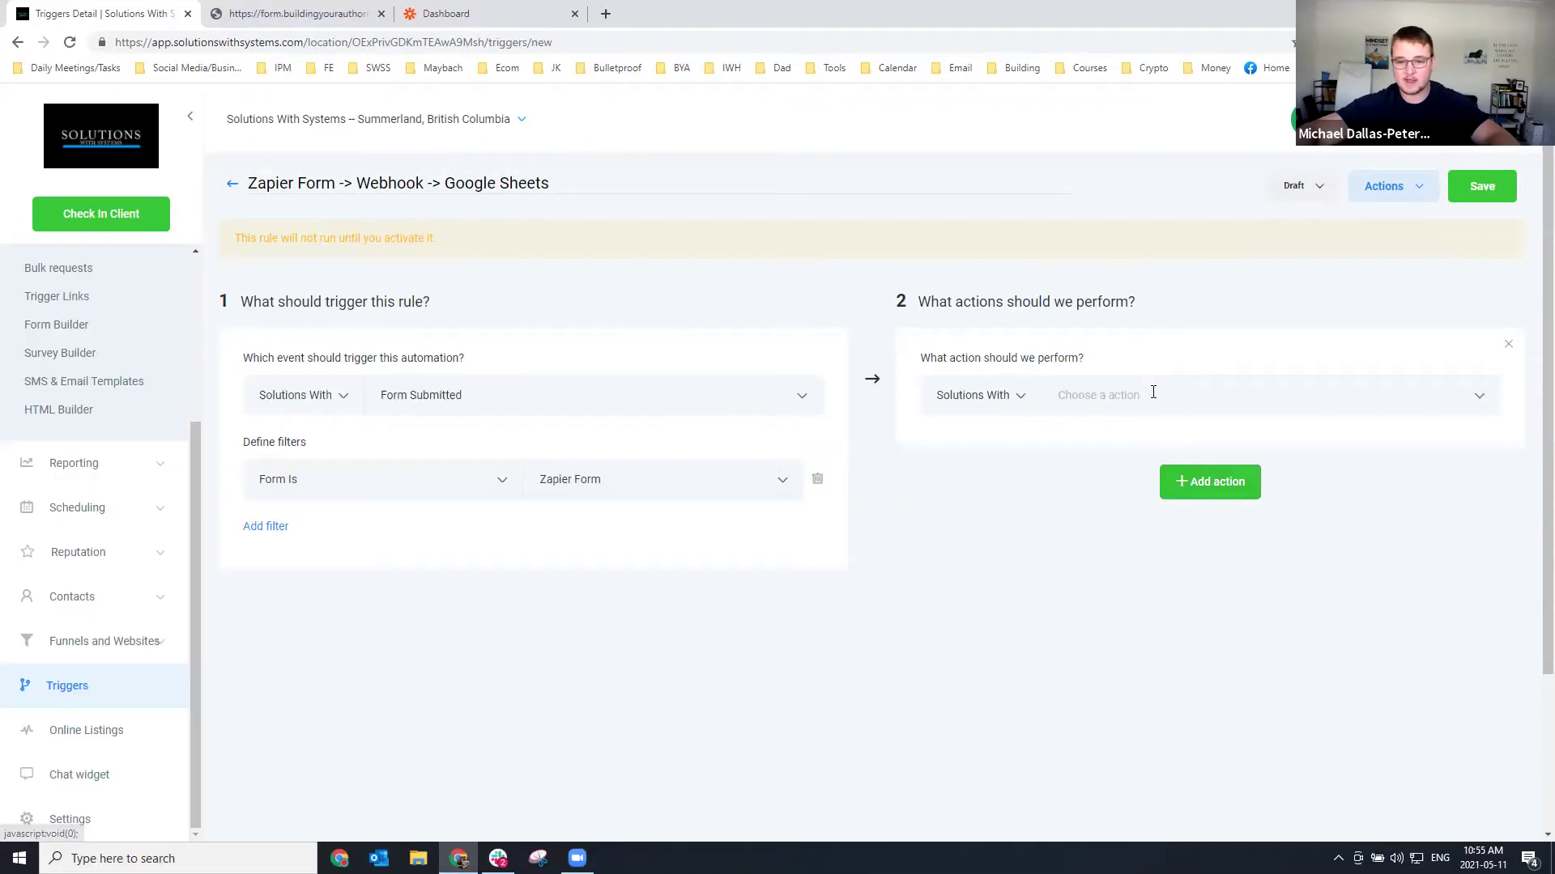
{"action": "left_click", "coordinate": [1116, 442]}
{"action": "scroll", "coordinate": [1166, 557], "scroll_direction": "down", "scroll_amount": 3}
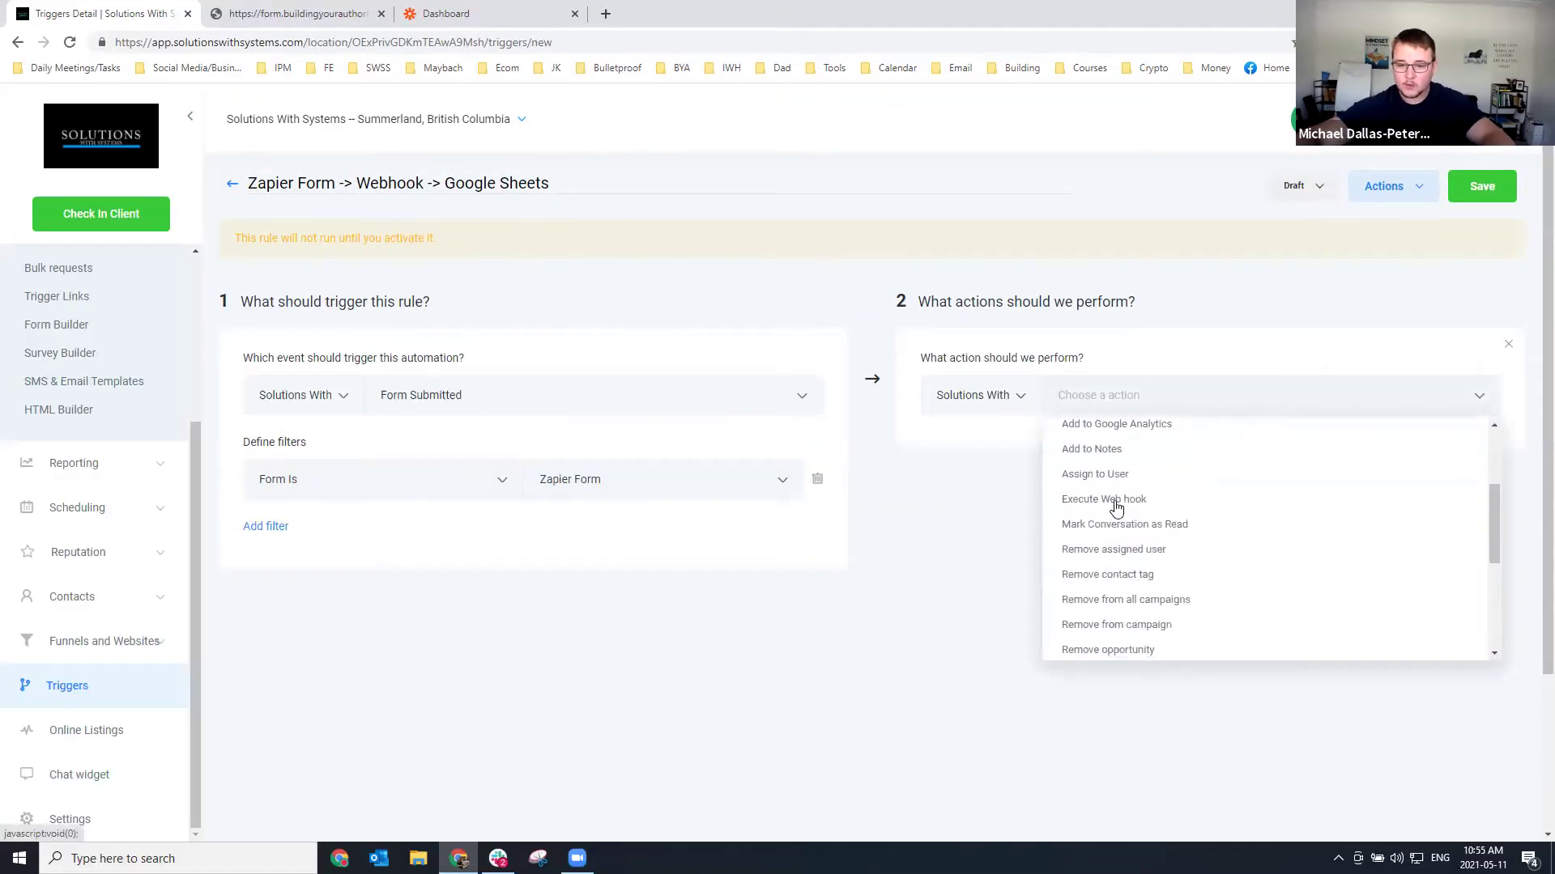
{"action": "left_click", "coordinate": [1103, 497]}
{"action": "left_click", "coordinate": [1056, 460]}
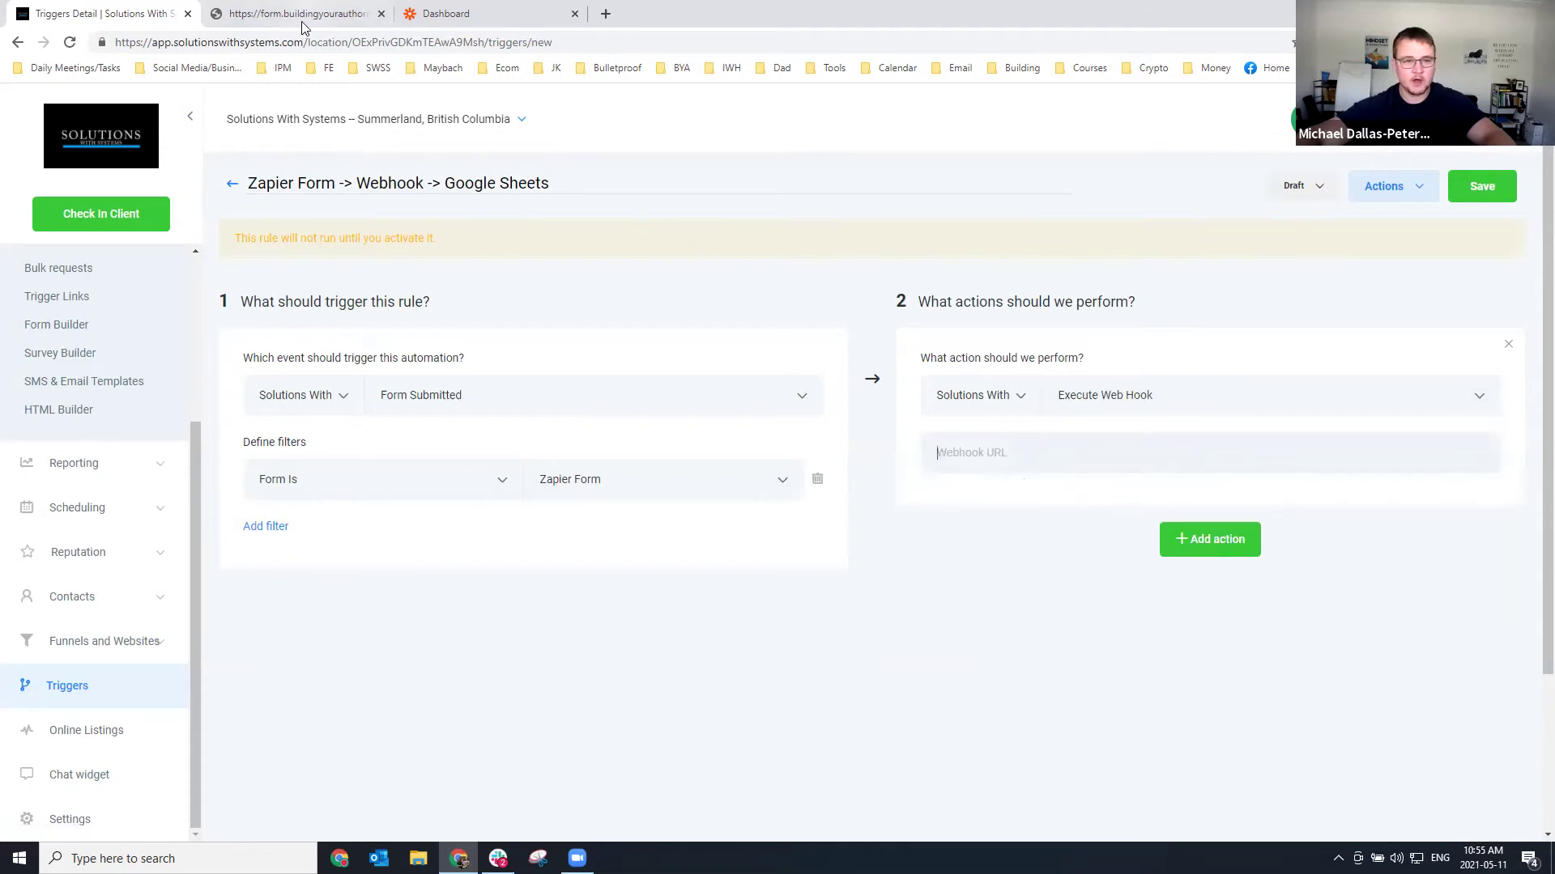
Start a new Zapier zap with a Webhook trigger using the Catch Hook event.
{"action": "left_click", "coordinate": [487, 19]}
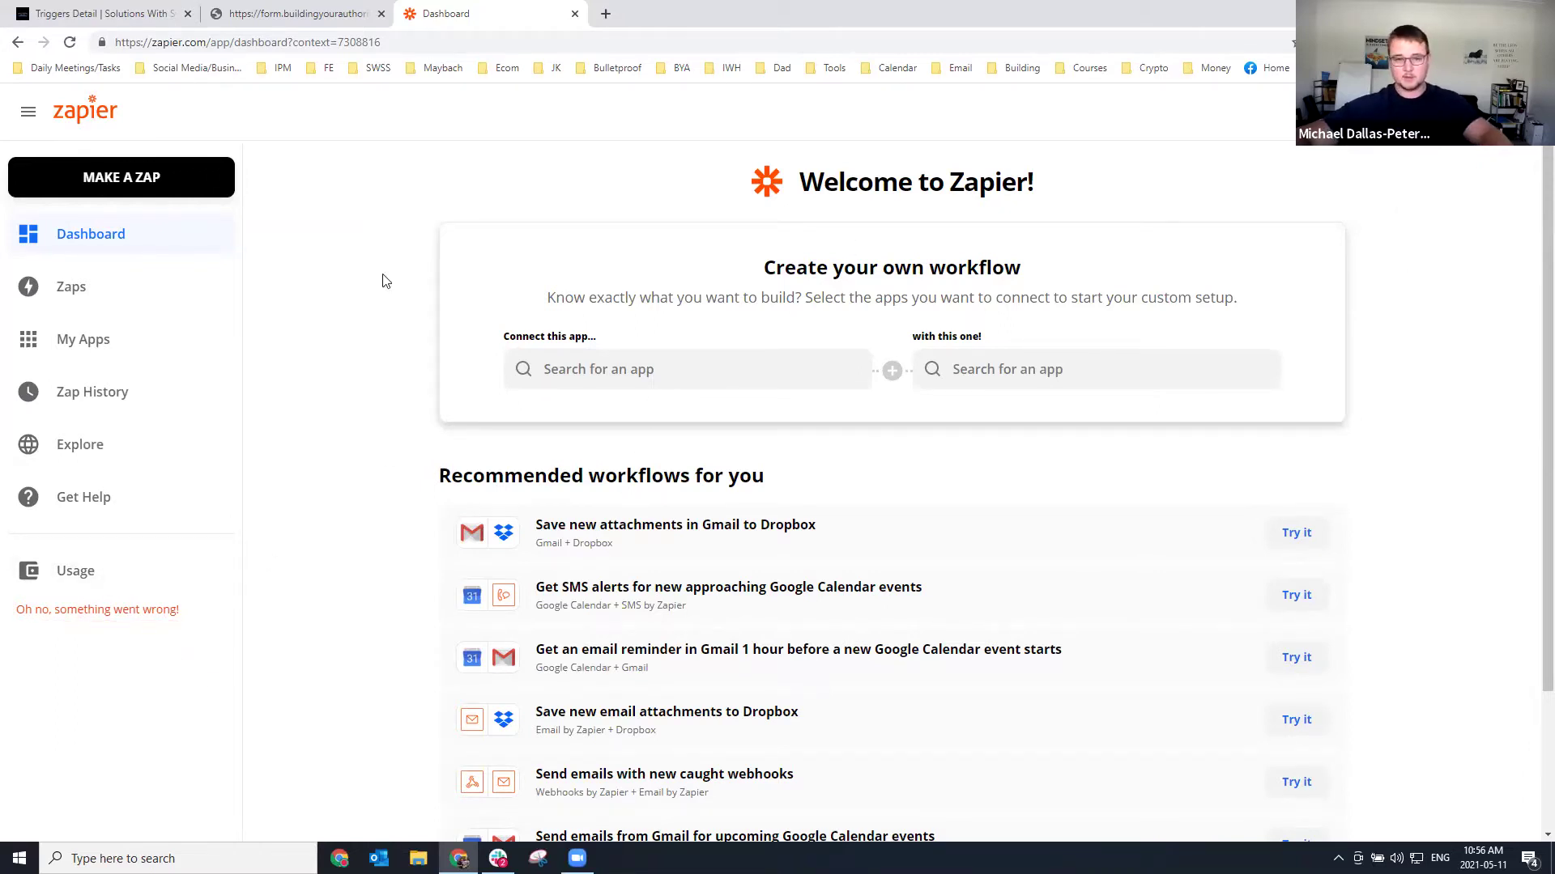
{"action": "left_click", "coordinate": [116, 186]}
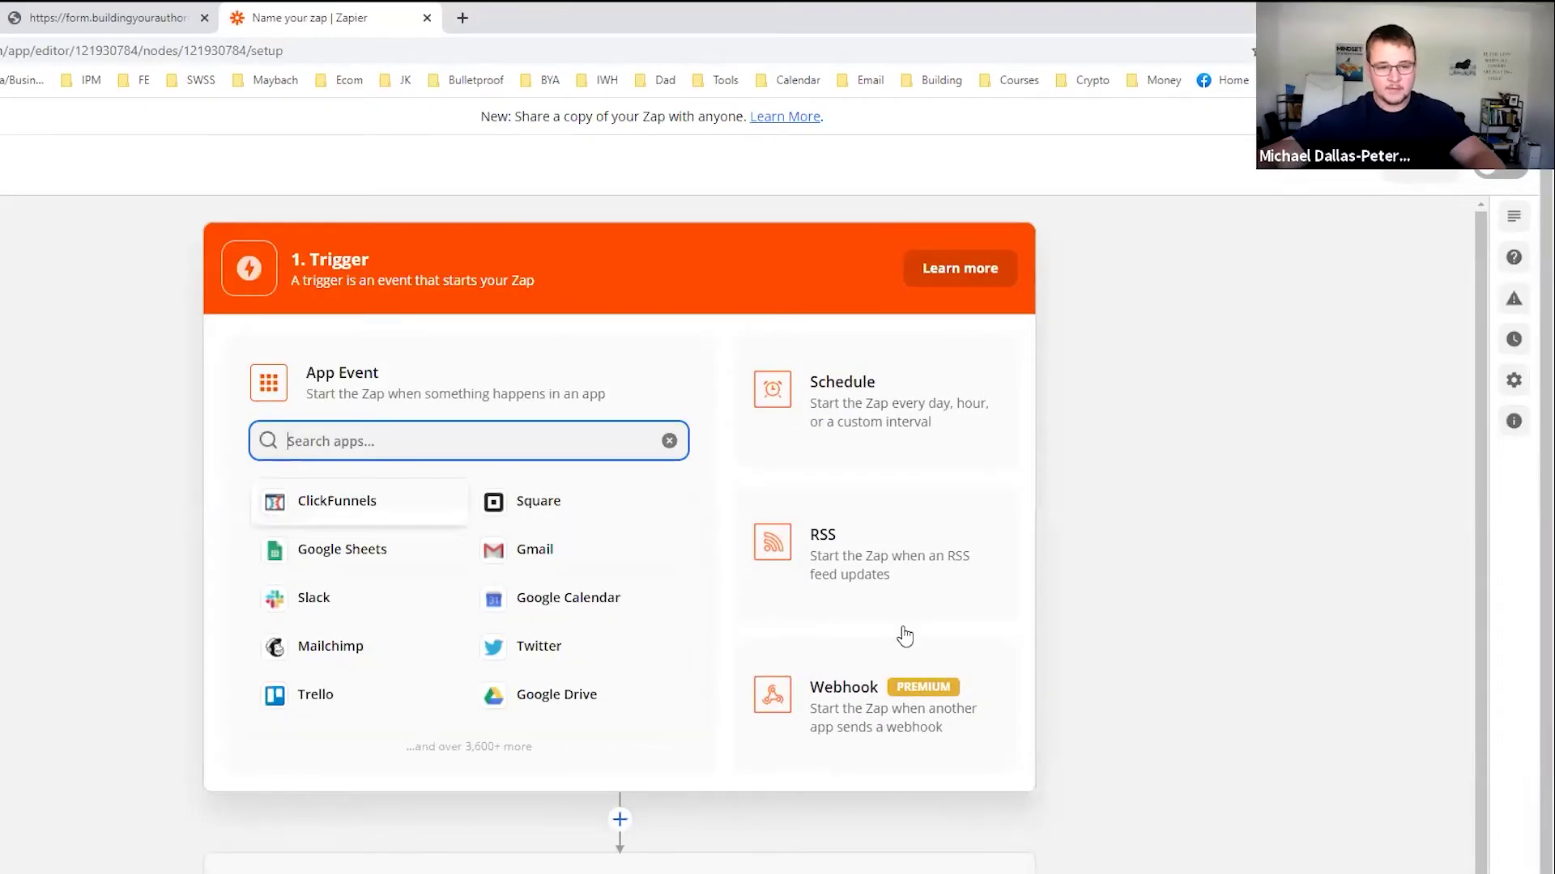
{"action": "left_click", "coordinate": [845, 739]}
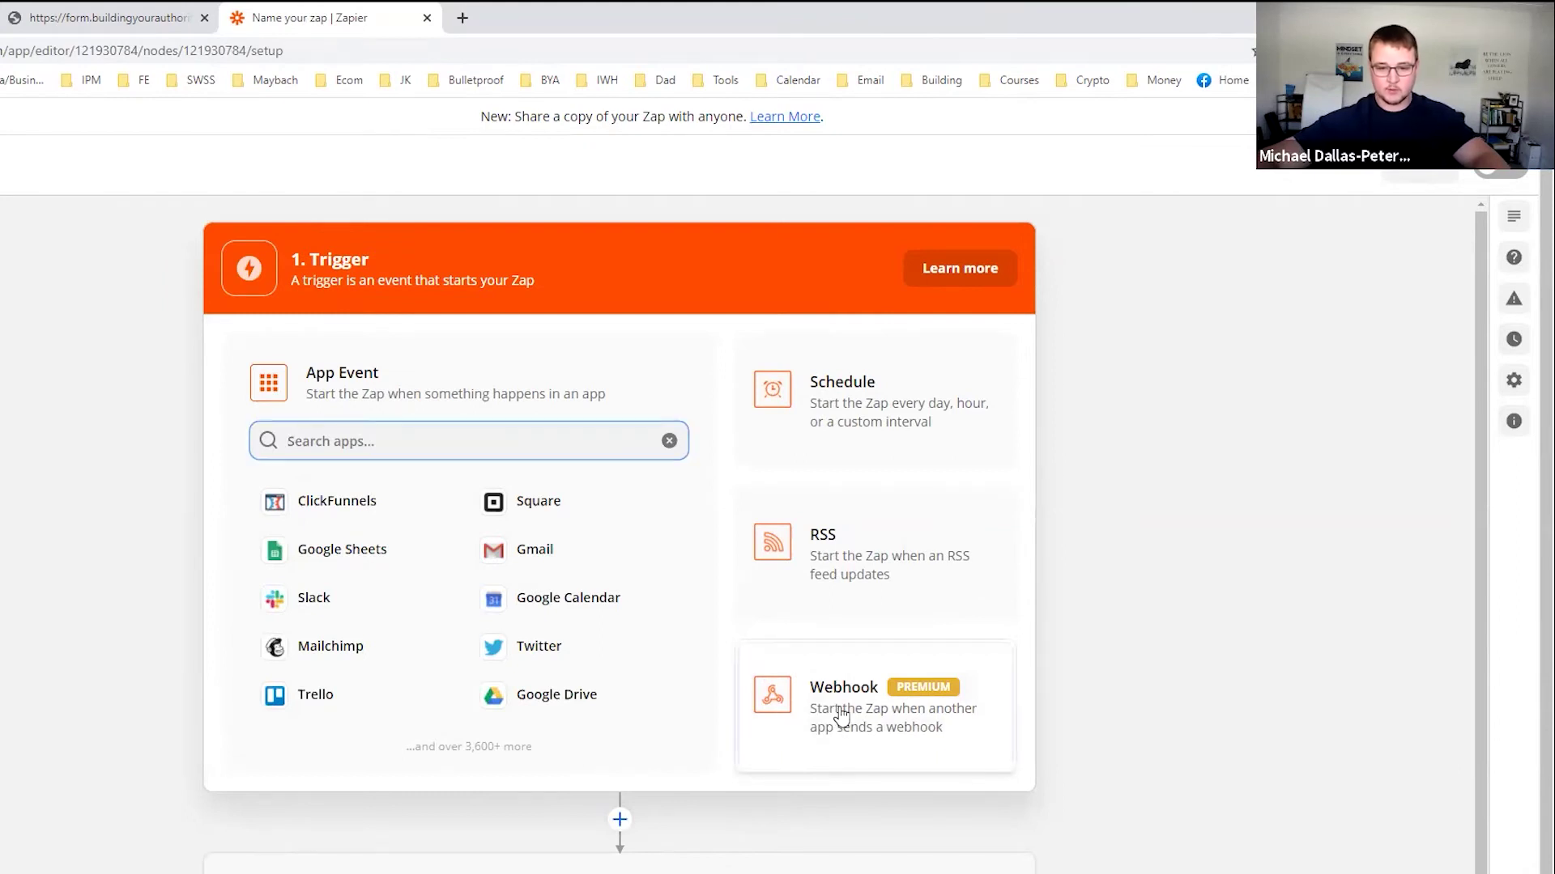
{"action": "left_click", "coordinate": [388, 508]}
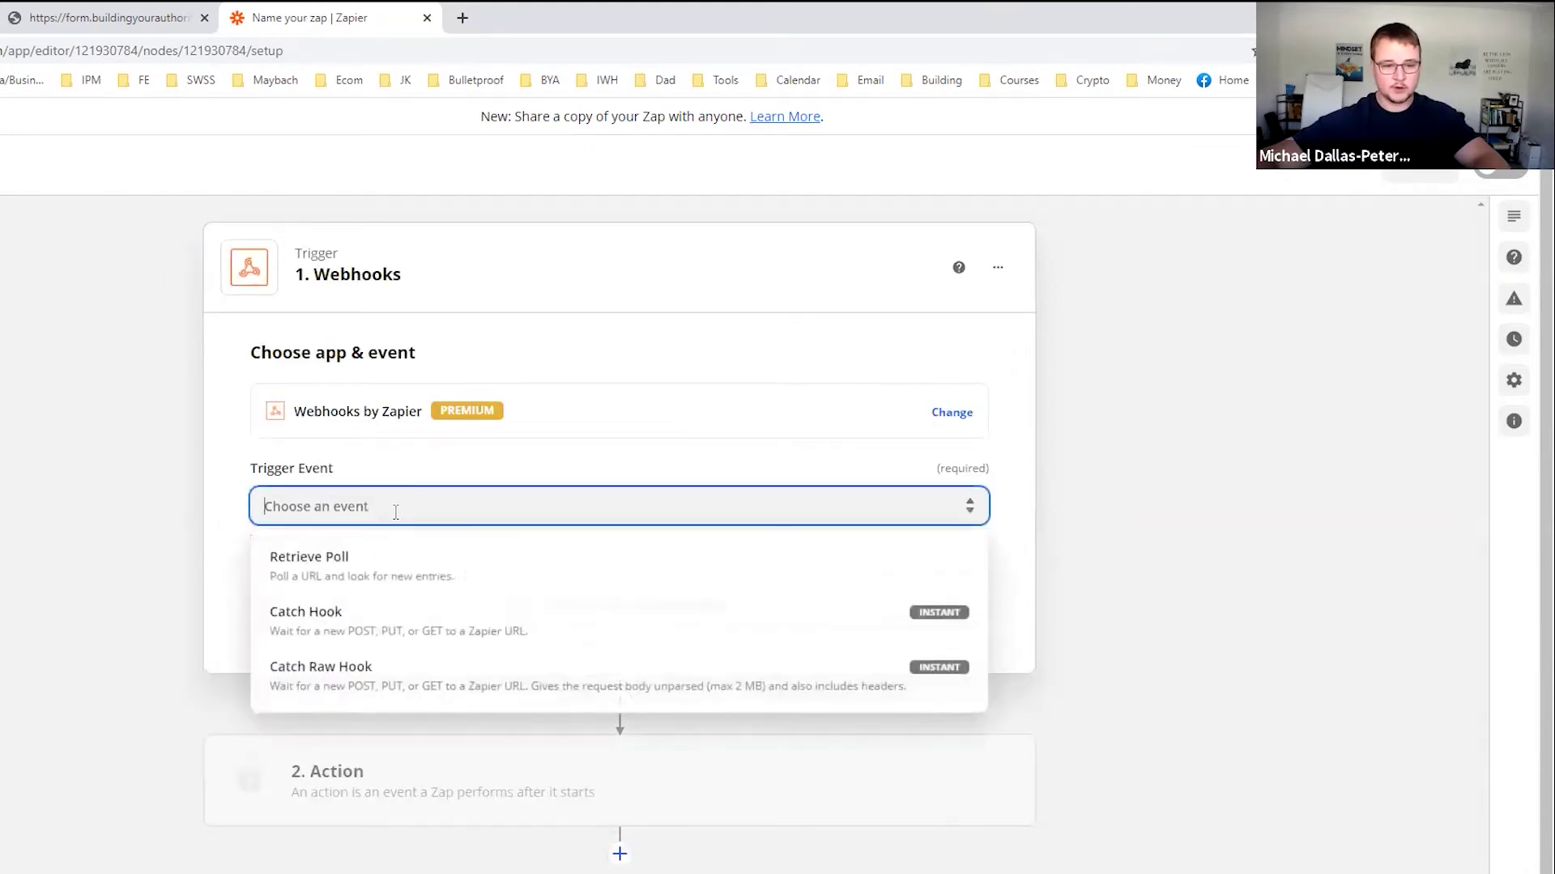
{"action": "left_click", "coordinate": [303, 633]}
{"action": "left_click", "coordinate": [473, 617]}
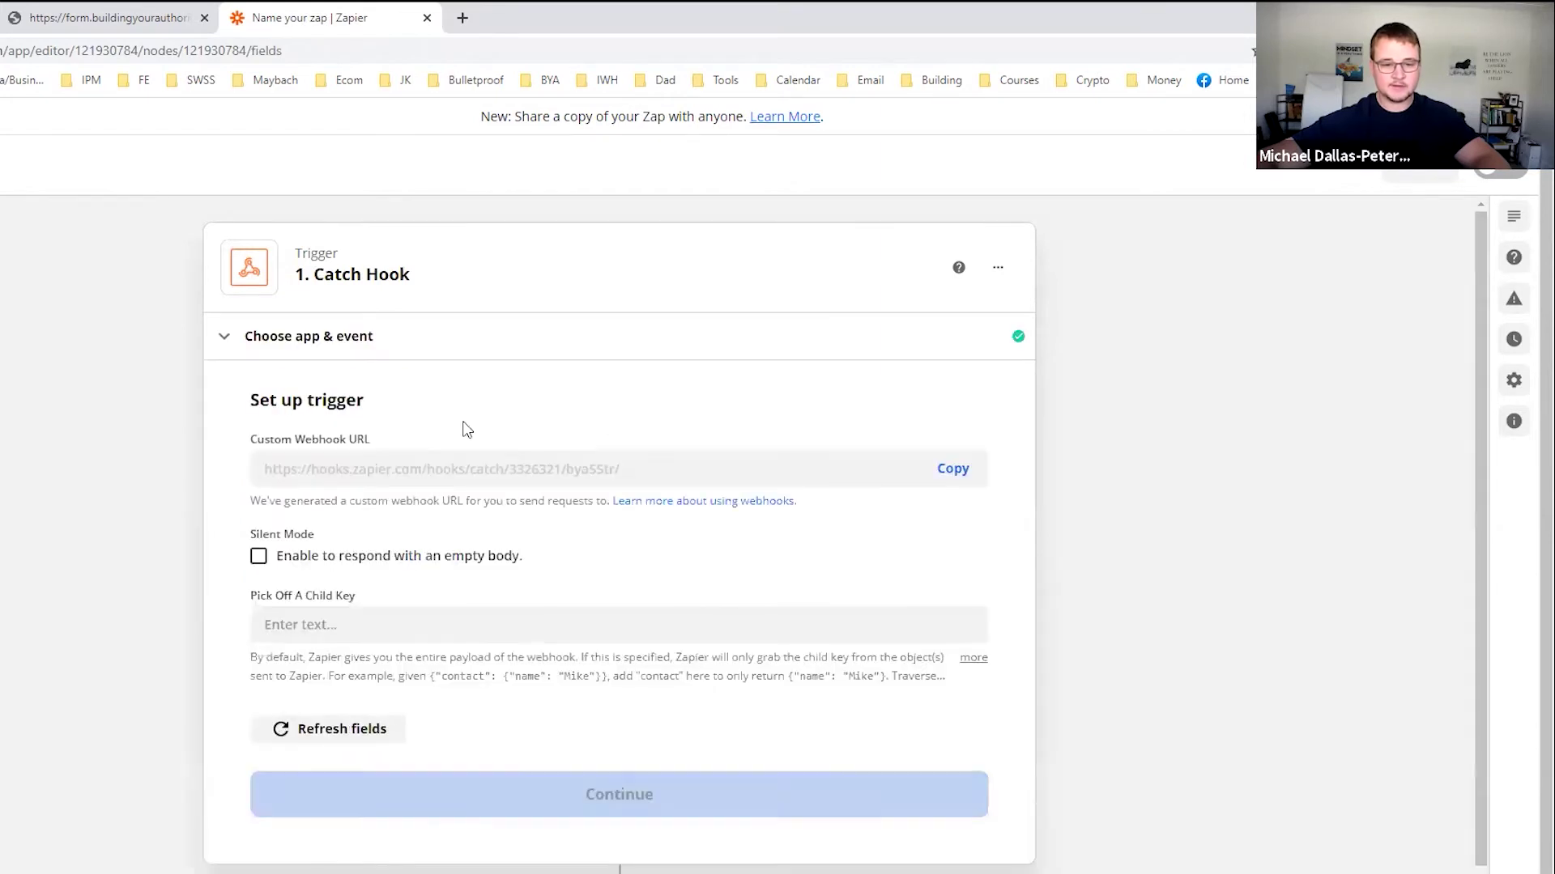
Copy the custom webhook URL and return to the CRM trigger rule.
{"action": "left_click", "coordinate": [956, 471]}
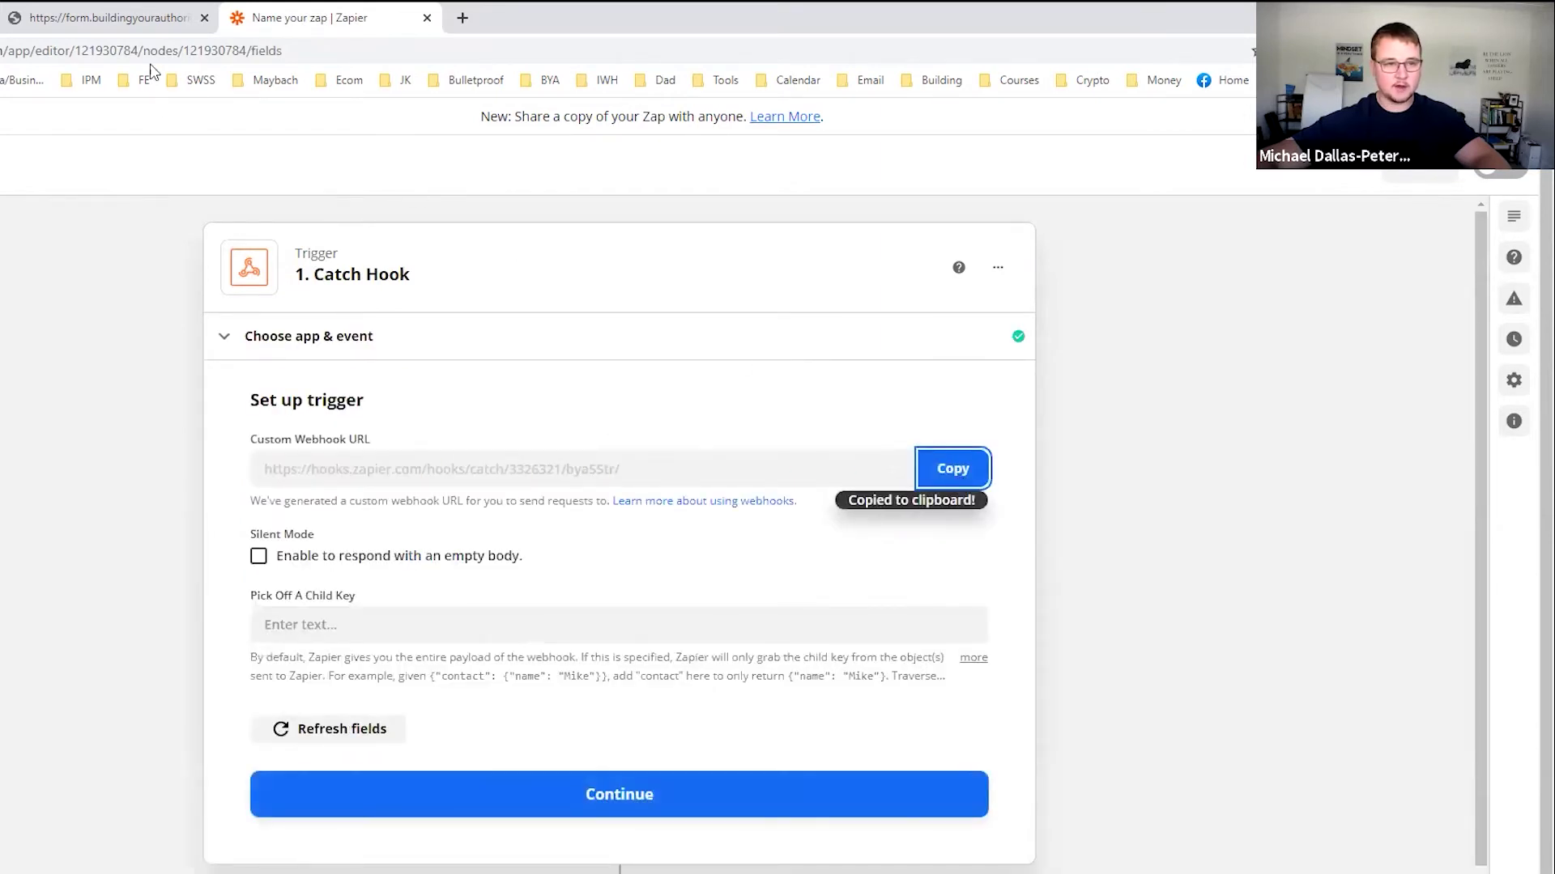
{"action": "left_click", "coordinate": [120, 29]}
{"action": "left_click", "coordinate": [1, 18]}
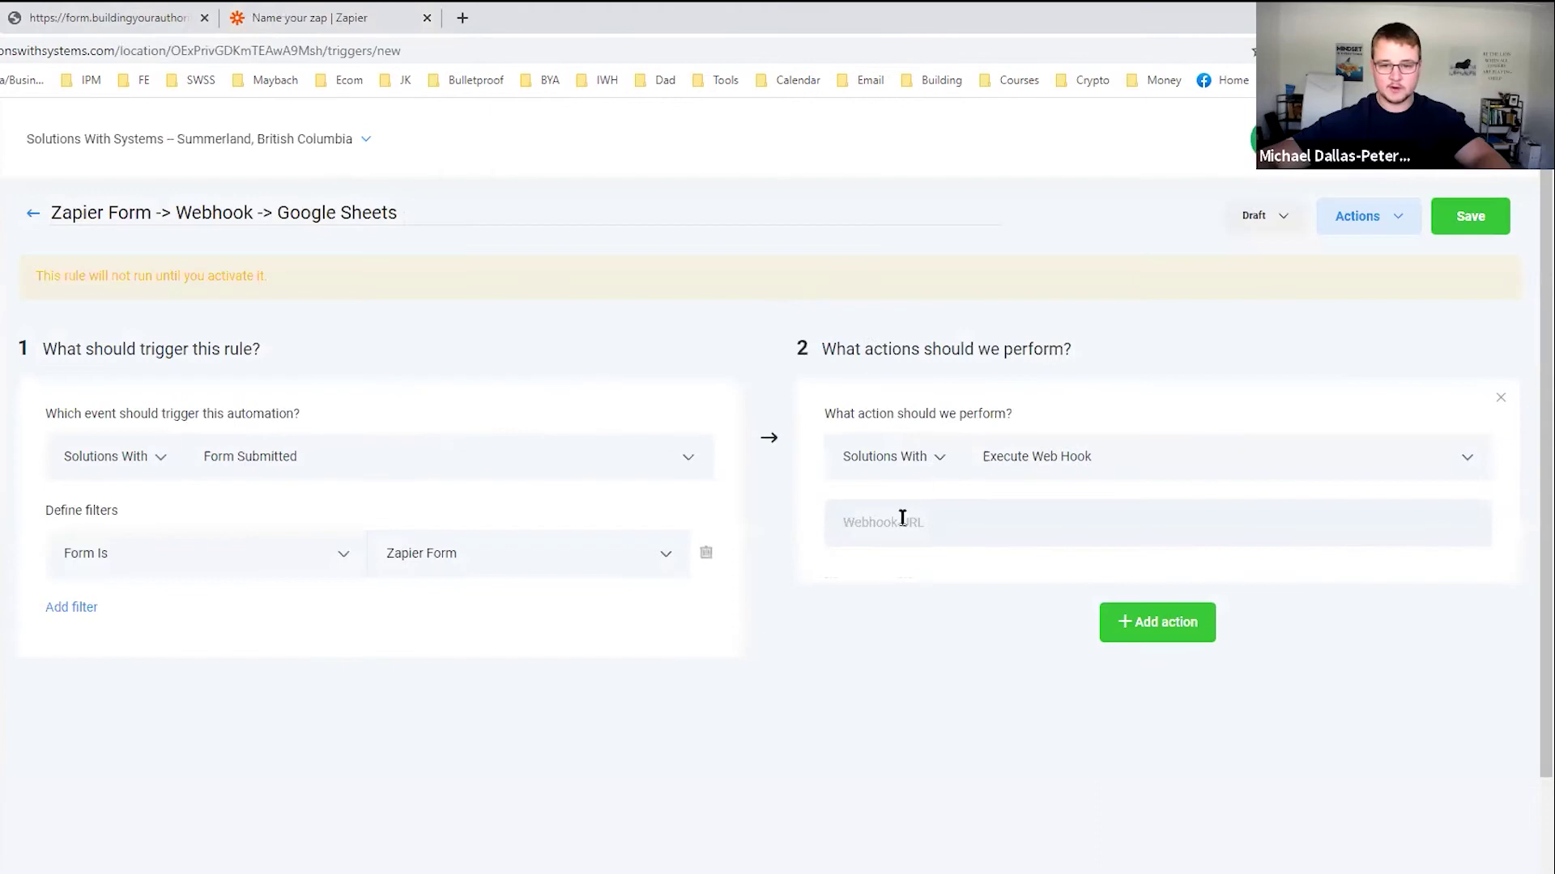
Paste the Zapier webhook URL into the action, save the rule and set it Active.
{"action": "key", "text": "ctrl+v"}
{"action": "left_click", "coordinate": [1470, 217]}
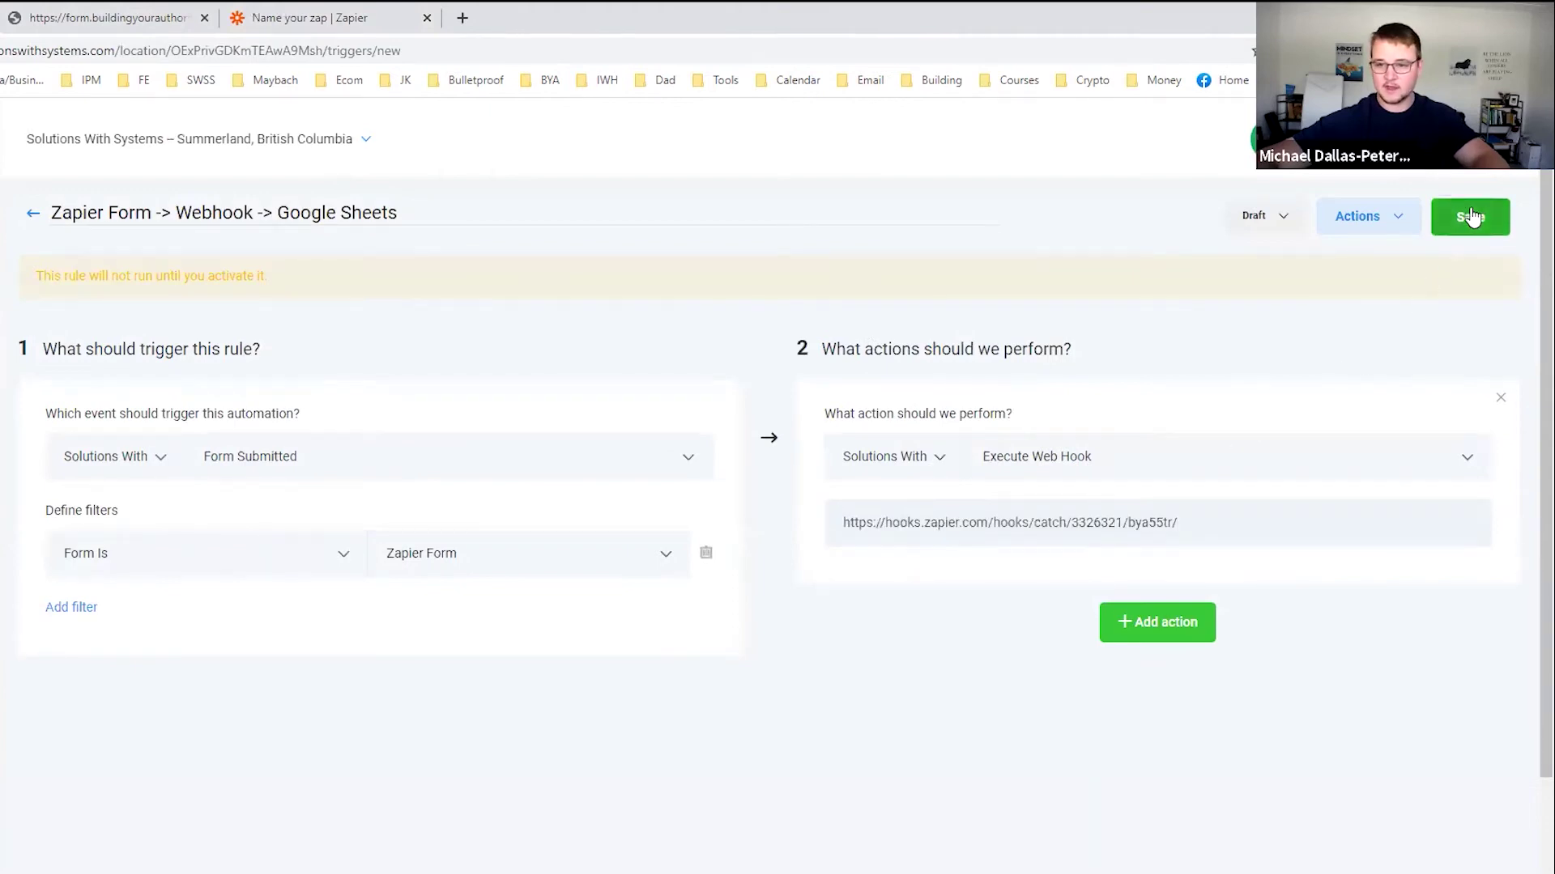
{"action": "left_click", "coordinate": [1263, 215]}
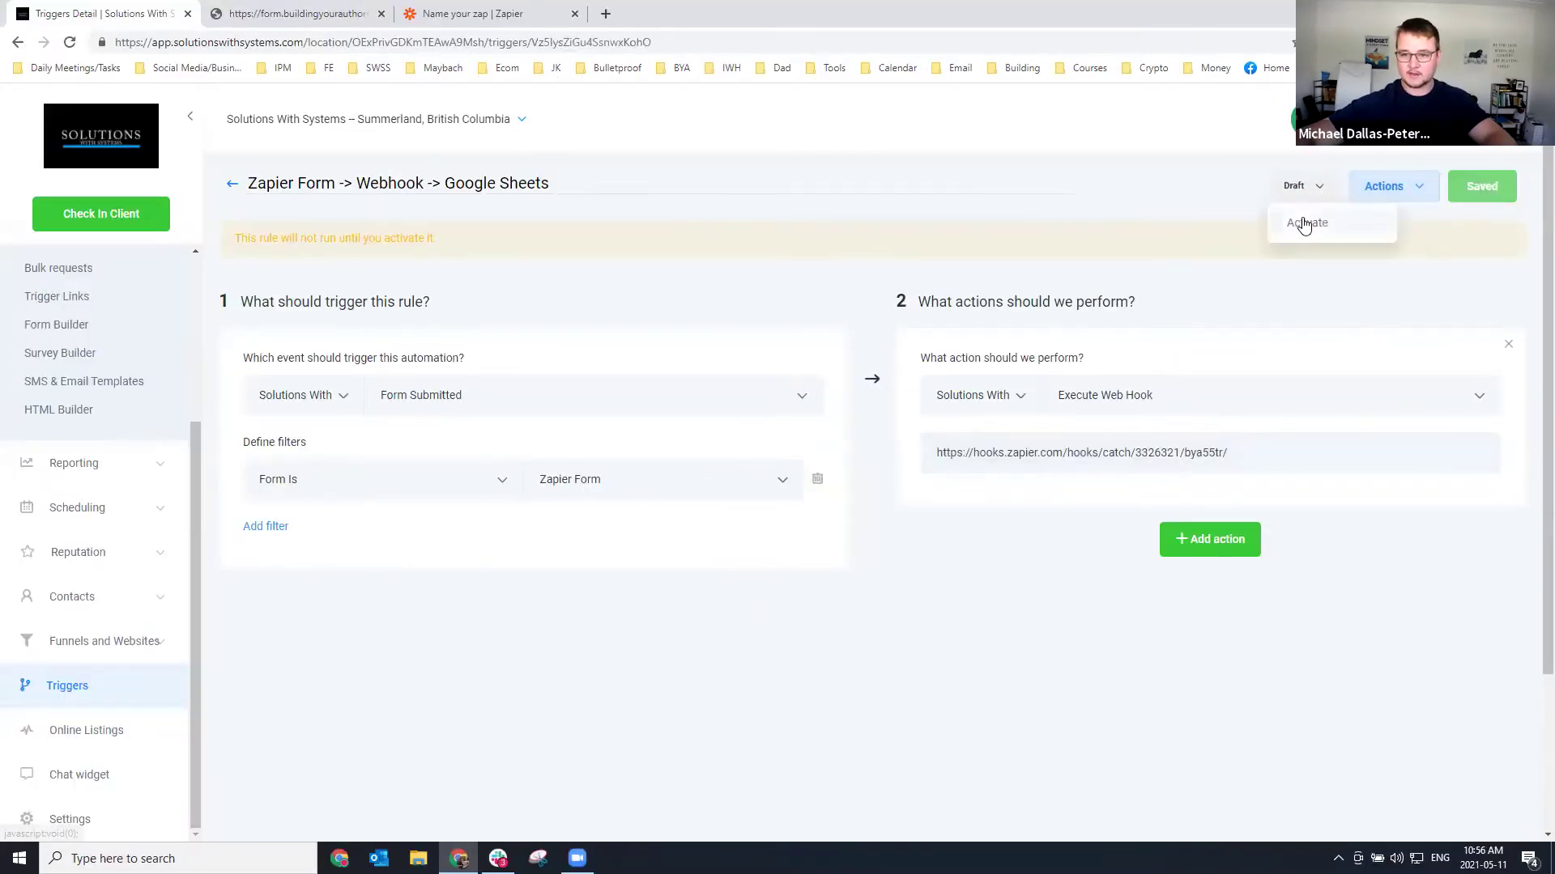
{"action": "left_click", "coordinate": [1305, 224]}
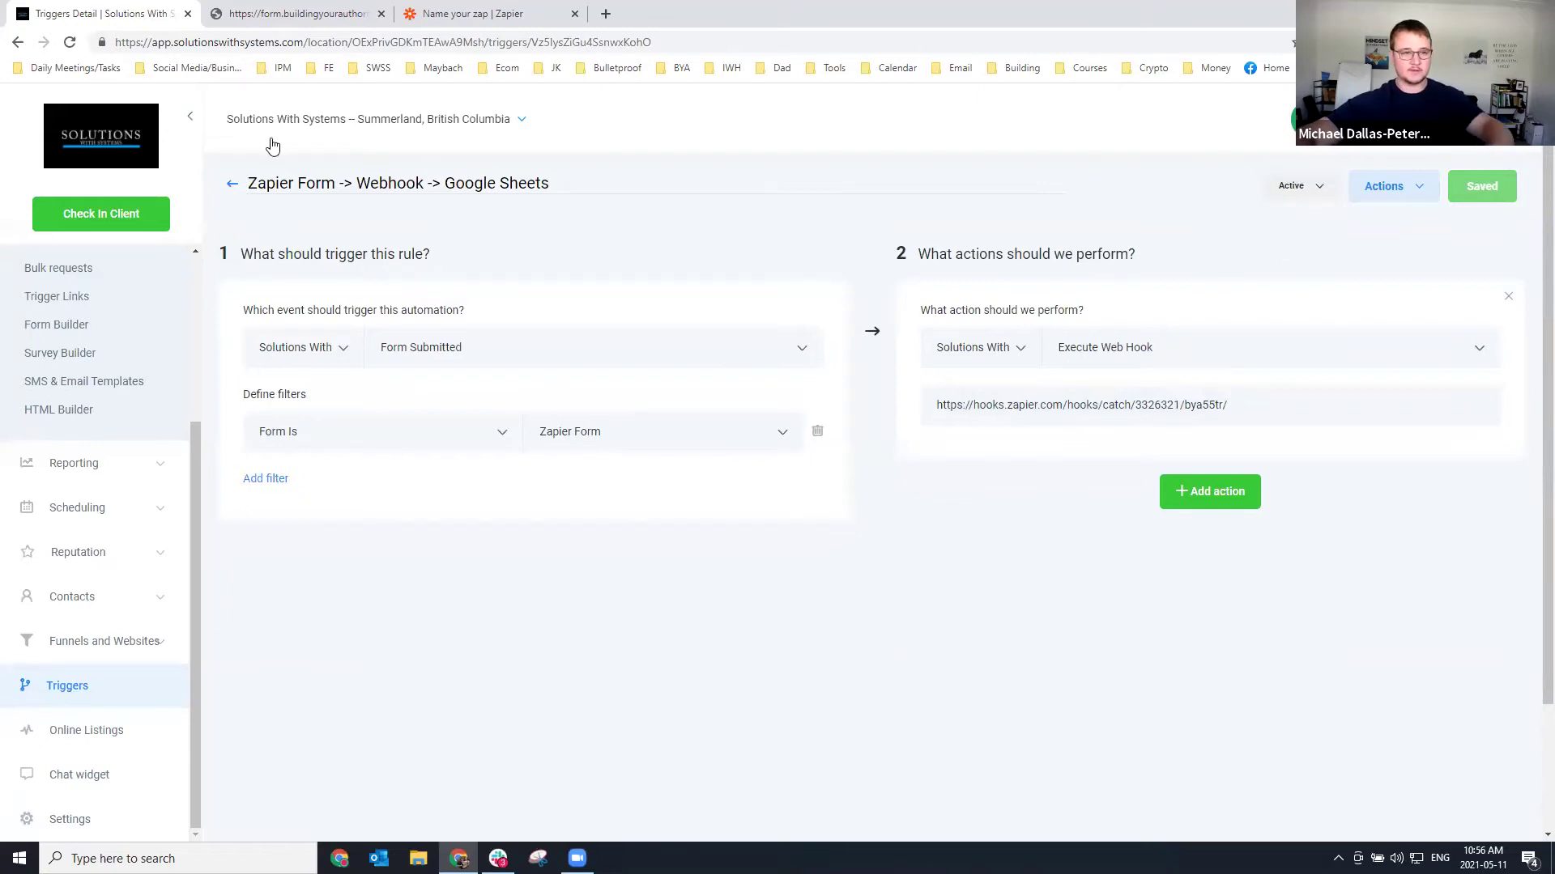
{"action": "left_click", "coordinate": [474, 14]}
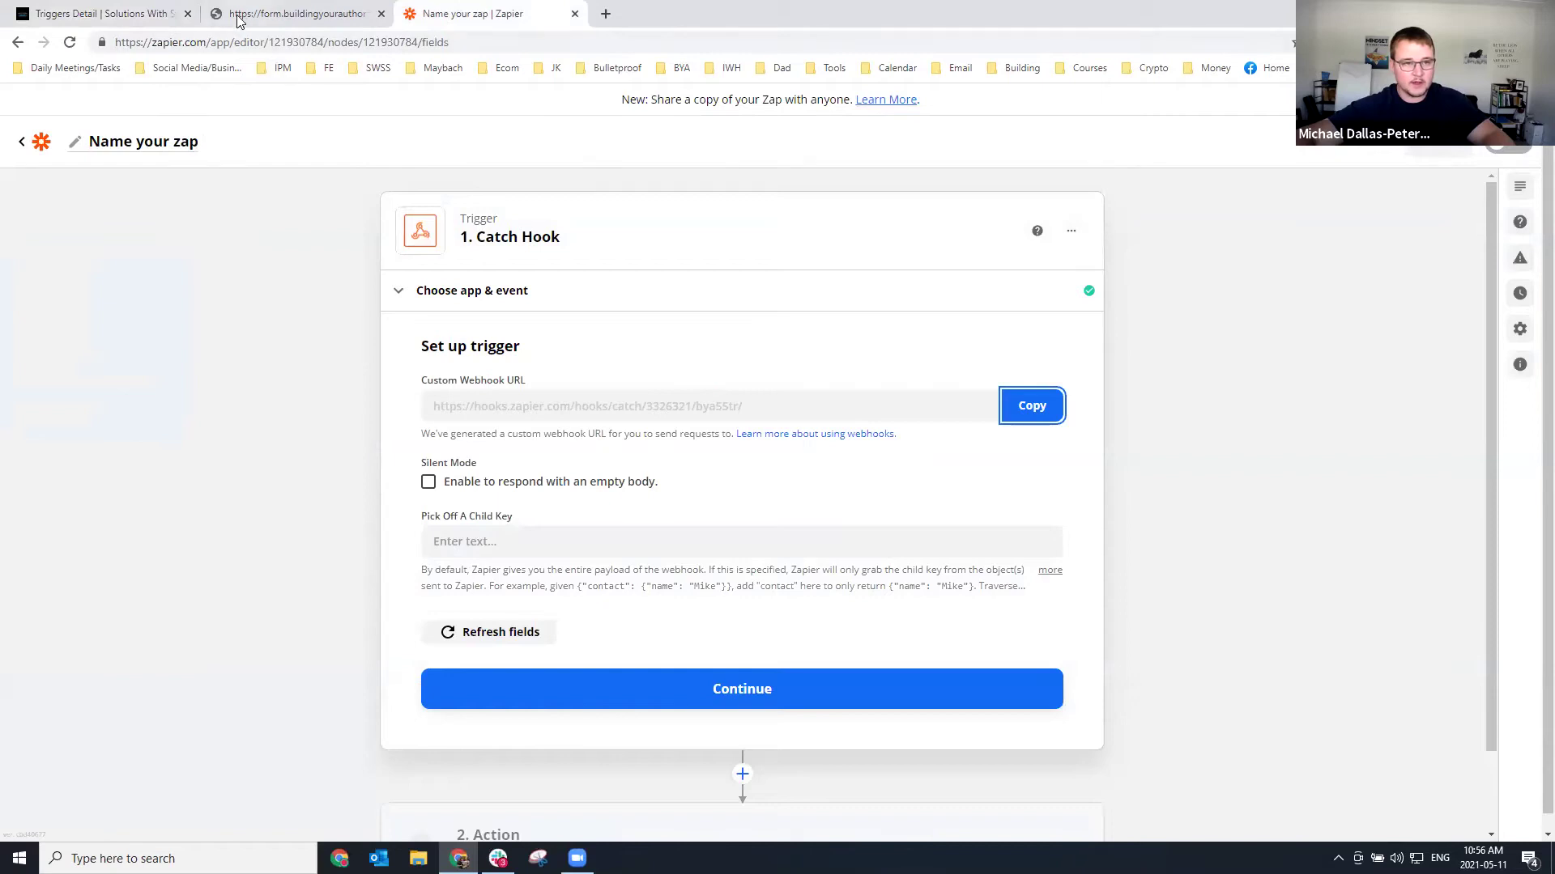
Name the zap 'Zapier Form -> Webhook -> Google Sheets' using the copied CRM rule title.
{"action": "left_click", "coordinate": [153, 15]}
{"action": "triple_click", "coordinate": [462, 185]}
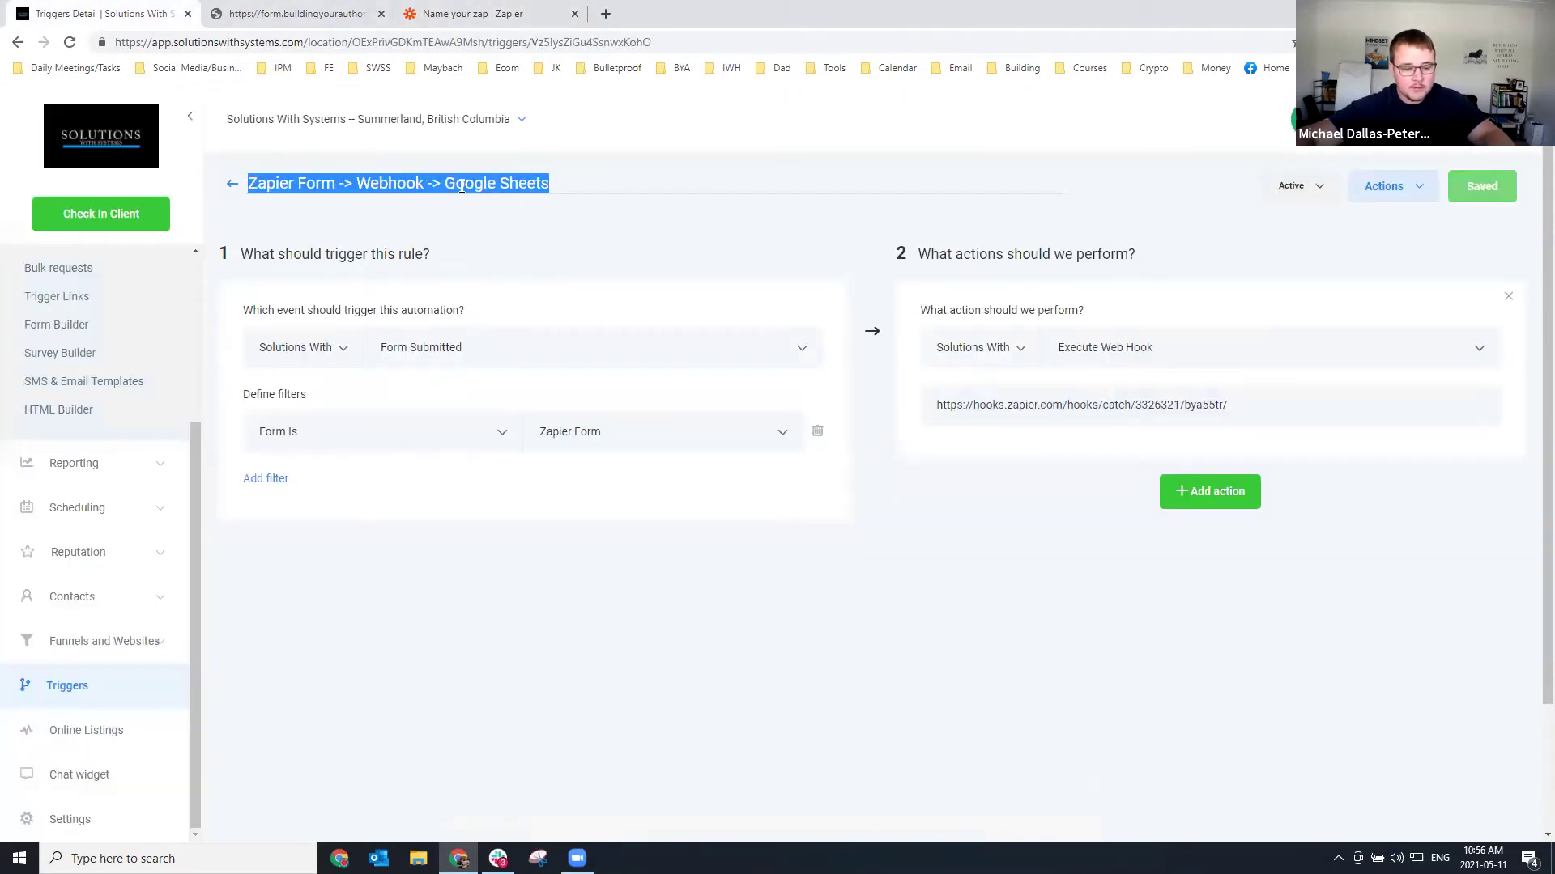
{"action": "left_click", "coordinate": [455, 14]}
{"action": "left_click", "coordinate": [160, 143]}
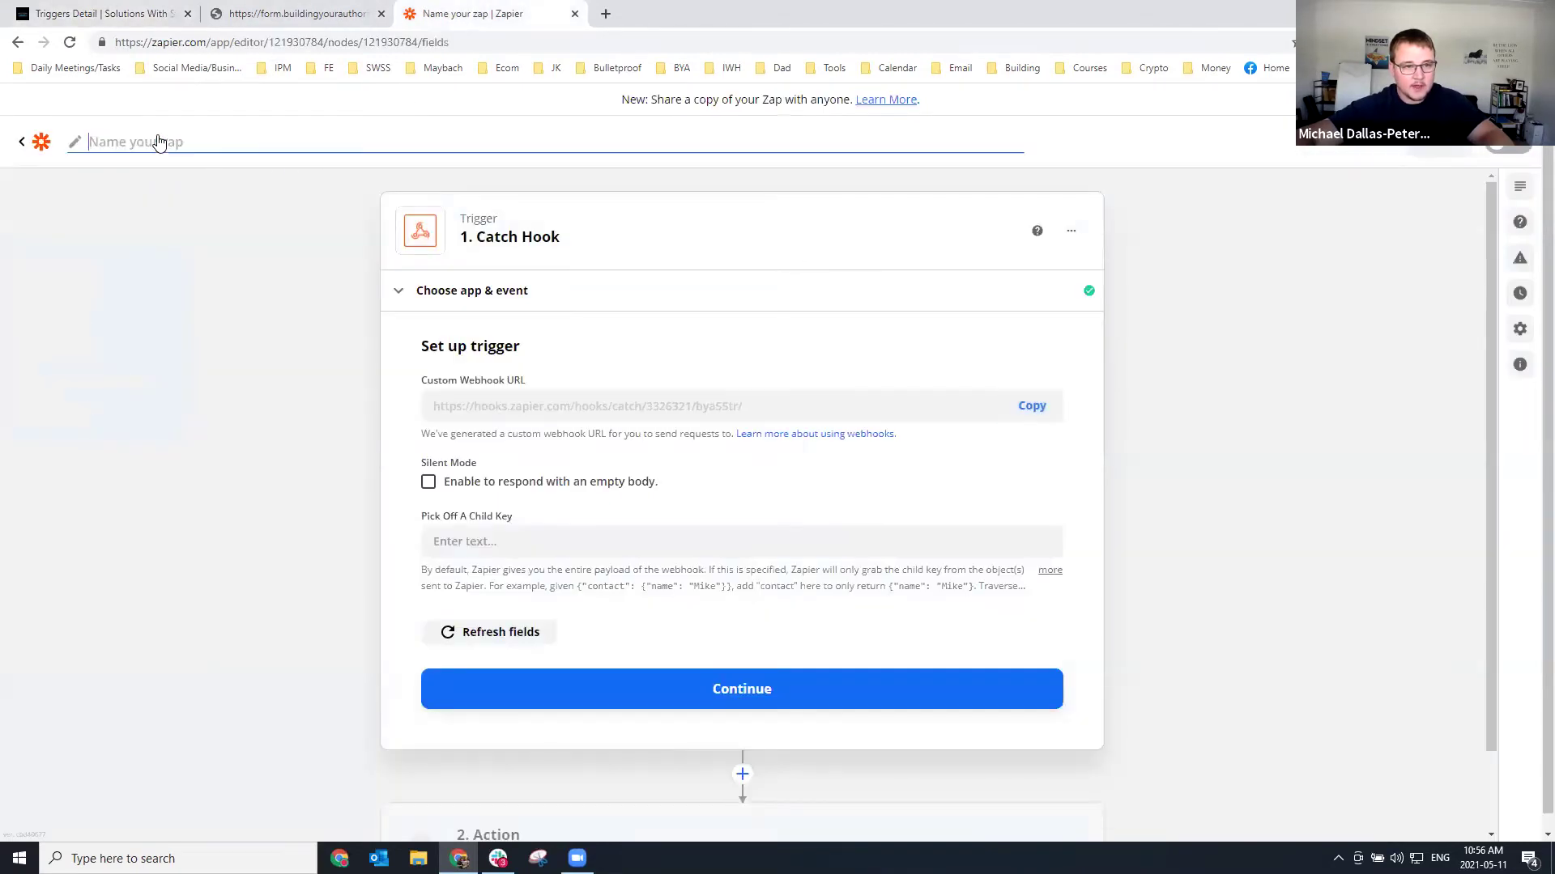
{"action": "key", "text": "ctrl+v"}
{"action": "left_click", "coordinate": [247, 333]}
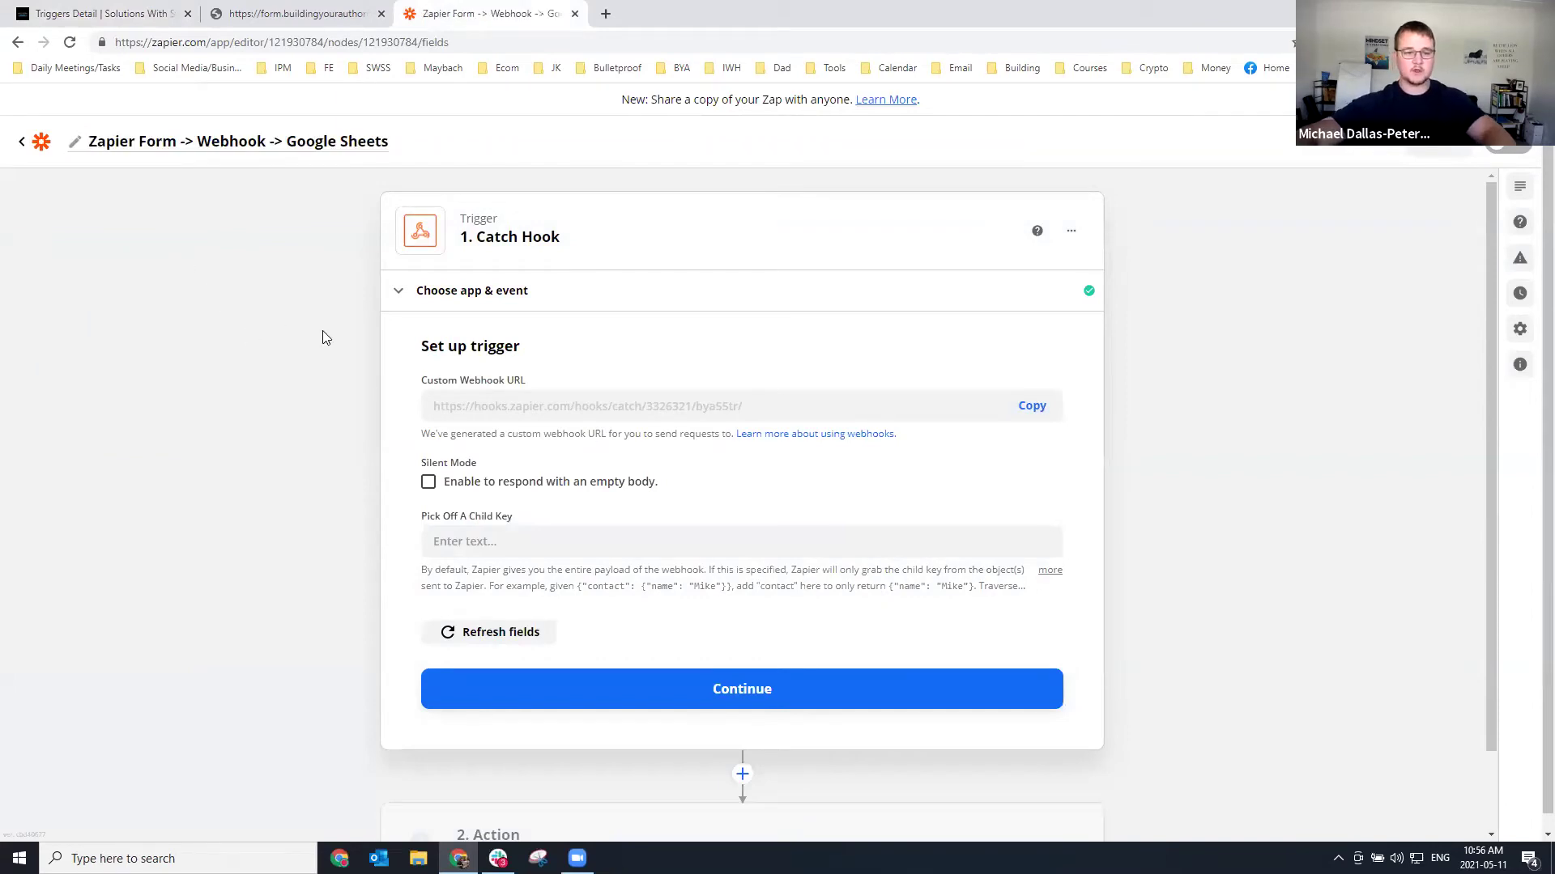
{"action": "scroll", "coordinate": [580, 649], "scroll_direction": "down", "scroll_amount": 1}
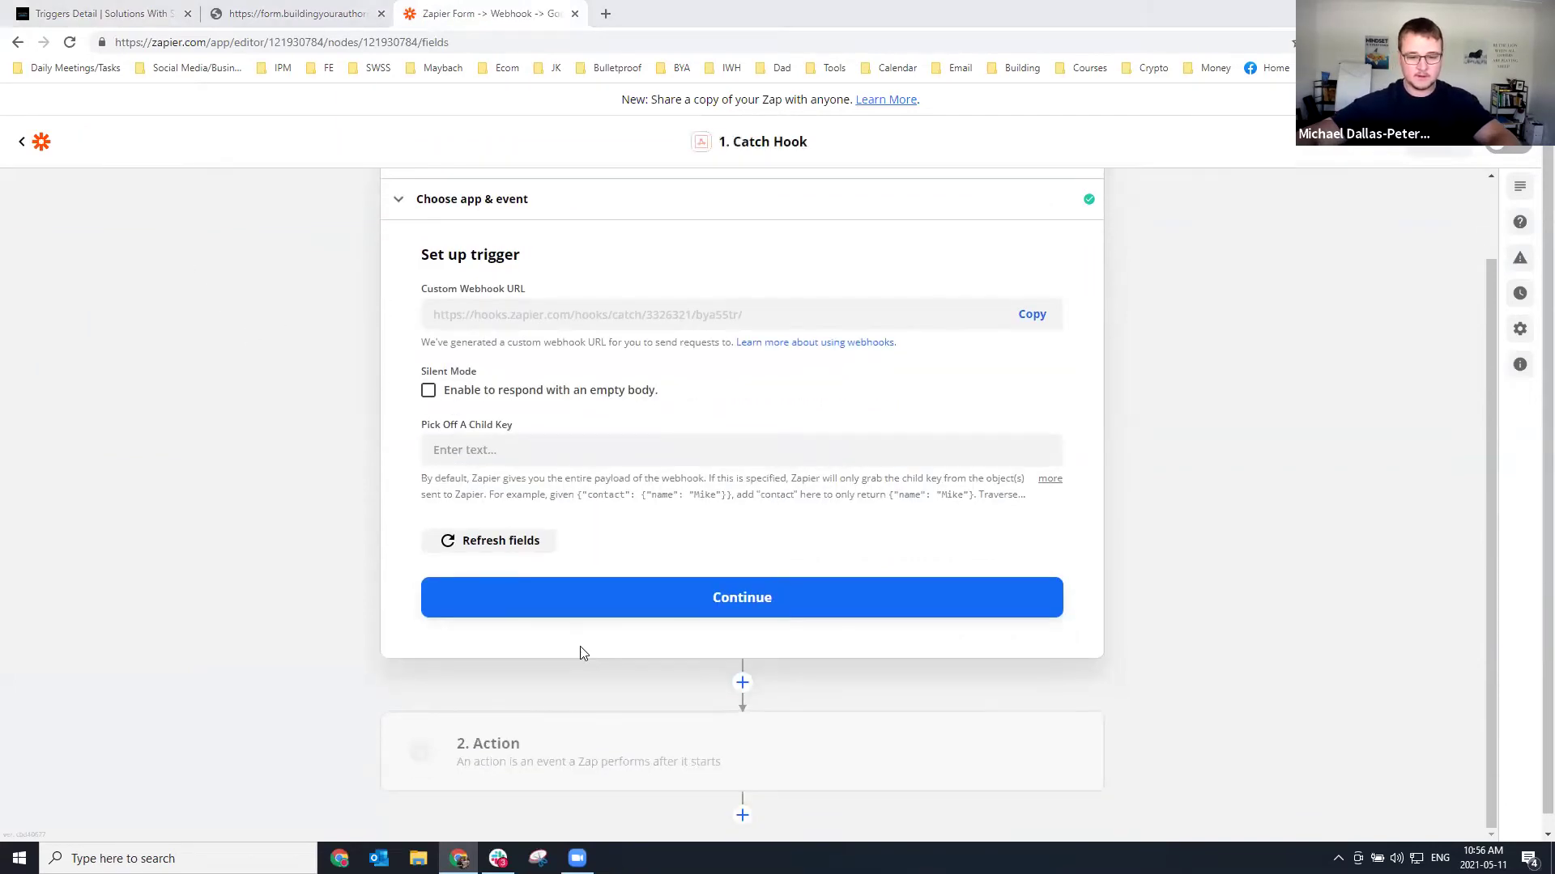
{"action": "scroll", "coordinate": [580, 654], "scroll_direction": "up", "scroll_amount": 1}
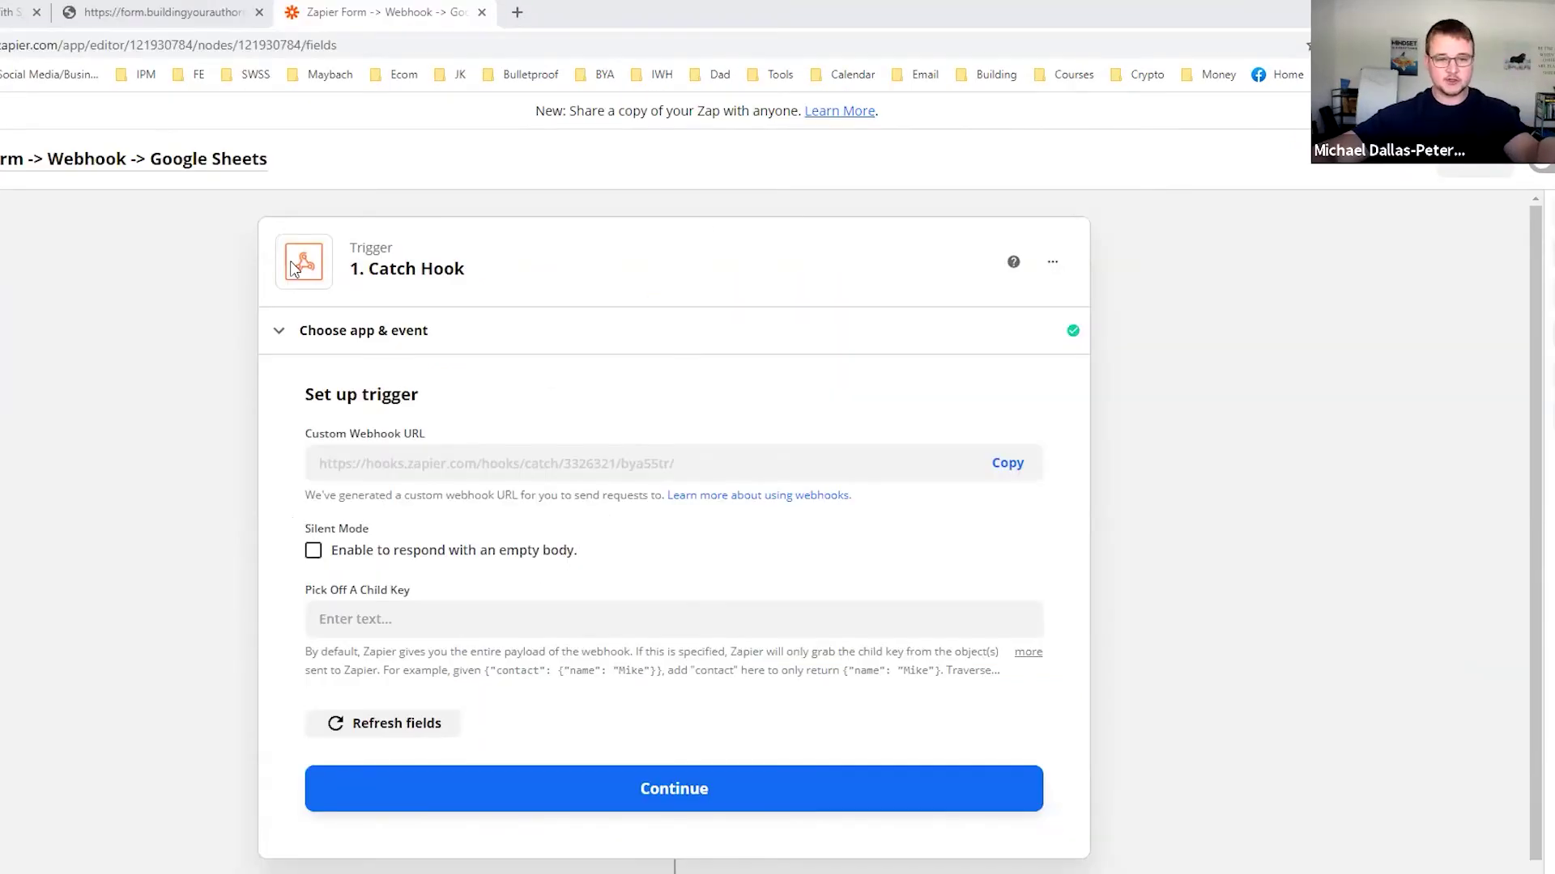
{"action": "double_click", "coordinate": [370, 247]}
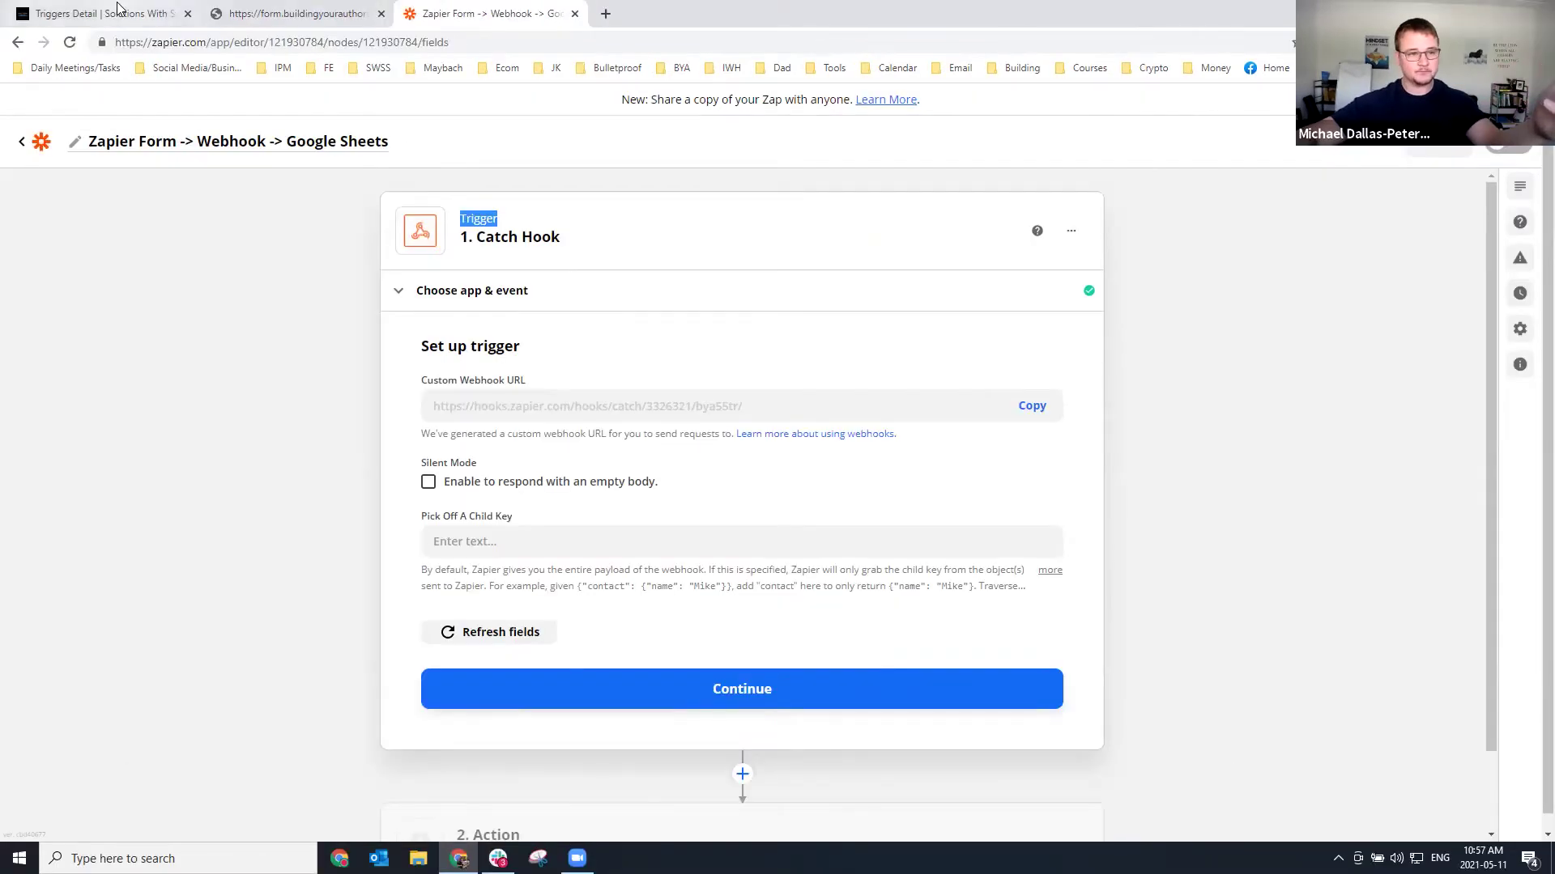
Review the CRM rule and web form tabs, then continue the Catch Hook trigger to testing.
{"action": "left_click", "coordinate": [112, 11]}
{"action": "left_click", "coordinate": [287, 13]}
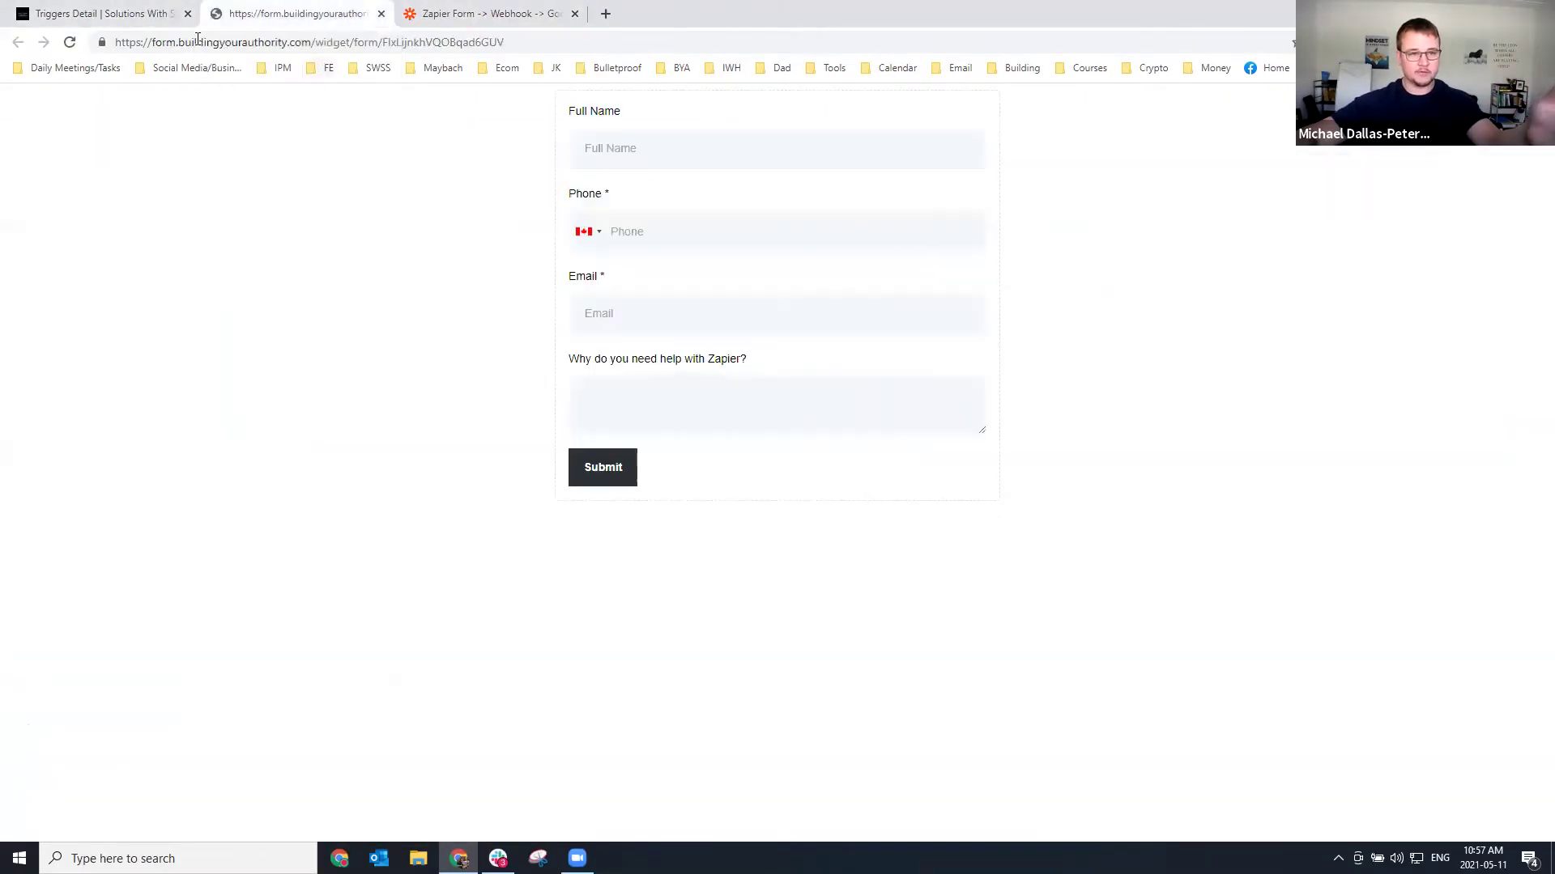
{"action": "left_click", "coordinate": [97, 13]}
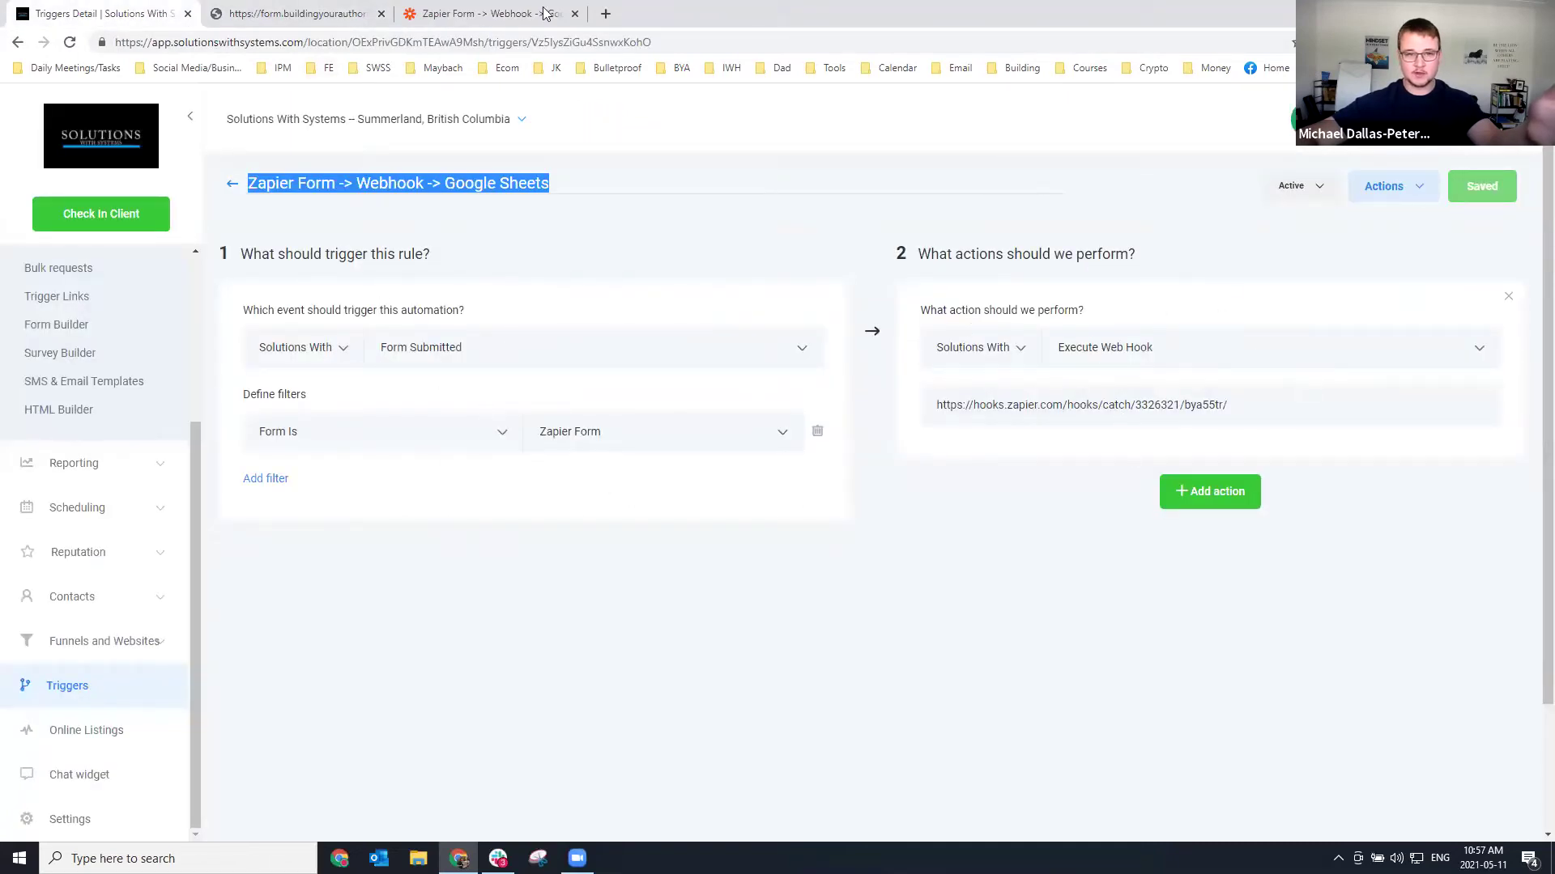
{"action": "left_click", "coordinate": [518, 13]}
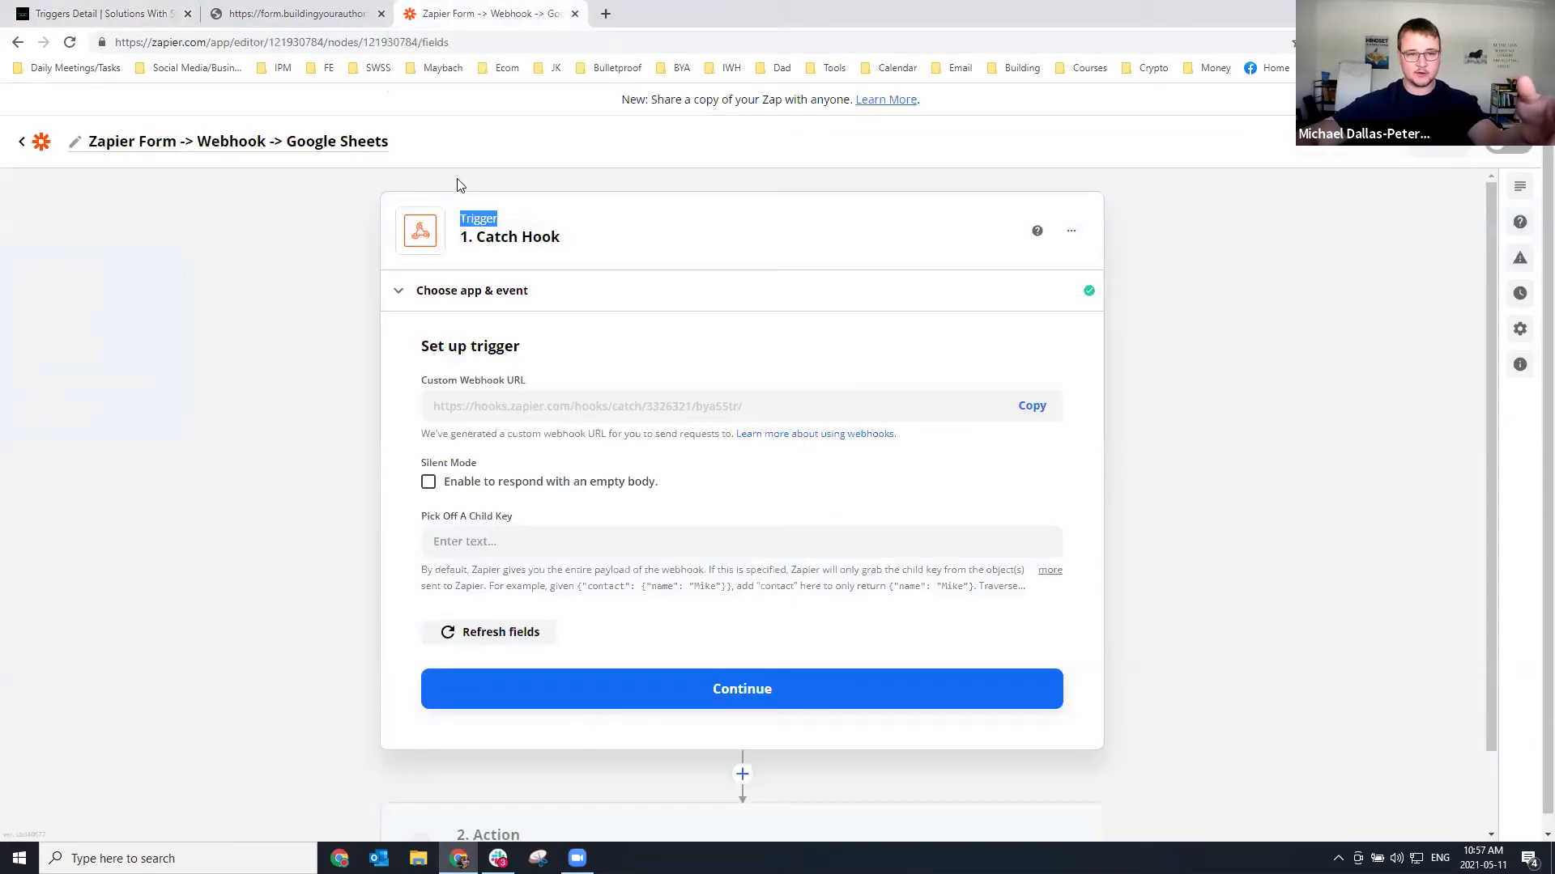
{"action": "left_click", "coordinate": [511, 224]}
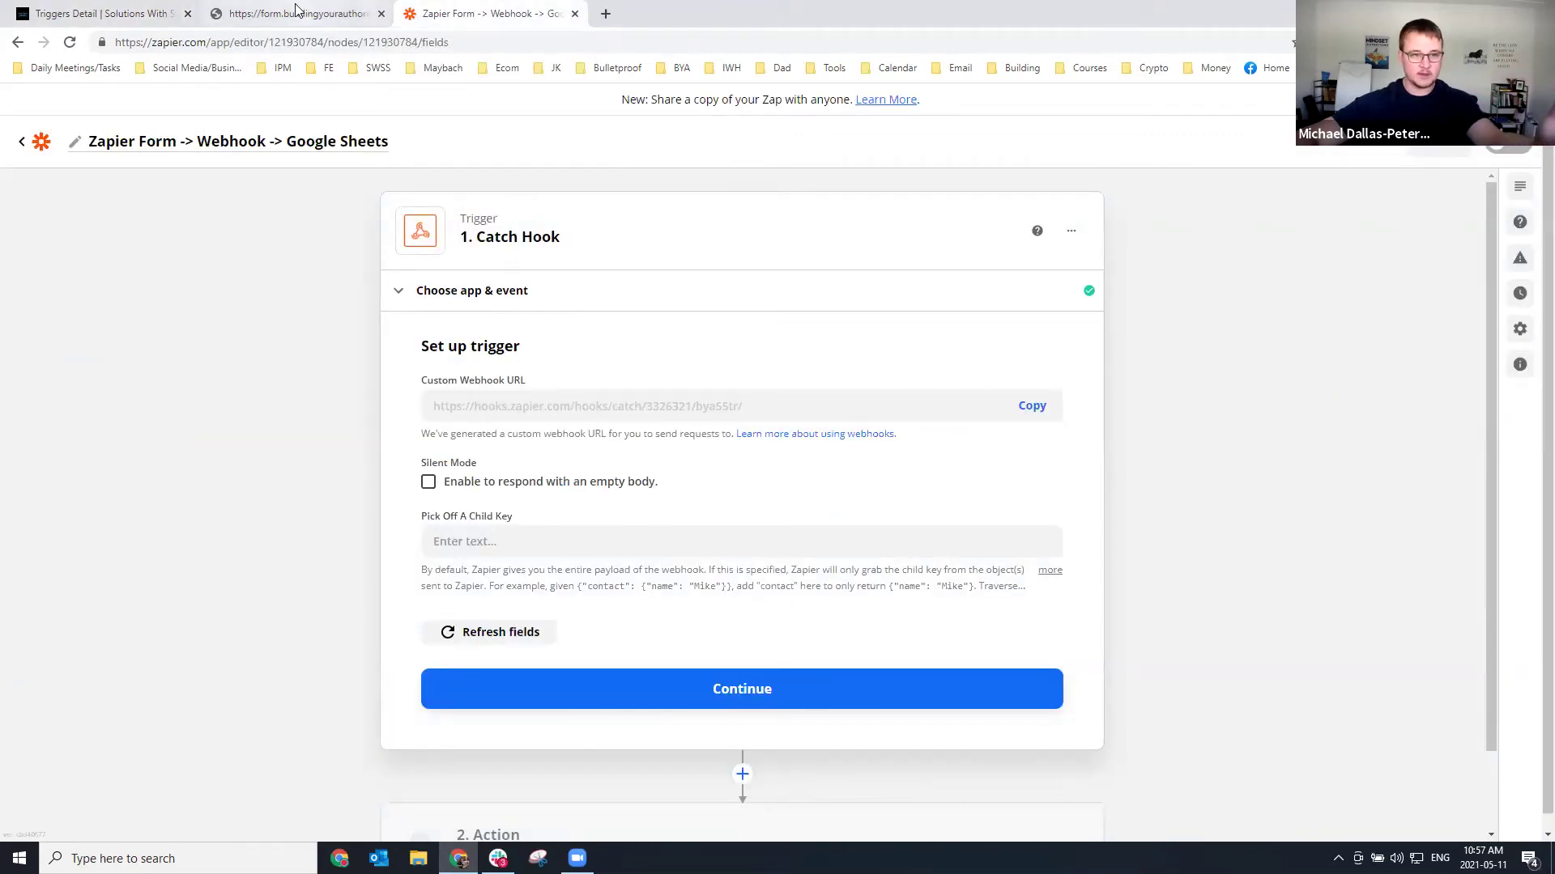
{"action": "left_click", "coordinate": [153, 16]}
{"action": "left_click", "coordinate": [486, 14]}
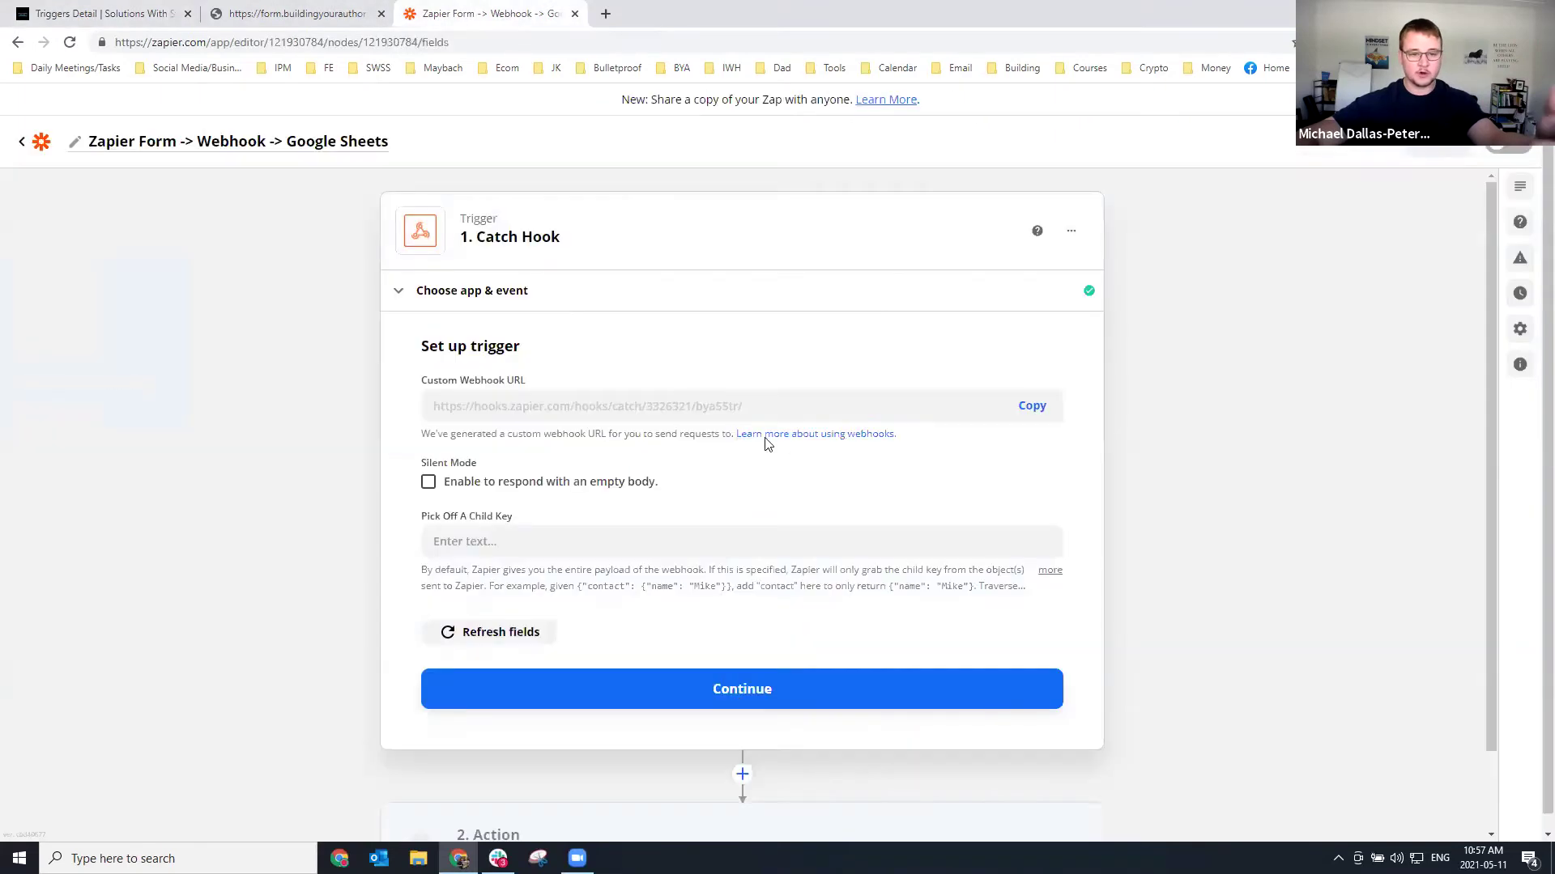
{"action": "scroll", "coordinate": [763, 572], "scroll_direction": "down", "scroll_amount": 2}
{"action": "left_click", "coordinate": [757, 601]}
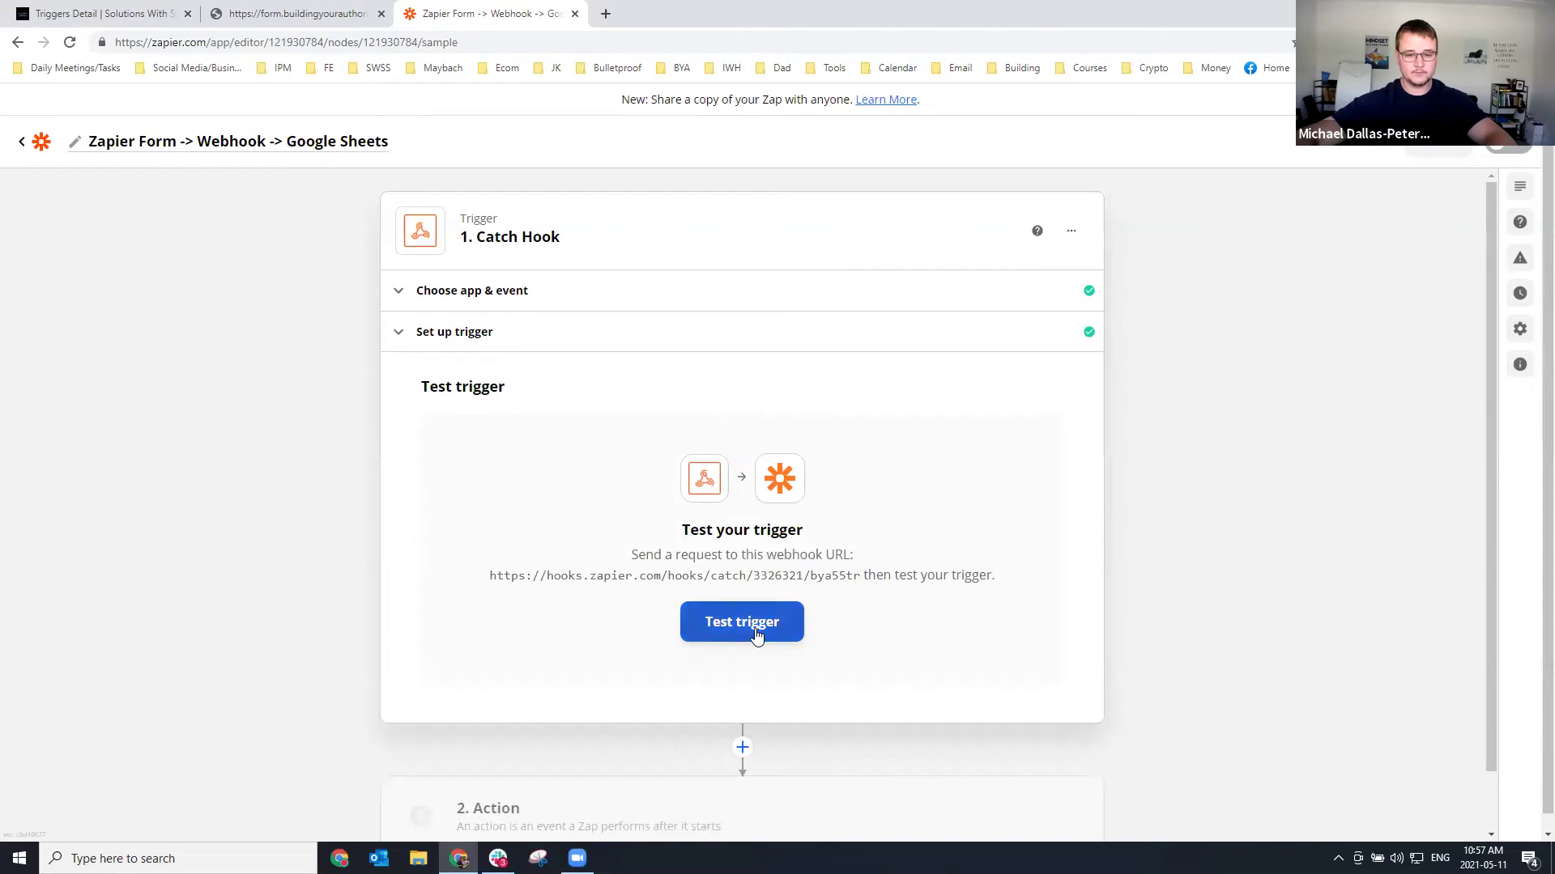
Test the trigger (no request yet), then autofill the live form's contact name, phone and email.
{"action": "left_click", "coordinate": [742, 622]}
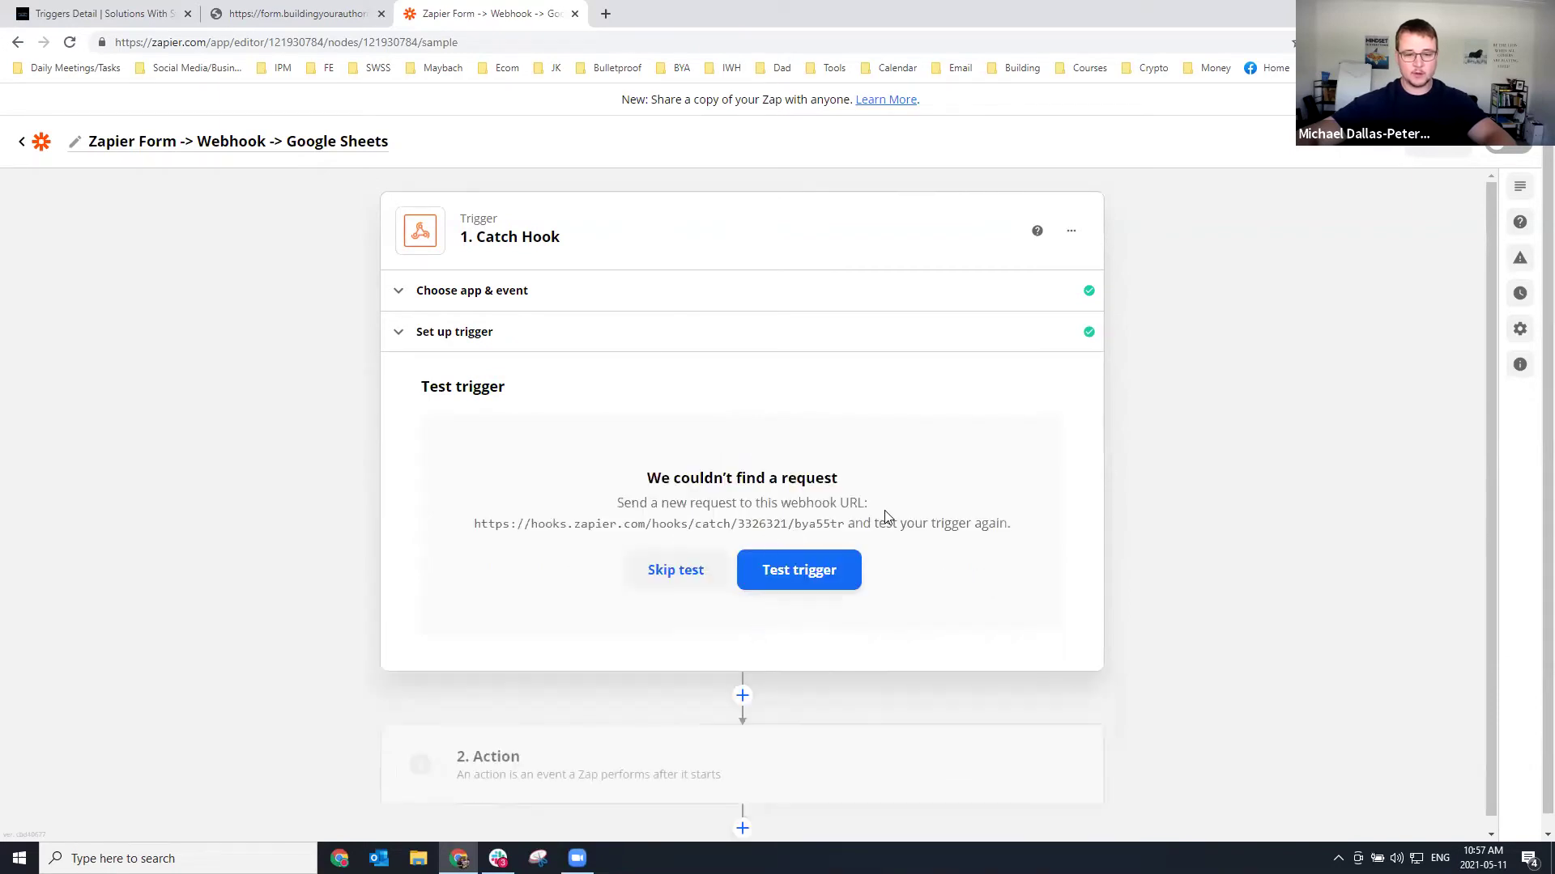
{"action": "left_click", "coordinate": [276, 16]}
{"action": "left_click", "coordinate": [550, 164]}
{"action": "left_click", "coordinate": [519, 213]}
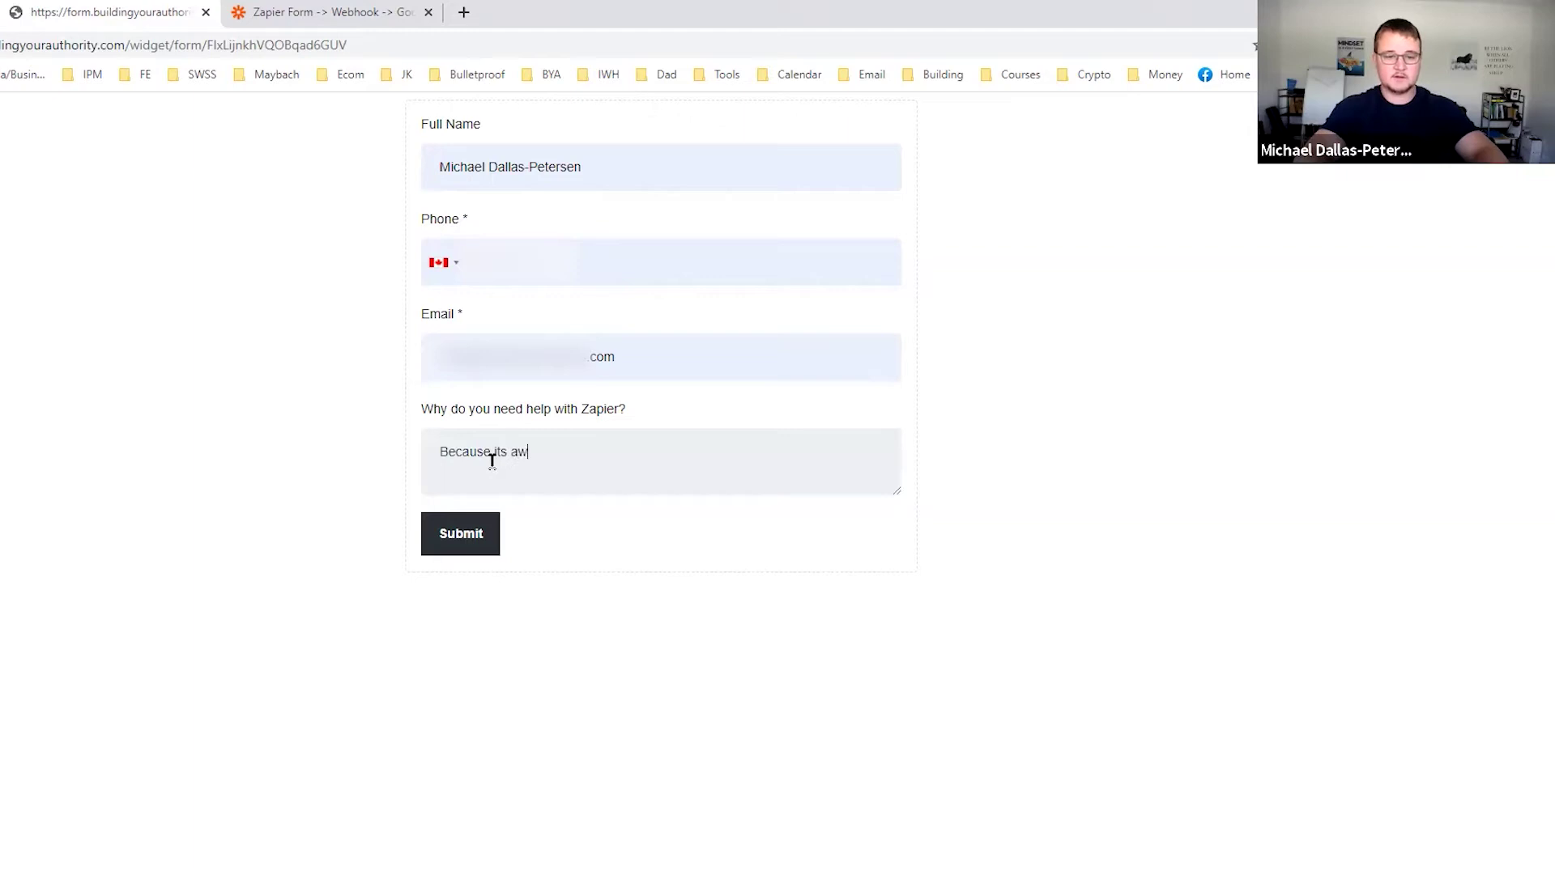
Submit the test form entry answering 'Because its awesome' and return to Zapier's trigger test.
{"action": "left_click", "coordinate": [476, 550]}
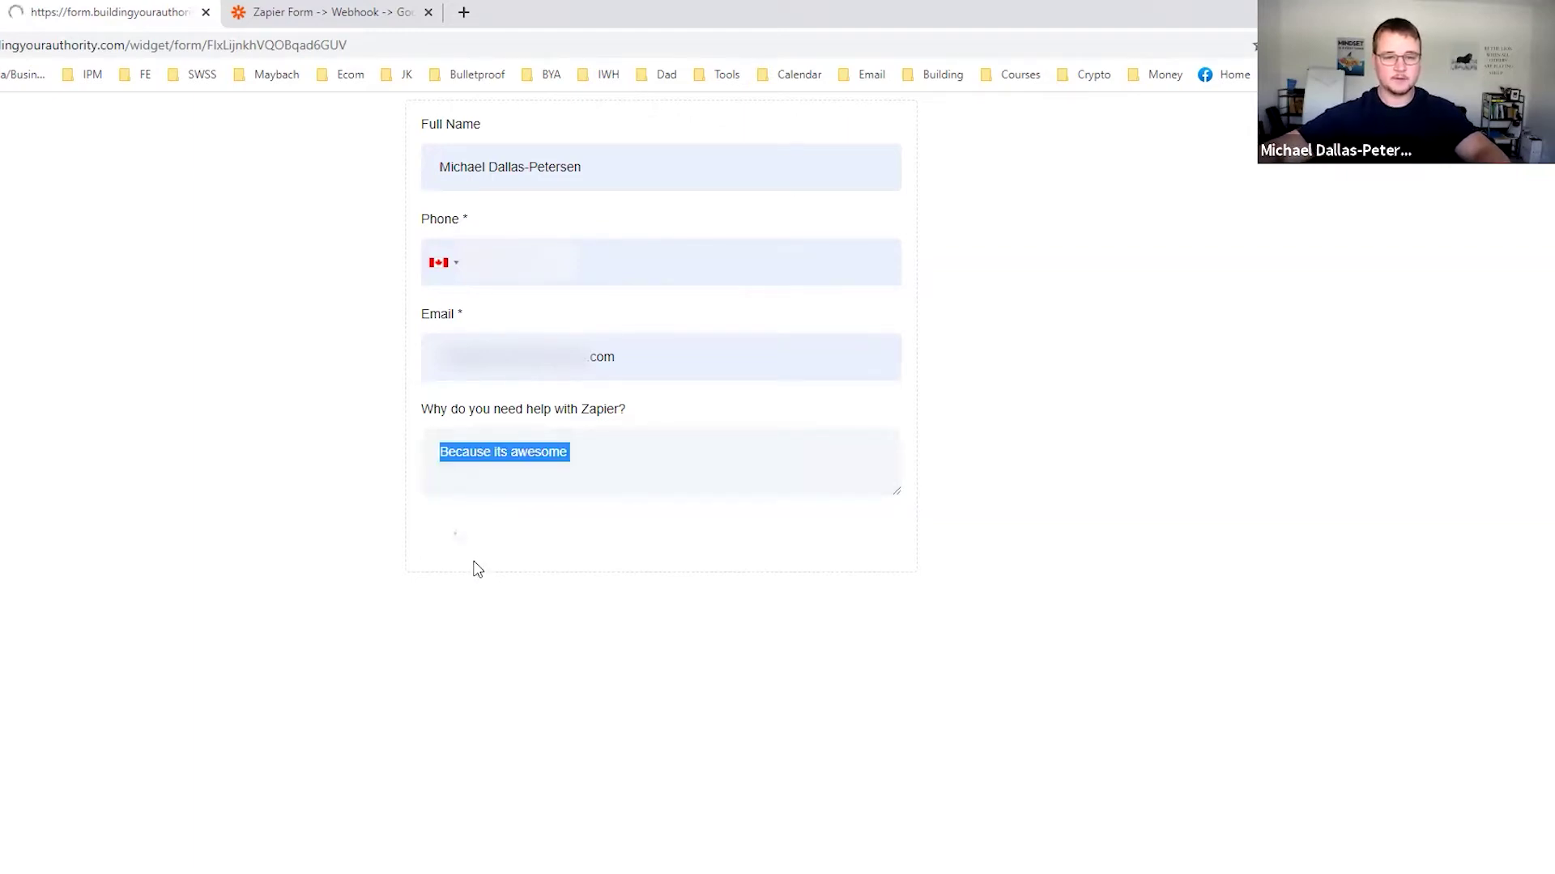
{"action": "left_click", "coordinate": [332, 12]}
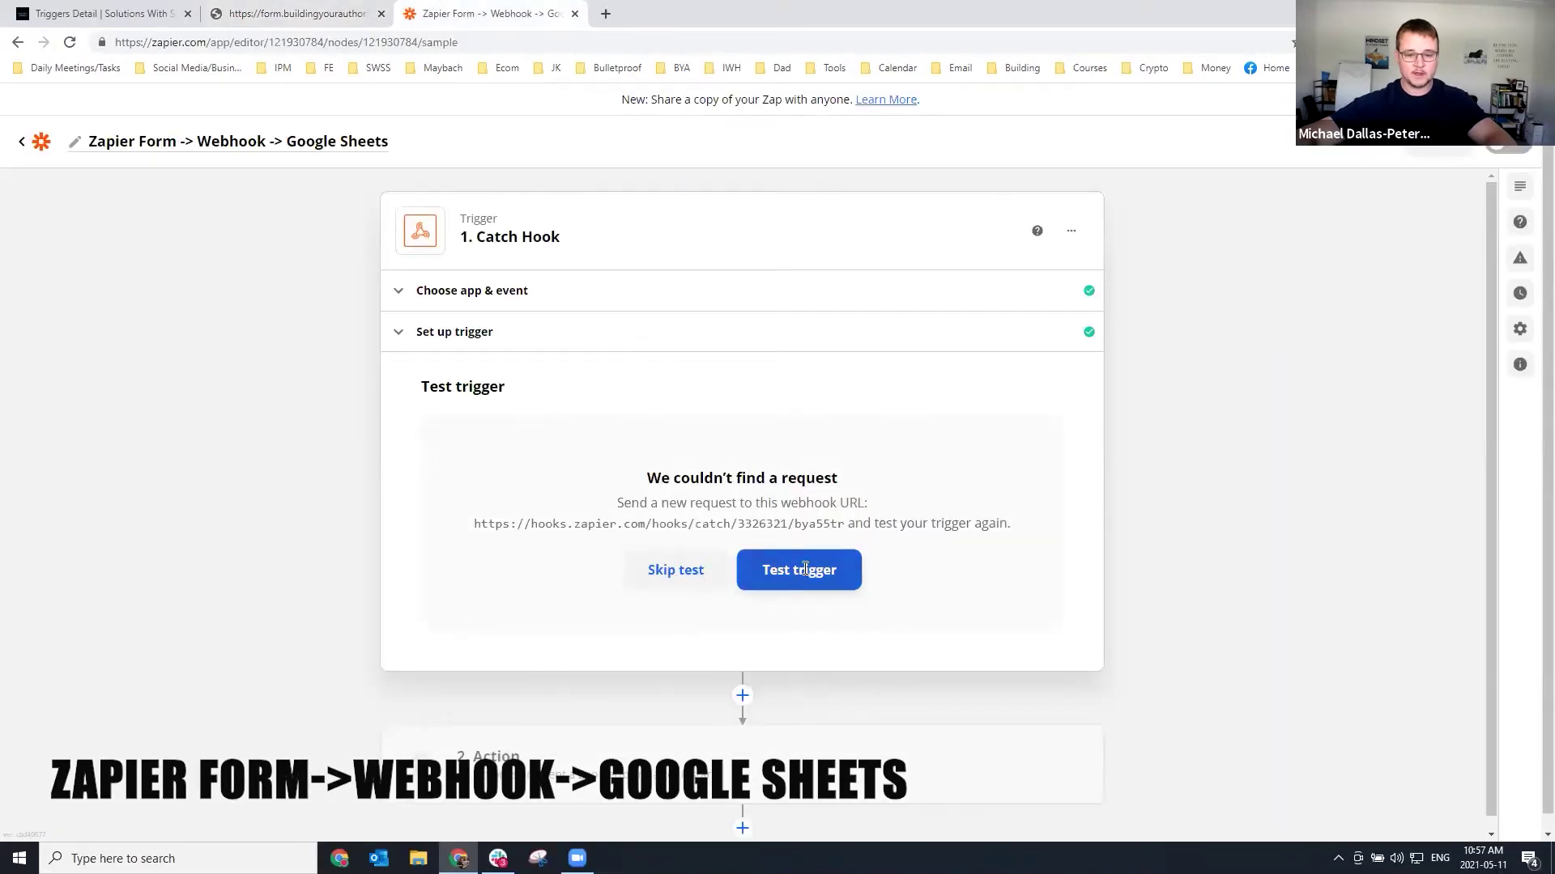
Catch Request A with the form data in the Catch Hook test, then continue to the action step.
{"action": "left_click", "coordinate": [804, 569]}
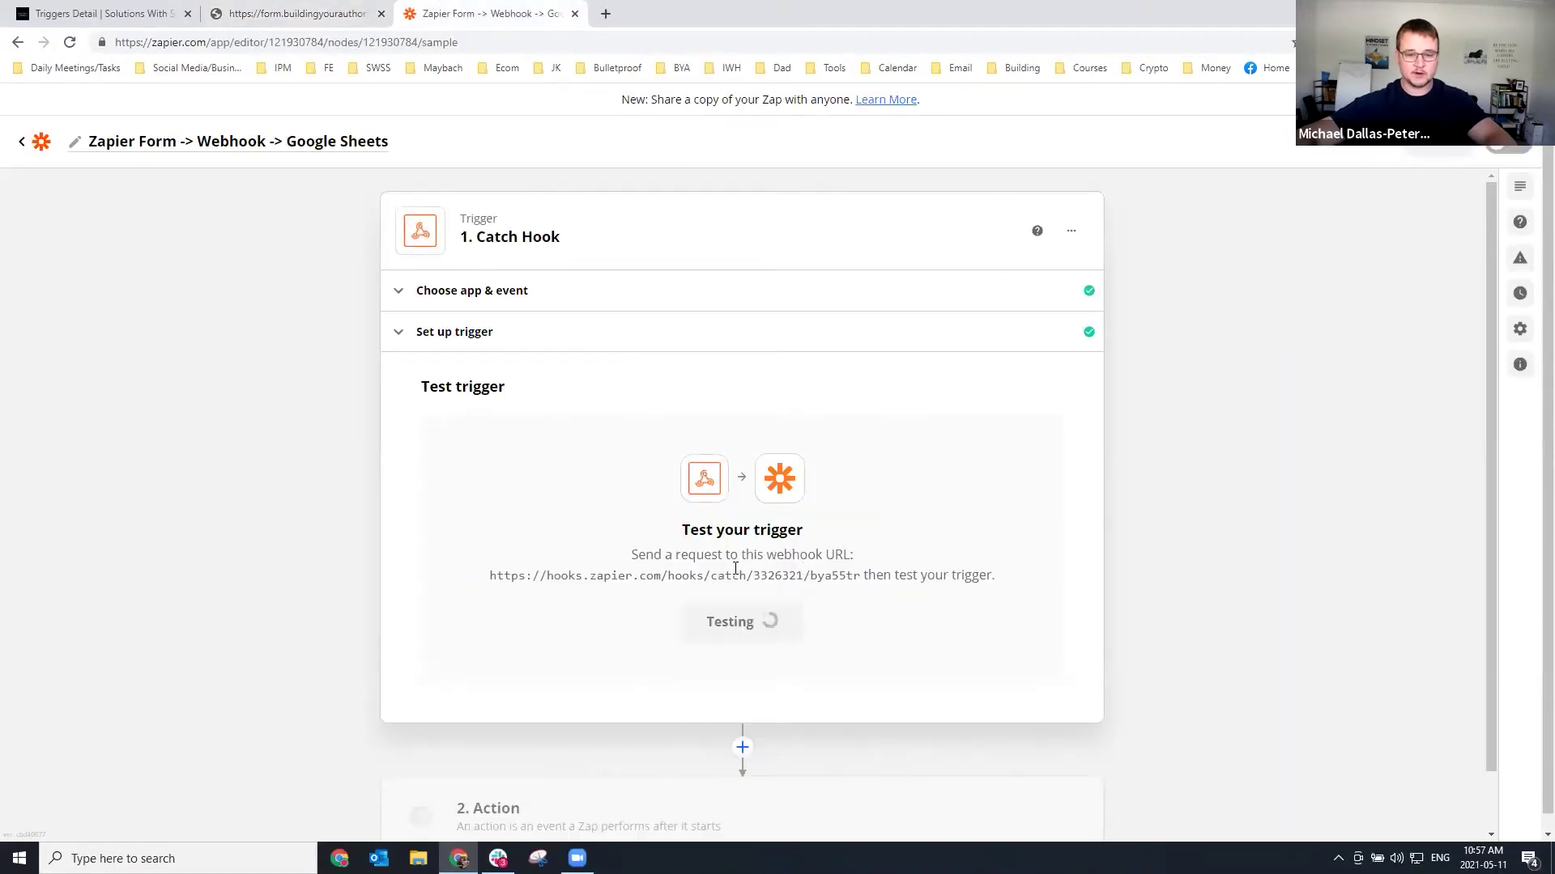
{"action": "scroll", "coordinate": [383, 511], "scroll_direction": "down", "scroll_amount": 5}
{"action": "scroll", "coordinate": [559, 385], "scroll_direction": "up", "scroll_amount": 3}
{"action": "scroll", "coordinate": [698, 531], "scroll_direction": "down", "scroll_amount": 8}
{"action": "scroll", "coordinate": [700, 551], "scroll_direction": "down", "scroll_amount": 8}
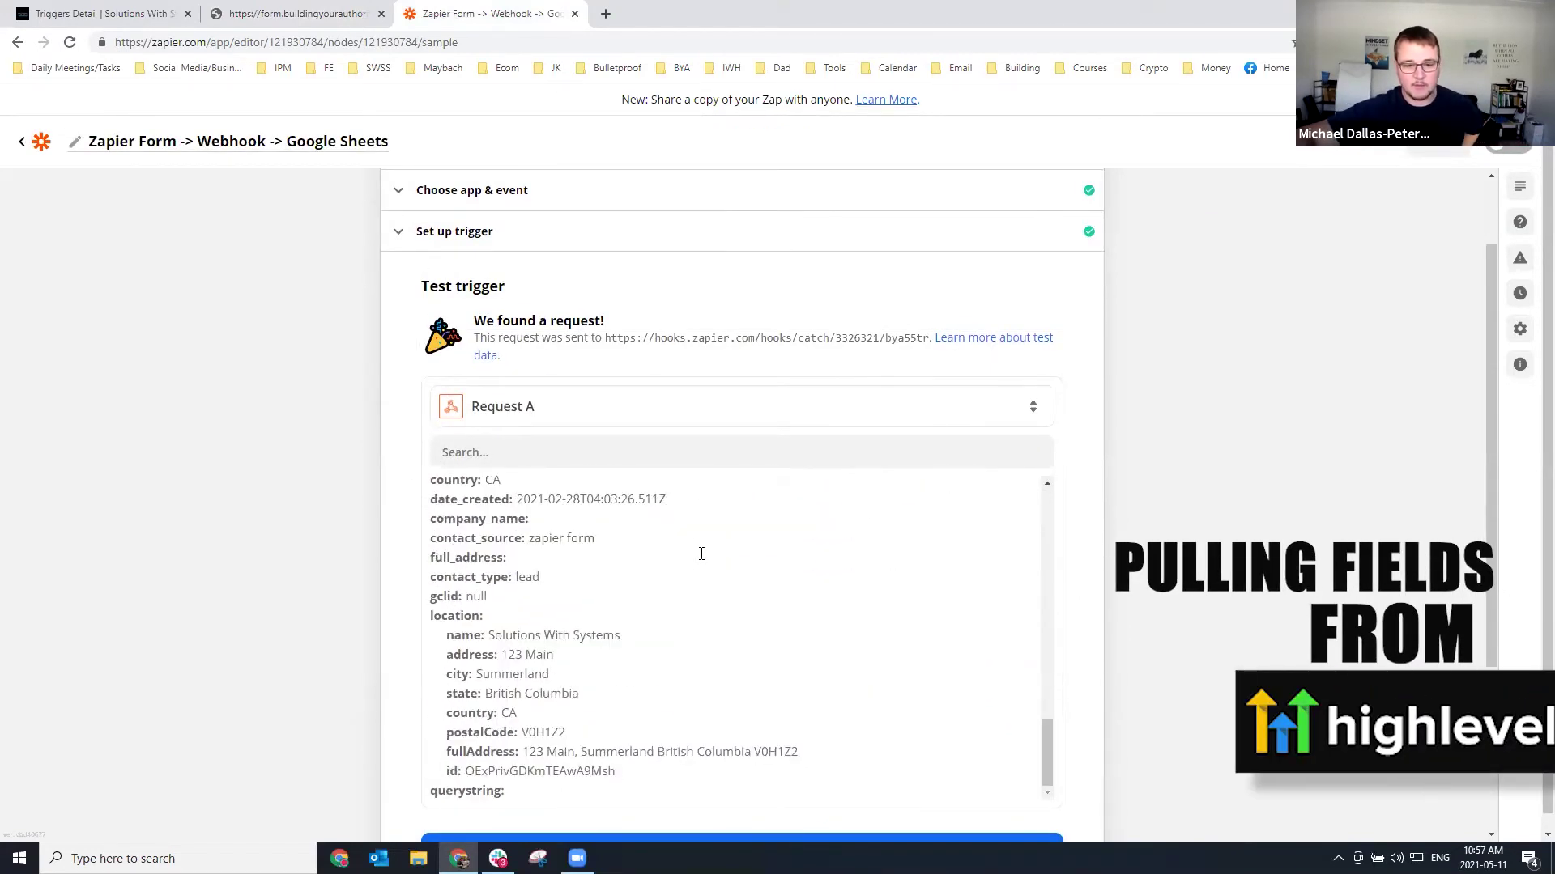
{"action": "scroll", "coordinate": [453, 599], "scroll_direction": "up", "scroll_amount": 5}
{"action": "scroll", "coordinate": [432, 595], "scroll_direction": "up", "scroll_amount": 5}
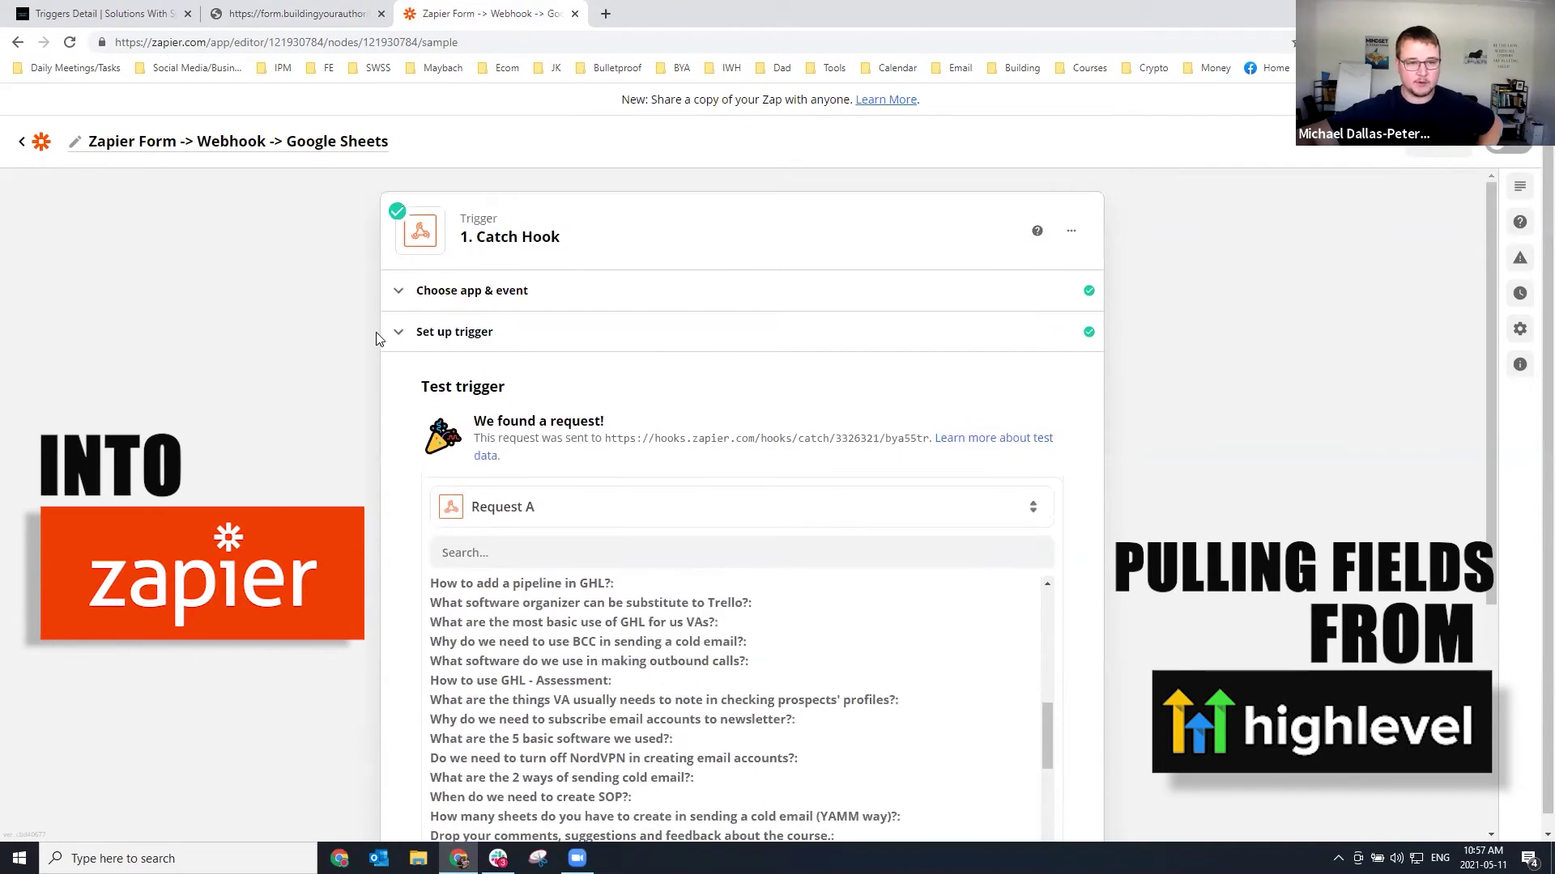
{"action": "scroll", "coordinate": [418, 457], "scroll_direction": "down", "scroll_amount": 5}
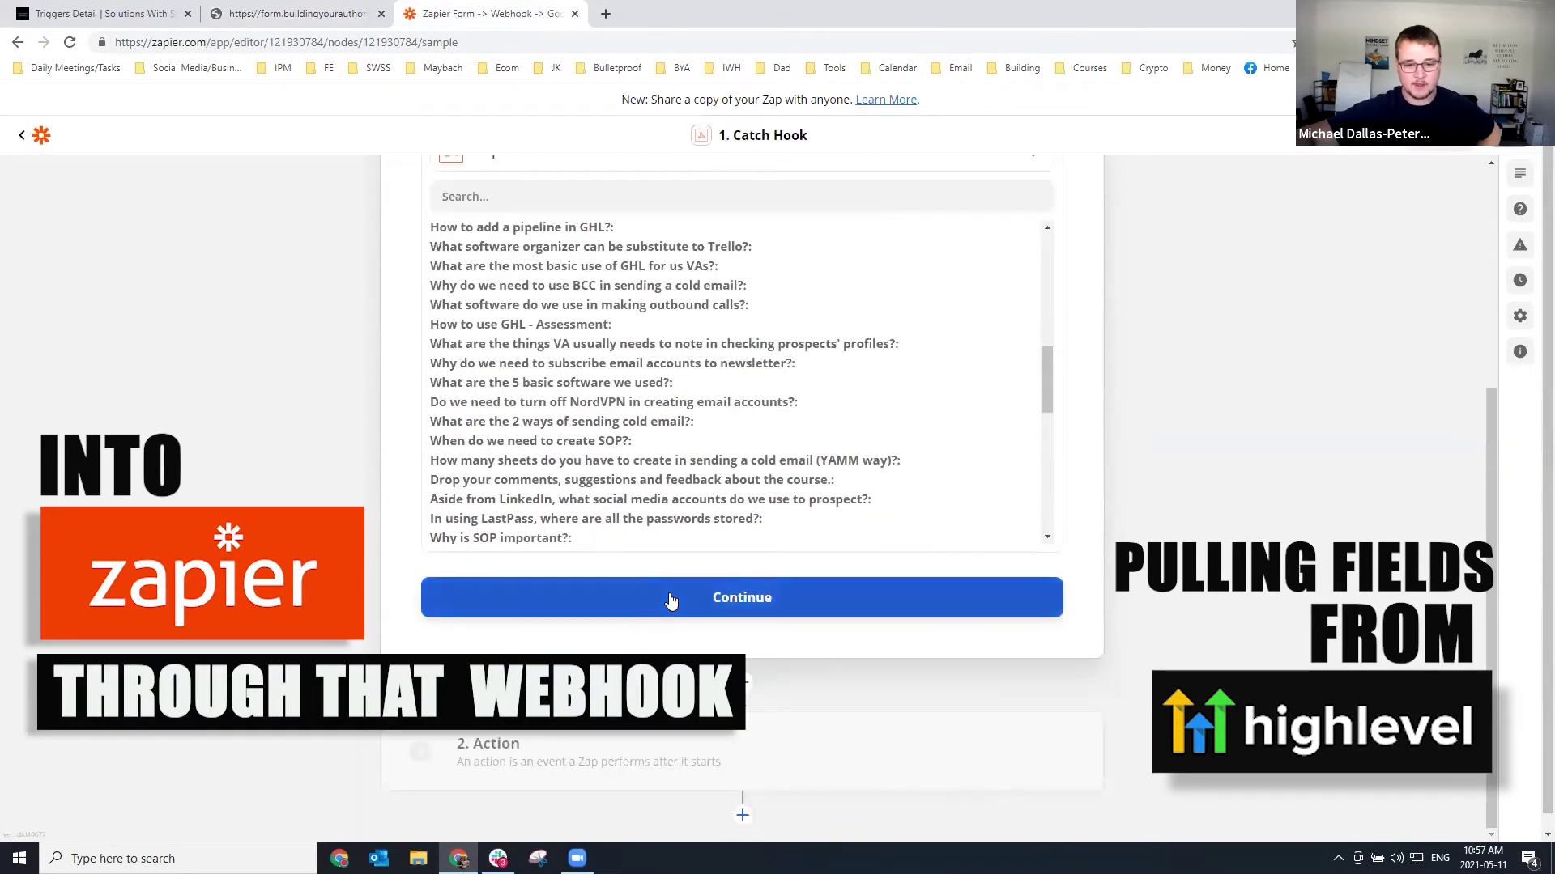
{"action": "left_click", "coordinate": [739, 599]}
{"action": "left_click", "coordinate": [500, 793]}
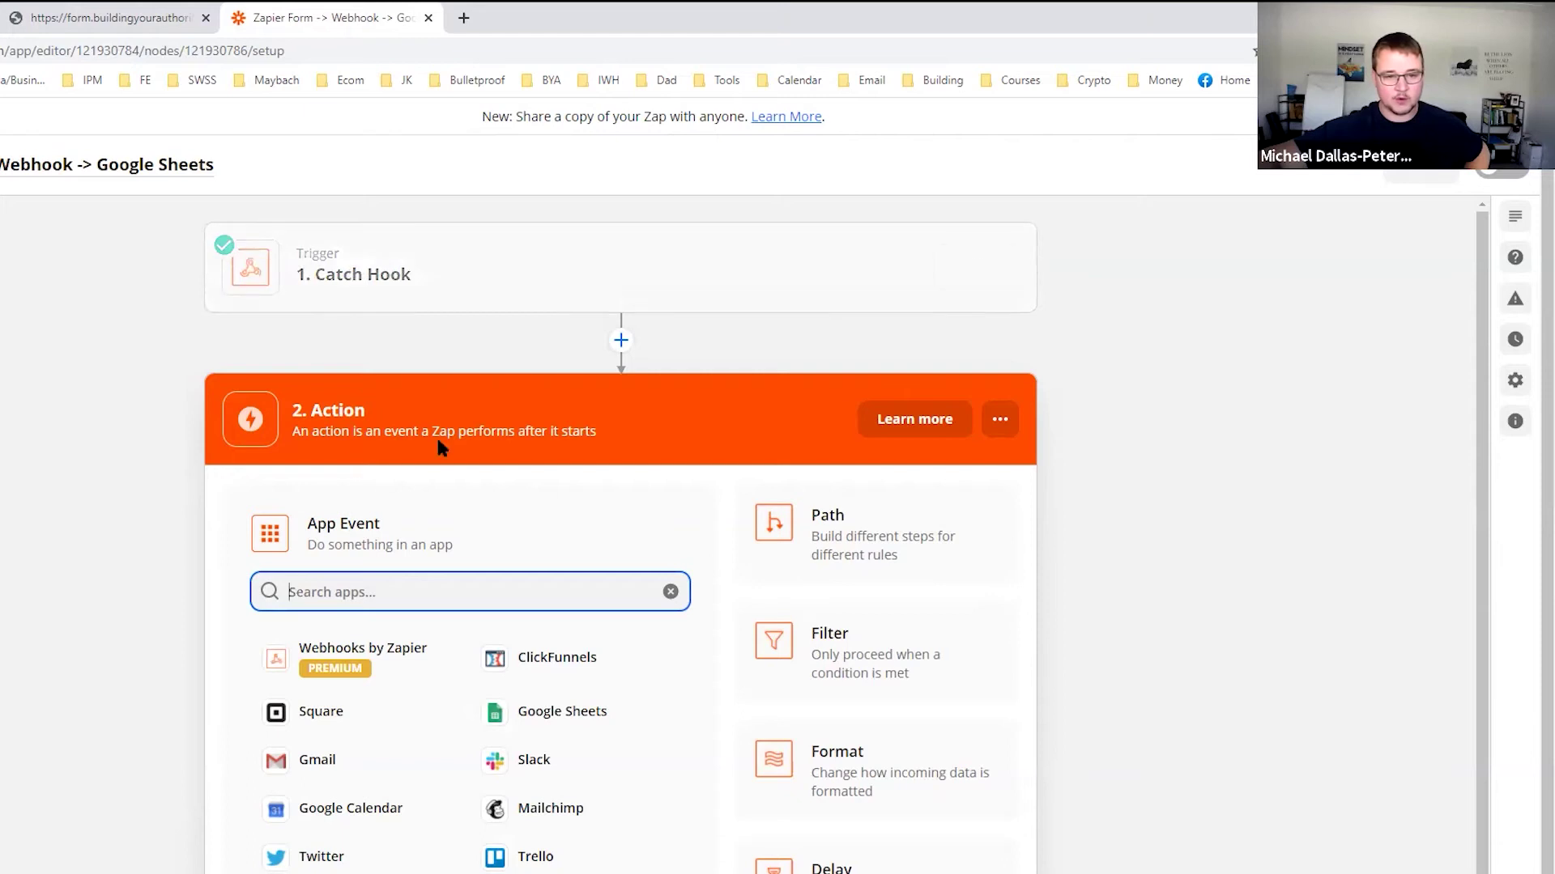
Make Google Sheets' Create Spreadsheet Row the action event.
{"action": "left_click", "coordinate": [528, 713]}
{"action": "left_click", "coordinate": [396, 646]}
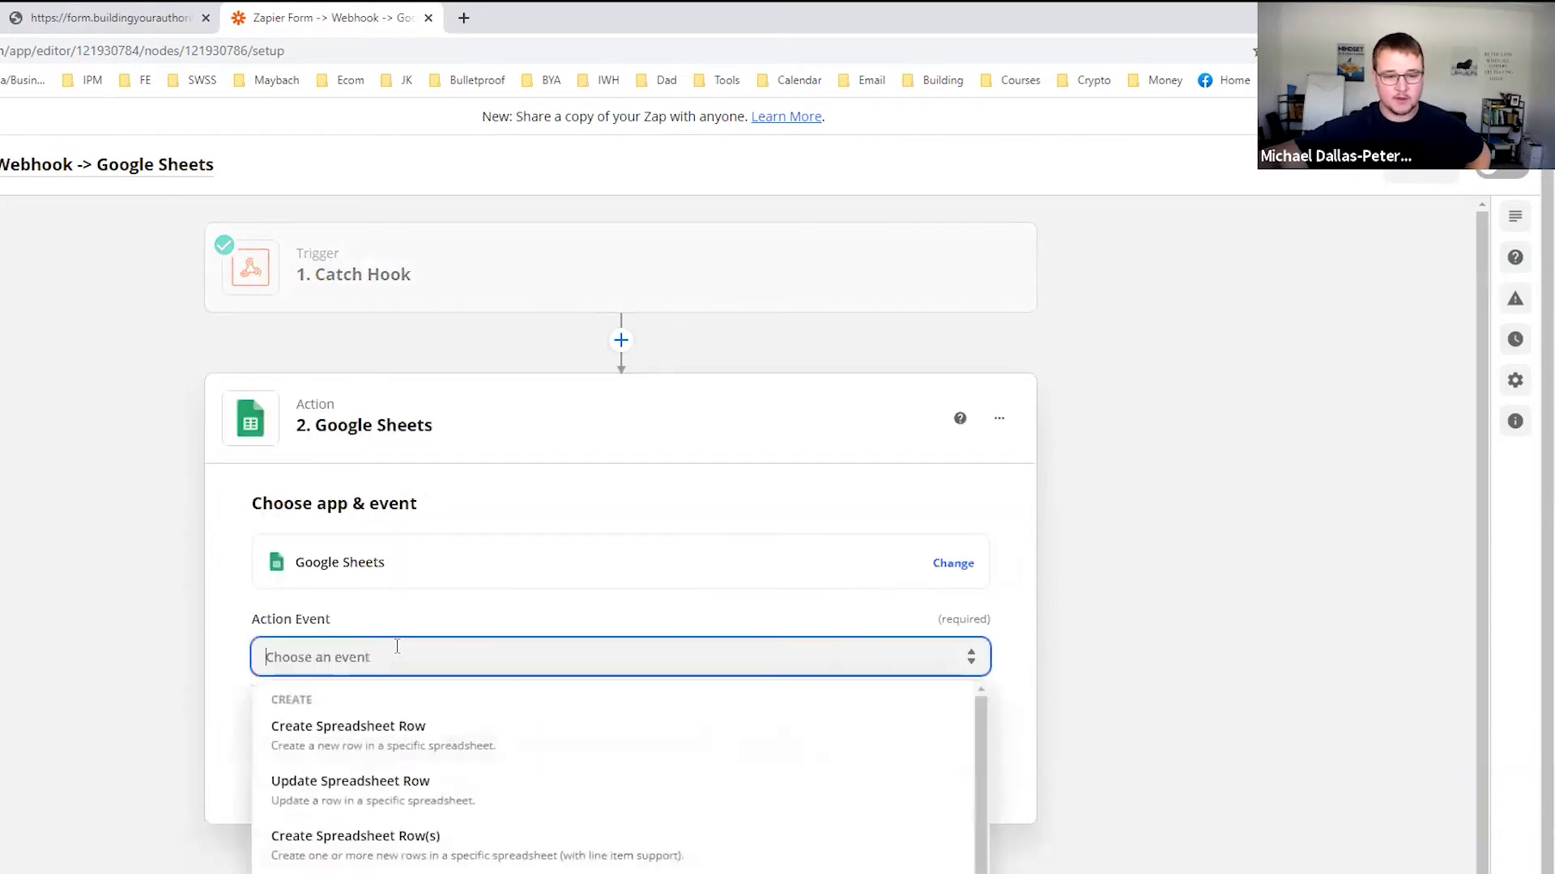
{"action": "left_click", "coordinate": [344, 761]}
{"action": "left_click", "coordinate": [338, 769]}
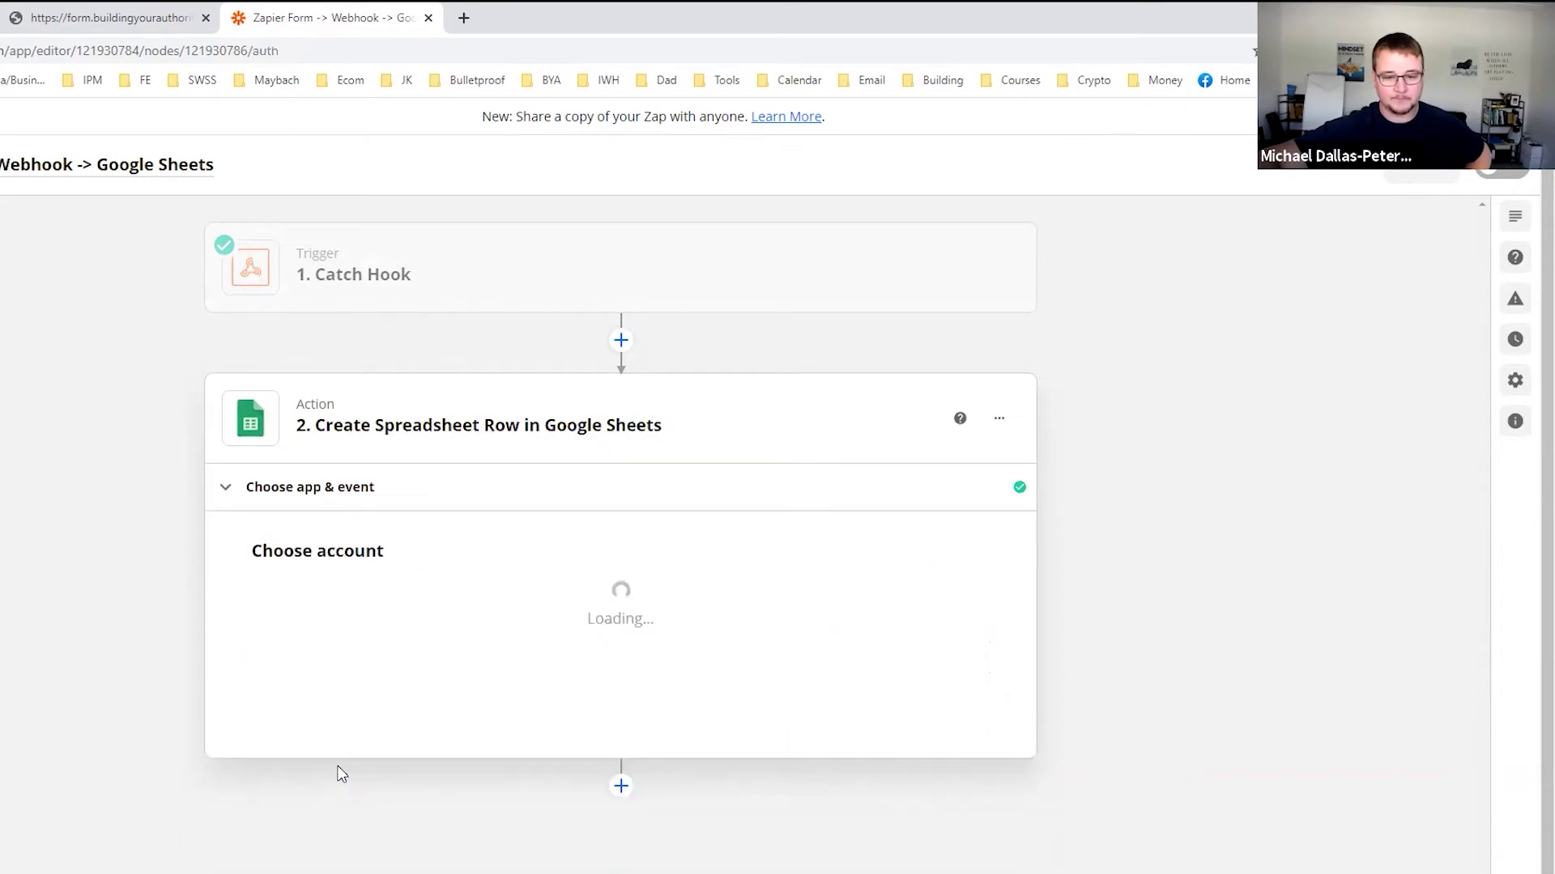
Connect the second Google Sheets account to the action and open a new browser tab.
{"action": "left_click", "coordinate": [373, 637]}
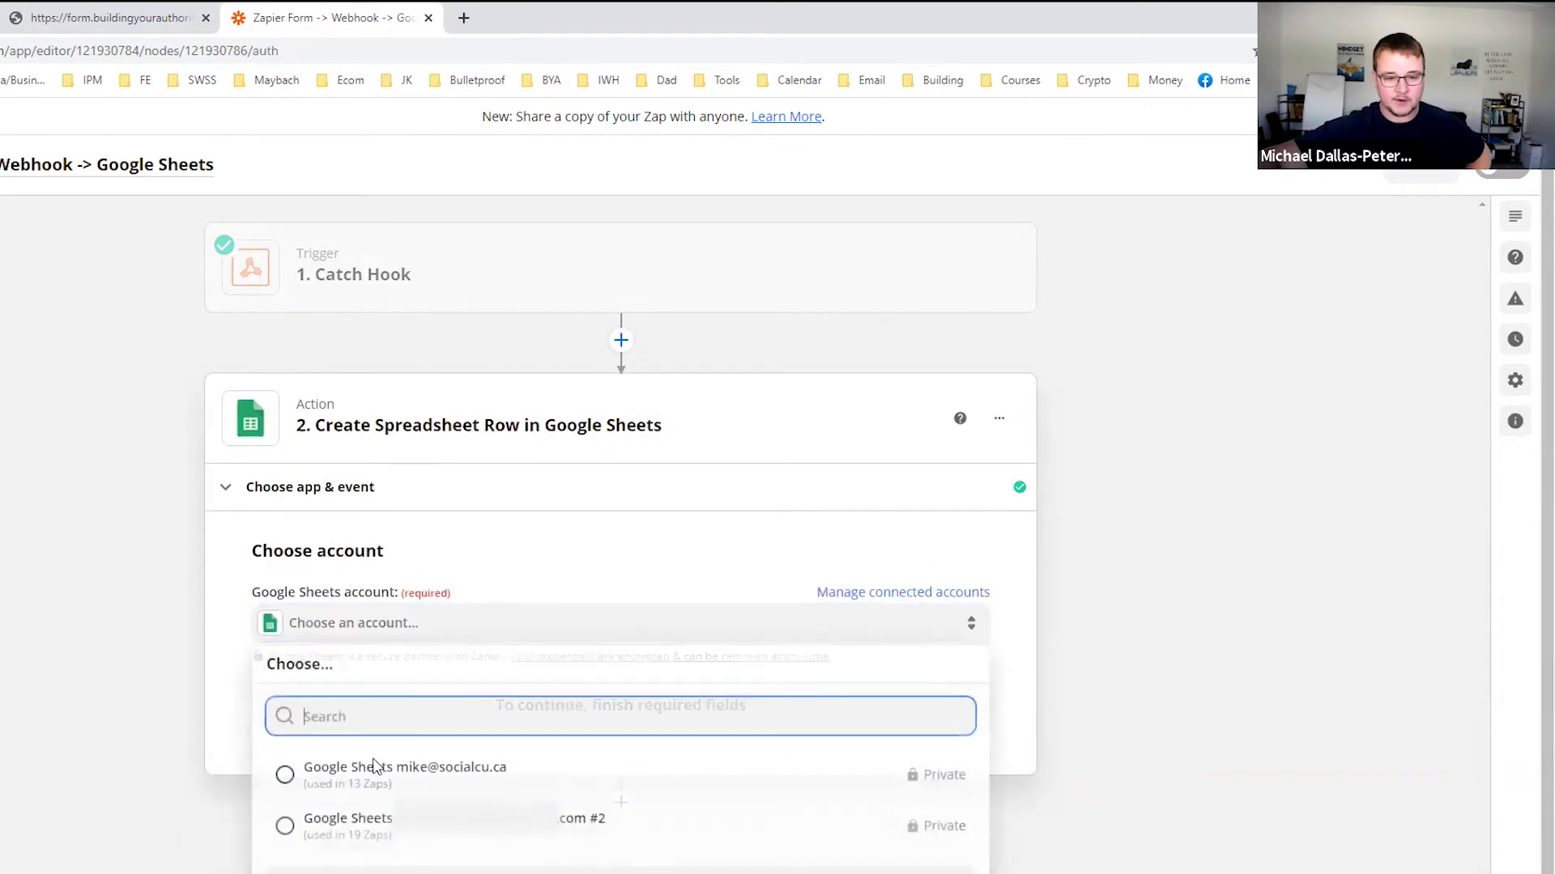
{"action": "left_click", "coordinate": [375, 834]}
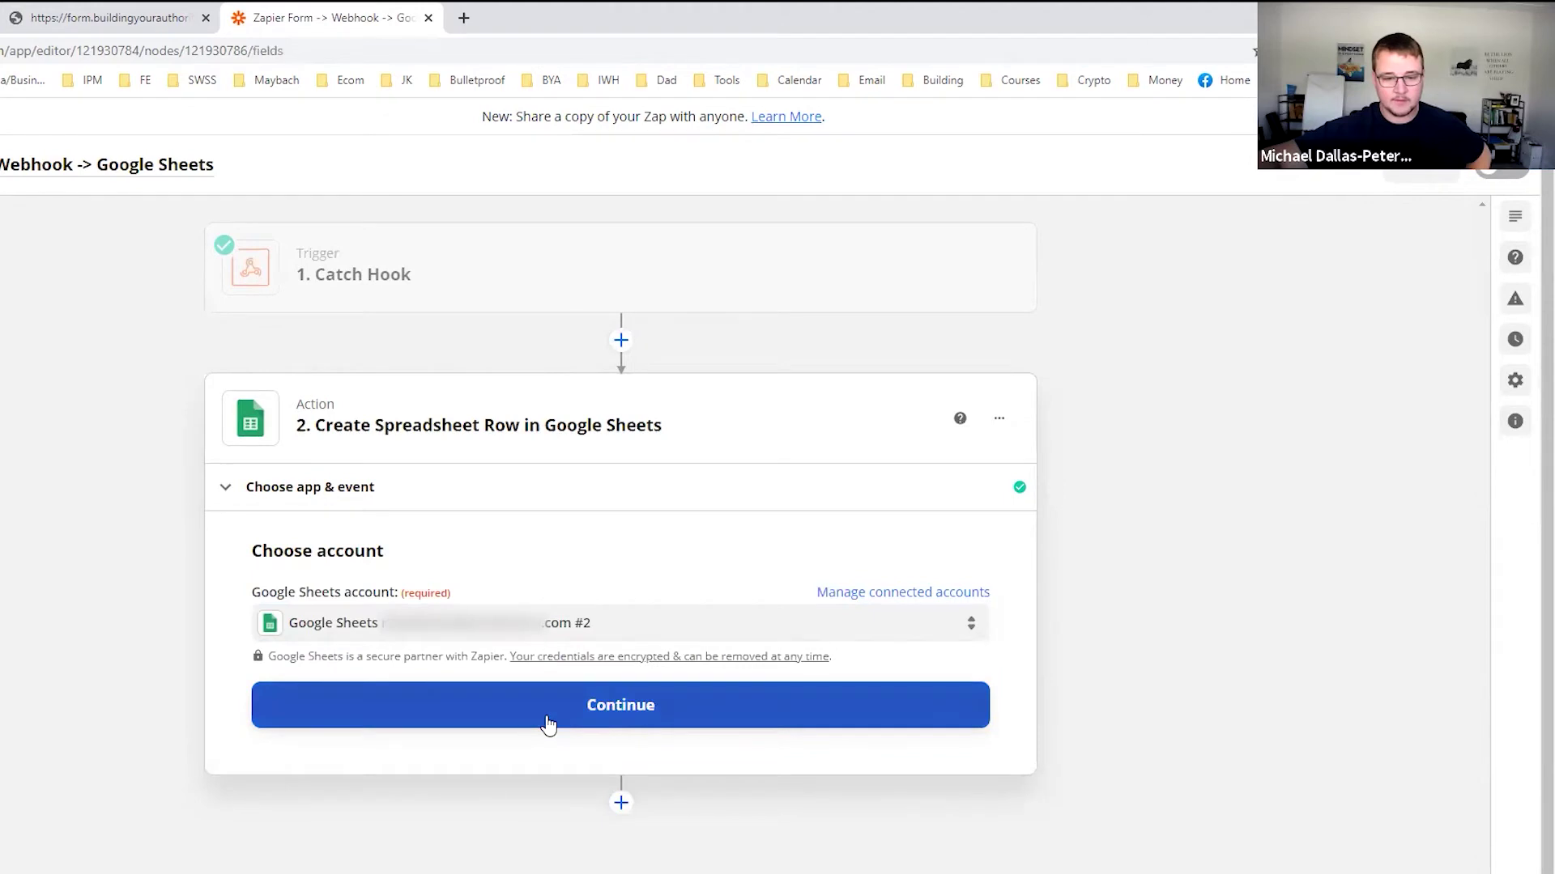
{"action": "left_click", "coordinate": [539, 720]}
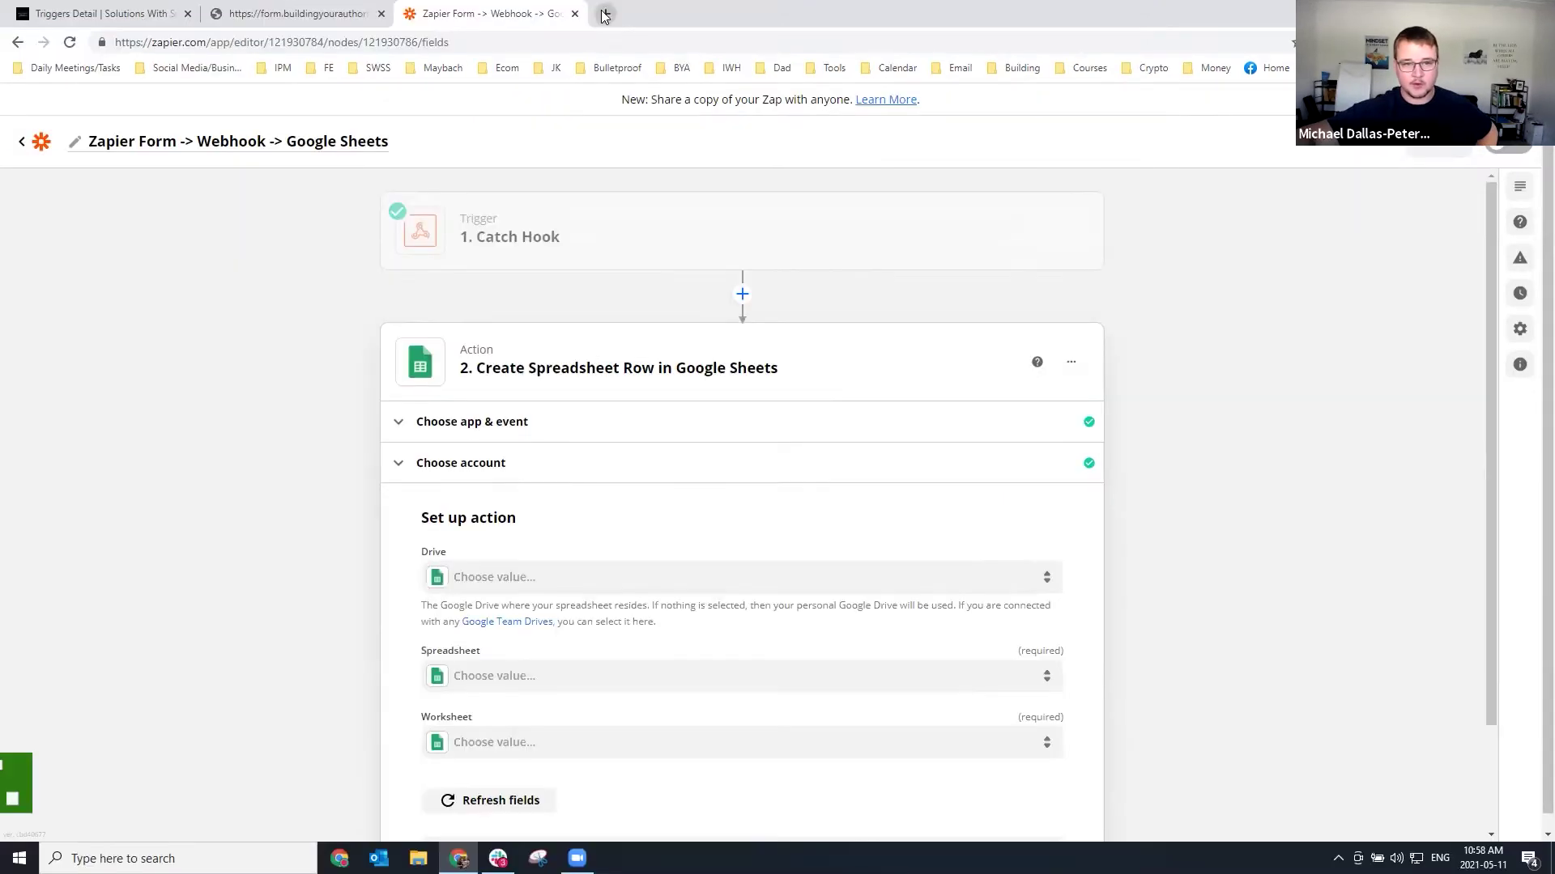
{"action": "left_click", "coordinate": [463, 18]}
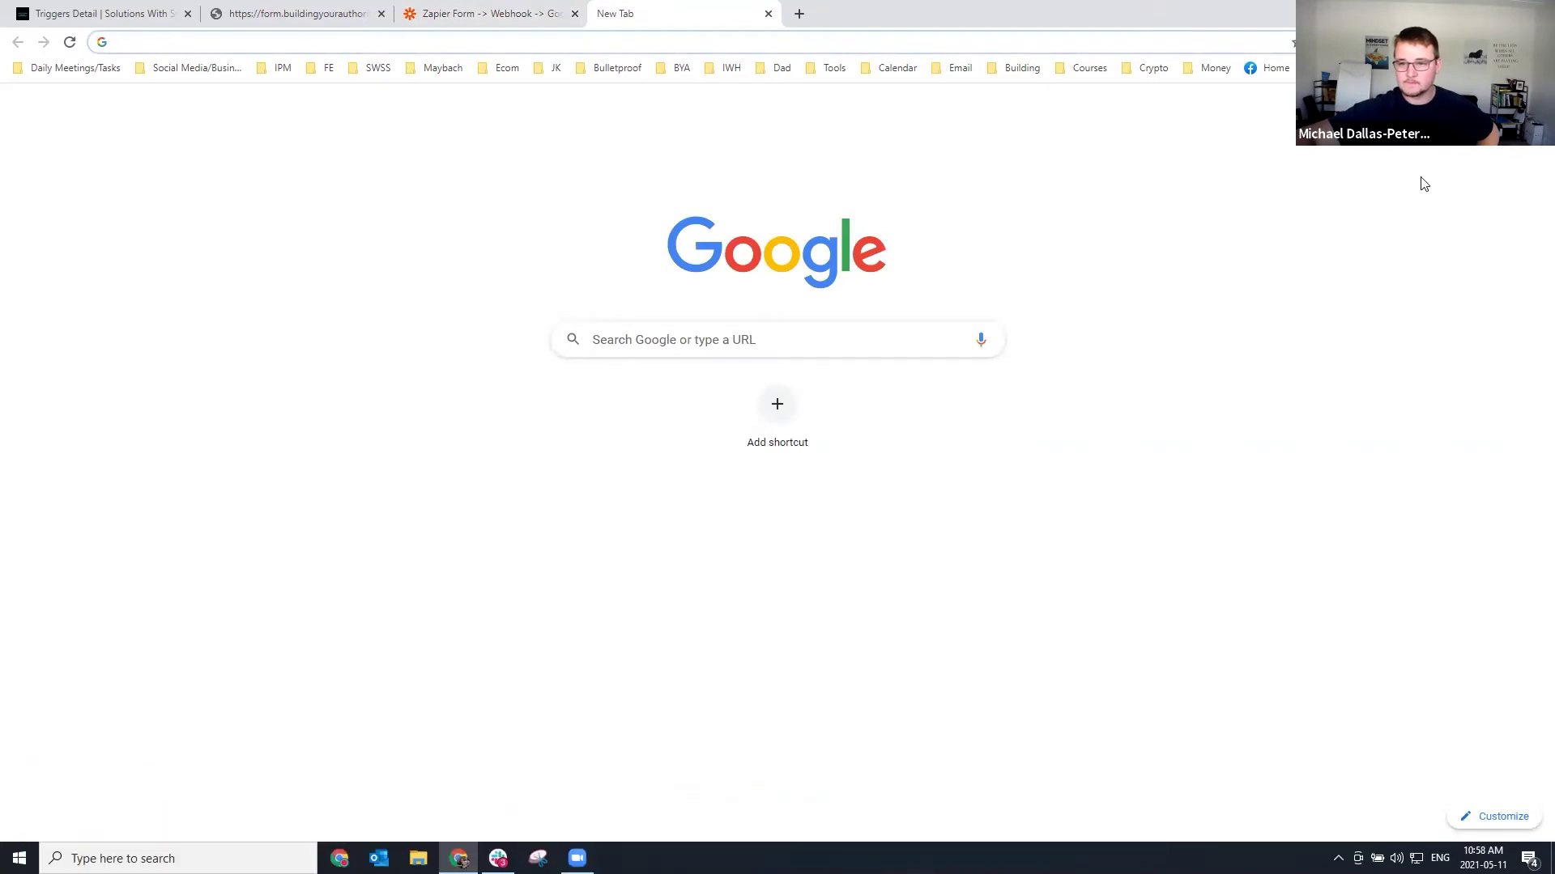
Create a new blank spreadsheet in Google Sheets.
{"action": "left_click", "coordinate": [1419, 91]}
{"action": "left_click", "coordinate": [1475, 260]}
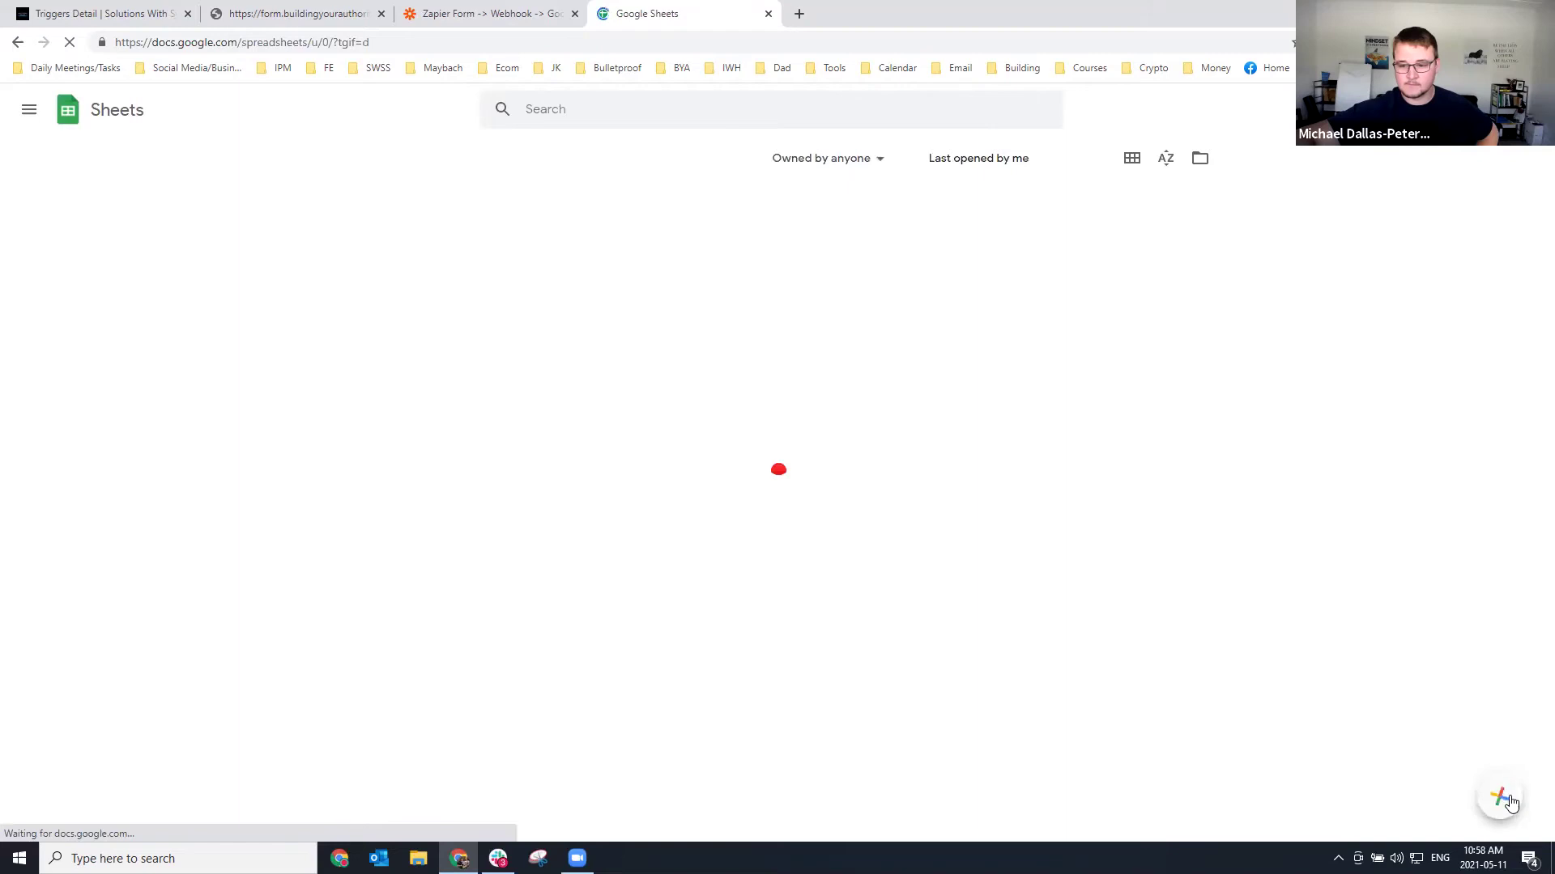
{"action": "left_click", "coordinate": [1495, 799]}
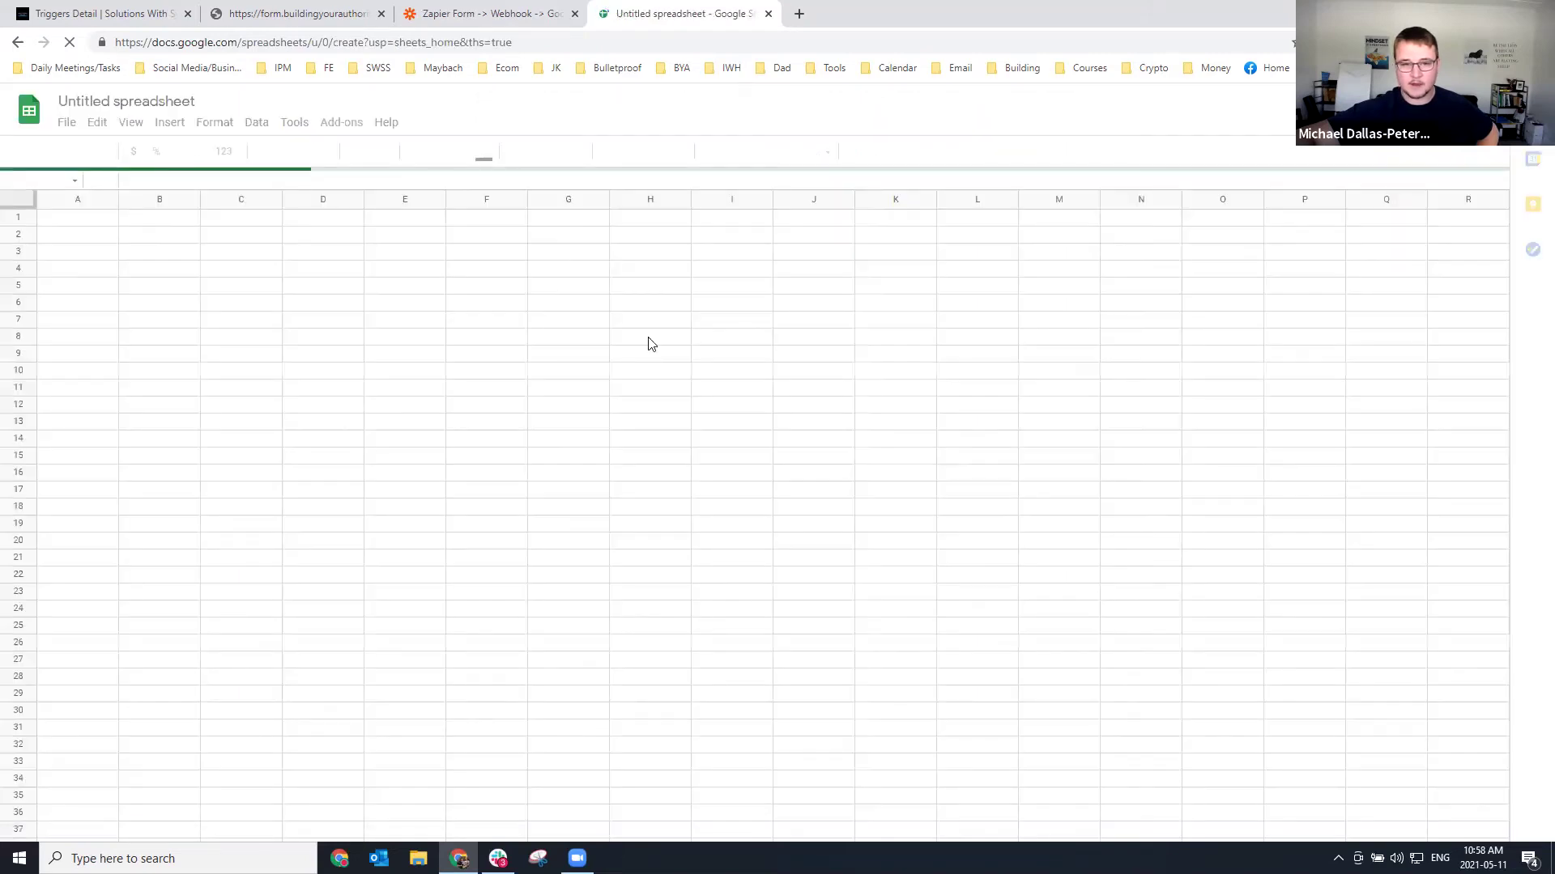
Name the spreadsheet 'Zapier Form -> Webhook -> Google Sheets', copied from the CRM trigger title.
{"action": "left_click", "coordinate": [128, 14]}
{"action": "triple_click", "coordinate": [384, 179]}
{"action": "key", "text": "ctrl+c"}
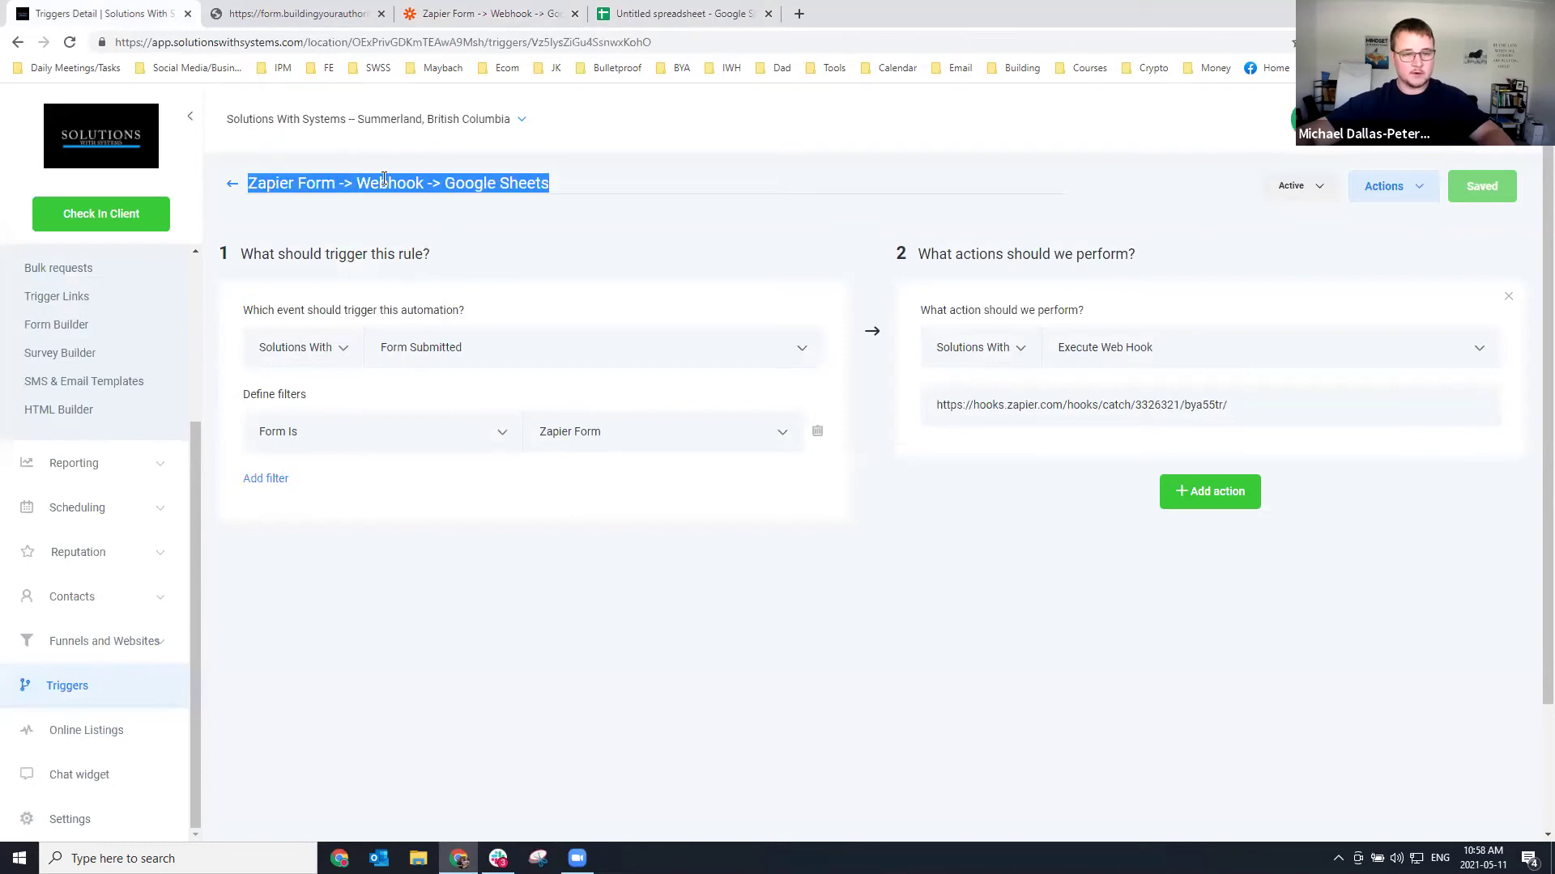
{"action": "left_click", "coordinate": [720, 14]}
{"action": "left_click", "coordinate": [154, 102]}
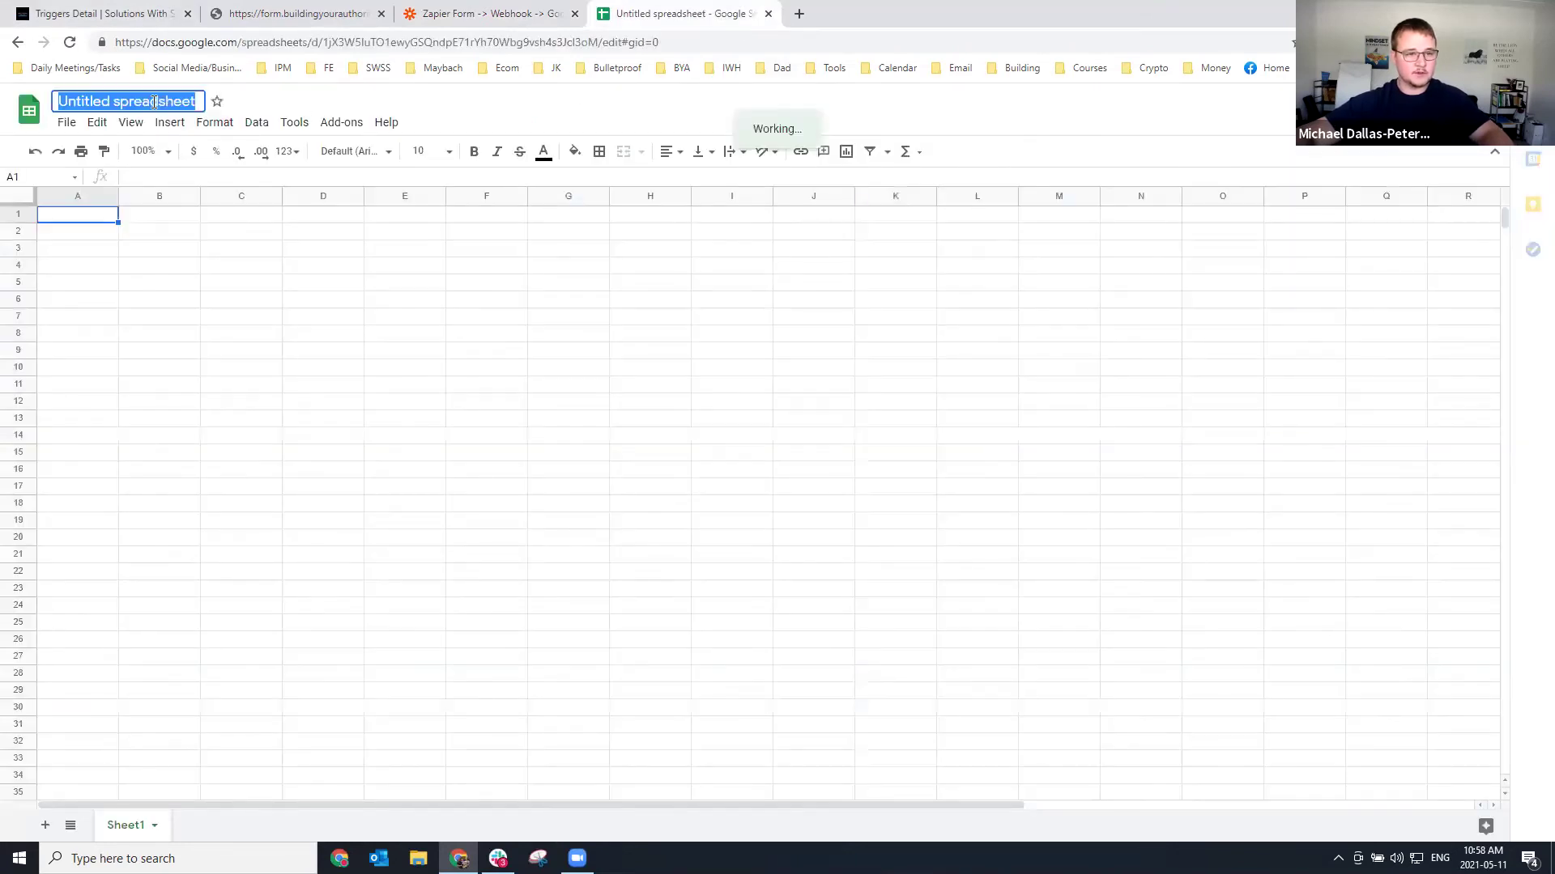
{"action": "key", "text": "ctrl+v"}
{"action": "left_click", "coordinate": [324, 415]}
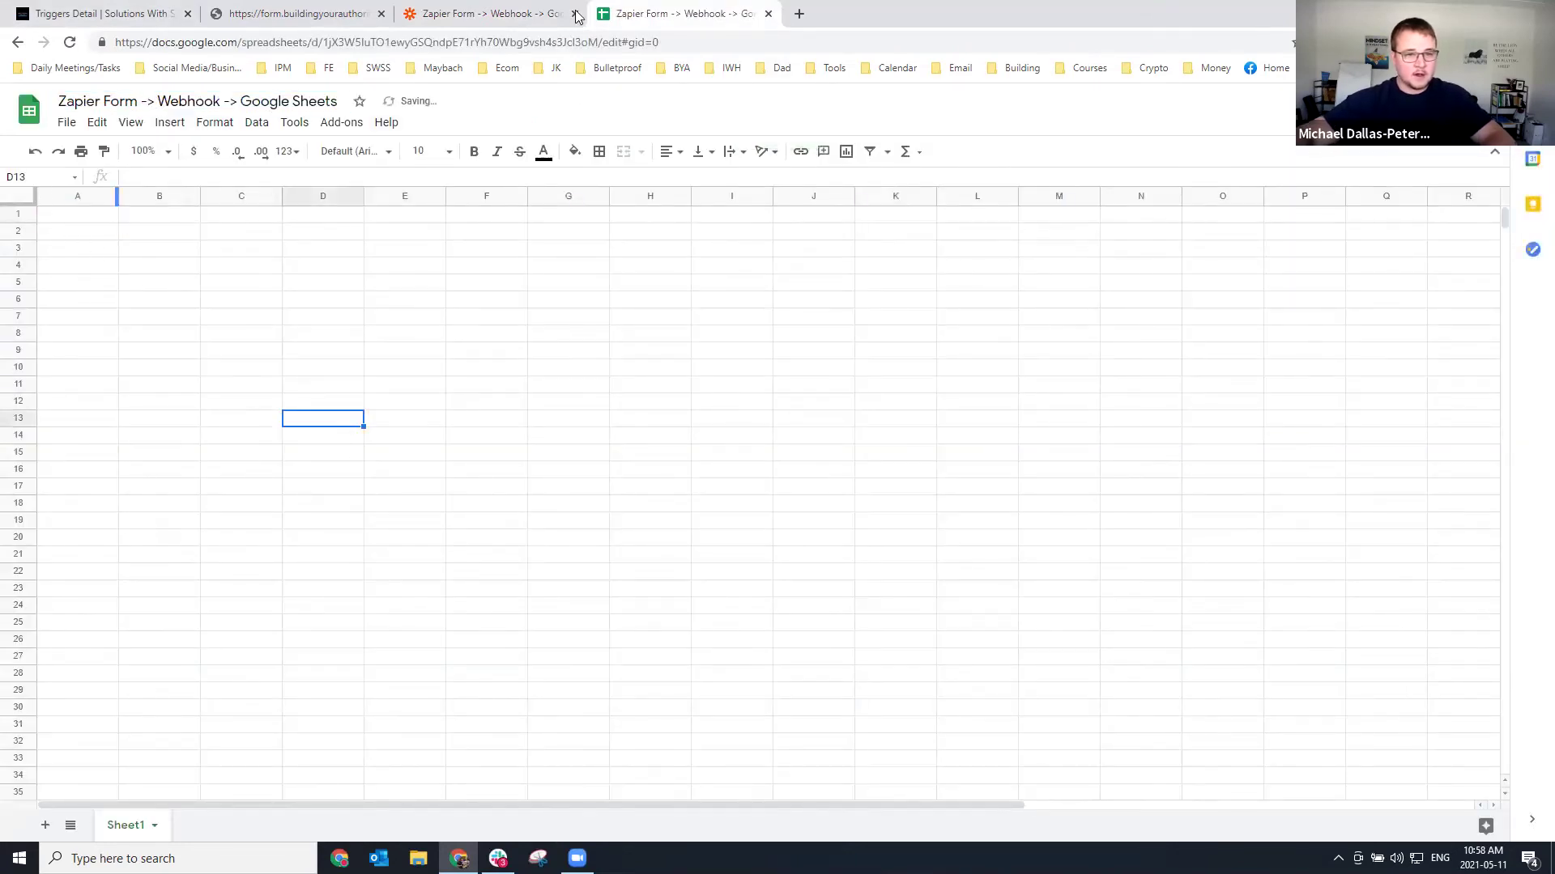
{"action": "left_click", "coordinate": [253, 7]}
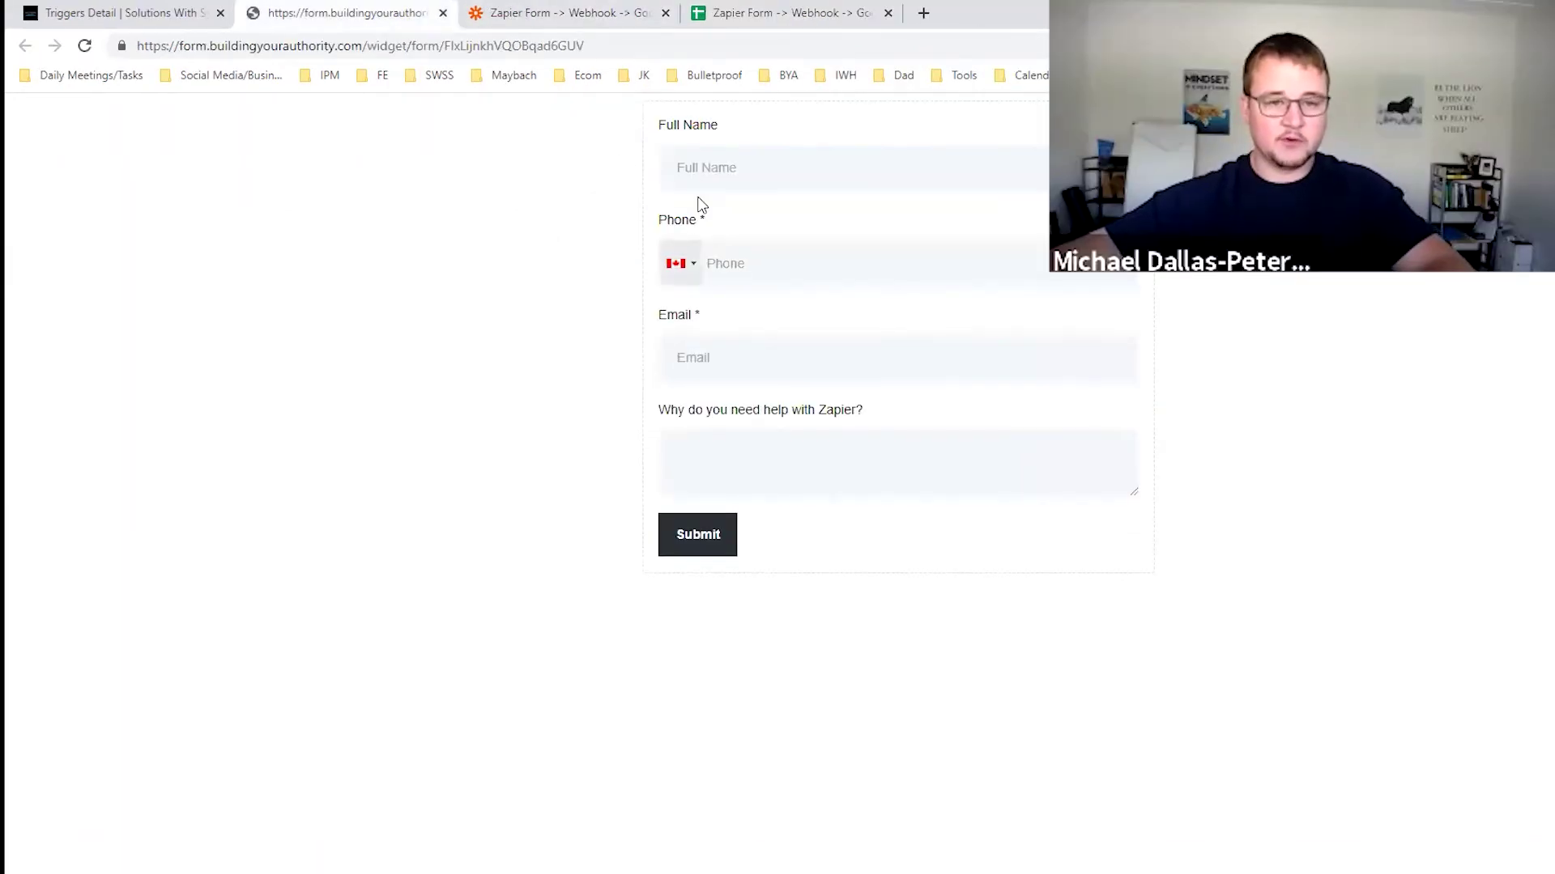
{"action": "left_click", "coordinate": [755, 9]}
Enter headers Full Name, Phone and Email in cells A1 to C1.
{"action": "left_click", "coordinate": [113, 249]}
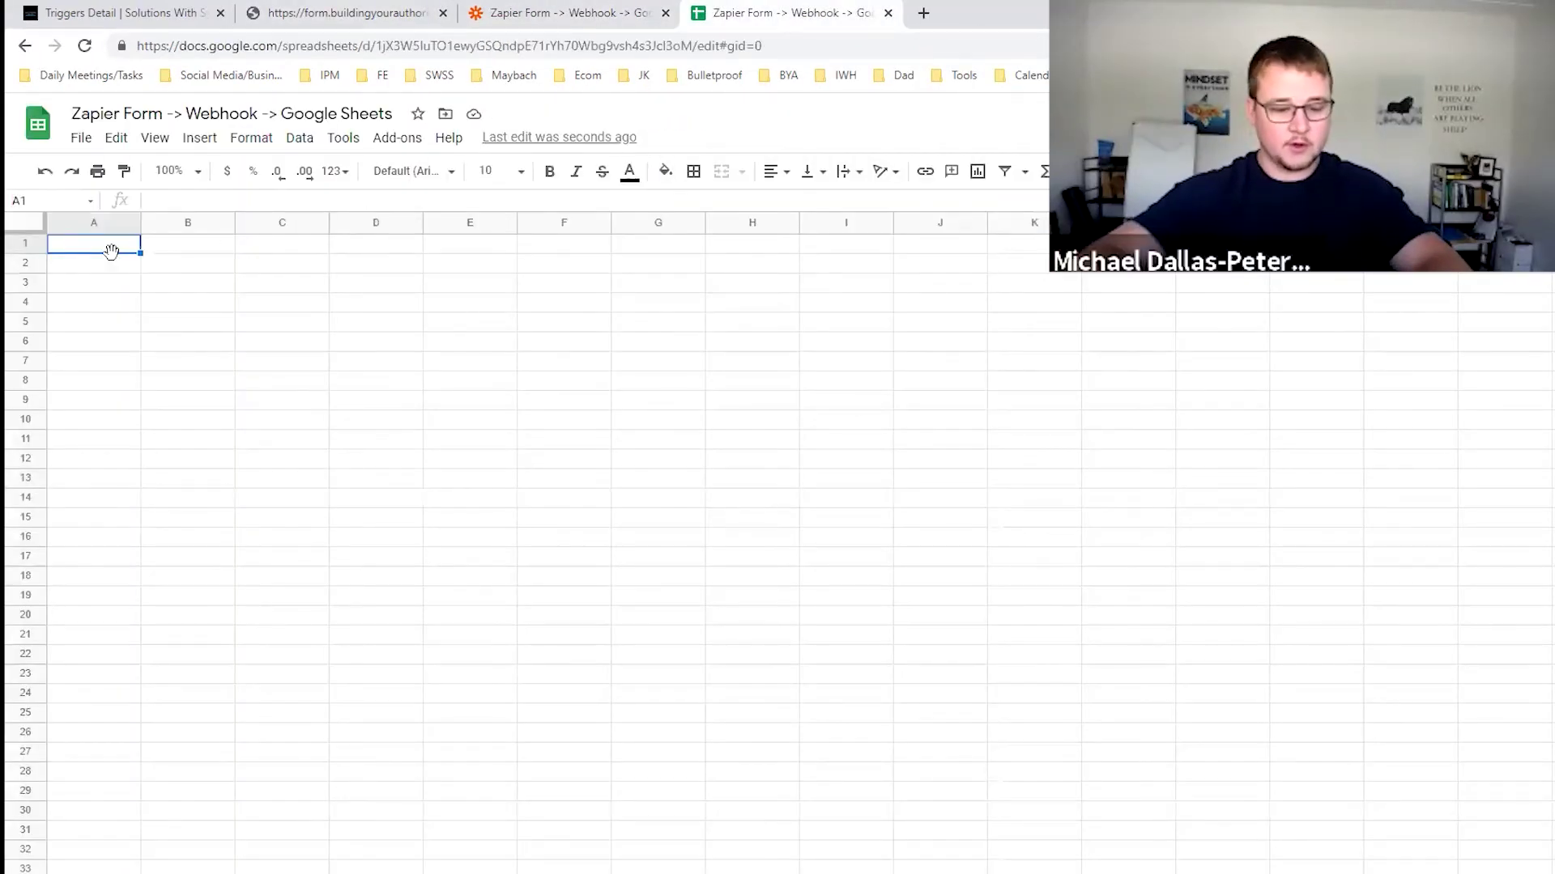
{"action": "type", "text": "Full Name"}
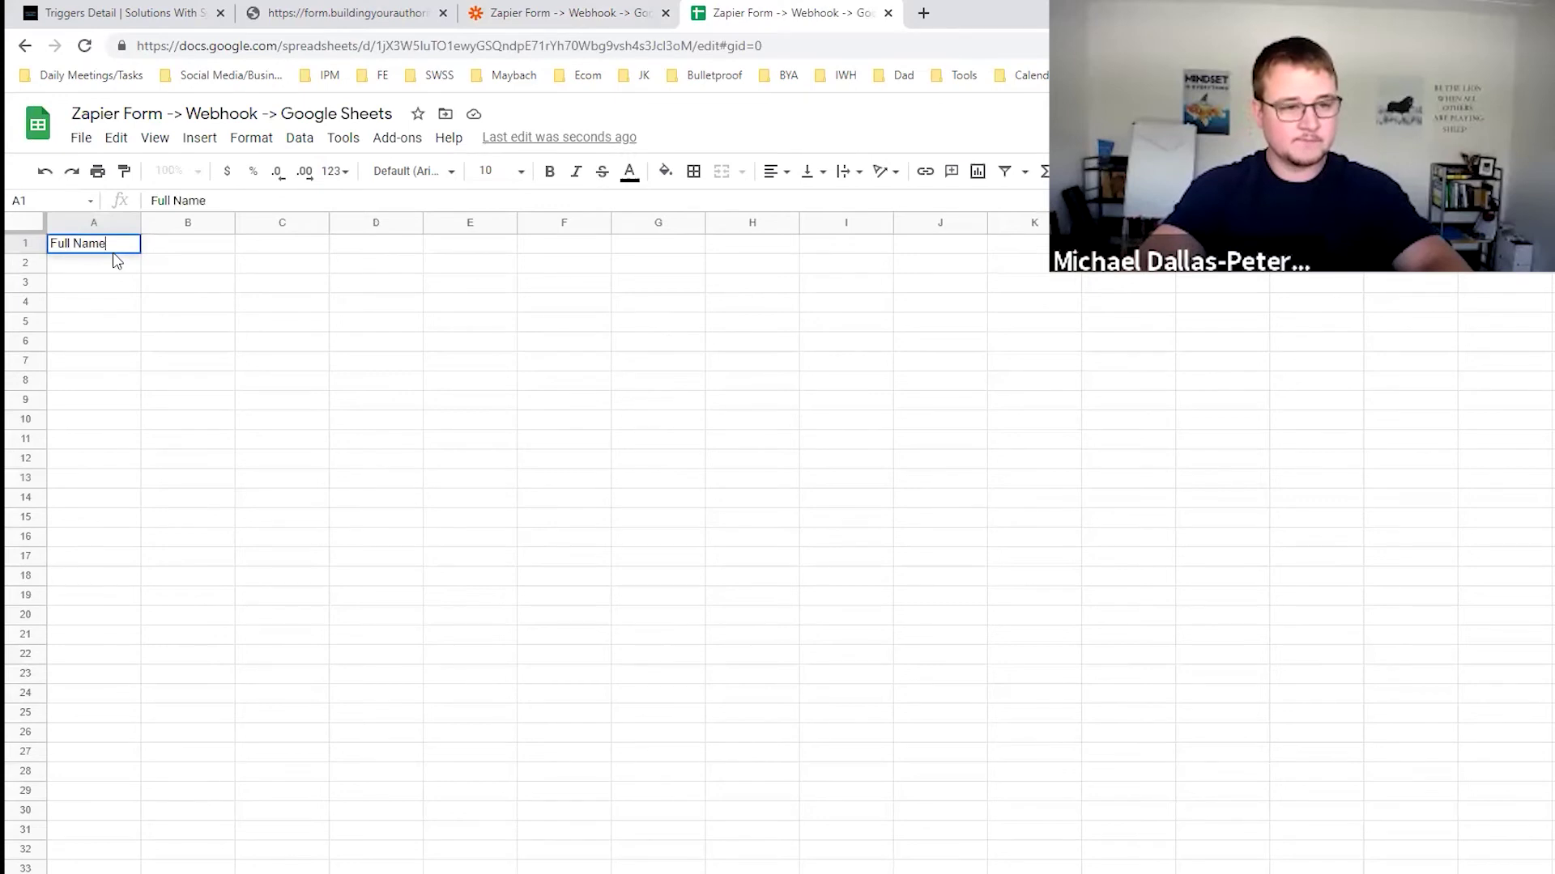
{"action": "key", "text": "Tab"}
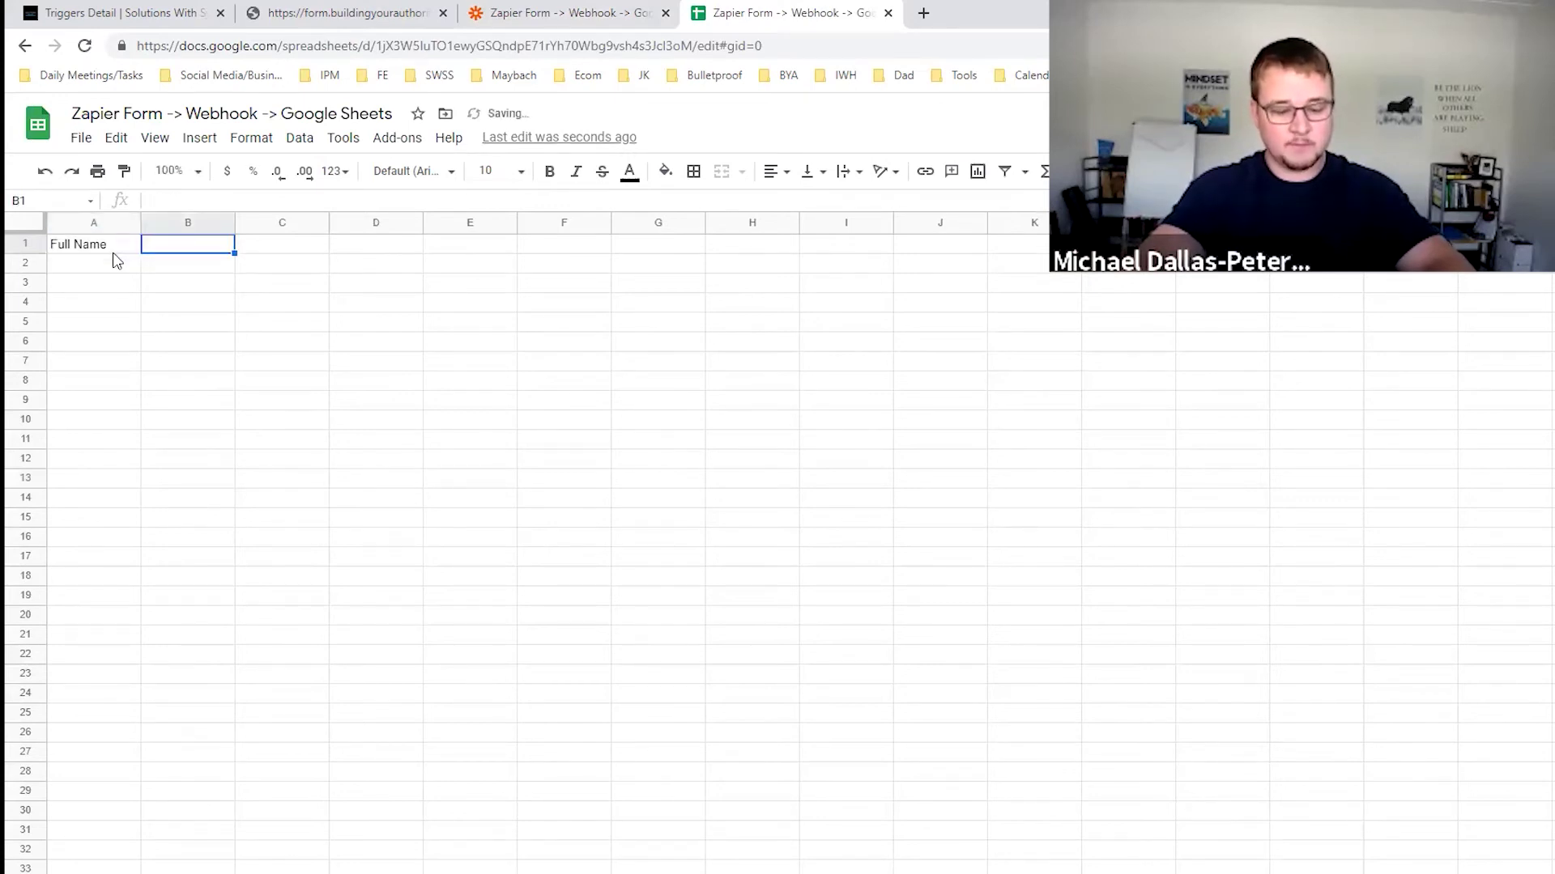
{"action": "type", "text": "Phone"}
{"action": "key", "text": "Tab"}
{"action": "type", "text": "E"}
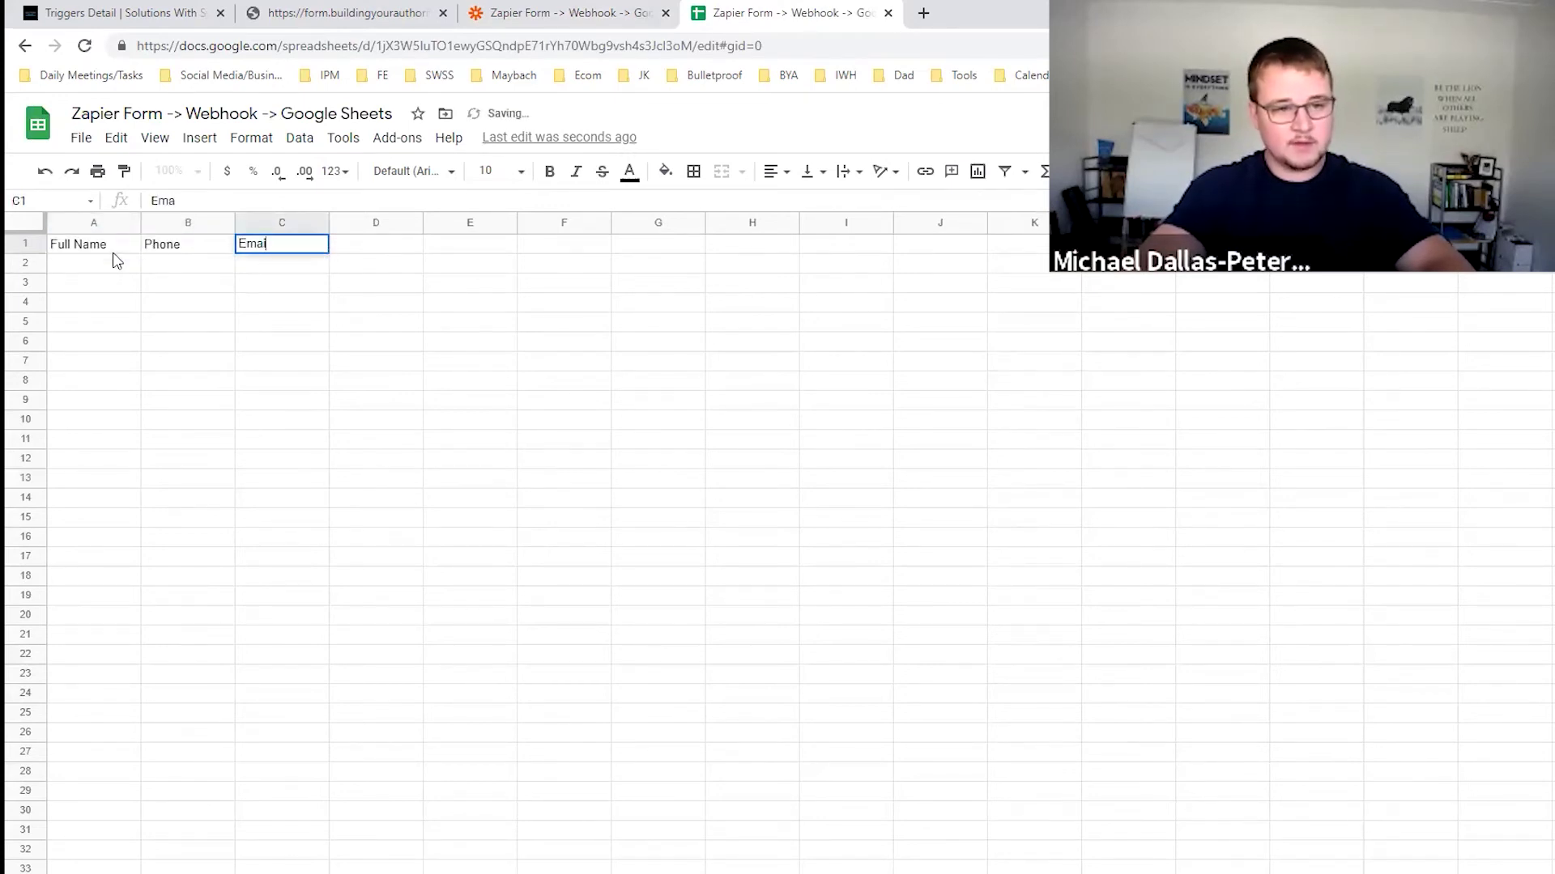
{"action": "key", "text": "Tab"}
Paste the form question 'Why do you need help with Zapier?' into D1 and widen column D.
{"action": "left_click", "coordinate": [409, 13]}
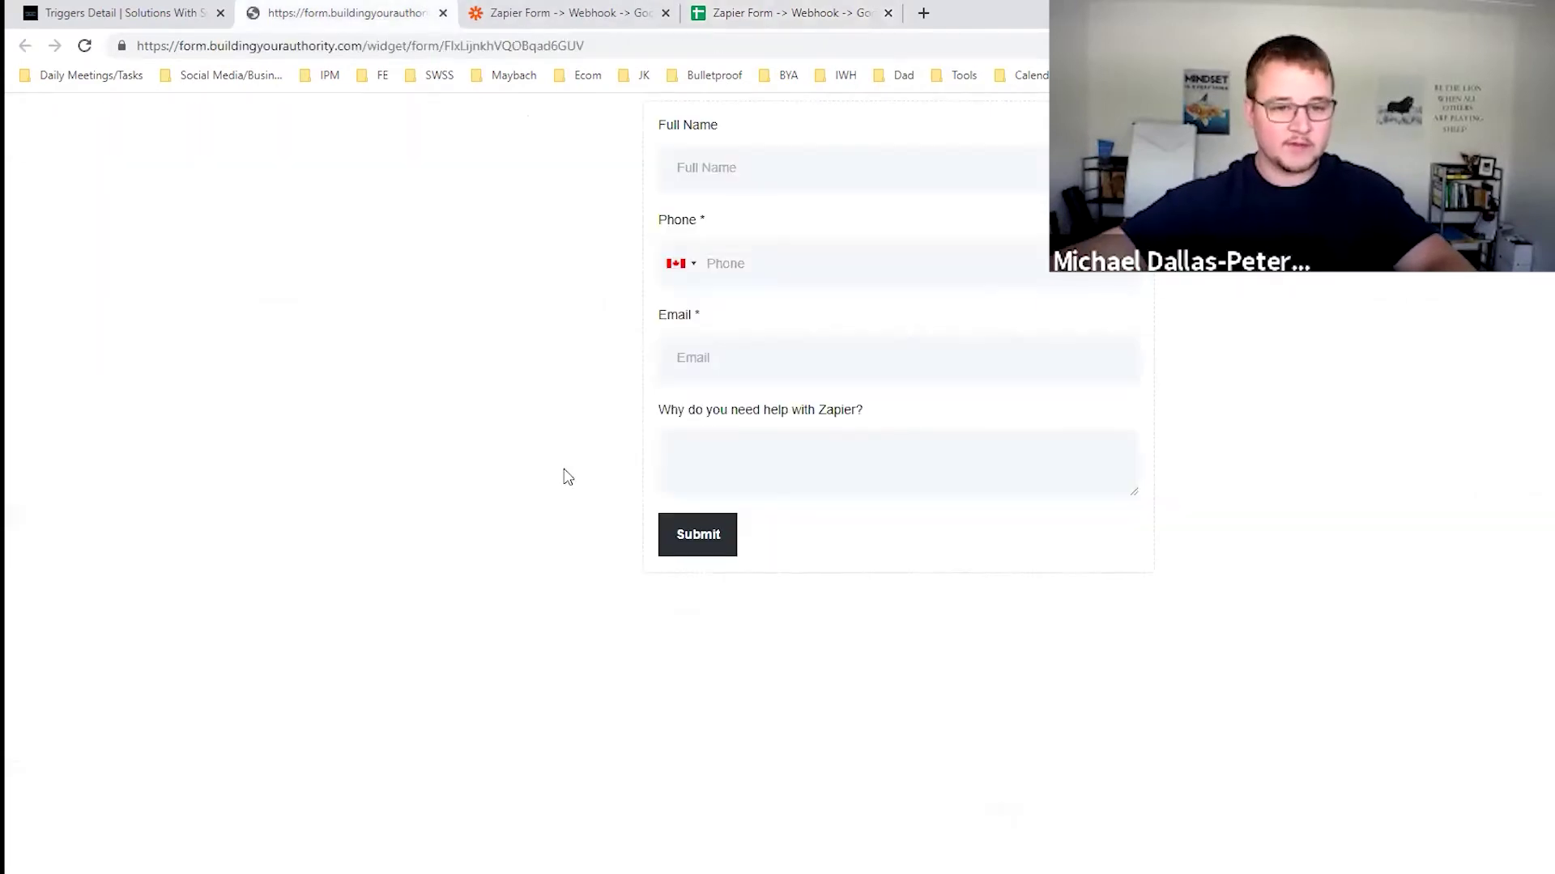
{"action": "left_click_drag", "start_coordinate": [760, 418], "coordinate": [611, 404]}
{"action": "left_click_drag", "start_coordinate": [885, 415], "coordinate": [639, 421]}
{"action": "key", "text": "ctrl+c"}
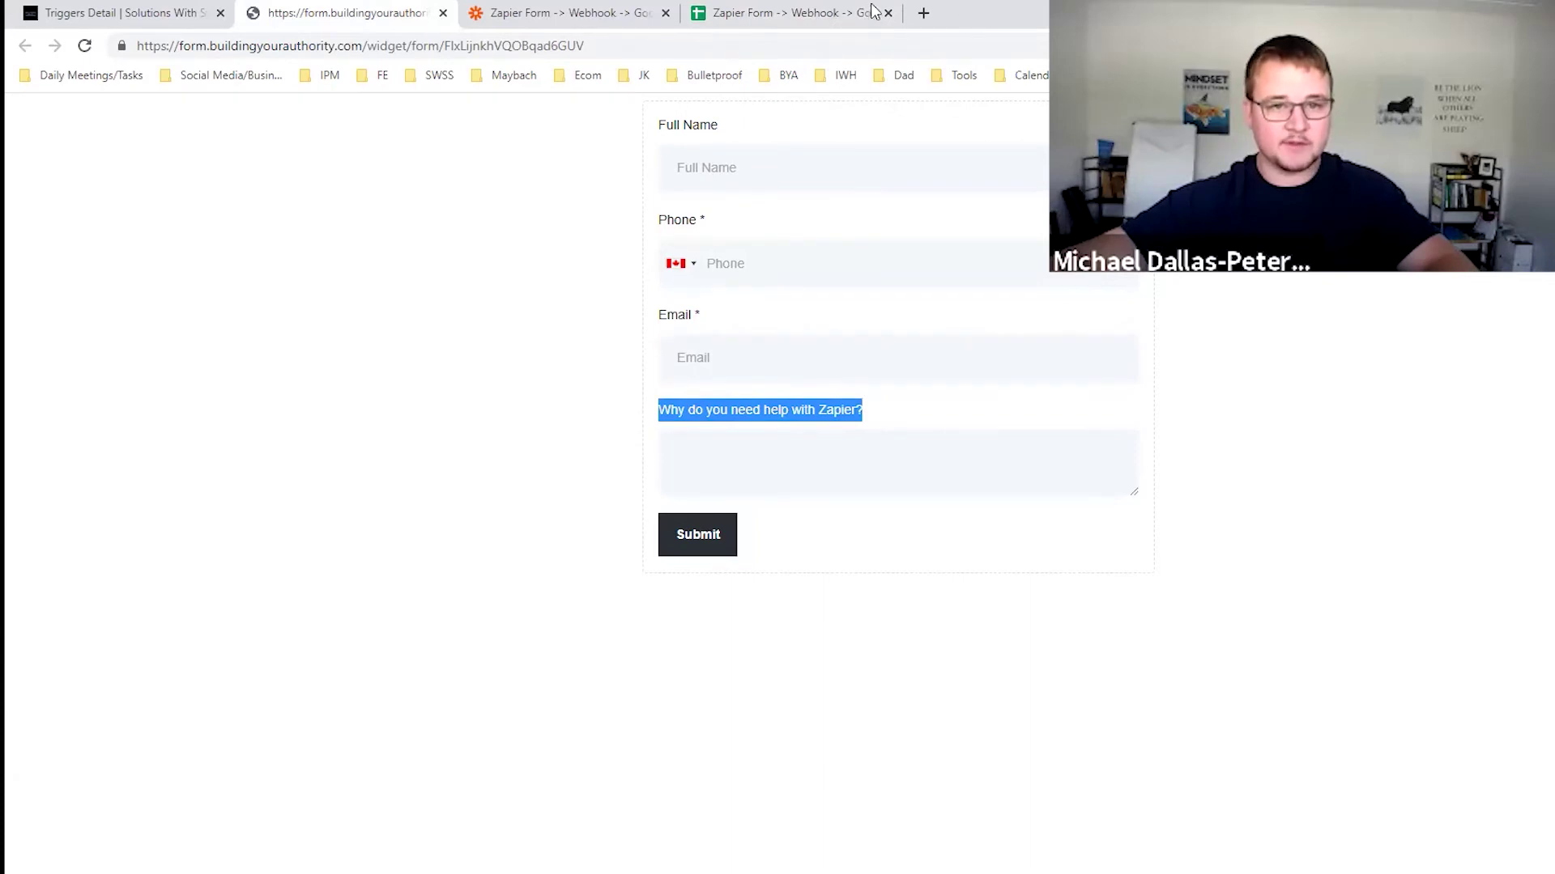
{"action": "left_click", "coordinate": [873, 12]}
{"action": "key", "text": "ctrl+v"}
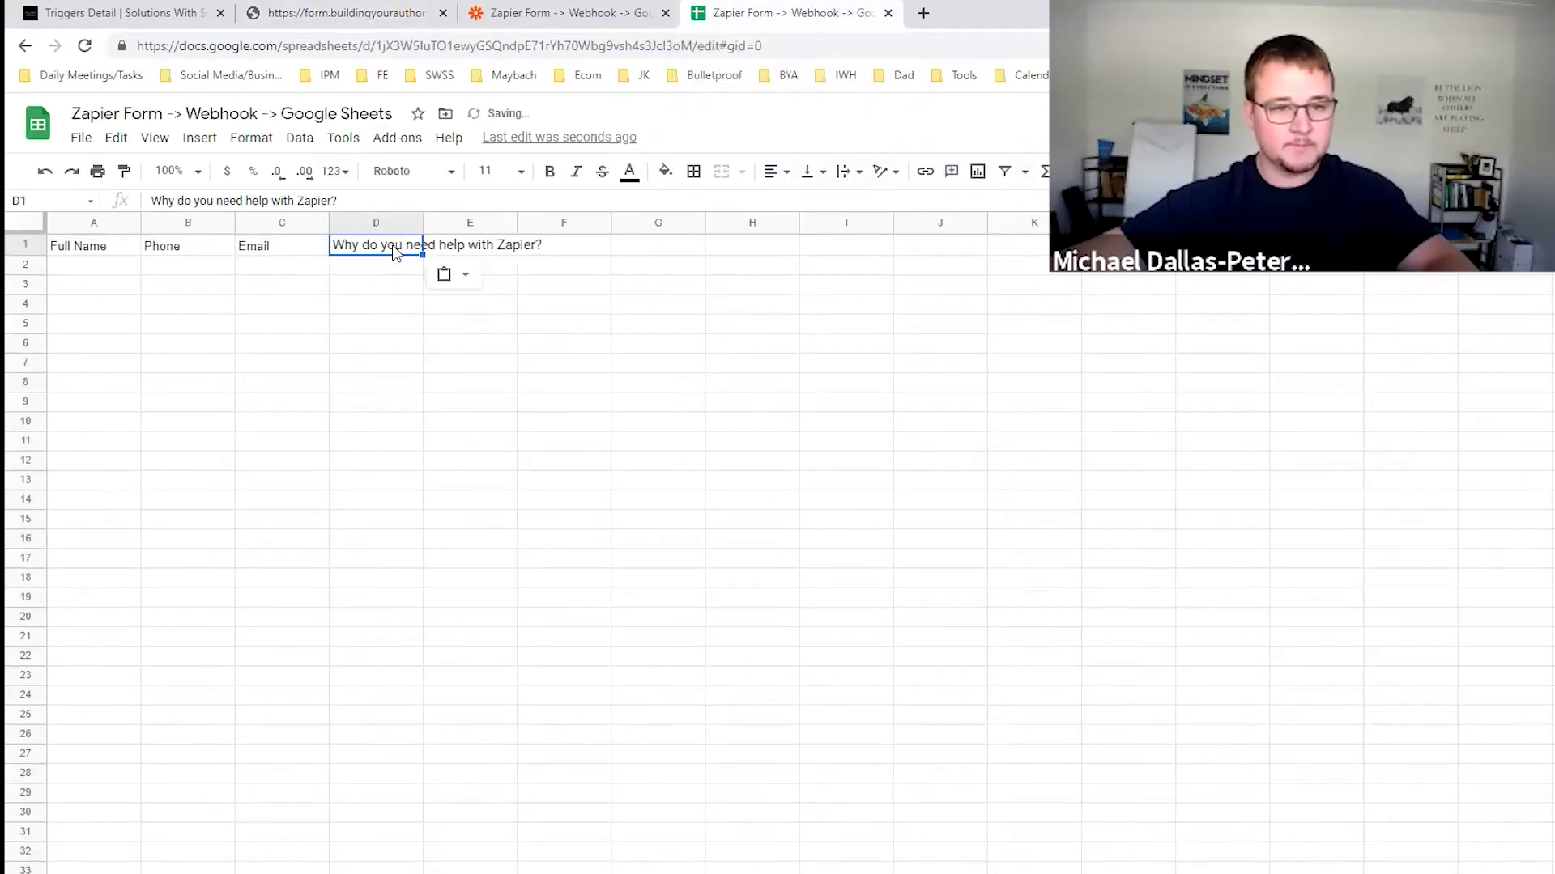
{"action": "left_click", "coordinate": [423, 219]}
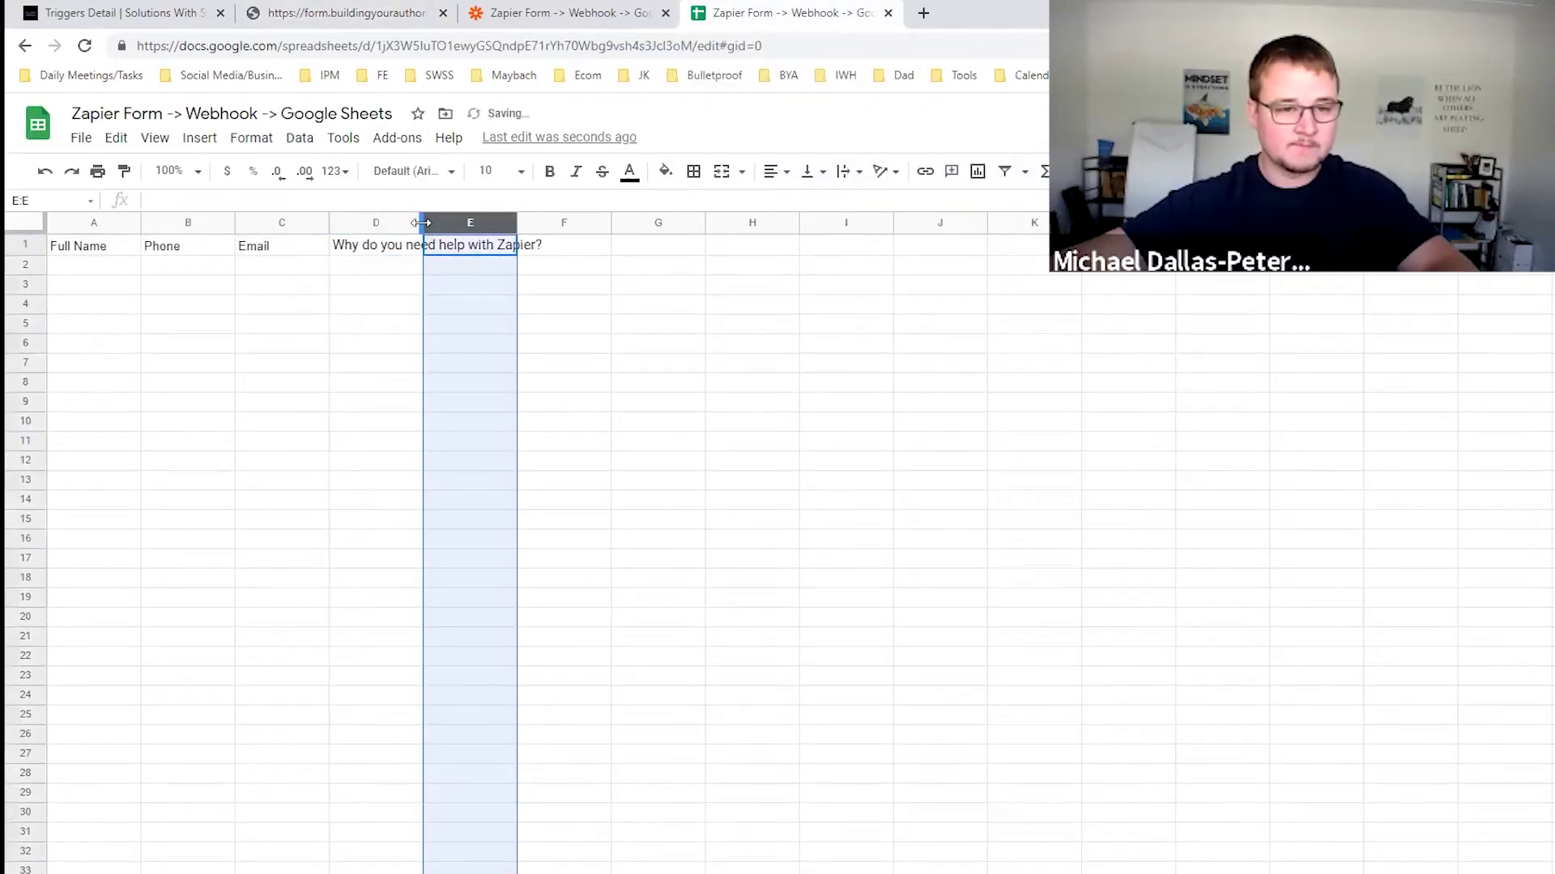
{"action": "double_click", "coordinate": [421, 223]}
{"action": "left_click", "coordinate": [377, 401]}
Center headers A1:D1 and set them to Montserrat at size 10.
{"action": "left_click_drag", "start_coordinate": [57, 252], "coordinate": [569, 234]}
{"action": "left_click", "coordinate": [766, 176]}
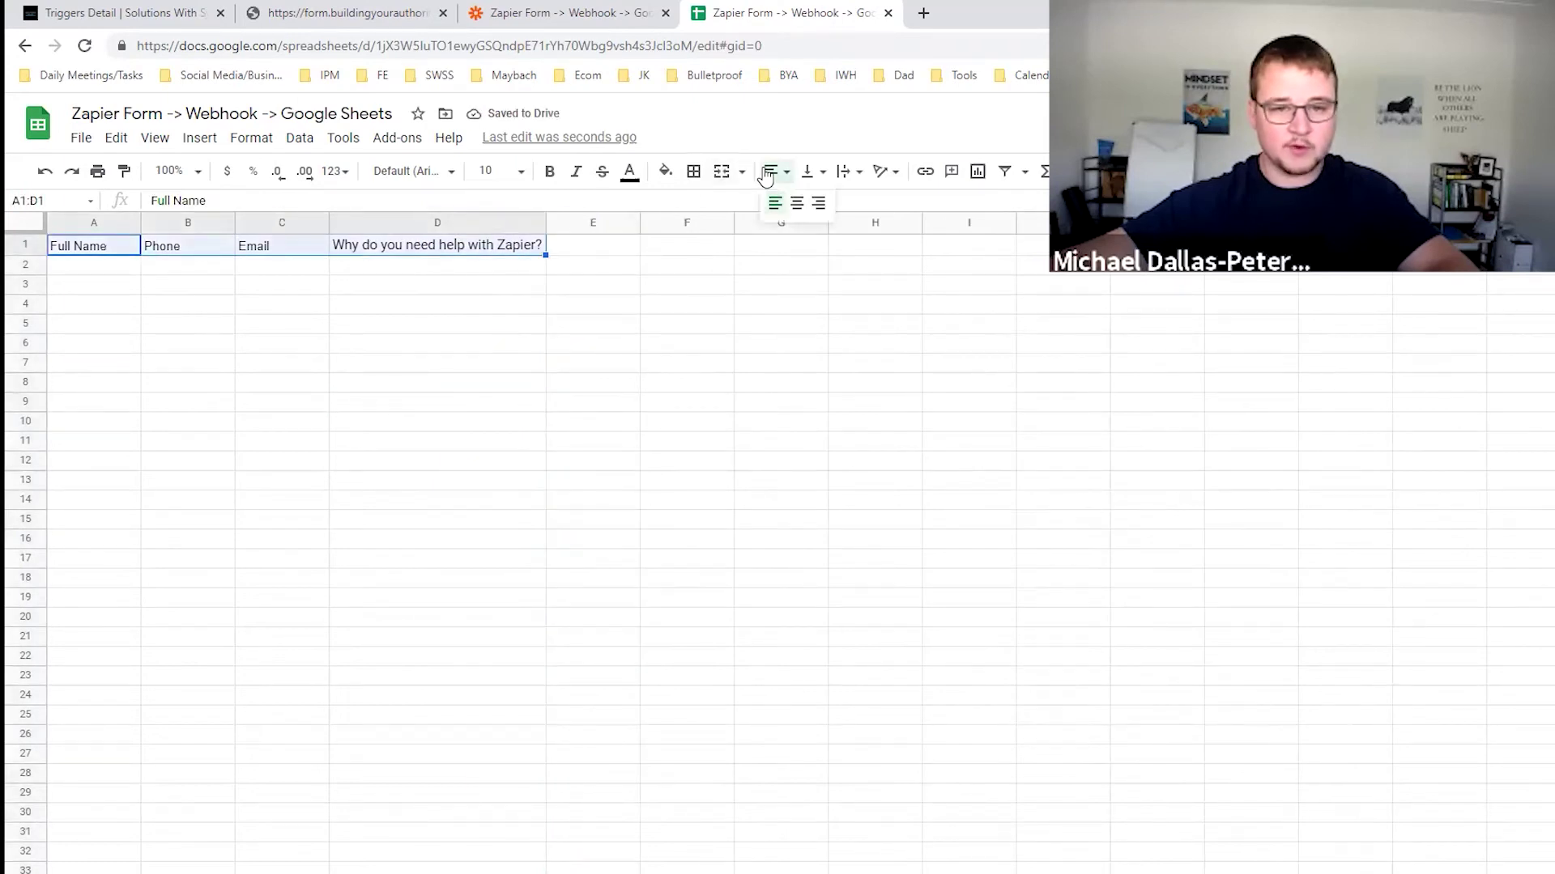
{"action": "left_click", "coordinate": [796, 206]}
{"action": "left_click", "coordinate": [437, 171]}
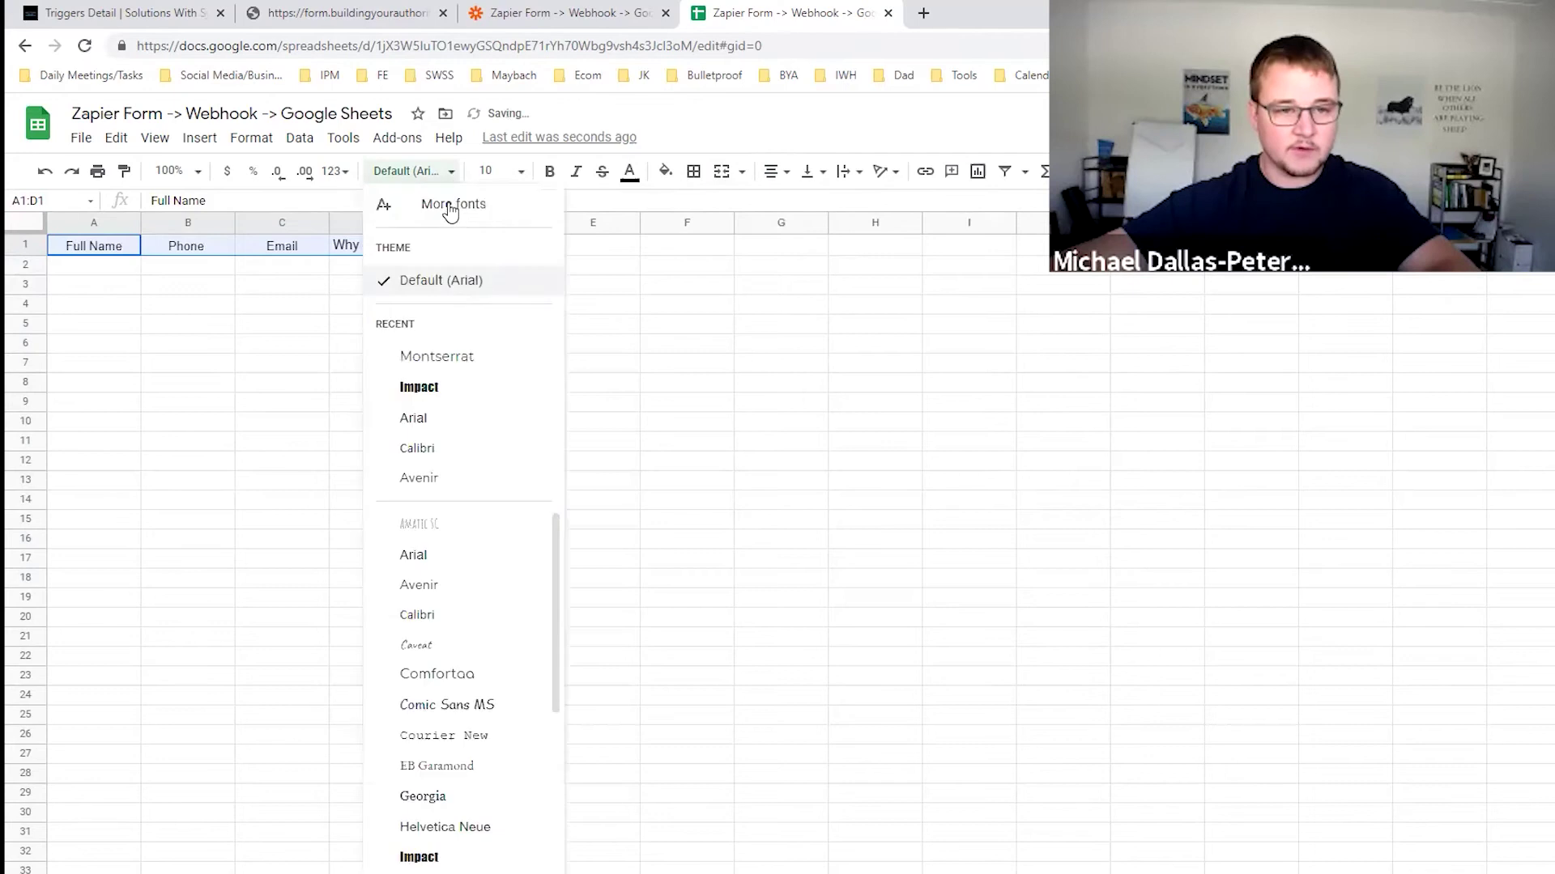
{"action": "left_click", "coordinate": [427, 357]}
{"action": "left_click", "coordinate": [510, 170]}
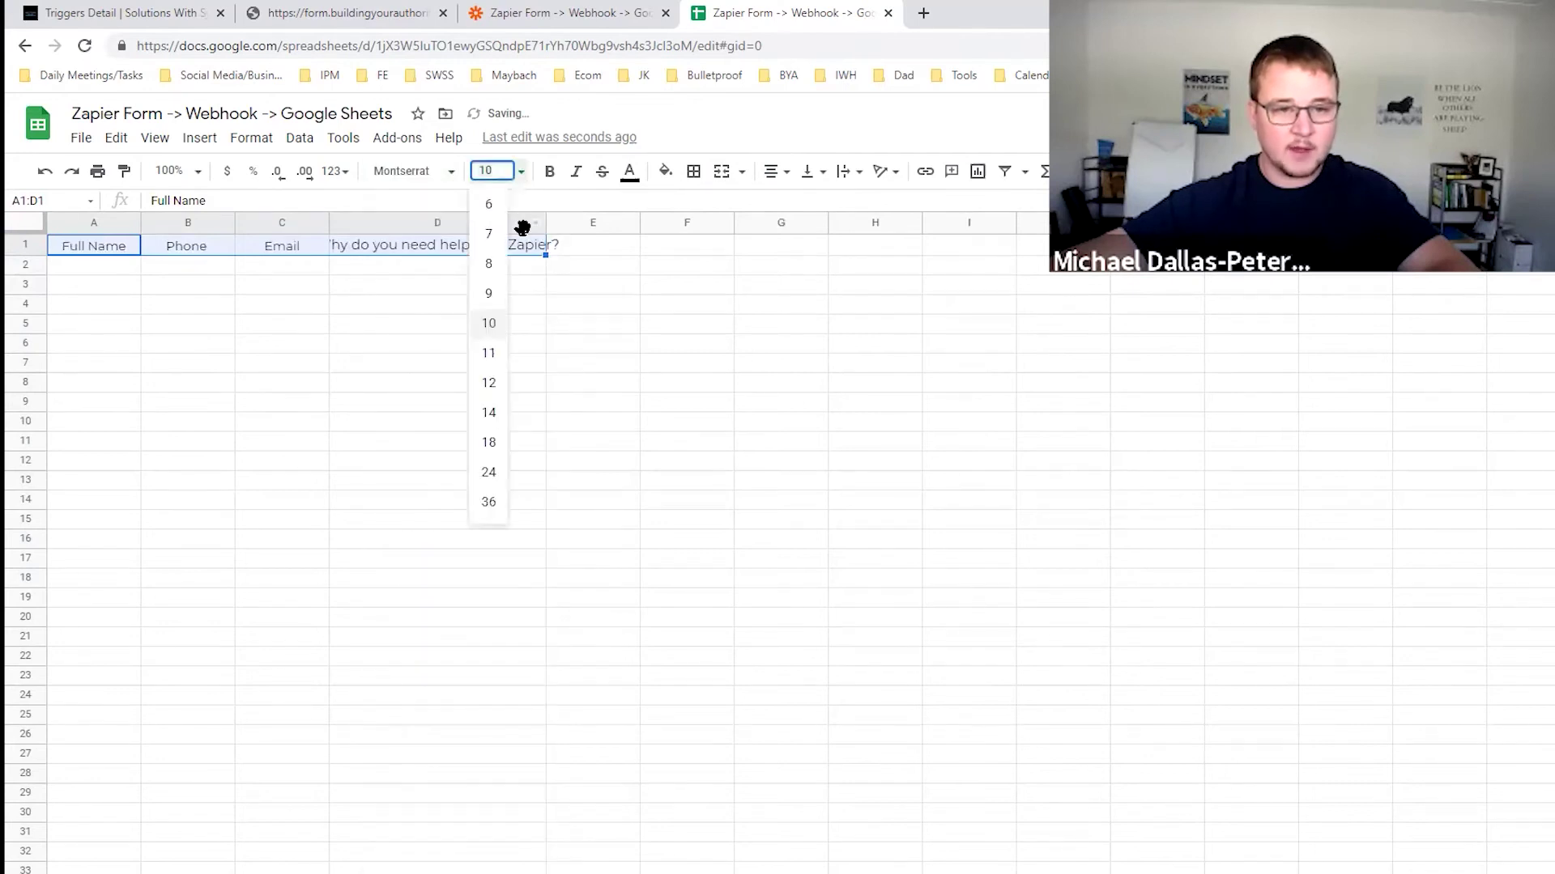
{"action": "left_click", "coordinate": [487, 328]}
{"action": "left_click", "coordinate": [348, 399]}
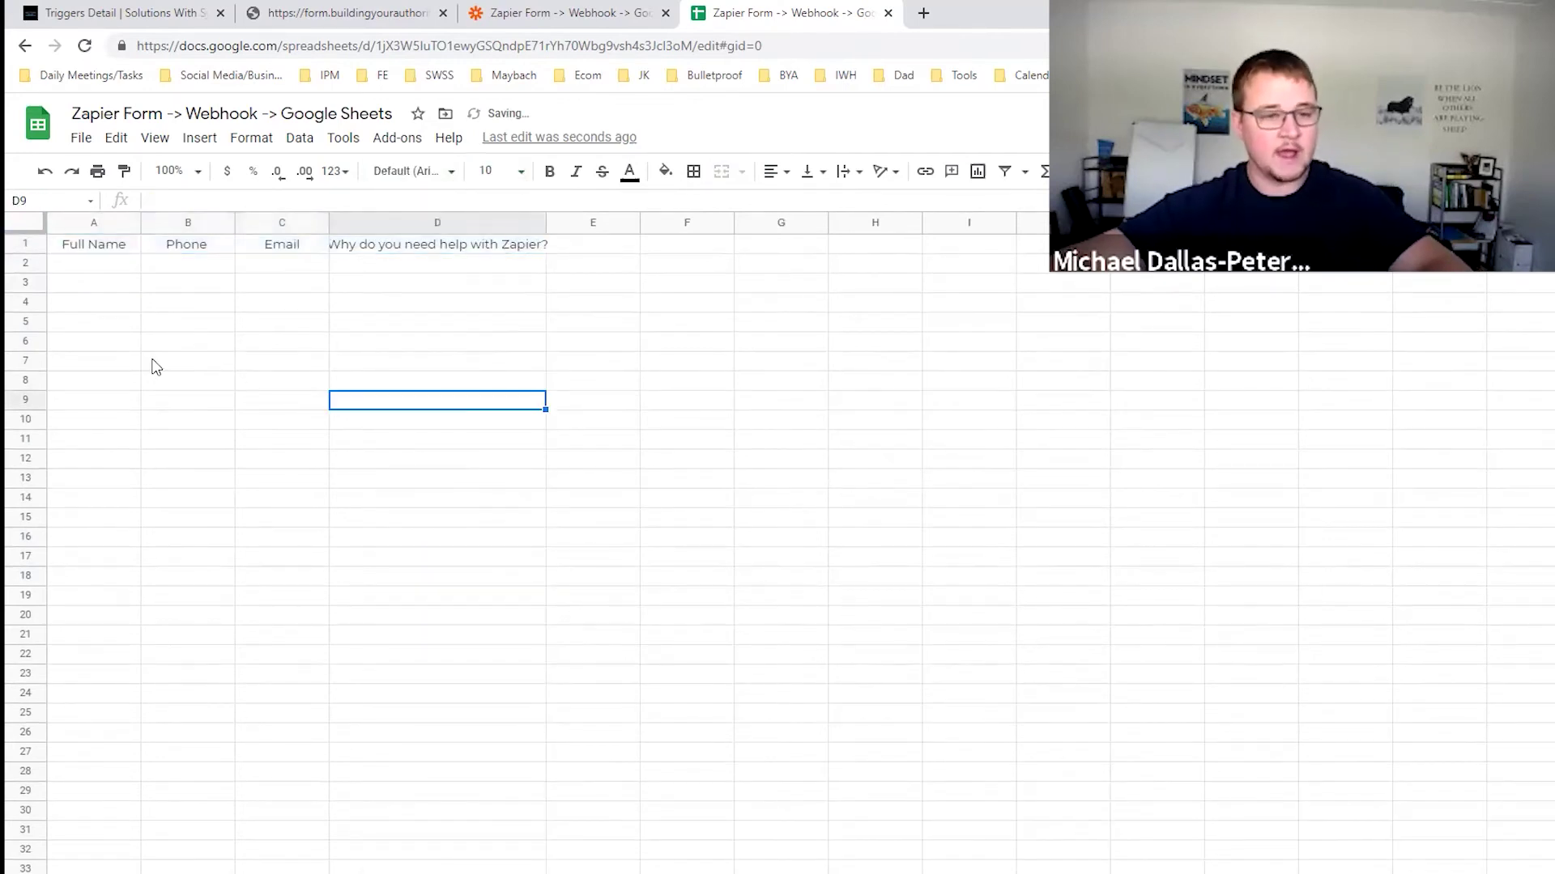
Point the action at My Google Drive's 'Zapier Form -> Webhook -> Google Sheets' spreadsheet.
{"action": "left_click", "coordinate": [495, 13]}
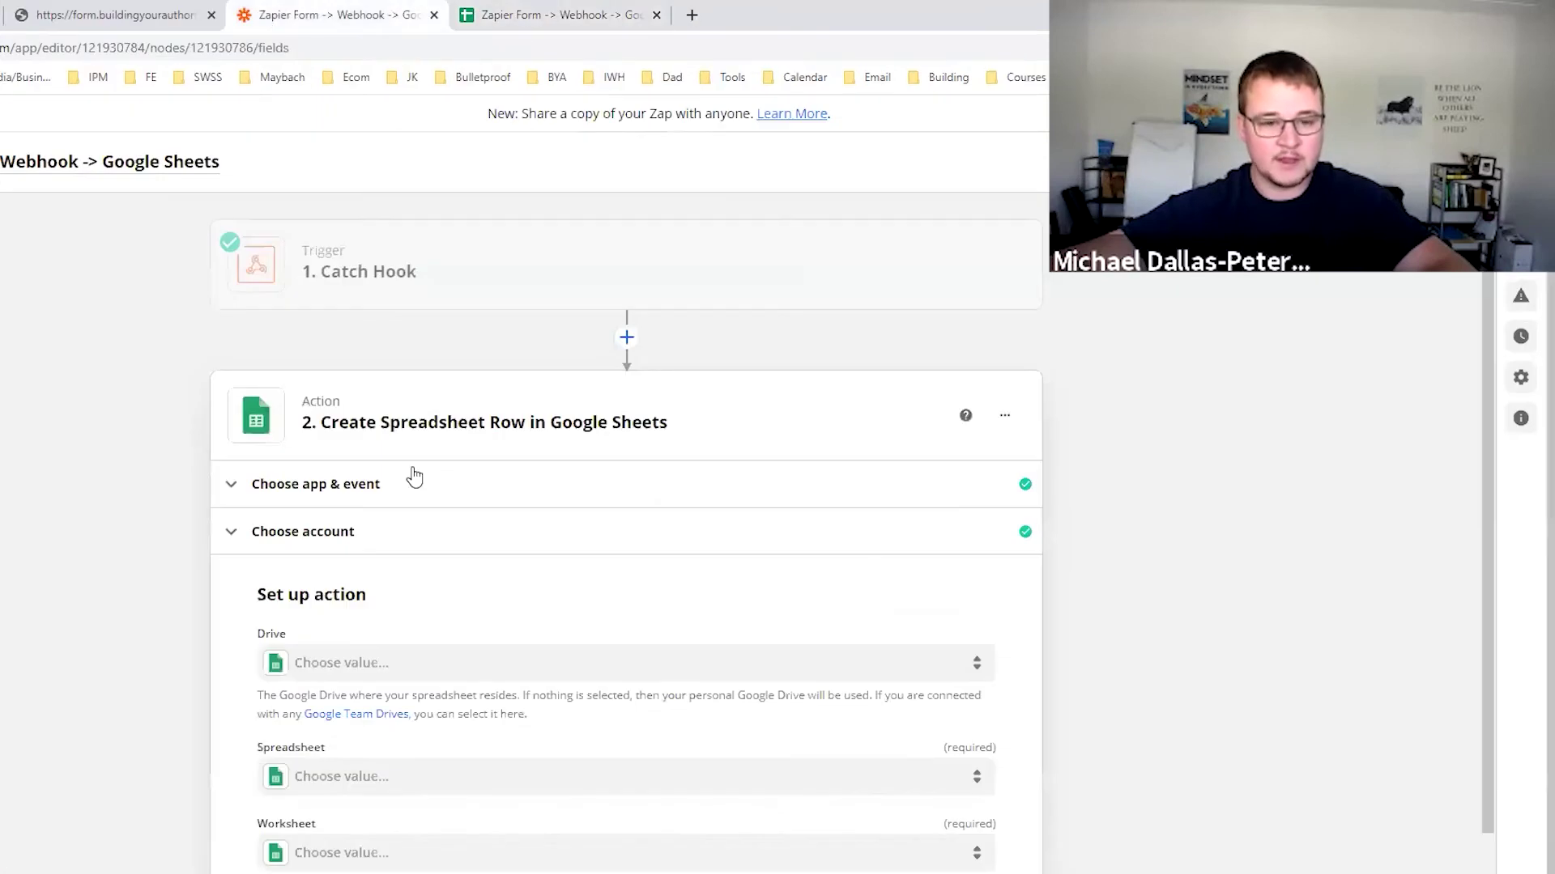
{"action": "scroll", "coordinate": [601, 489], "scroll_direction": "down", "scroll_amount": 2}
{"action": "left_click", "coordinate": [356, 528]}
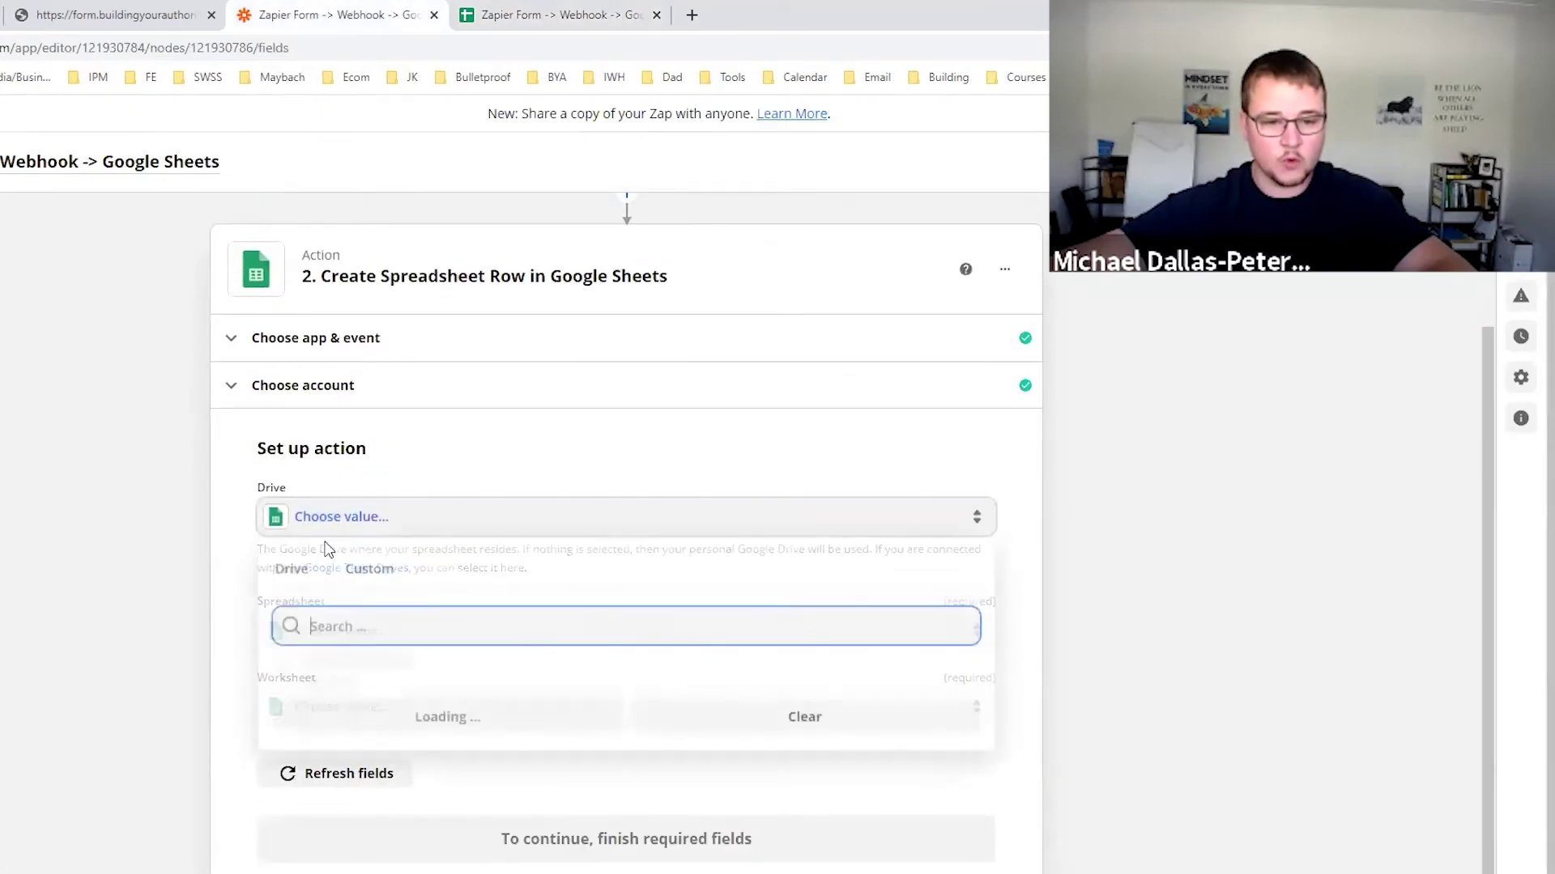
{"action": "left_click", "coordinate": [324, 684]}
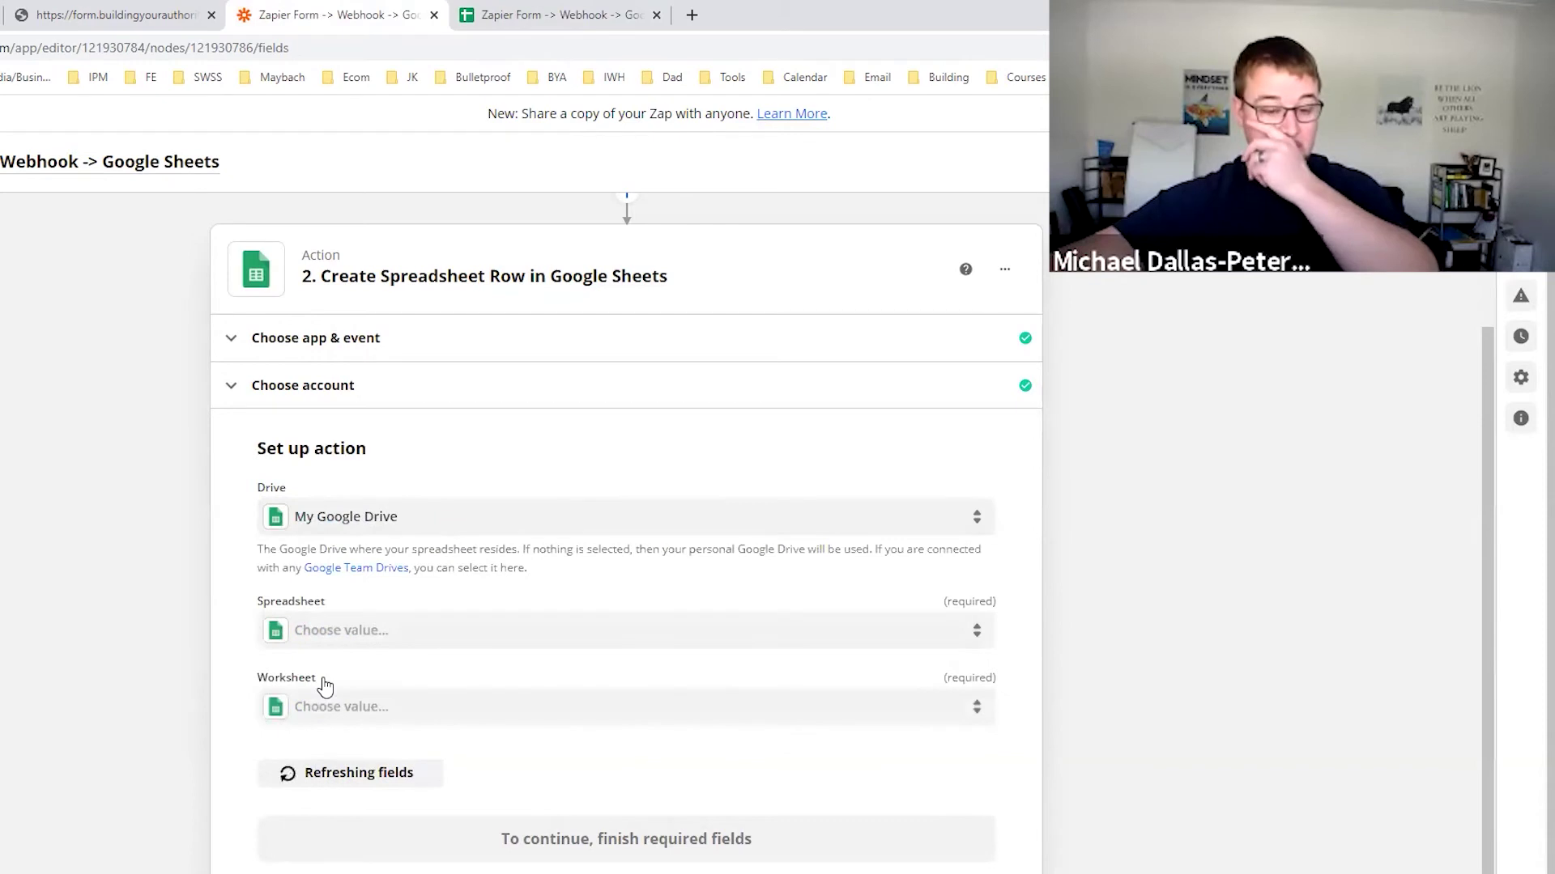
{"action": "left_click", "coordinate": [364, 631]}
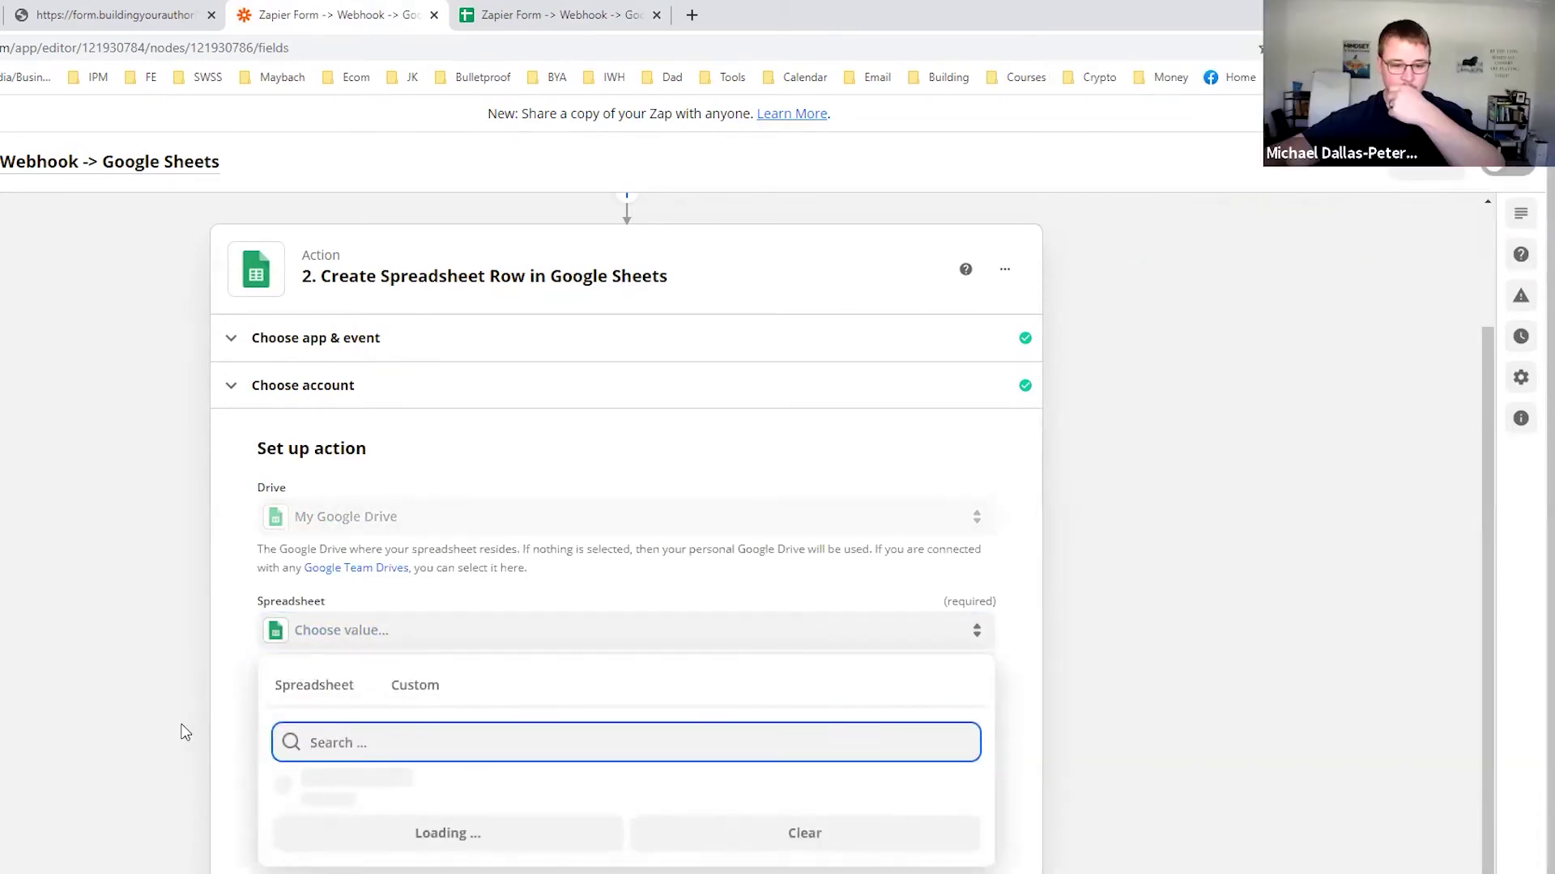
{"action": "scroll", "coordinate": [183, 725], "scroll_direction": "down", "scroll_amount": 1}
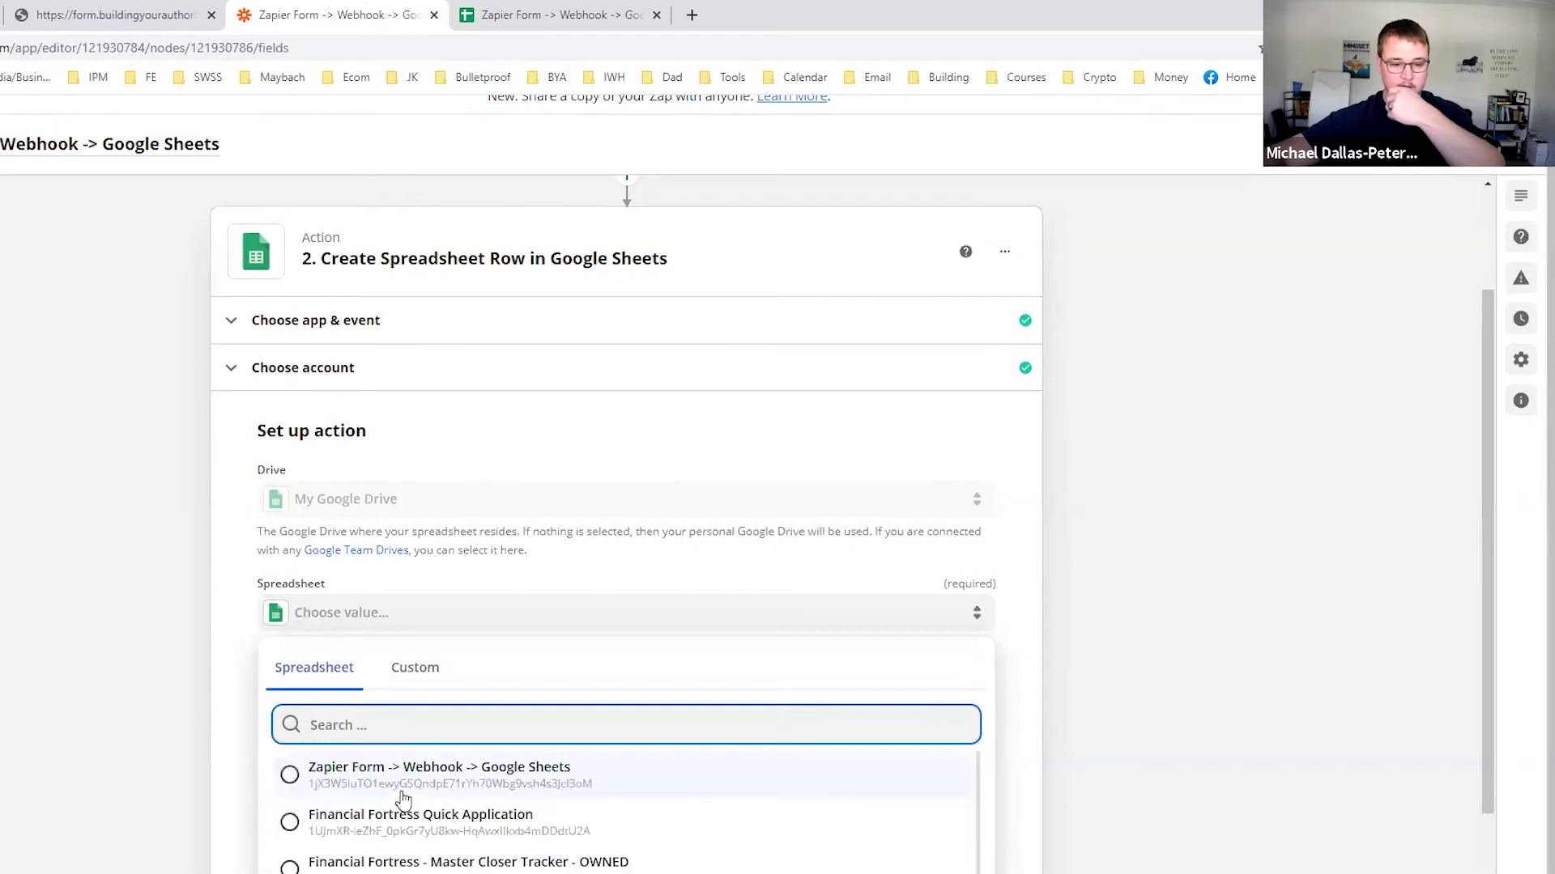
{"action": "left_click", "coordinate": [400, 775]}
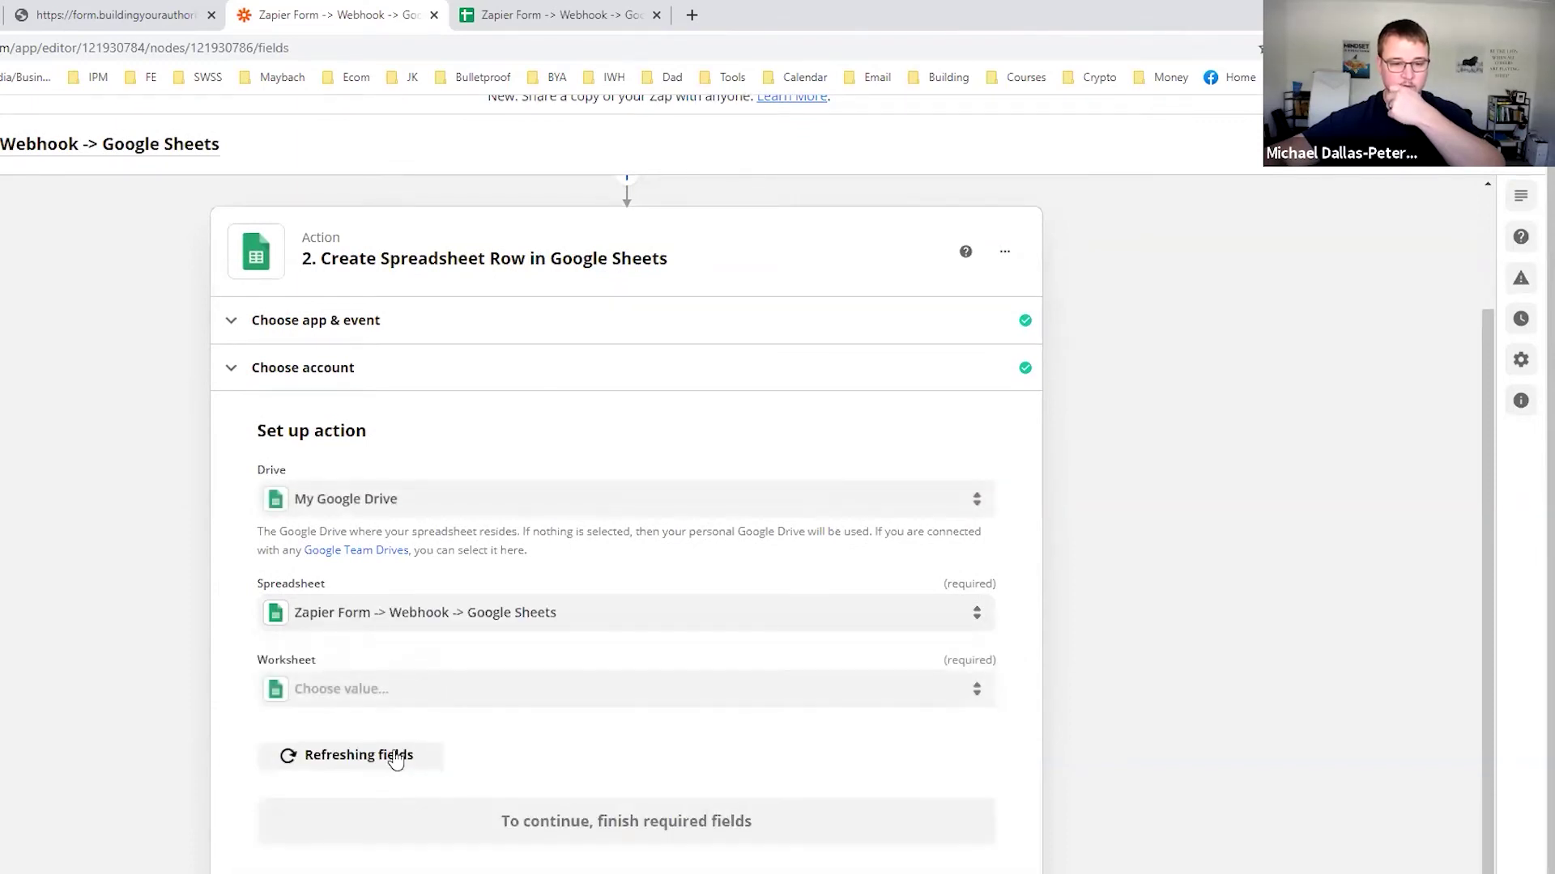
Choose Sheet1 as the worksheet and verify its column headers against the spreadsheet.
{"action": "left_click", "coordinate": [348, 695]}
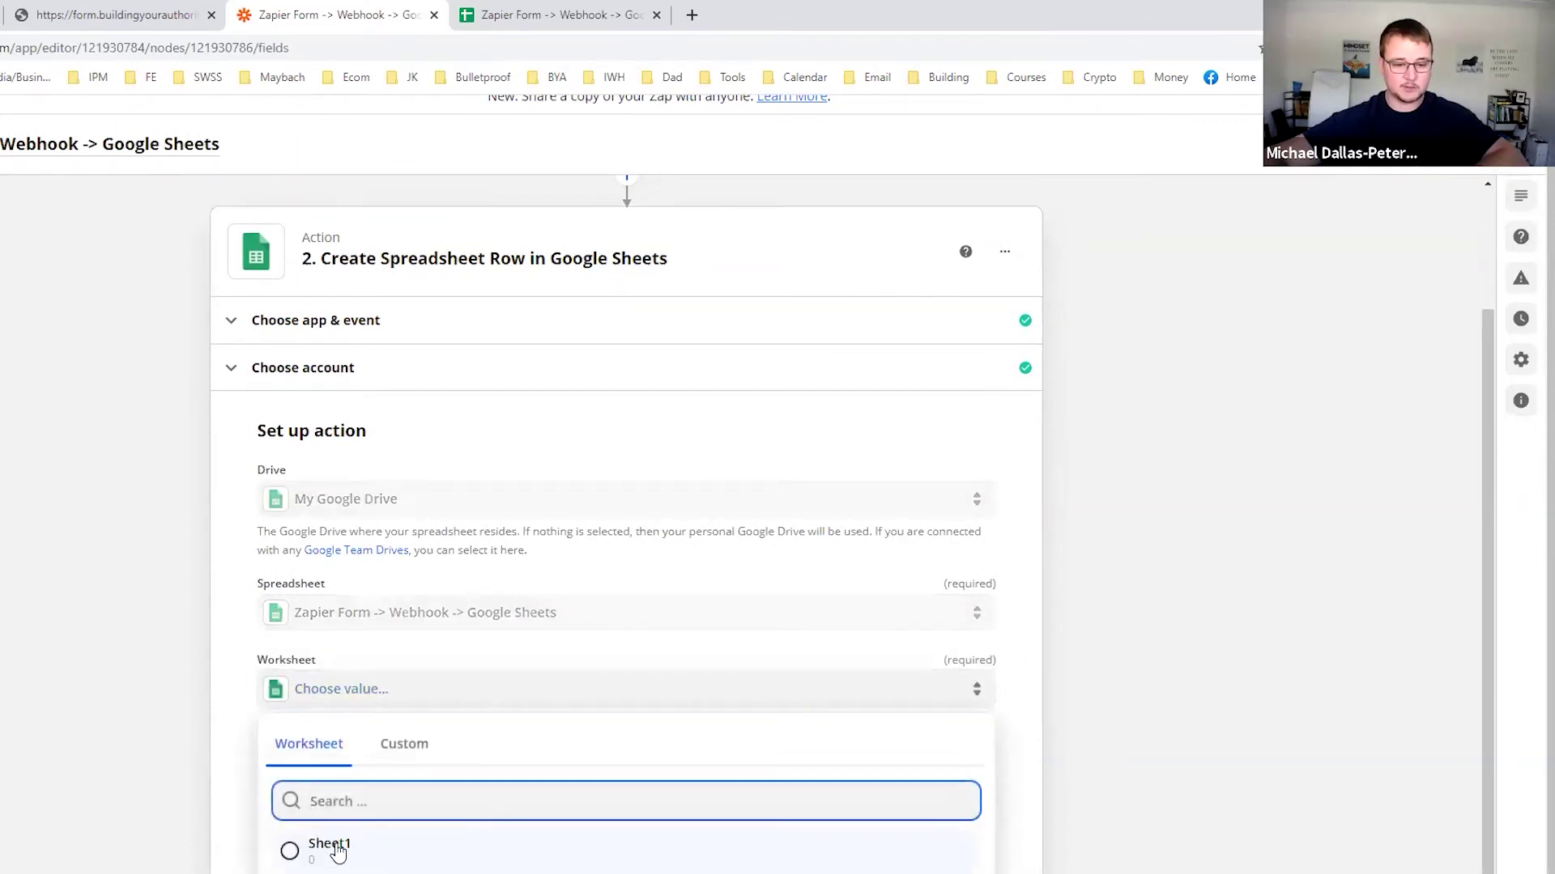
{"action": "left_click", "coordinate": [333, 846]}
{"action": "left_click", "coordinate": [519, 16]}
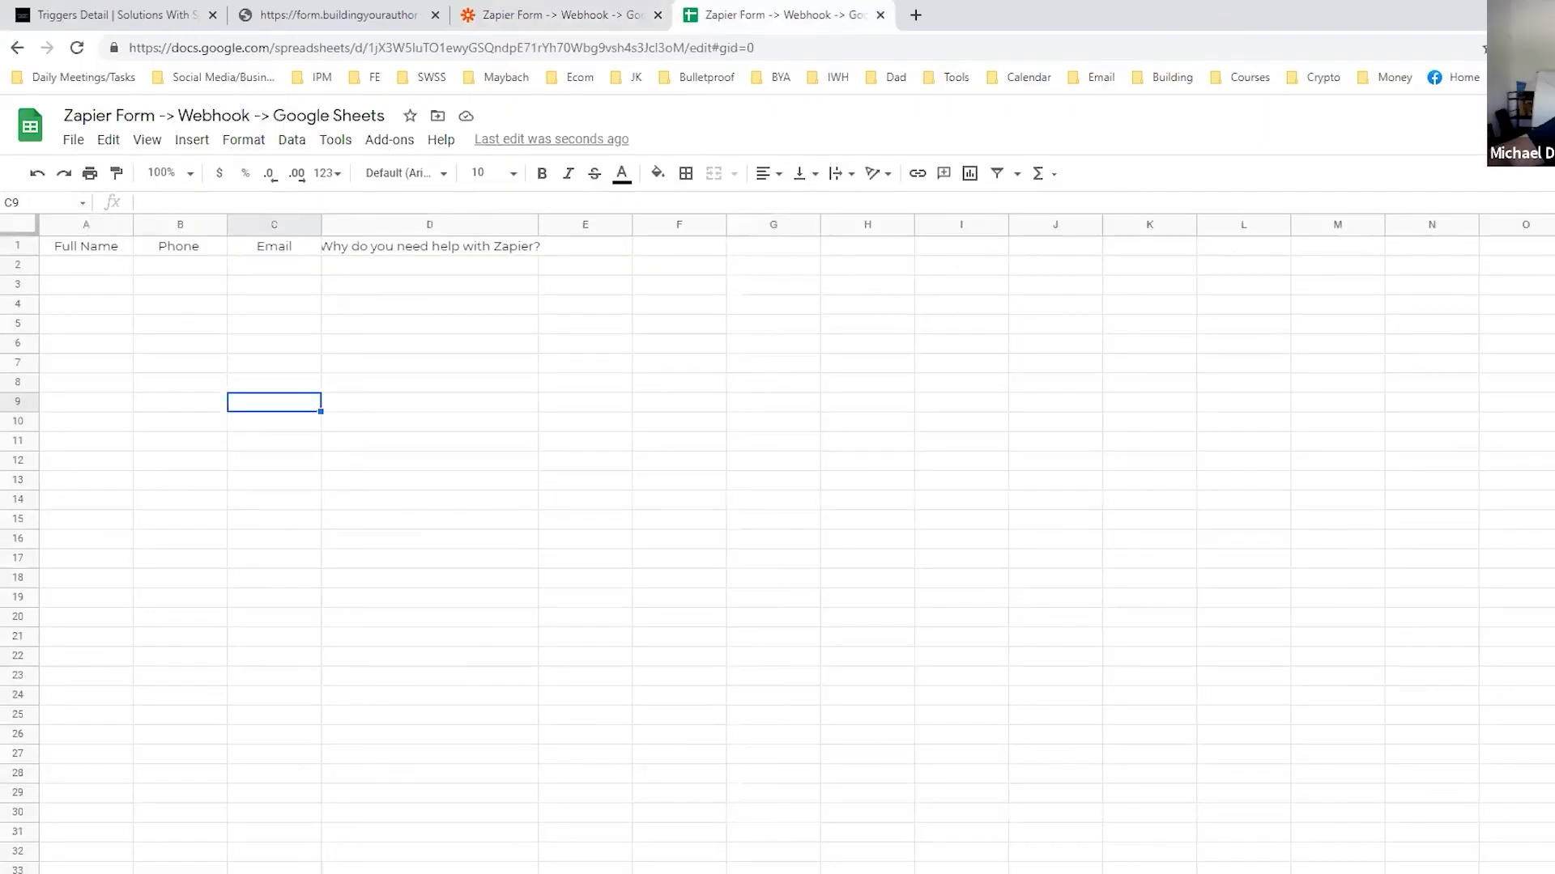
{"action": "left_click", "coordinate": [484, 24]}
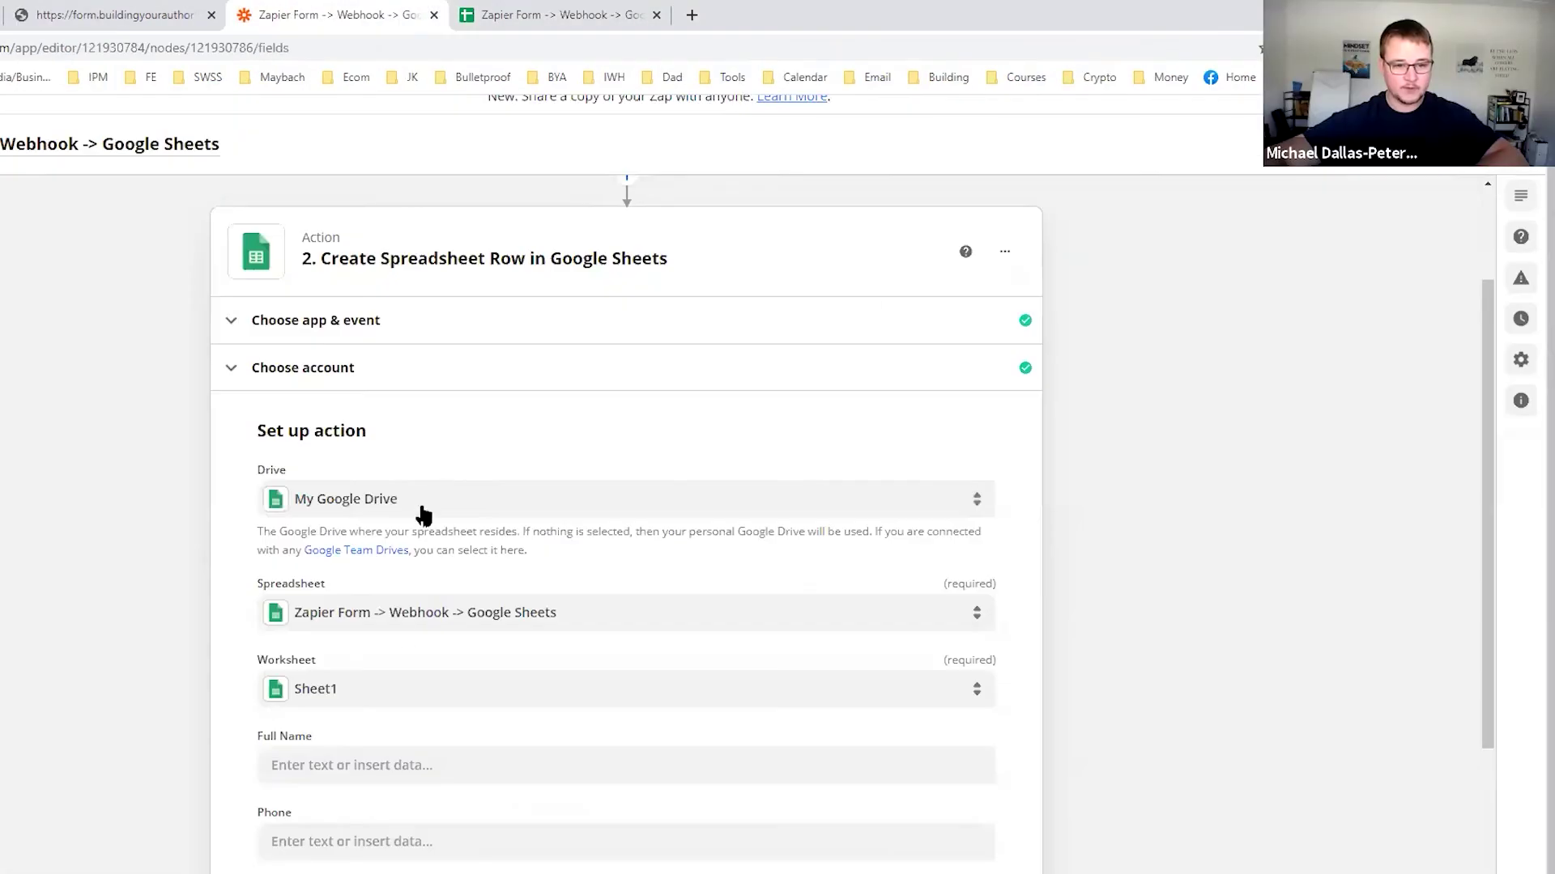
{"action": "scroll", "coordinate": [422, 515], "scroll_direction": "down", "scroll_amount": 4}
{"action": "left_click", "coordinate": [355, 468]}
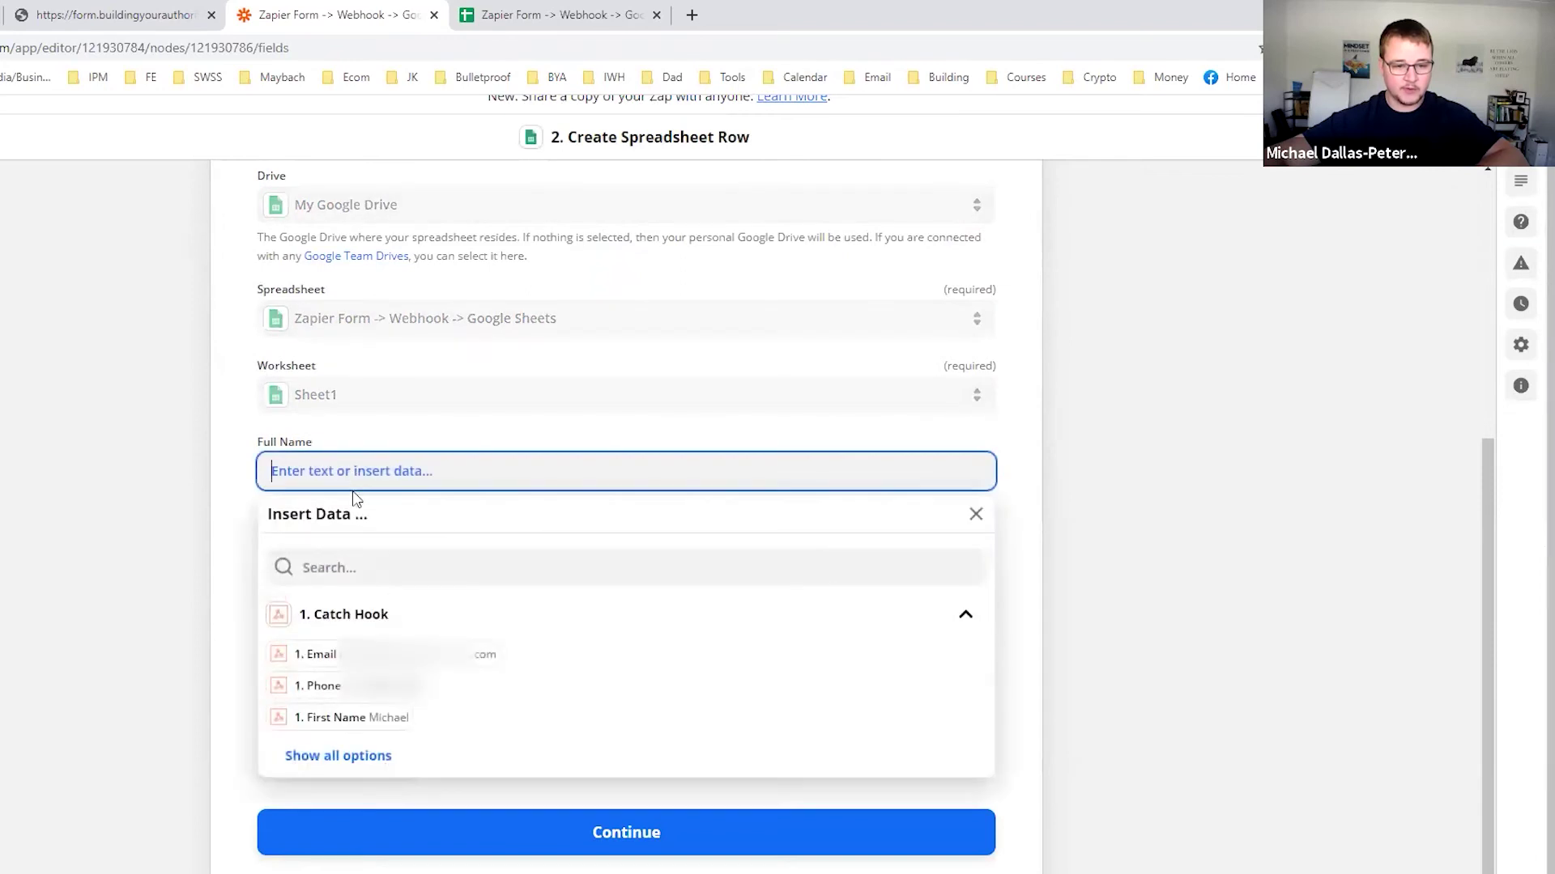
Map Full Name and Phone to the Catch Hook's full name and phone values.
{"action": "scroll", "coordinate": [369, 486], "scroll_direction": "up", "scroll_amount": 6}
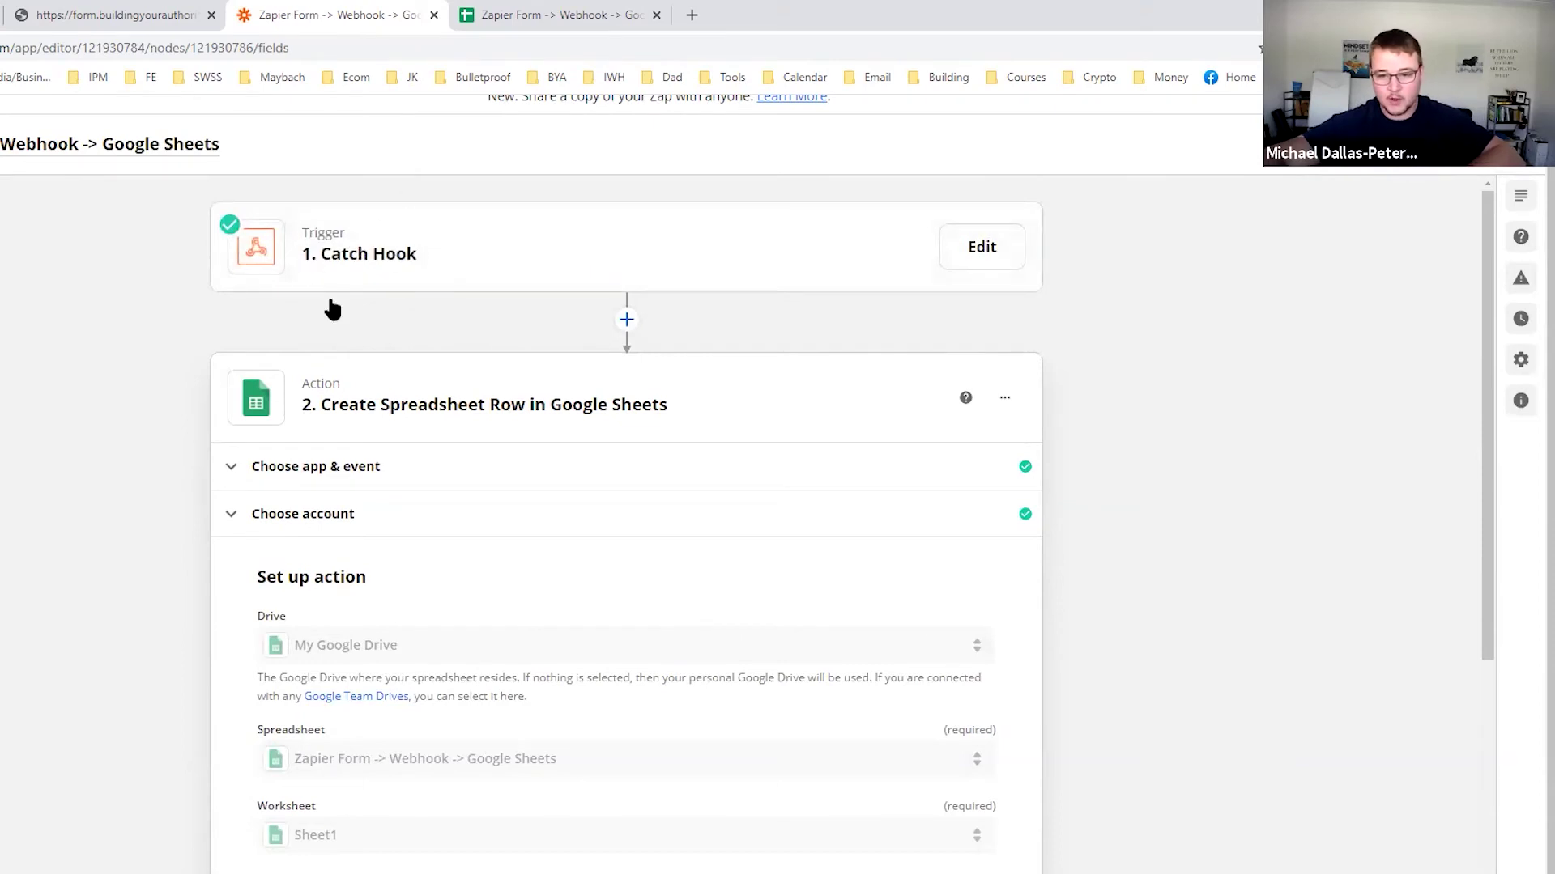
{"action": "scroll", "coordinate": [348, 389], "scroll_direction": "down", "scroll_amount": 6}
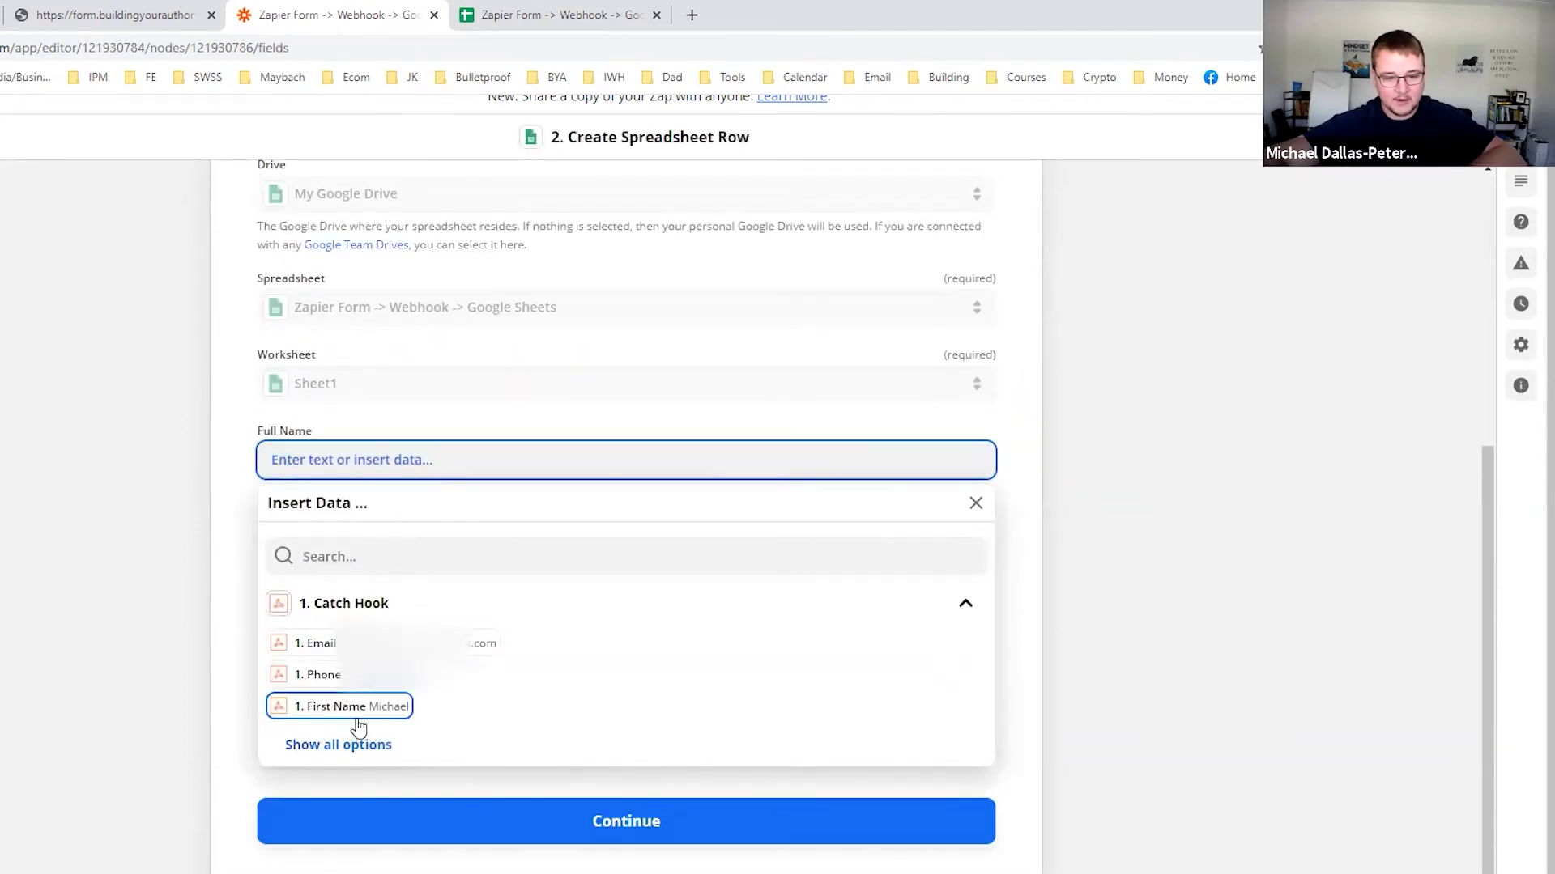
{"action": "left_click", "coordinate": [344, 755]}
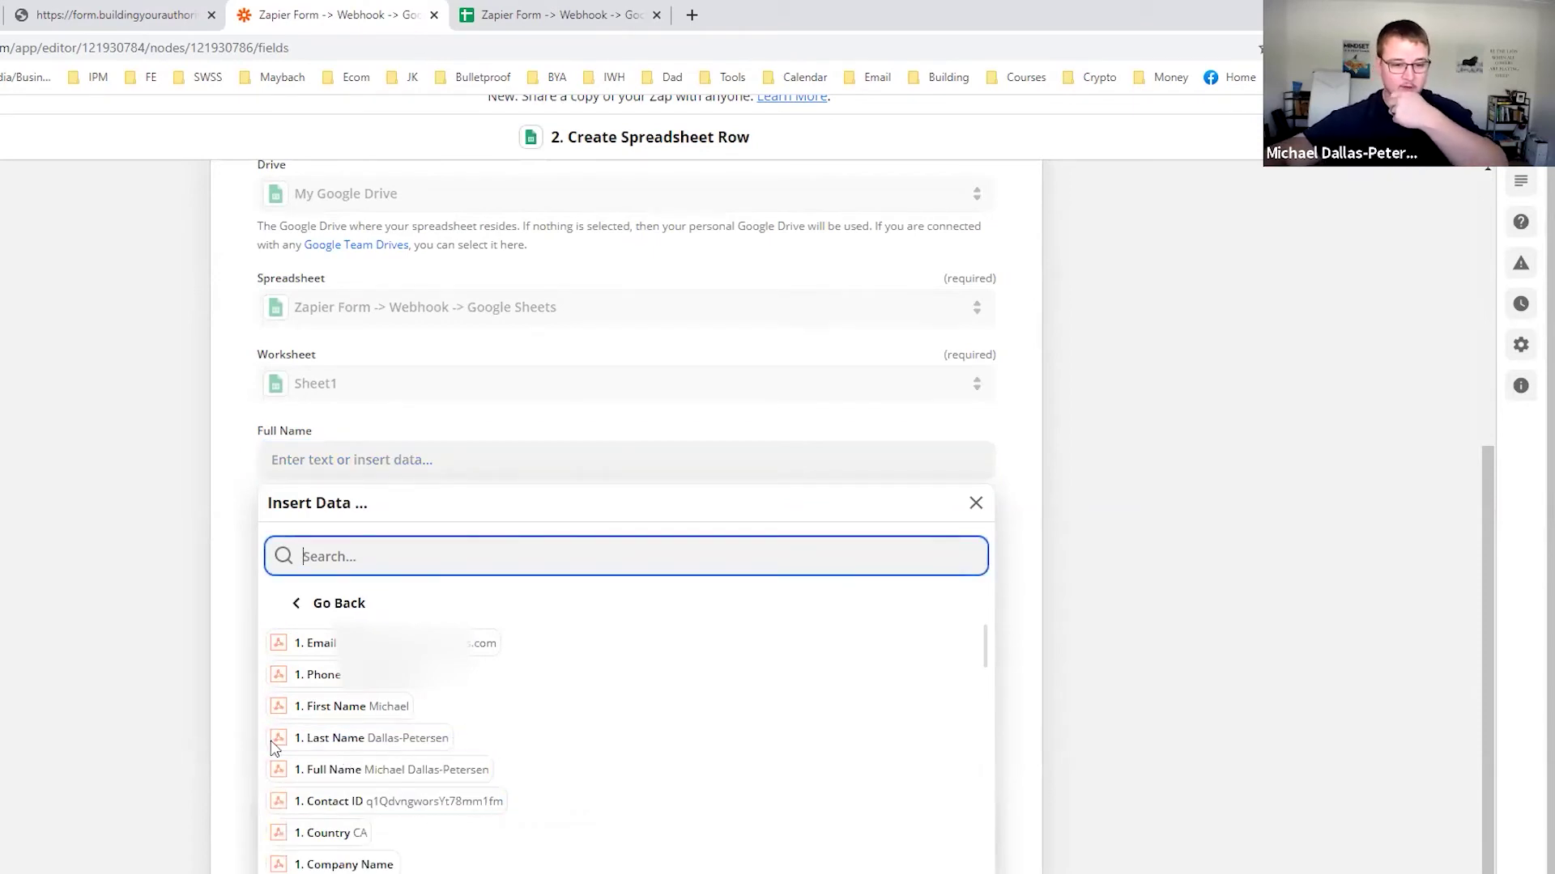
{"action": "left_click", "coordinate": [340, 769]}
{"action": "left_click", "coordinate": [240, 609]}
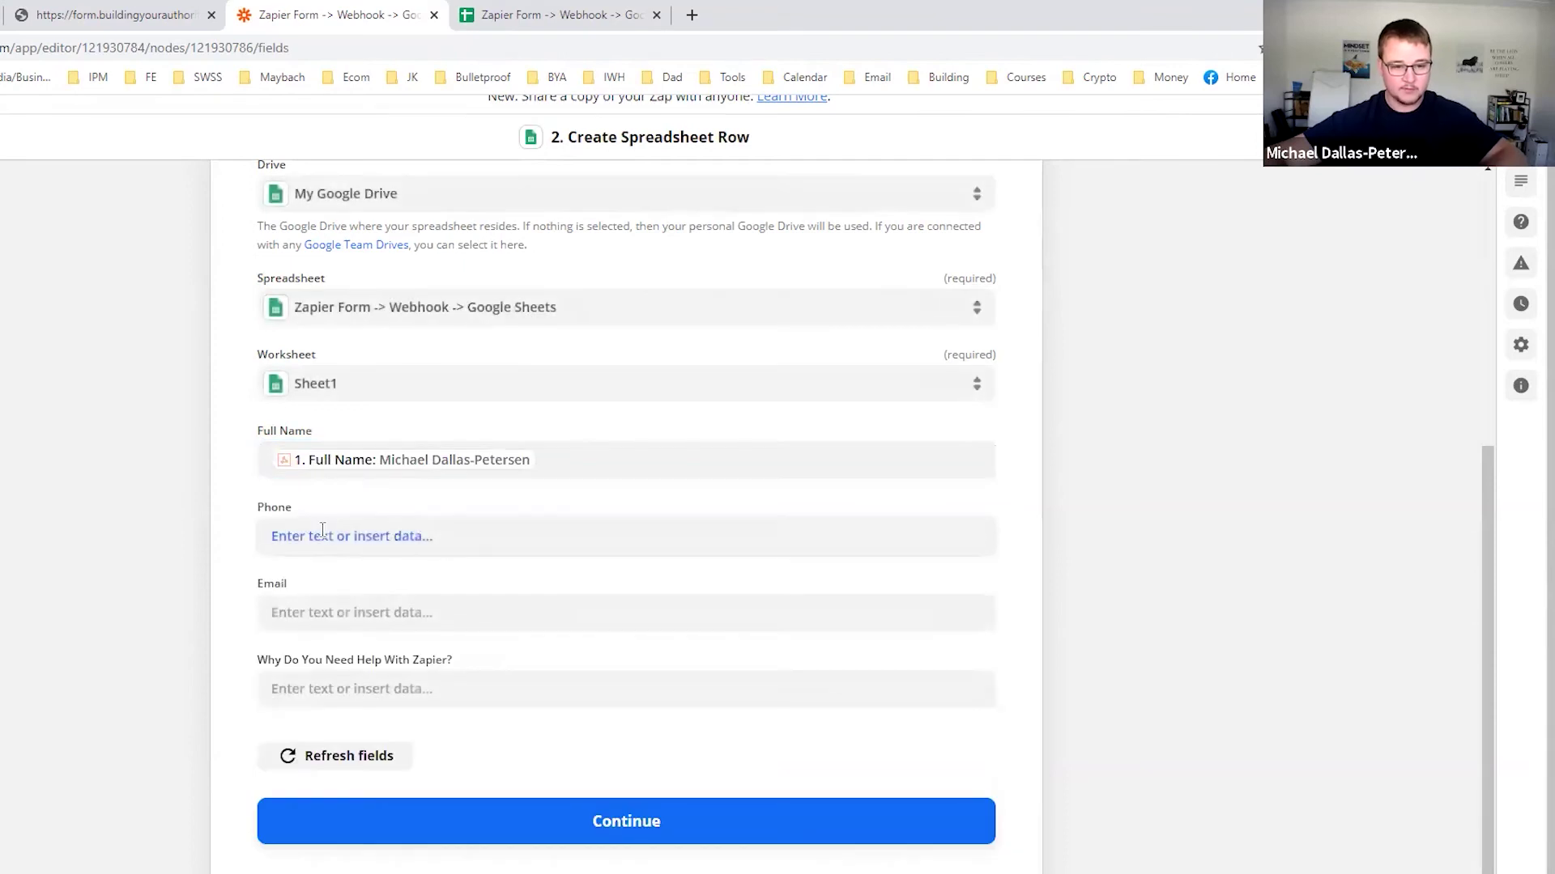
{"action": "left_click", "coordinate": [322, 534]}
{"action": "left_click", "coordinate": [348, 751]}
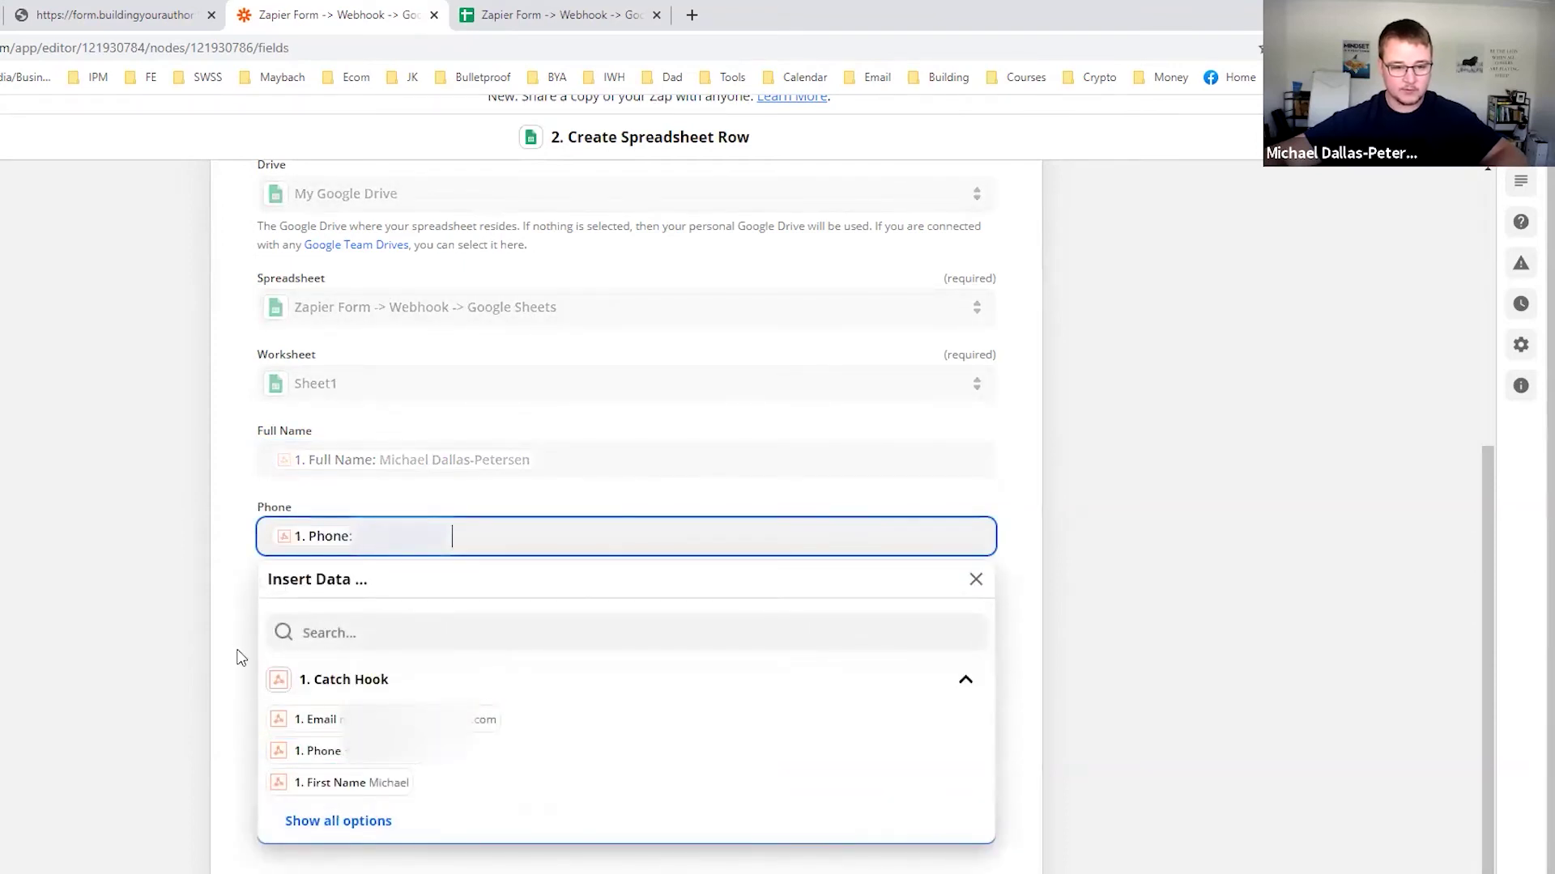
{"action": "left_click", "coordinate": [236, 654]}
Map Email and 'Why Do You Need Help With Zapier?' (searched 'why do') to Catch Hook data, then continue.
{"action": "left_click", "coordinate": [340, 612]}
{"action": "left_click", "coordinate": [339, 796]}
{"action": "left_click", "coordinate": [226, 739]}
{"action": "left_click", "coordinate": [323, 693]}
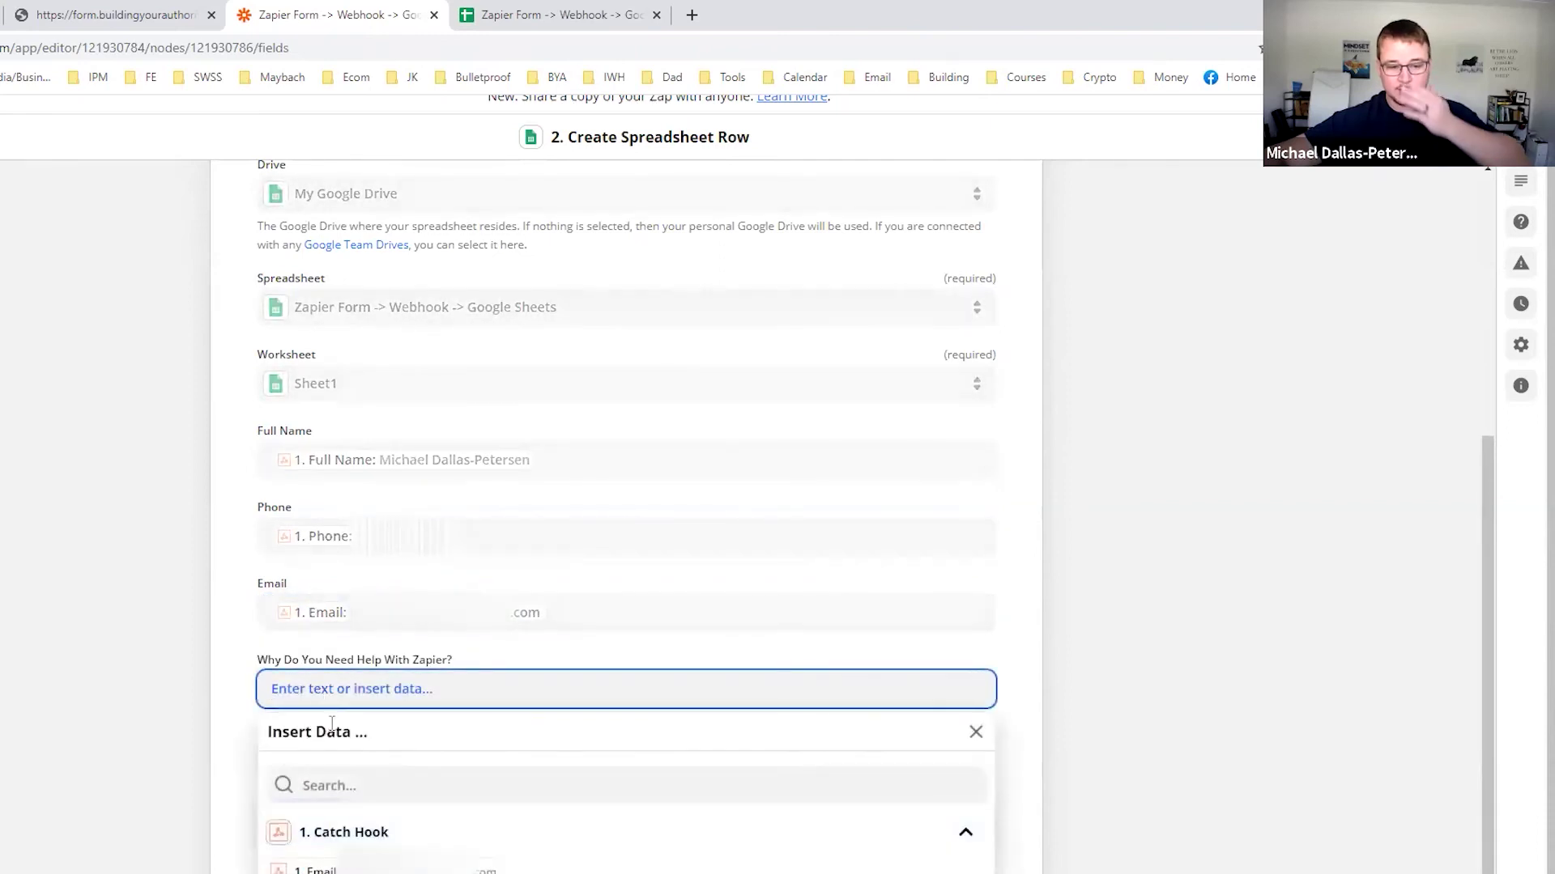
{"action": "left_click", "coordinate": [341, 723]}
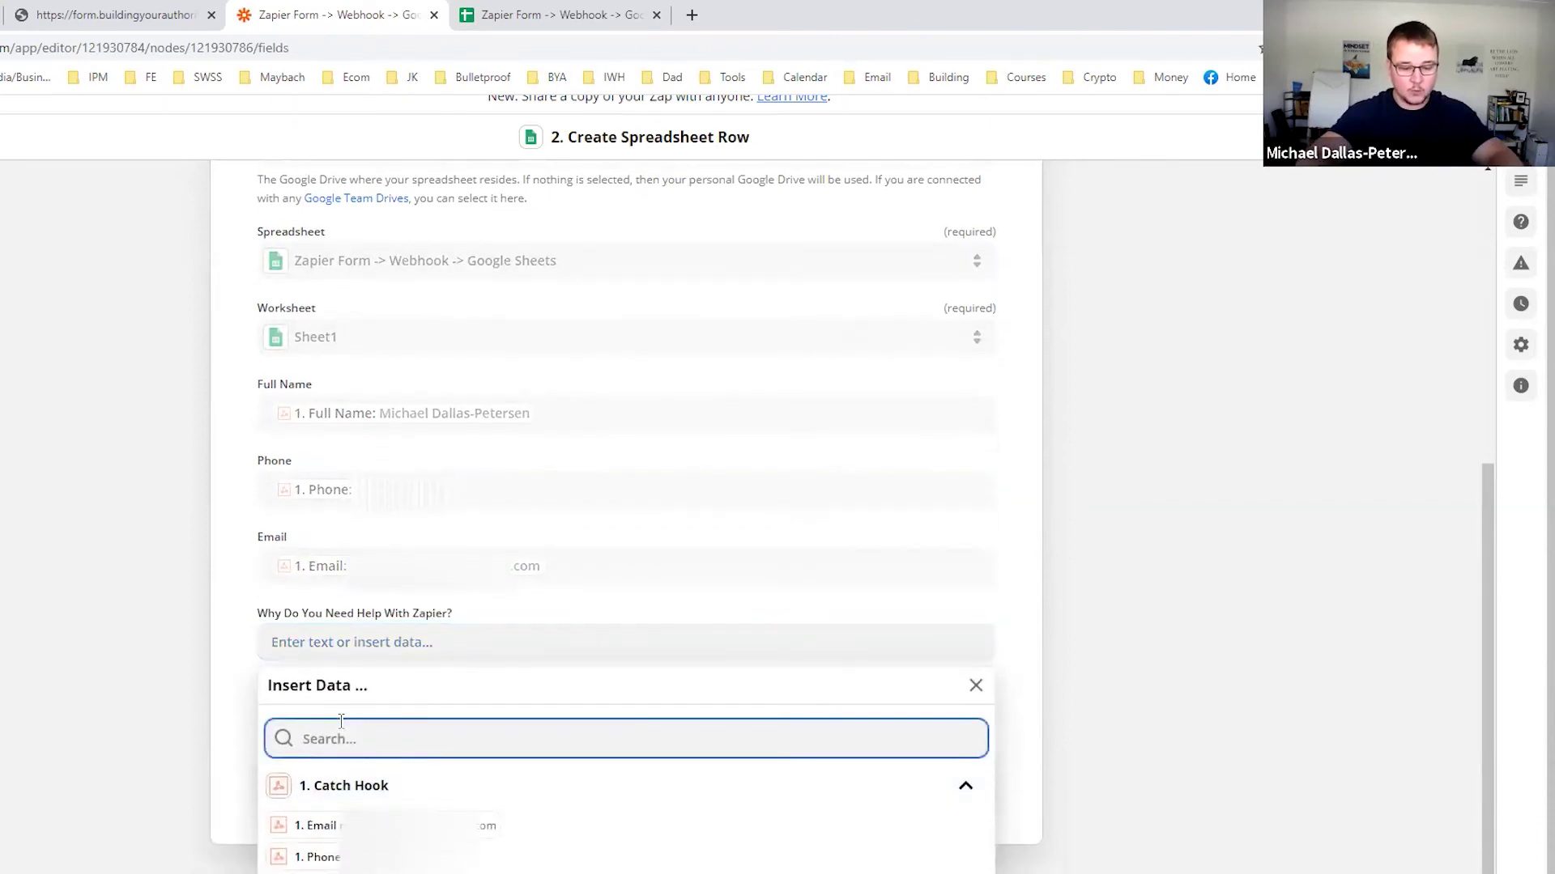
{"action": "type", "text": "why do you"}
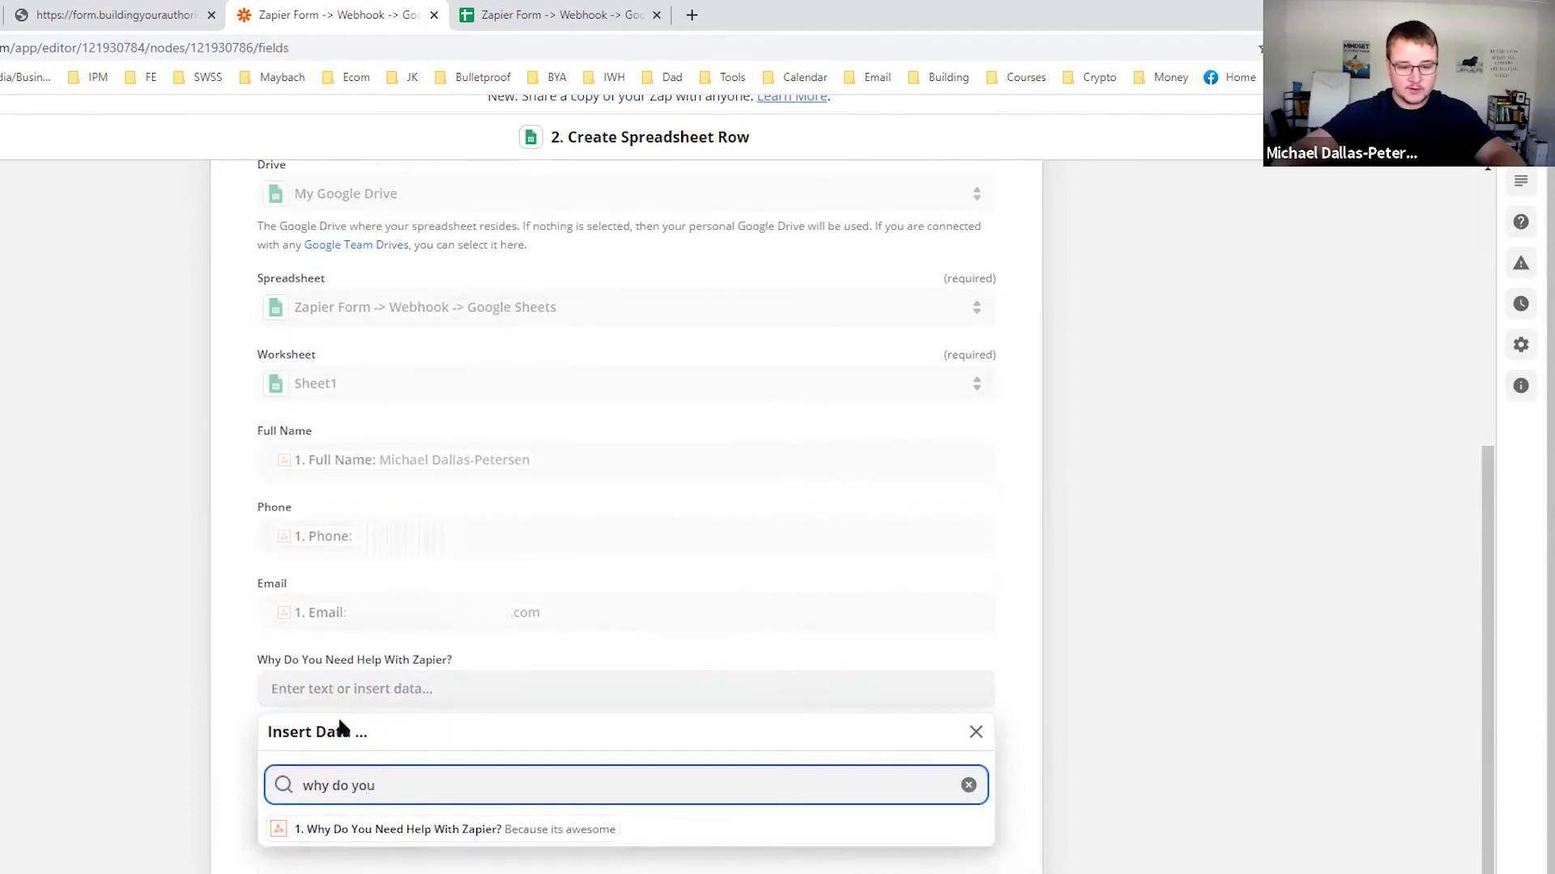
{"action": "left_click", "coordinate": [319, 831]}
{"action": "left_click", "coordinate": [160, 698]}
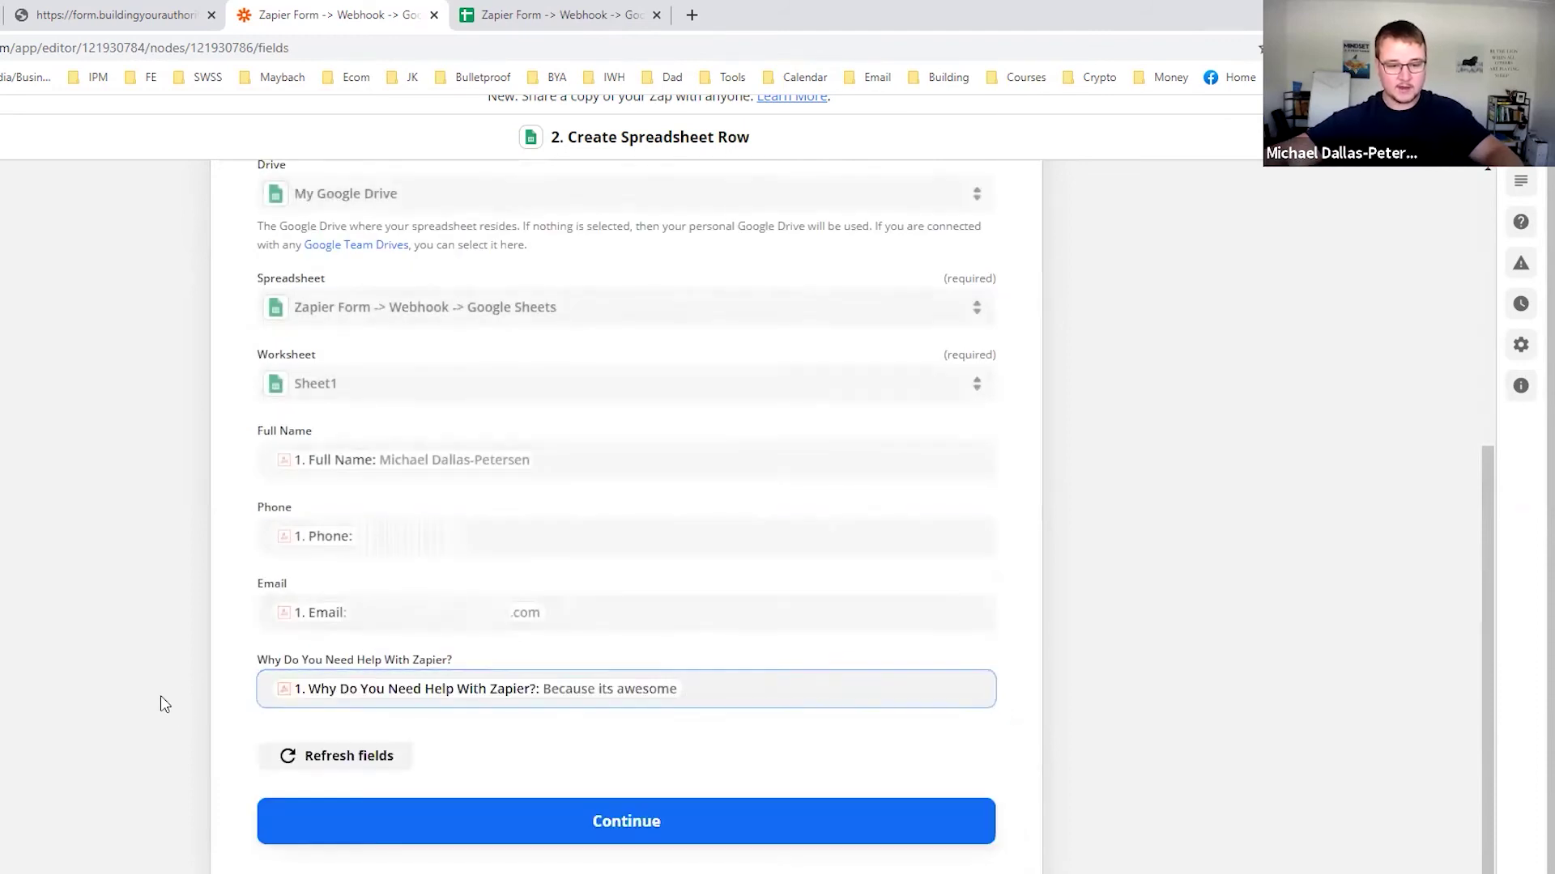
{"action": "left_click", "coordinate": [493, 839]}
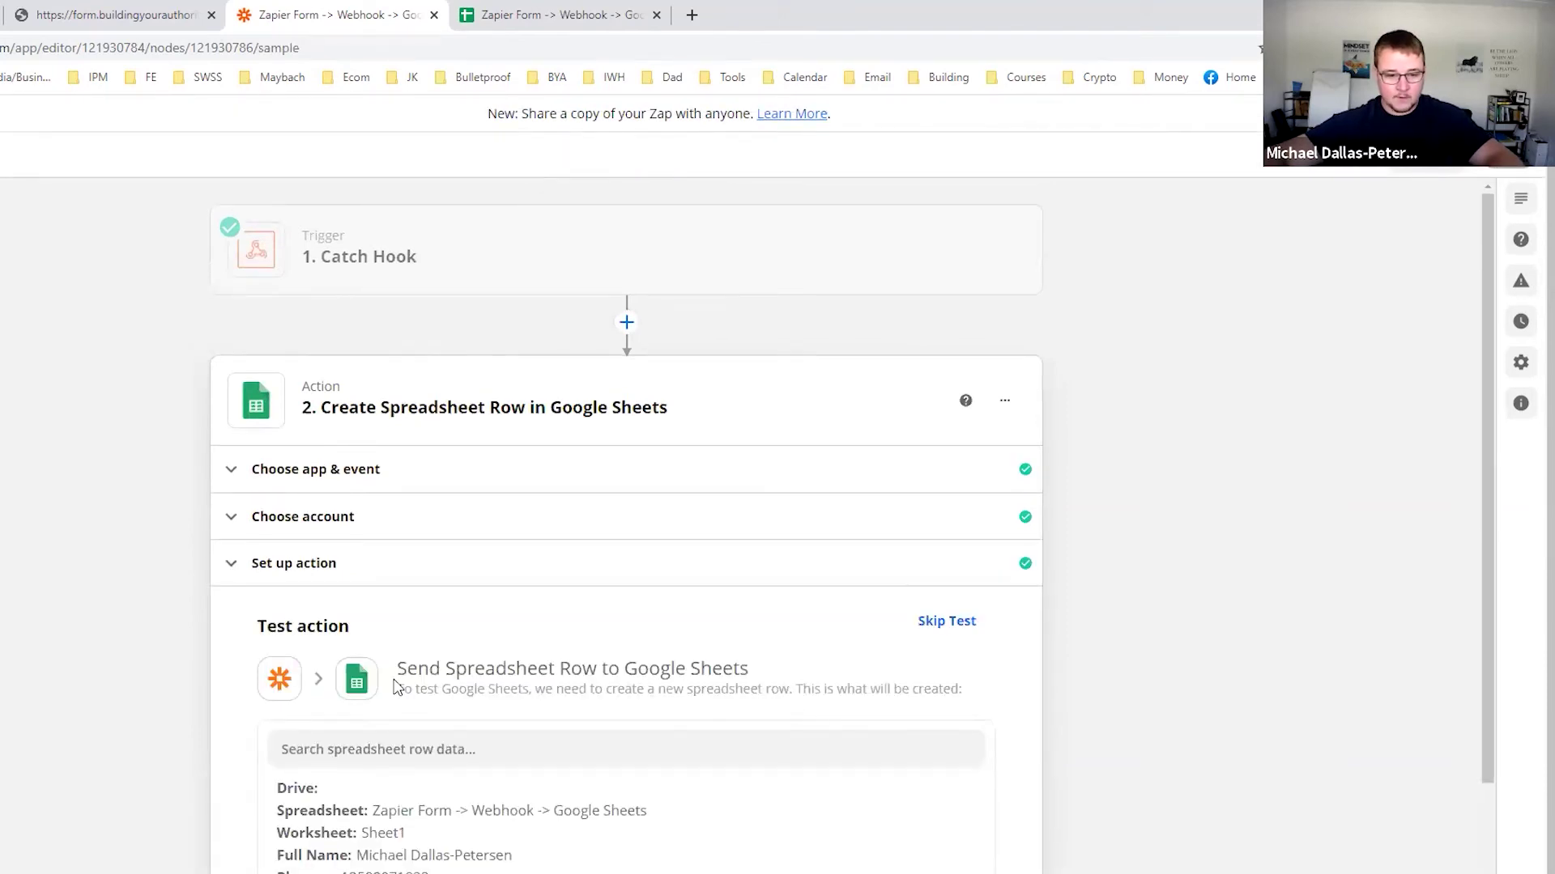
Run Test & Review to send the sample row, then view it in the spreadsheet.
{"action": "scroll", "coordinate": [399, 684], "scroll_direction": "down", "scroll_amount": 3}
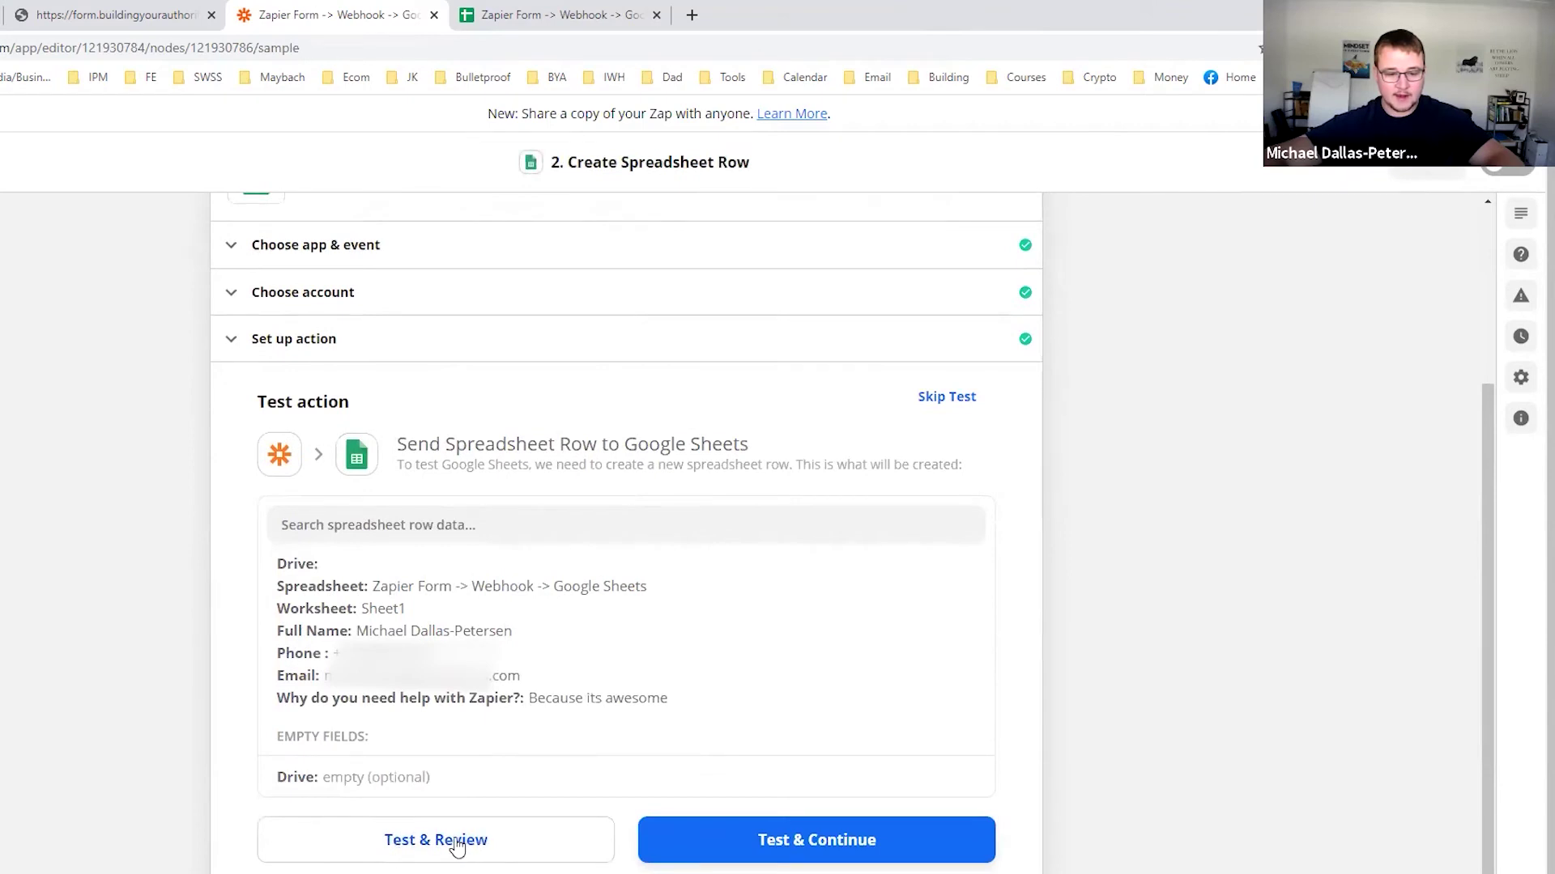
{"action": "left_click", "coordinate": [809, 846]}
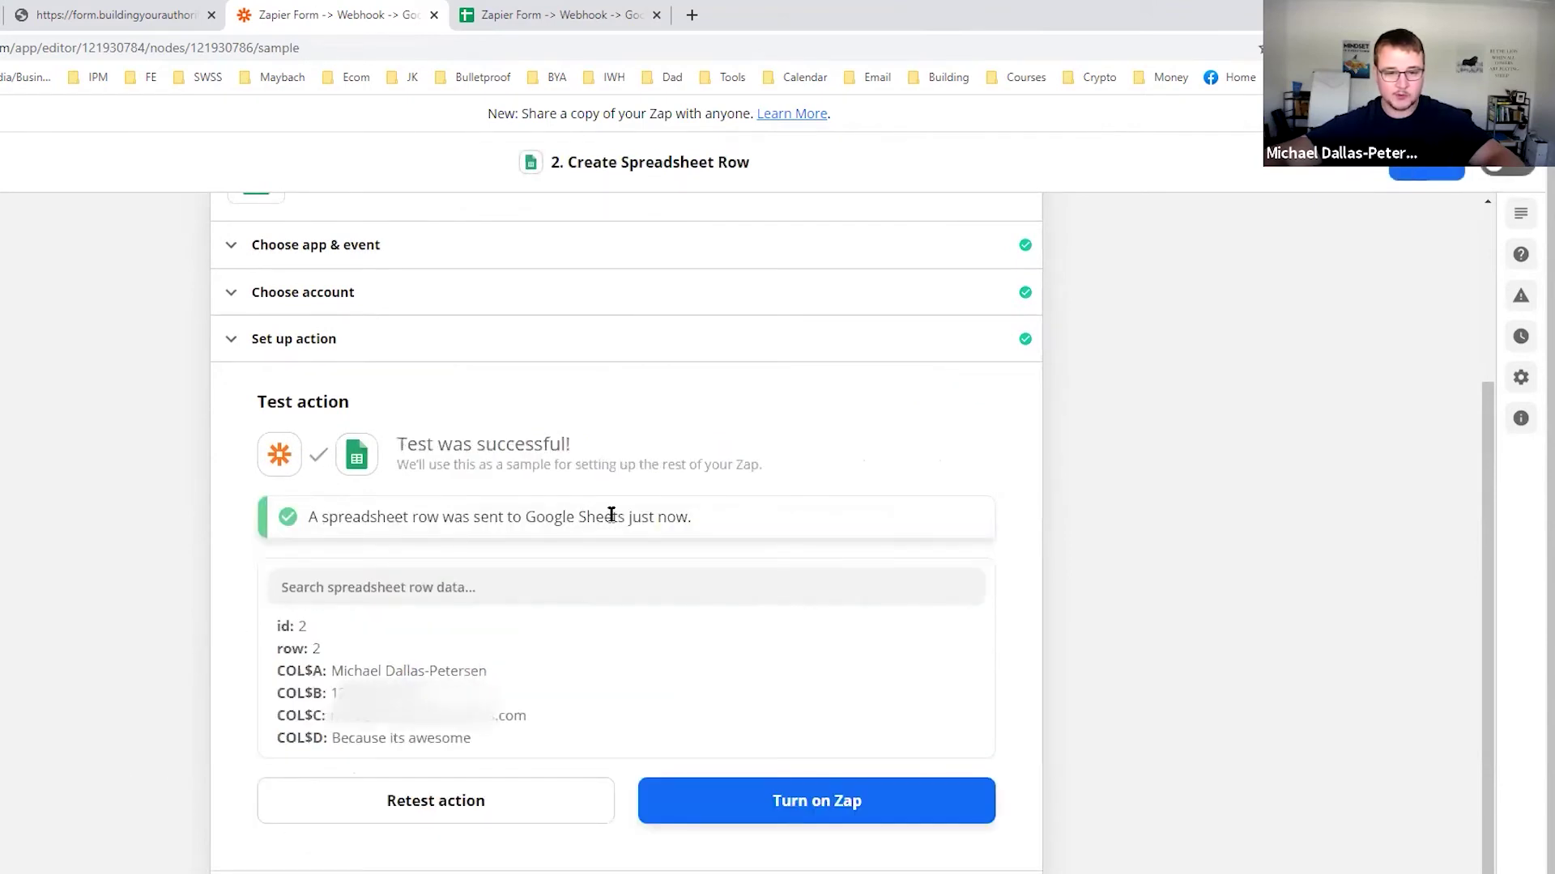
{"action": "left_click", "coordinate": [522, 12]}
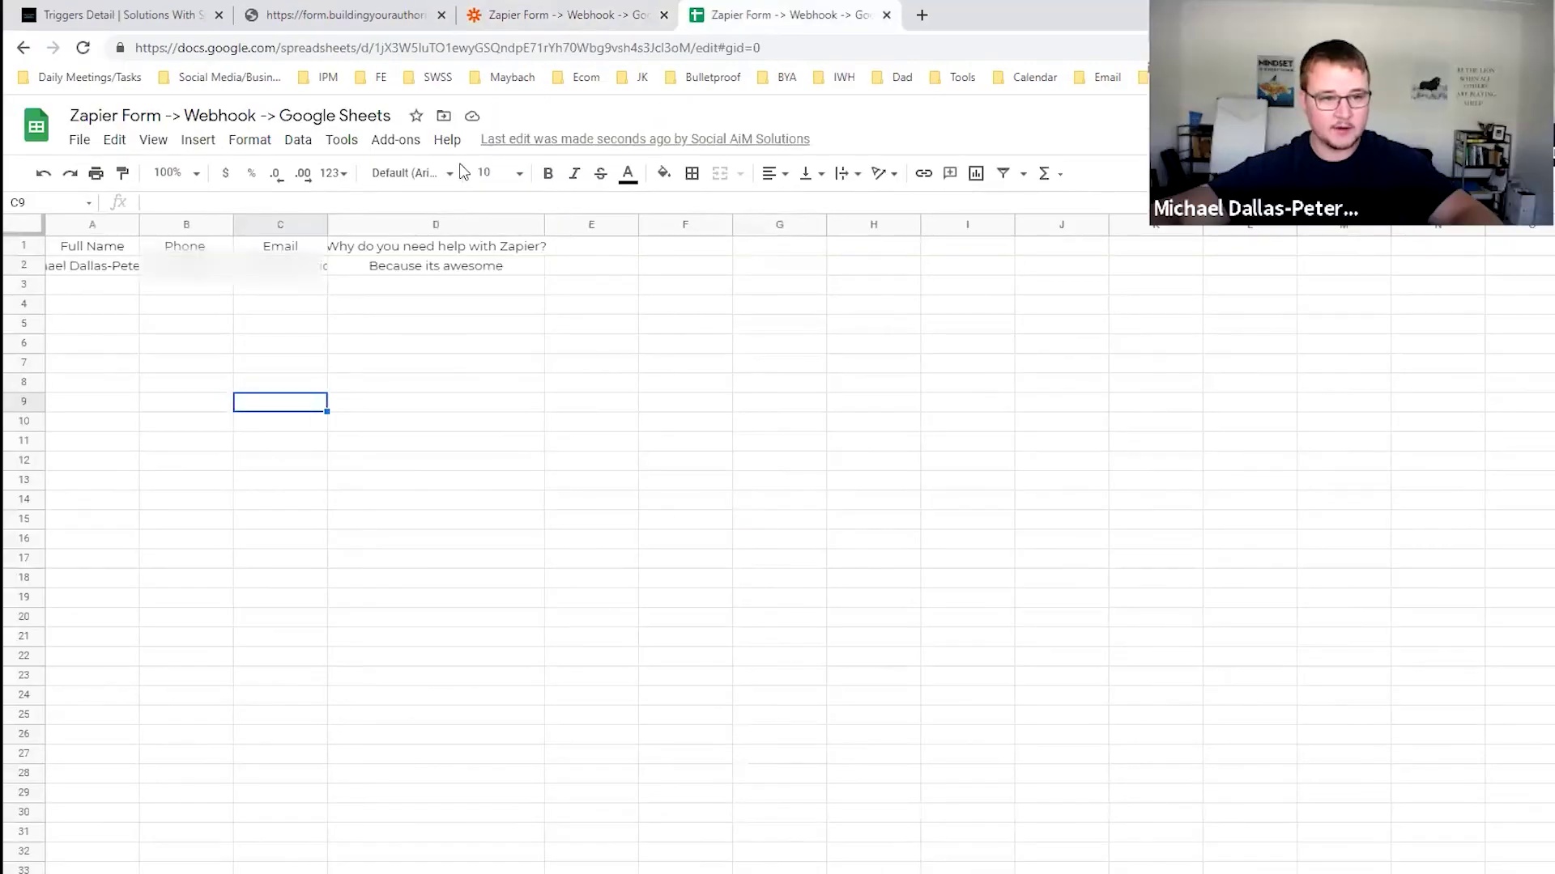
Auto-fit columns C, B and A to the test row's email, phone and name.
{"action": "double_click", "coordinate": [327, 224]}
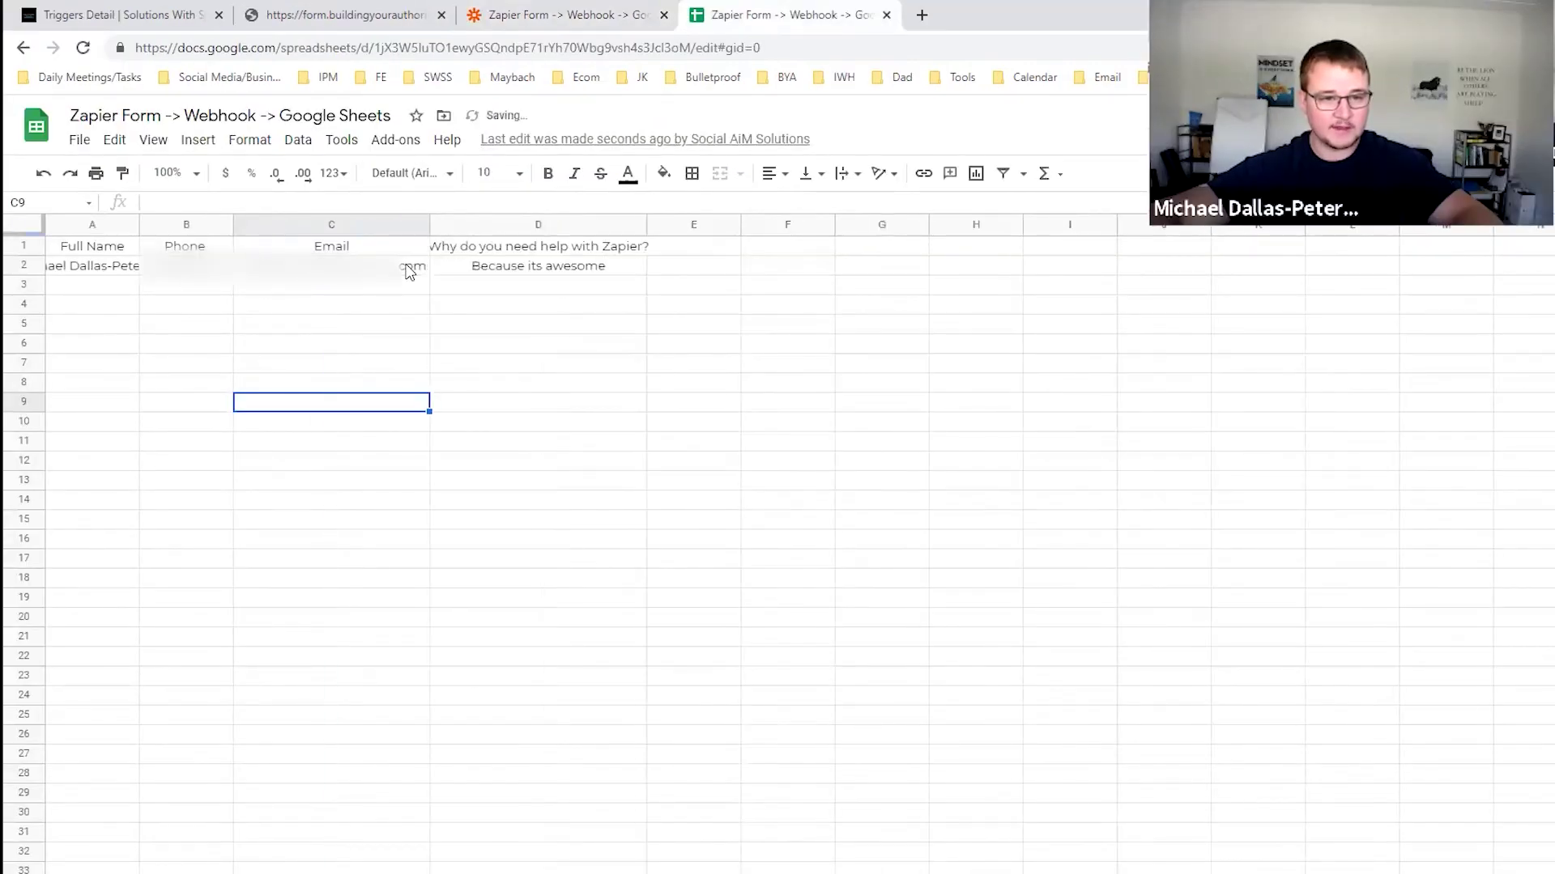
{"action": "double_click", "coordinate": [231, 224]}
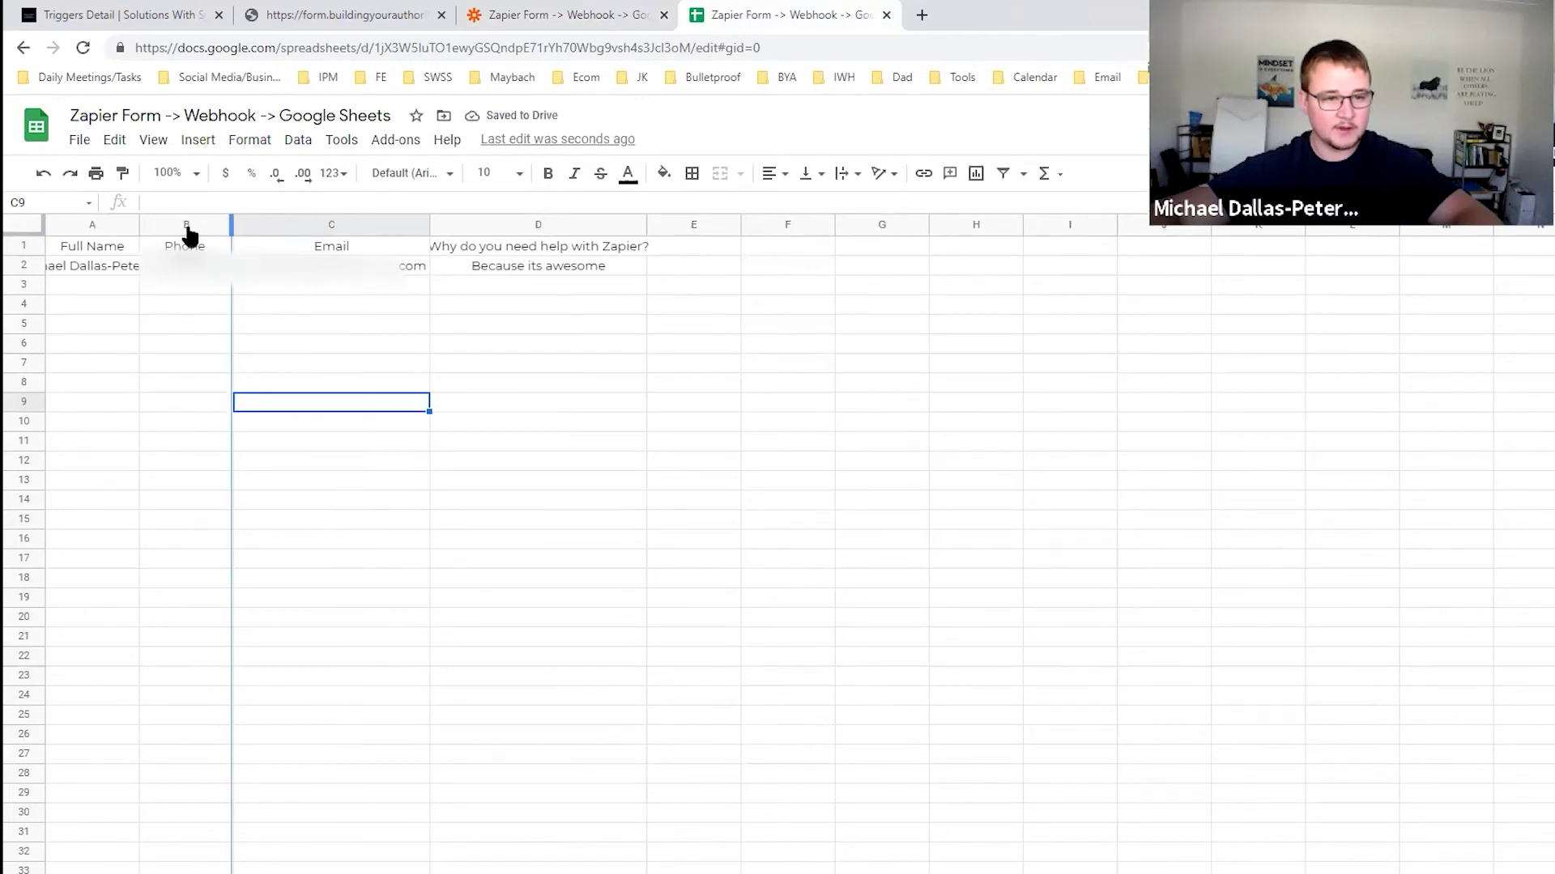
{"action": "double_click", "coordinate": [139, 226]}
{"action": "left_click", "coordinate": [490, 15]}
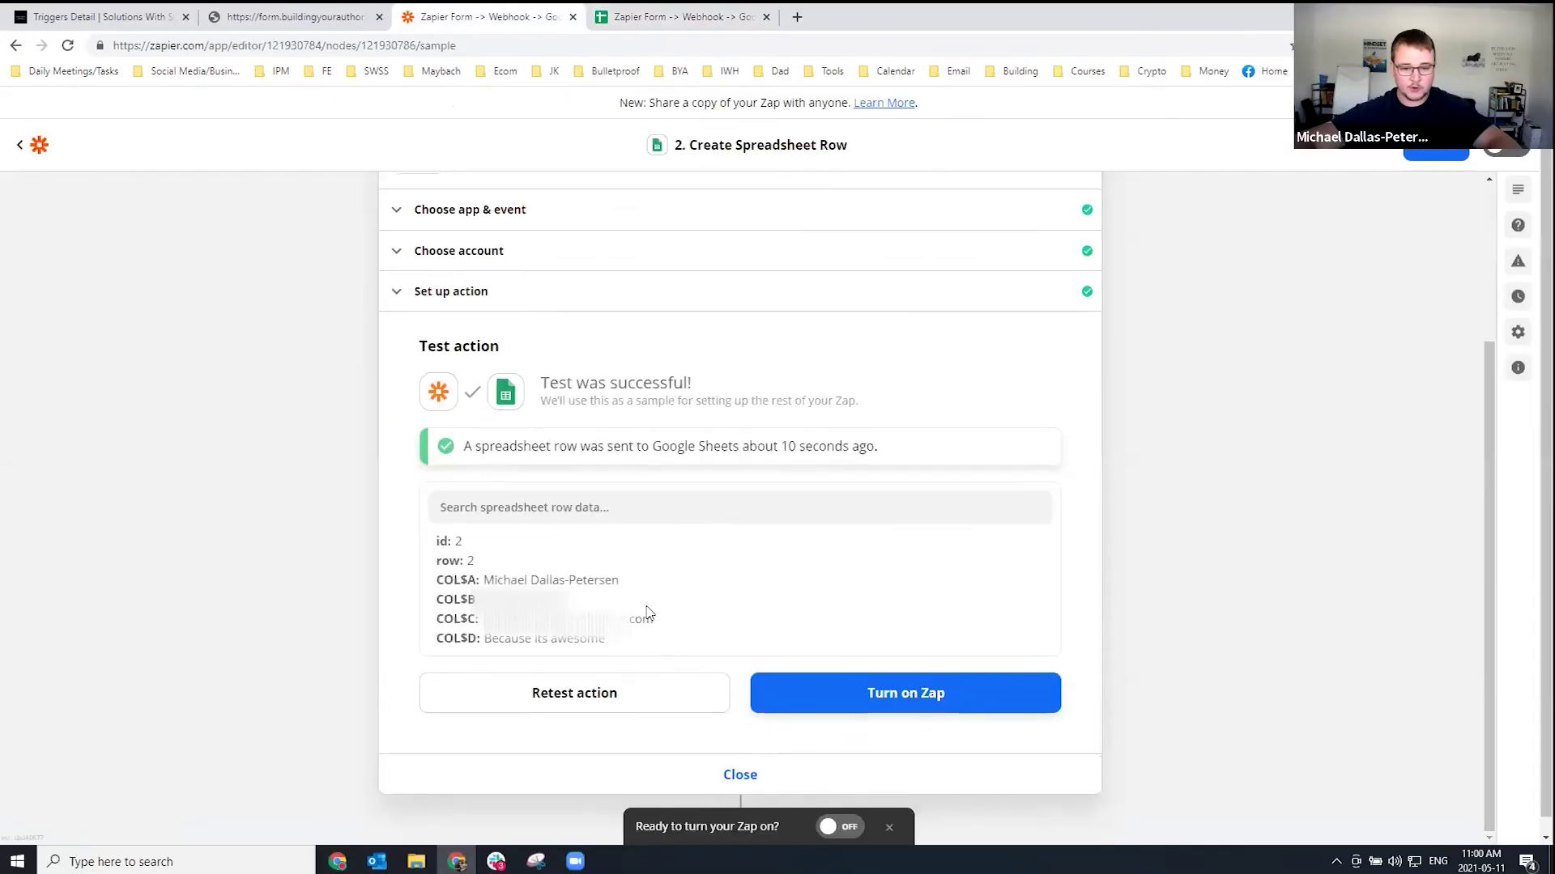
Turn on the Zap, return to its setup overview, and bring up the form page.
{"action": "left_click", "coordinate": [909, 706]}
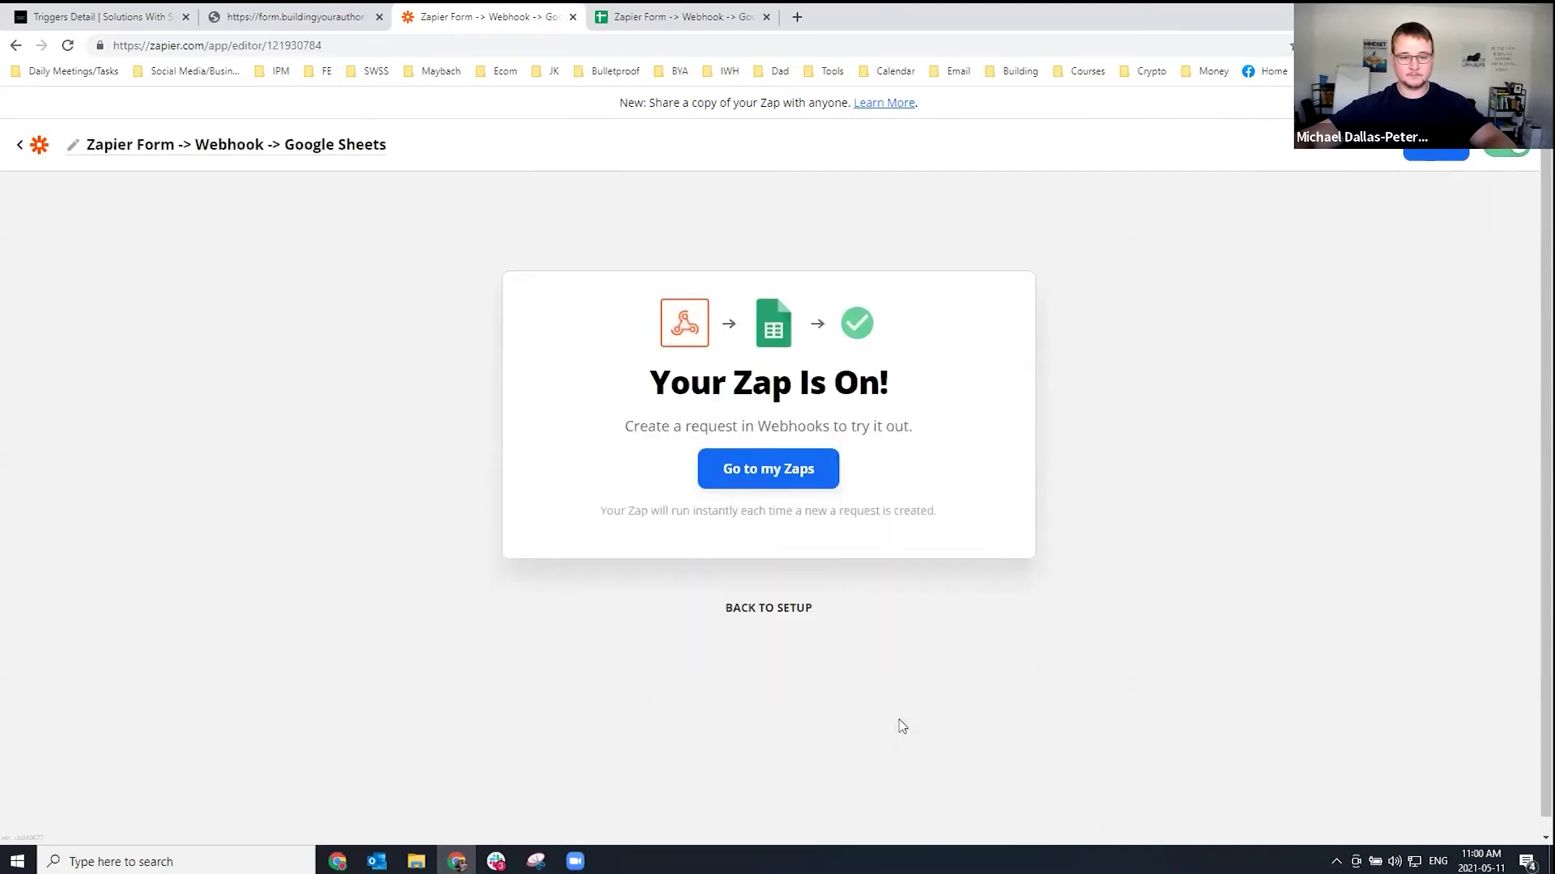
{"action": "left_click", "coordinate": [767, 539]}
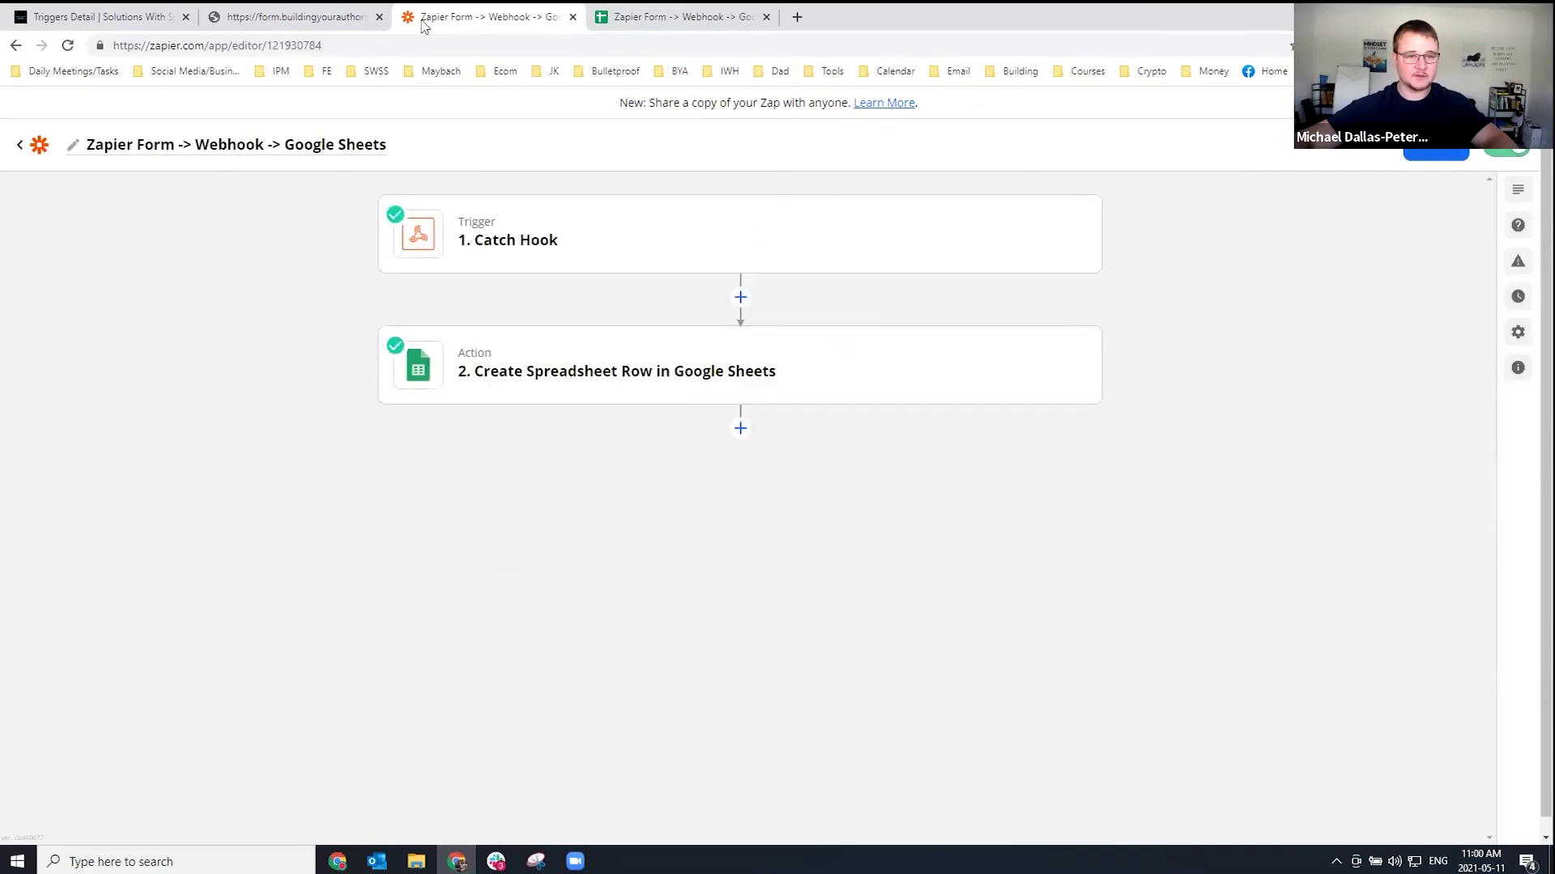
{"action": "left_click", "coordinate": [319, 18]}
Fill in the test entry's full name and phone number on the form.
{"action": "left_click", "coordinate": [461, 167]}
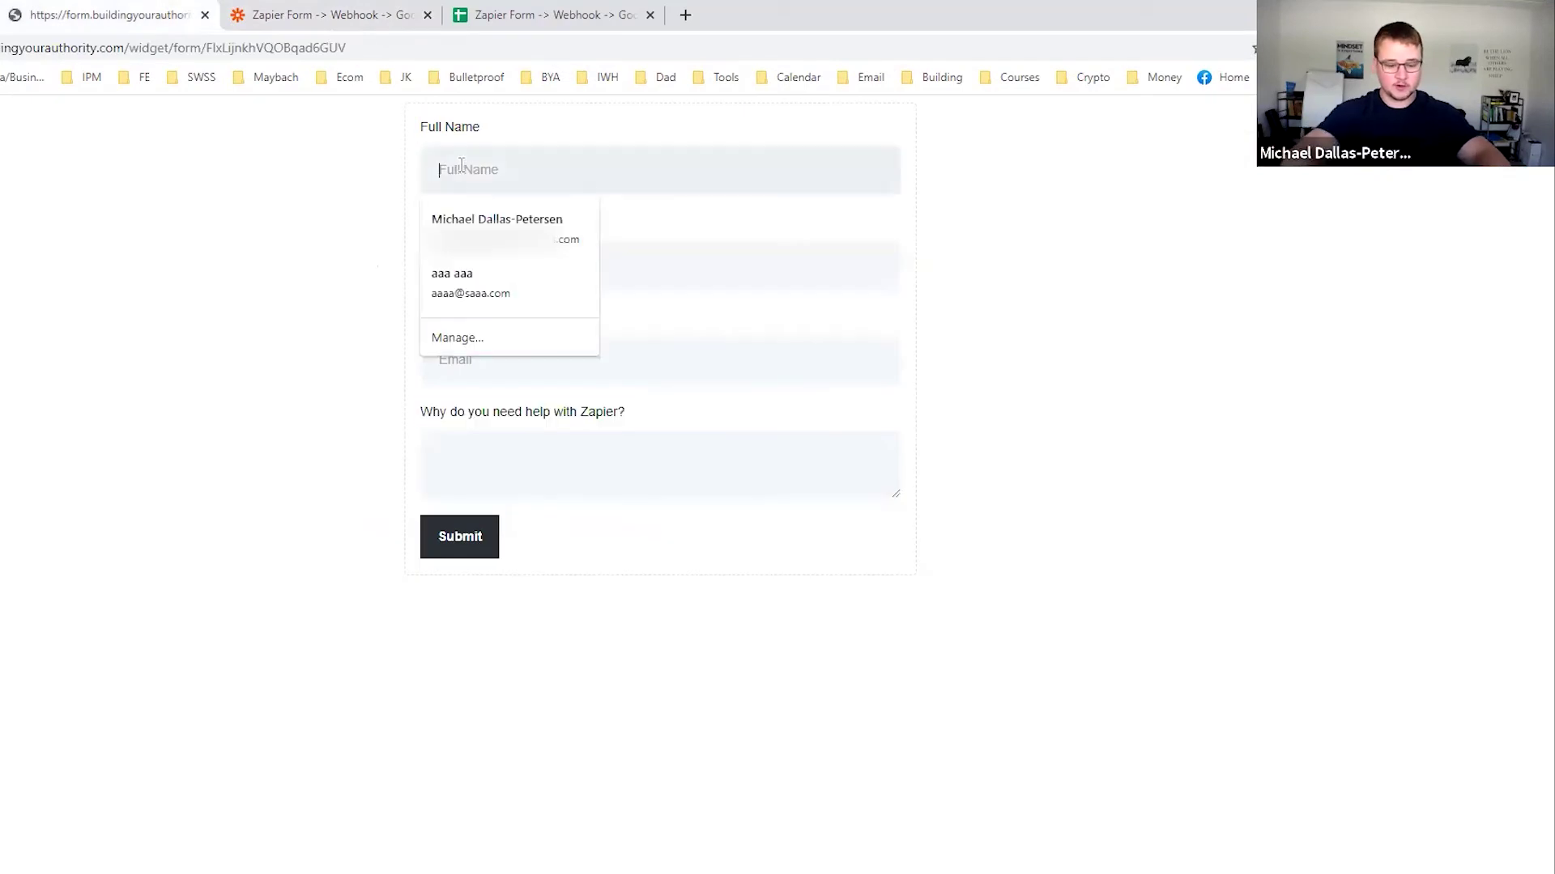
{"action": "type", "text": "Ge"}
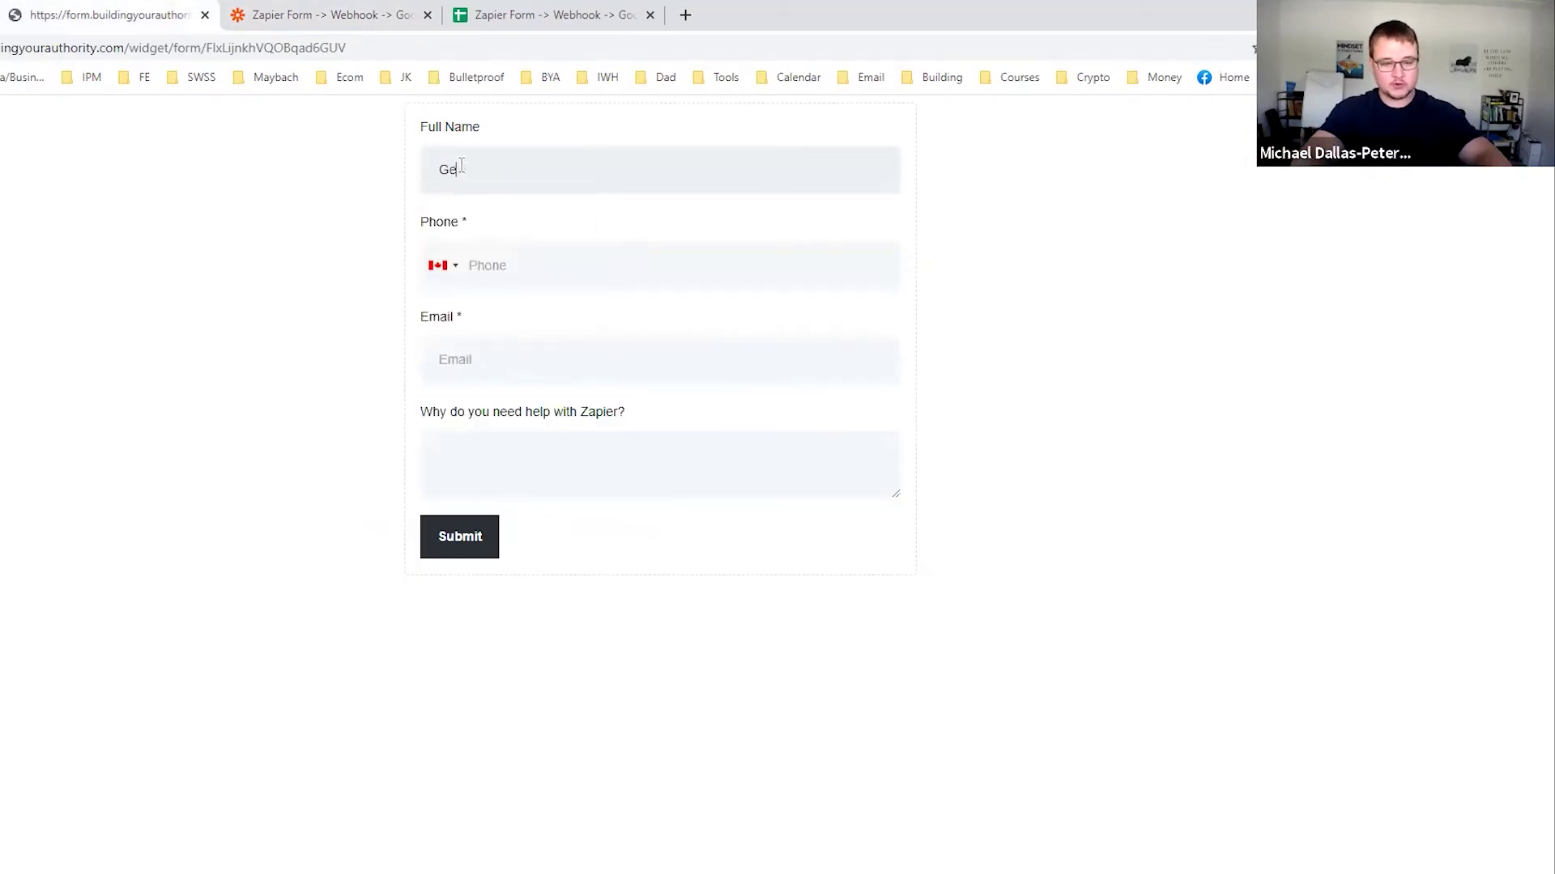
{"action": "key", "text": "BackSpace"}
{"action": "key", "text": "BackSpace"}
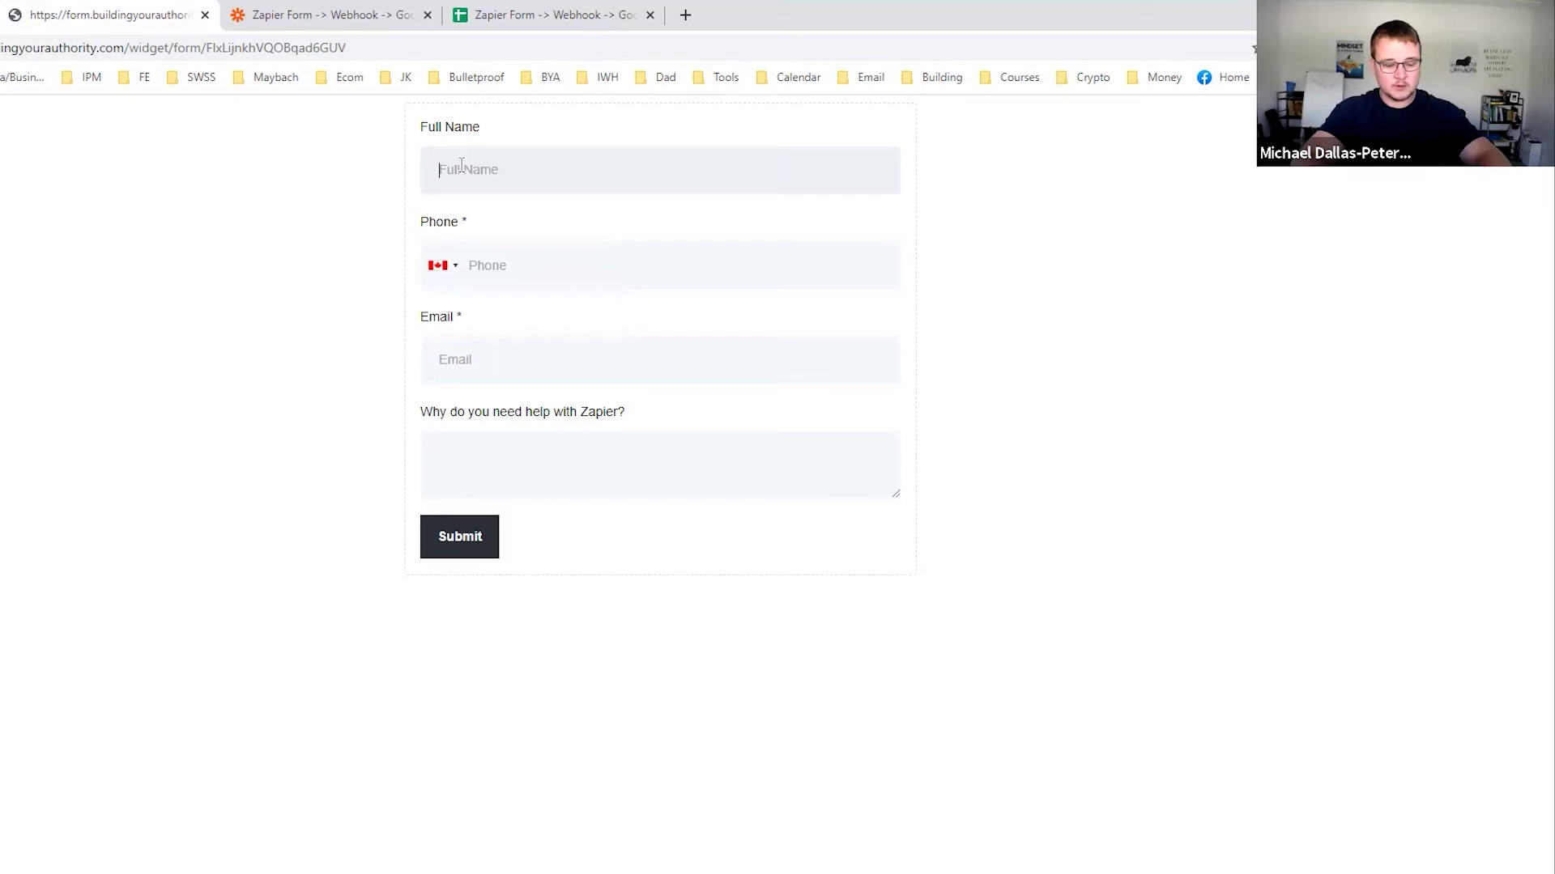
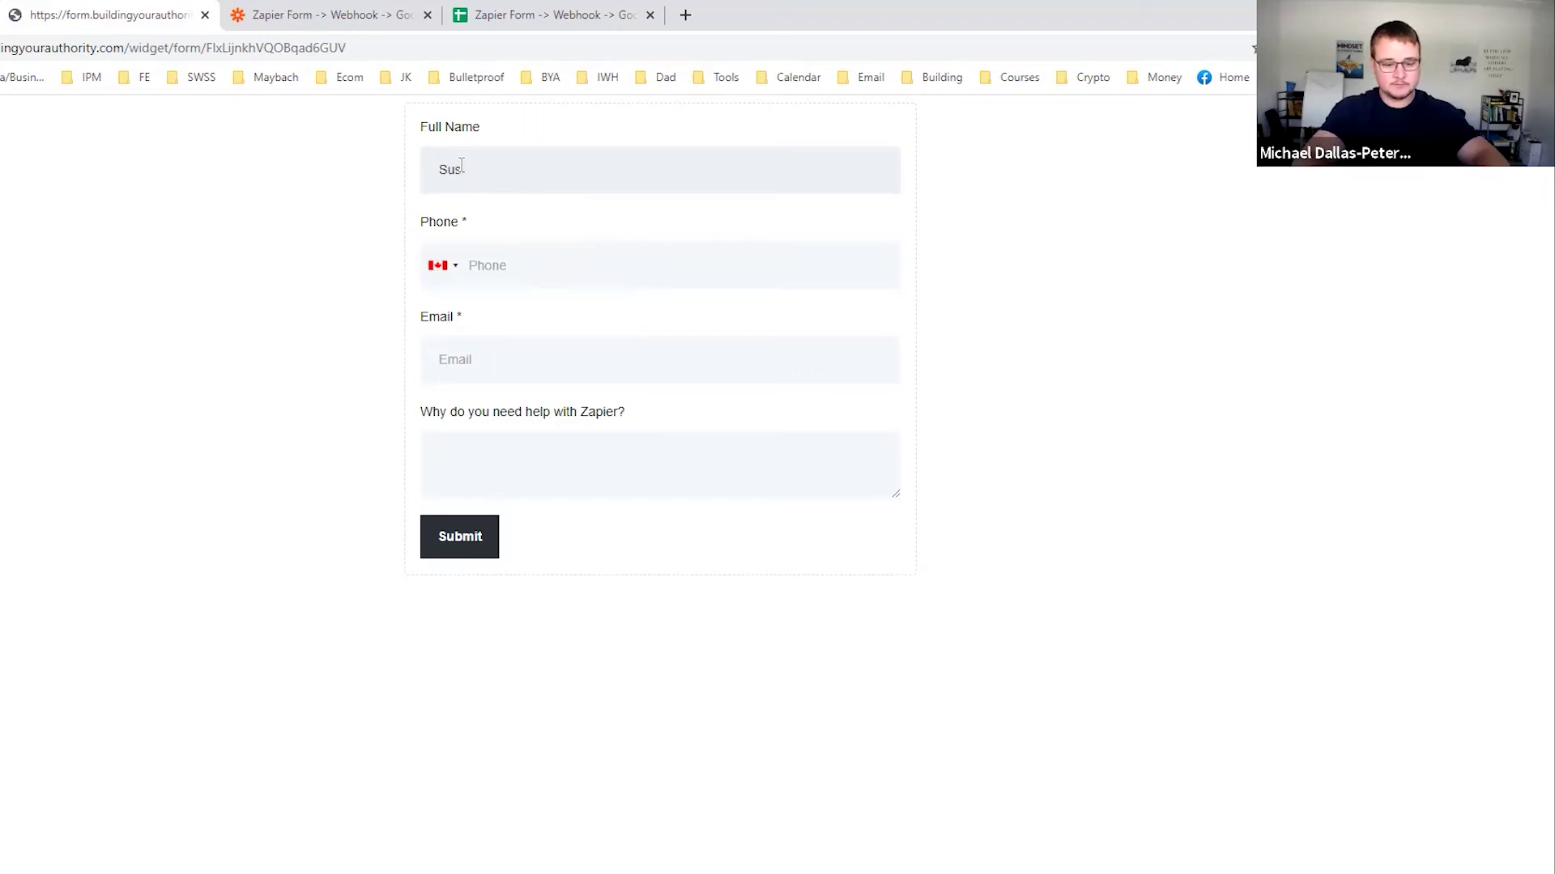
{"action": "key", "text": "Tab"}
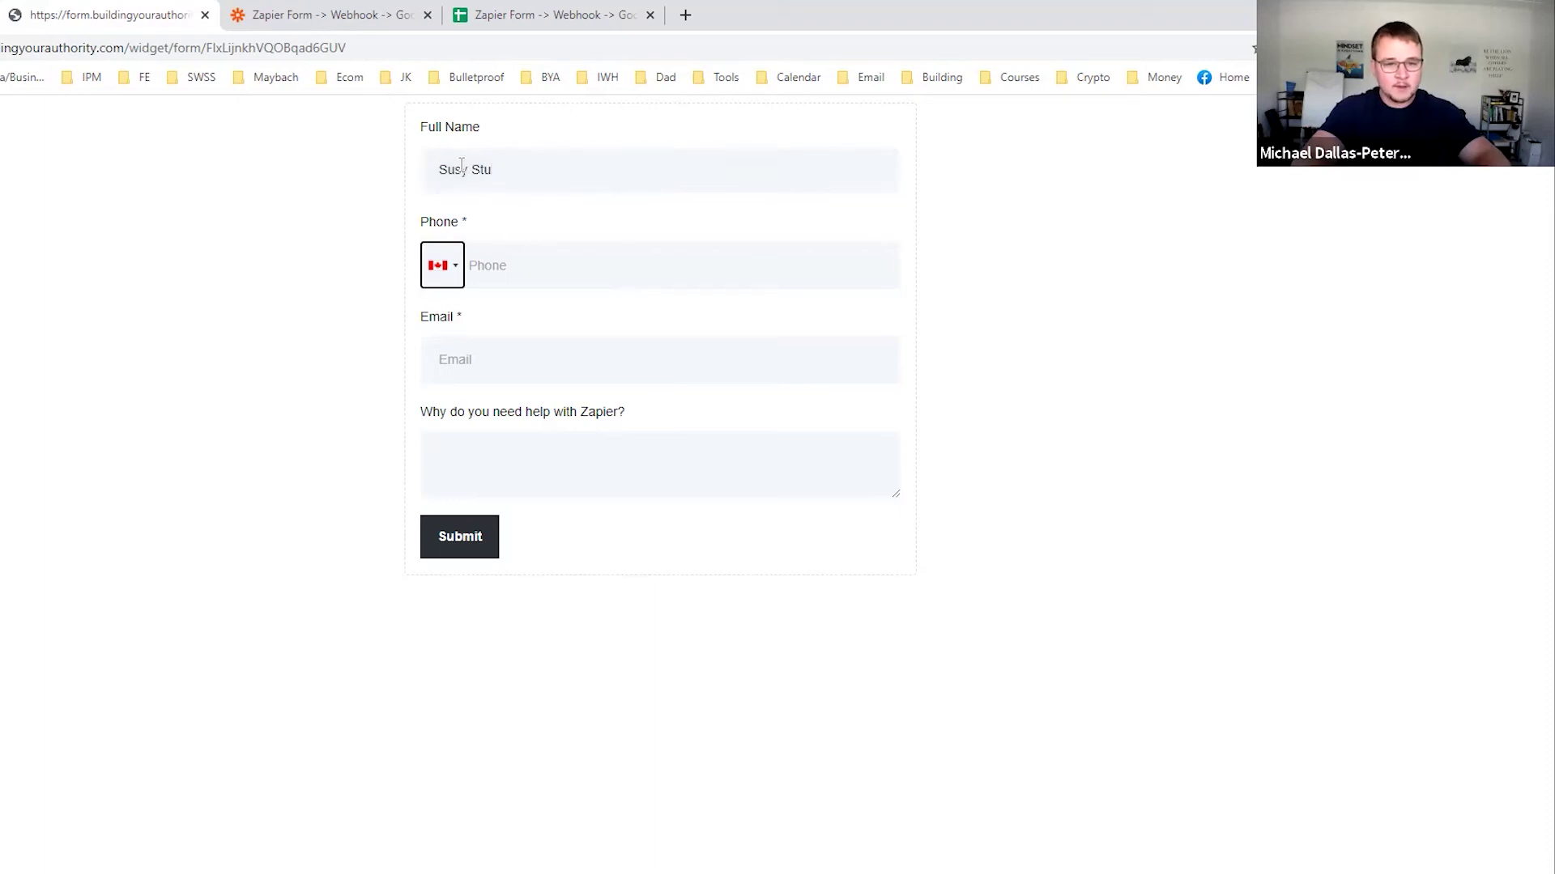
{"action": "key", "text": "Tab"}
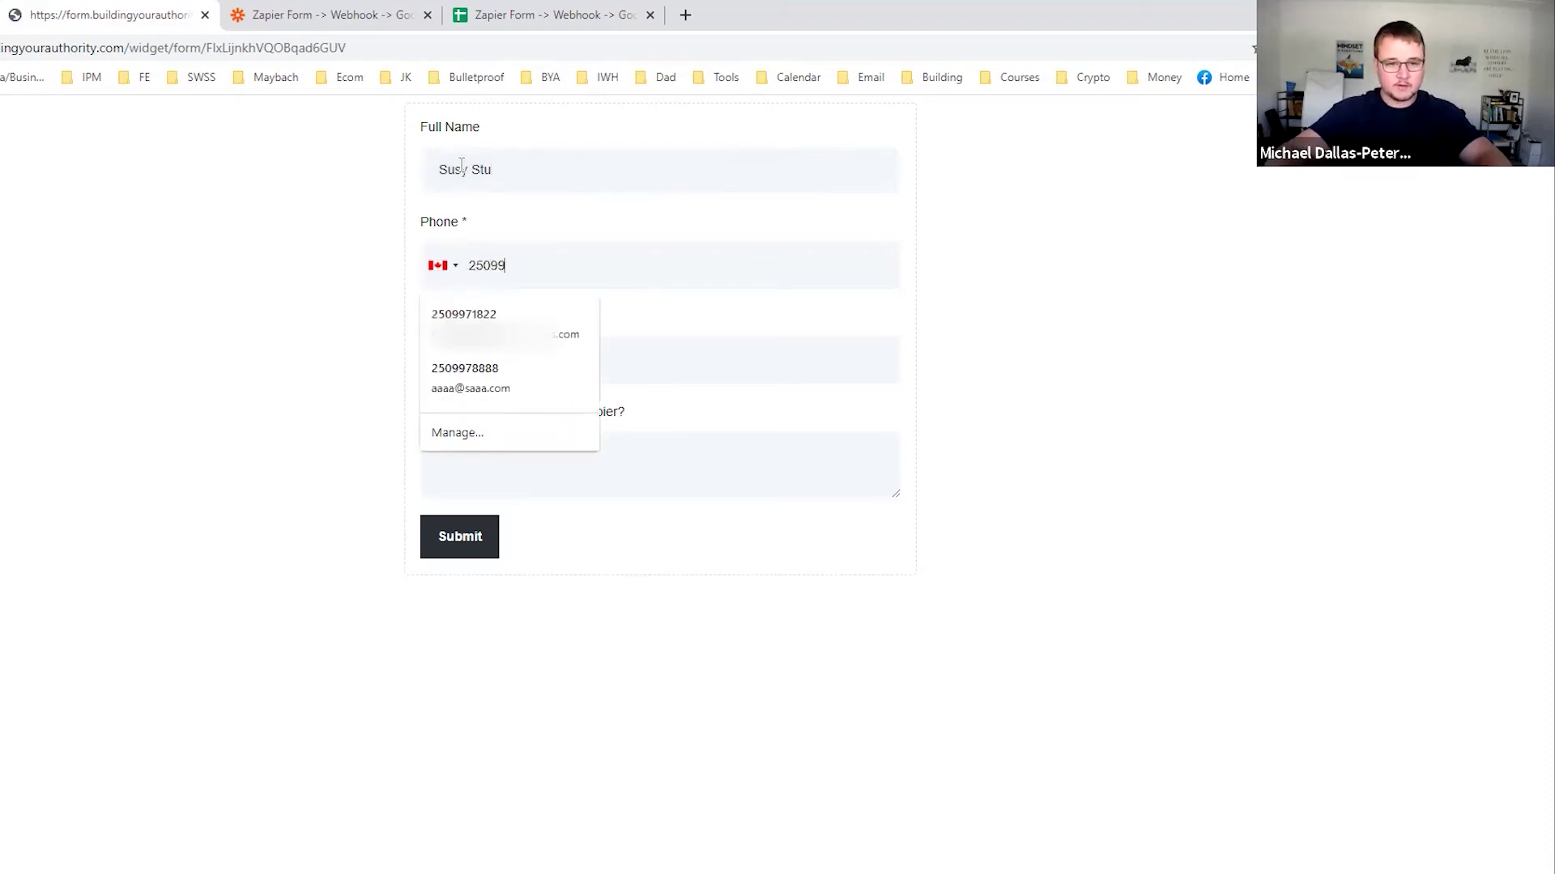
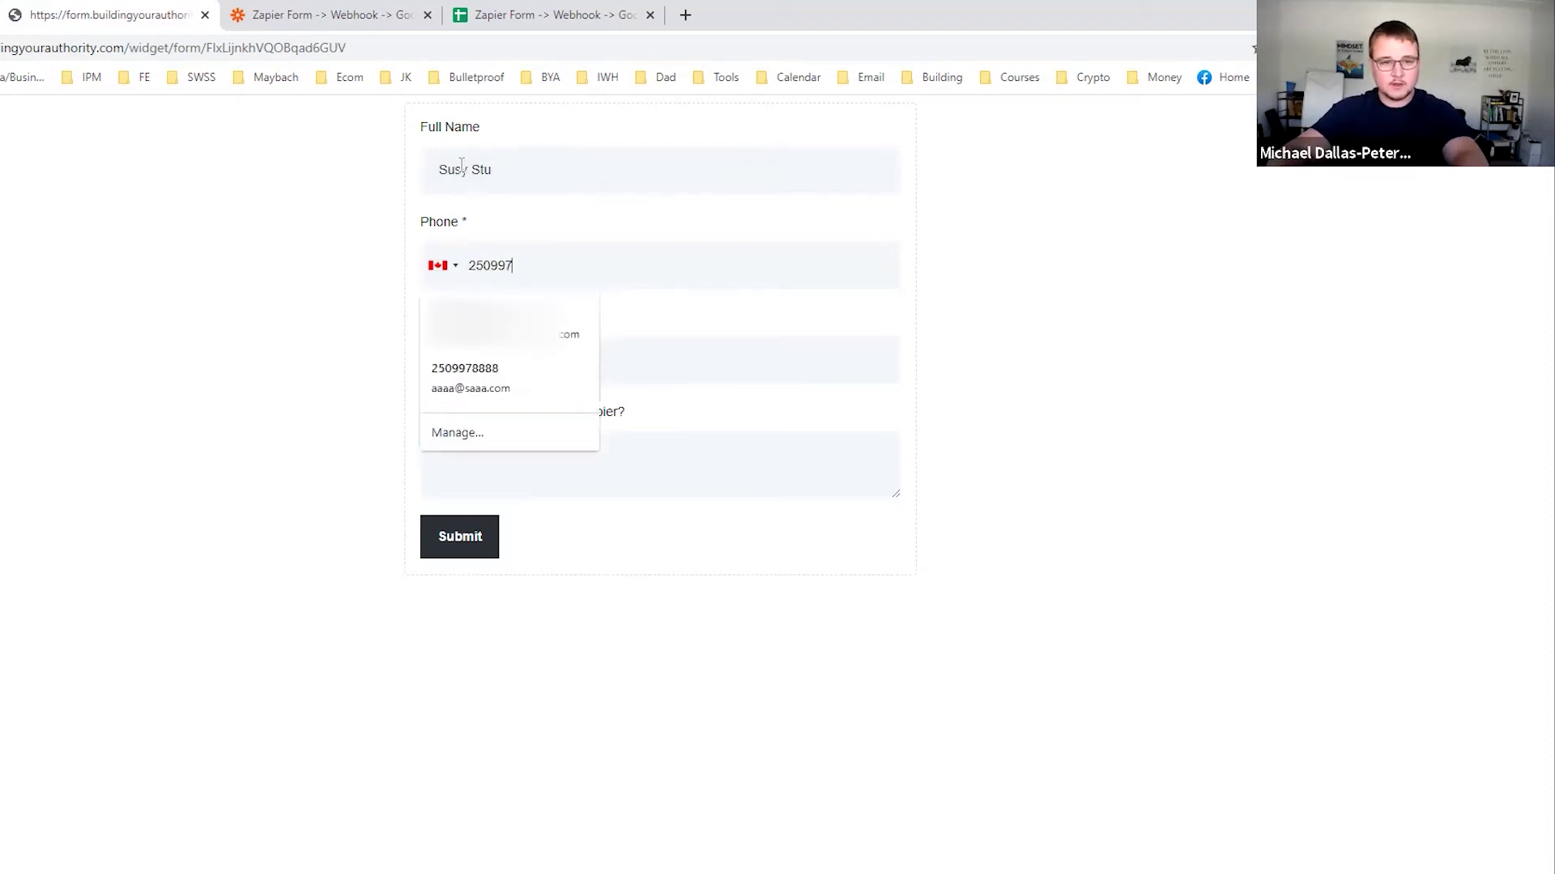
{"action": "key", "text": "Tab"}
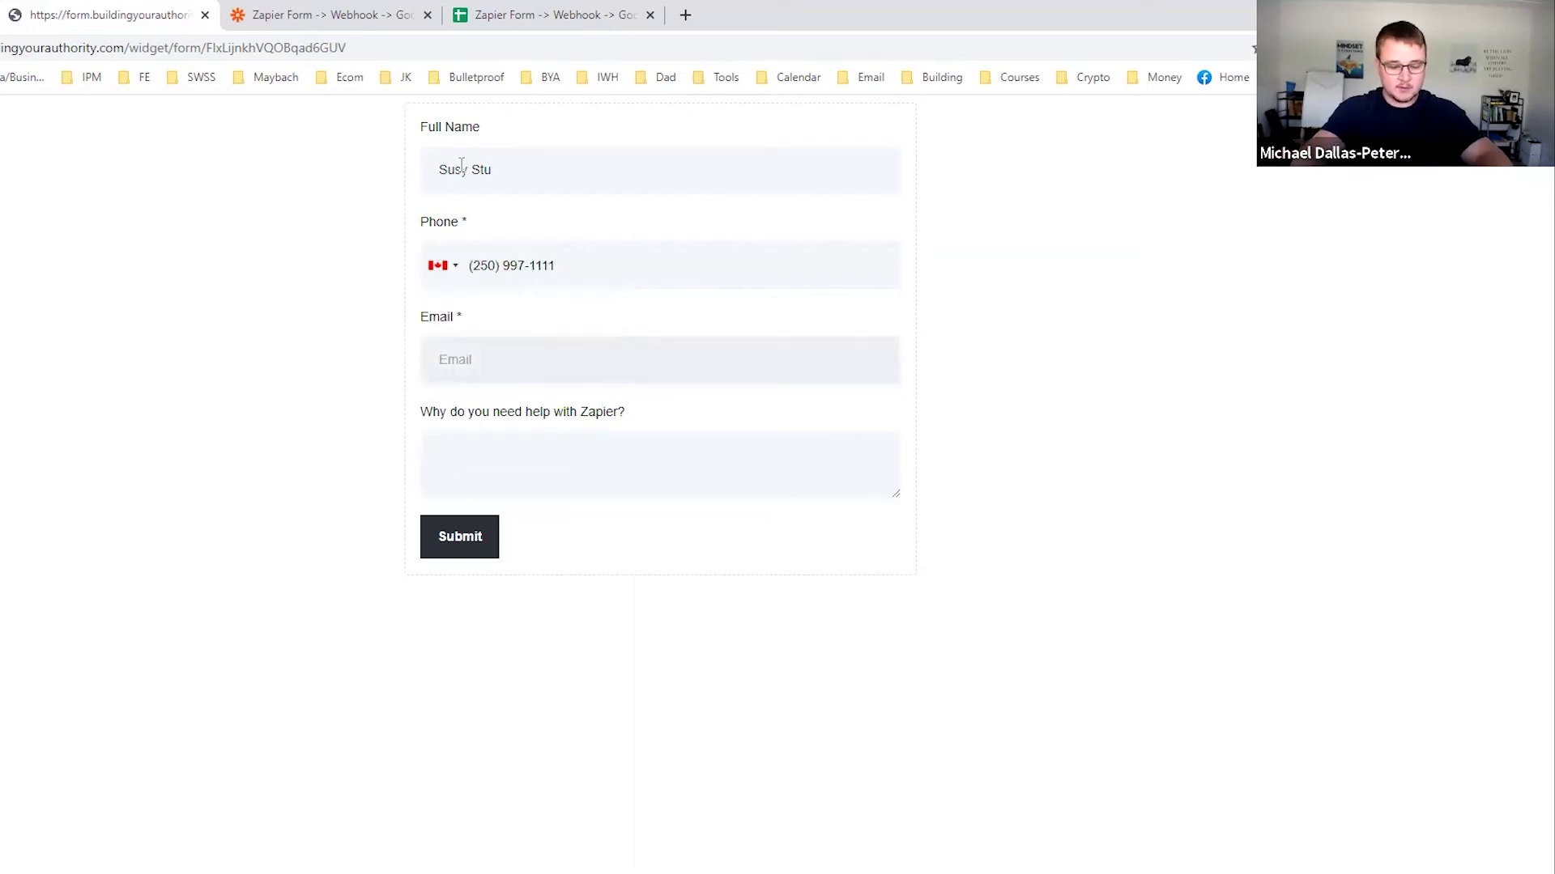
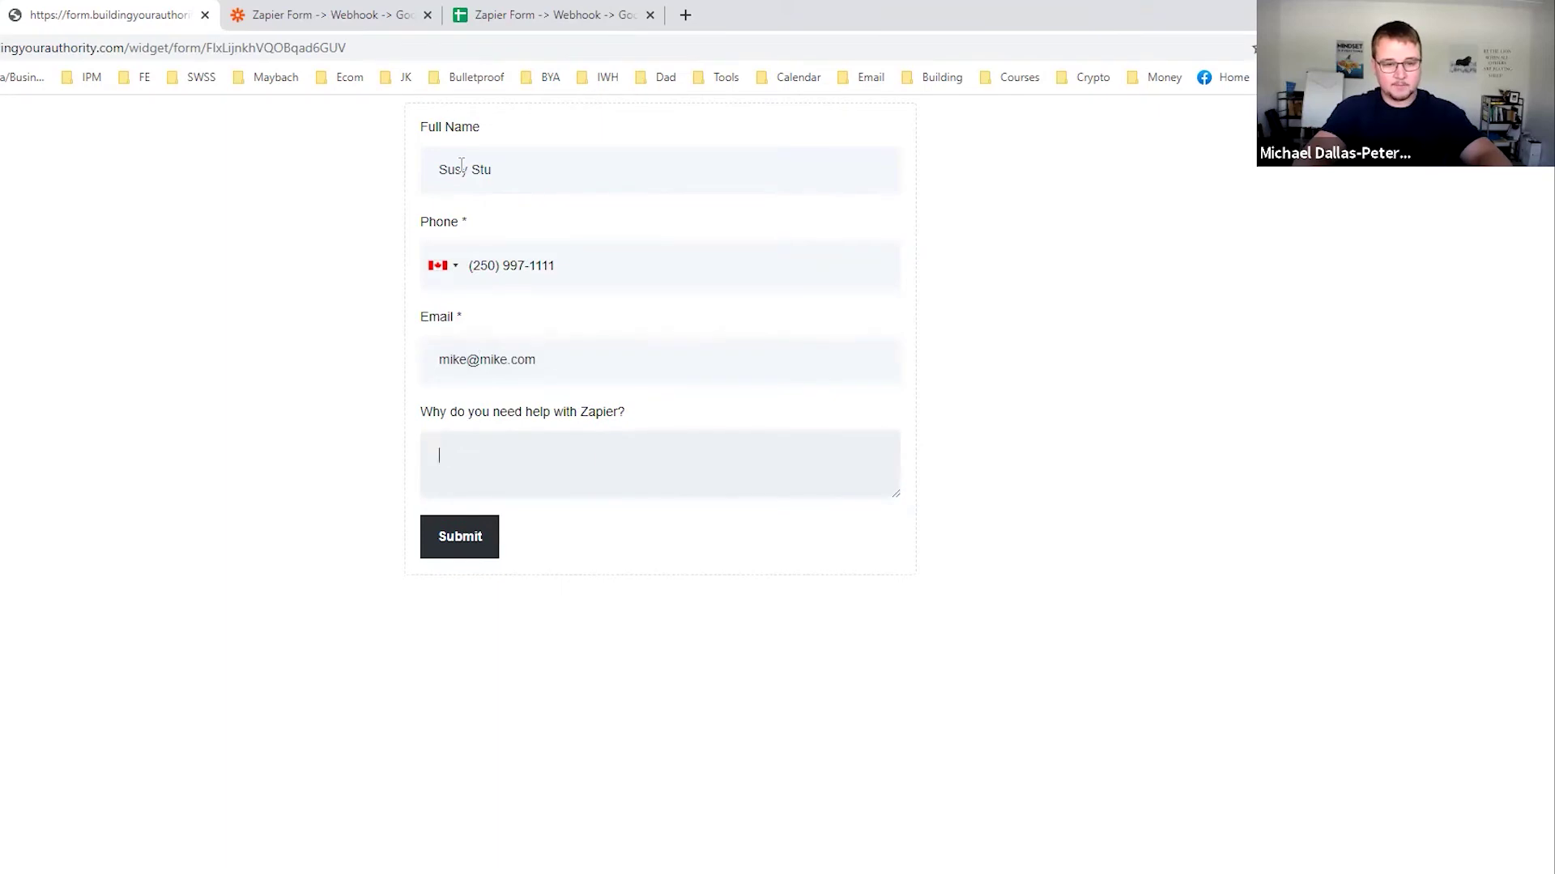
Enter the email and the help answer 'Because its hard', submit, and view the sheet.
{"action": "type", "text": "ecause its ah"}
{"action": "key", "text": "BackSpace"}
{"action": "key", "text": "BackSpace"}
{"action": "type", "text": "hard"}
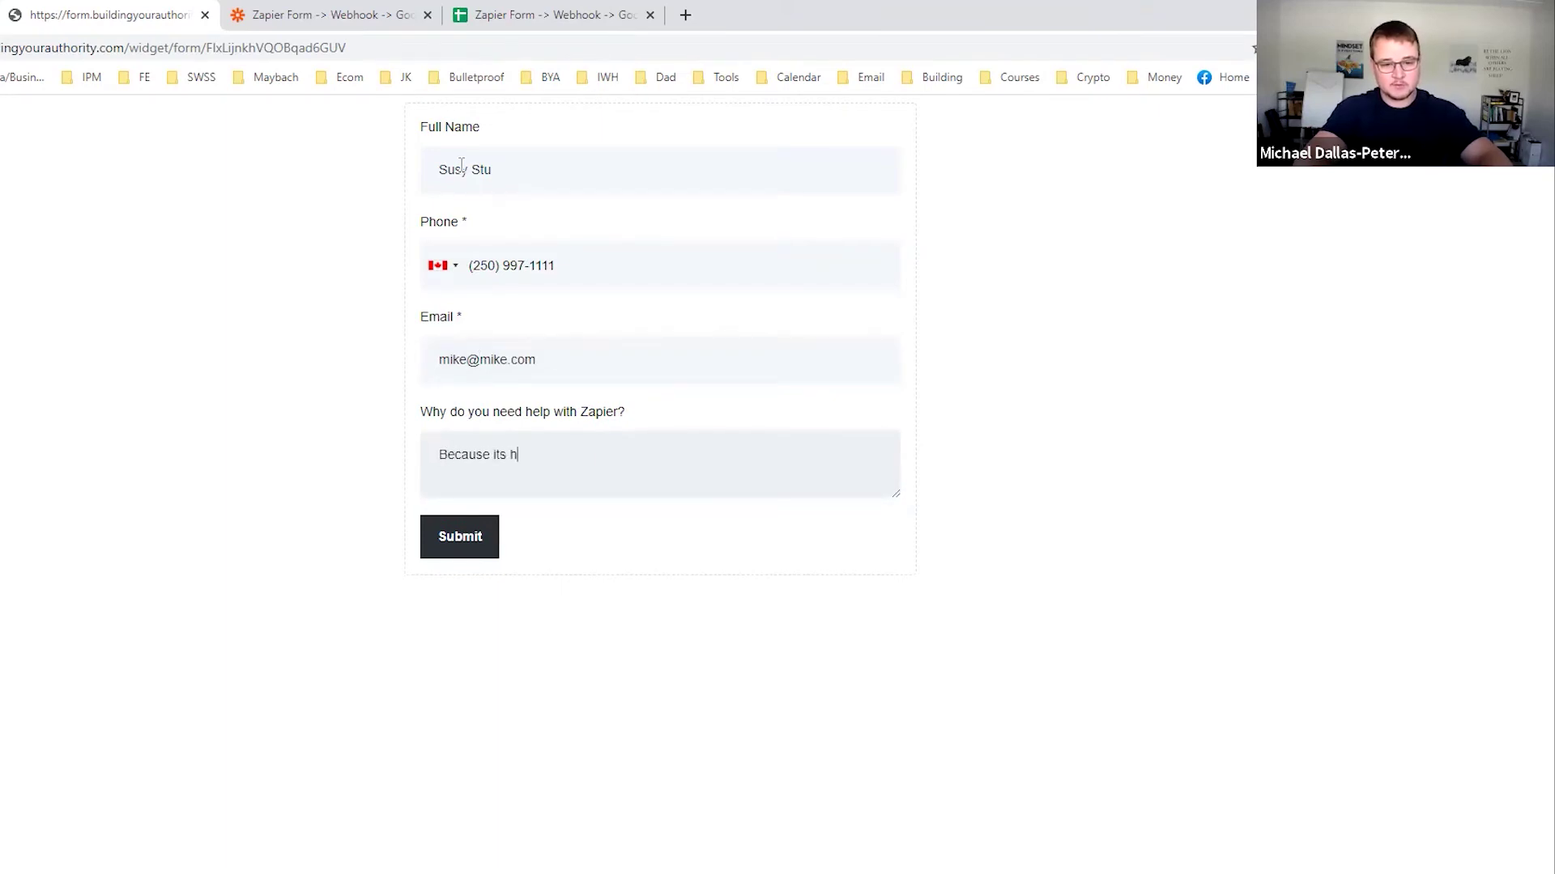
{"action": "left_click", "coordinate": [465, 551]}
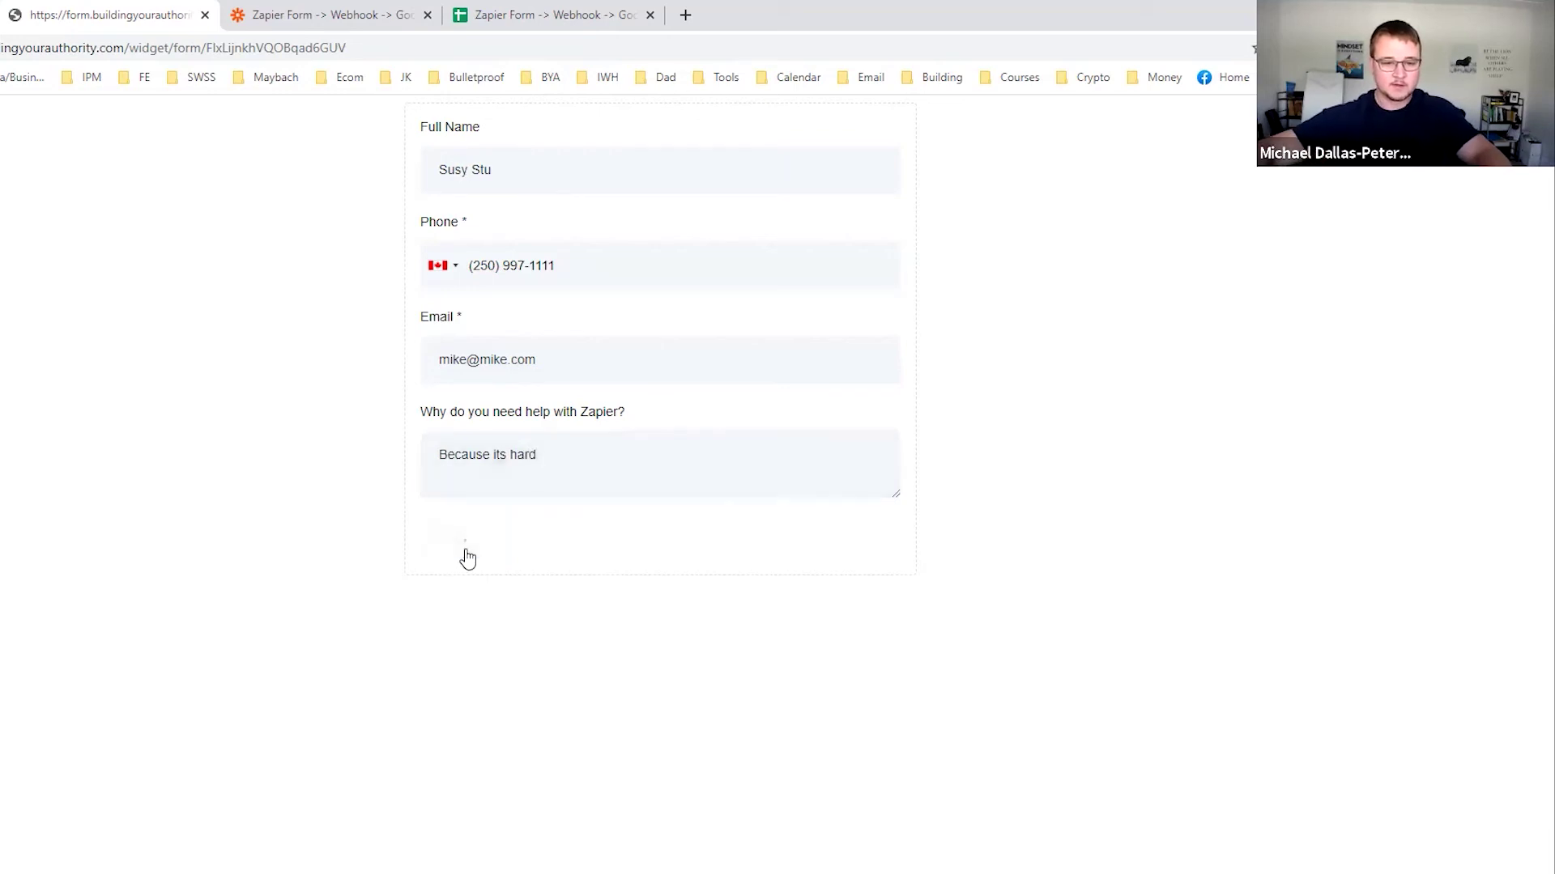
{"action": "left_click", "coordinate": [558, 15]}
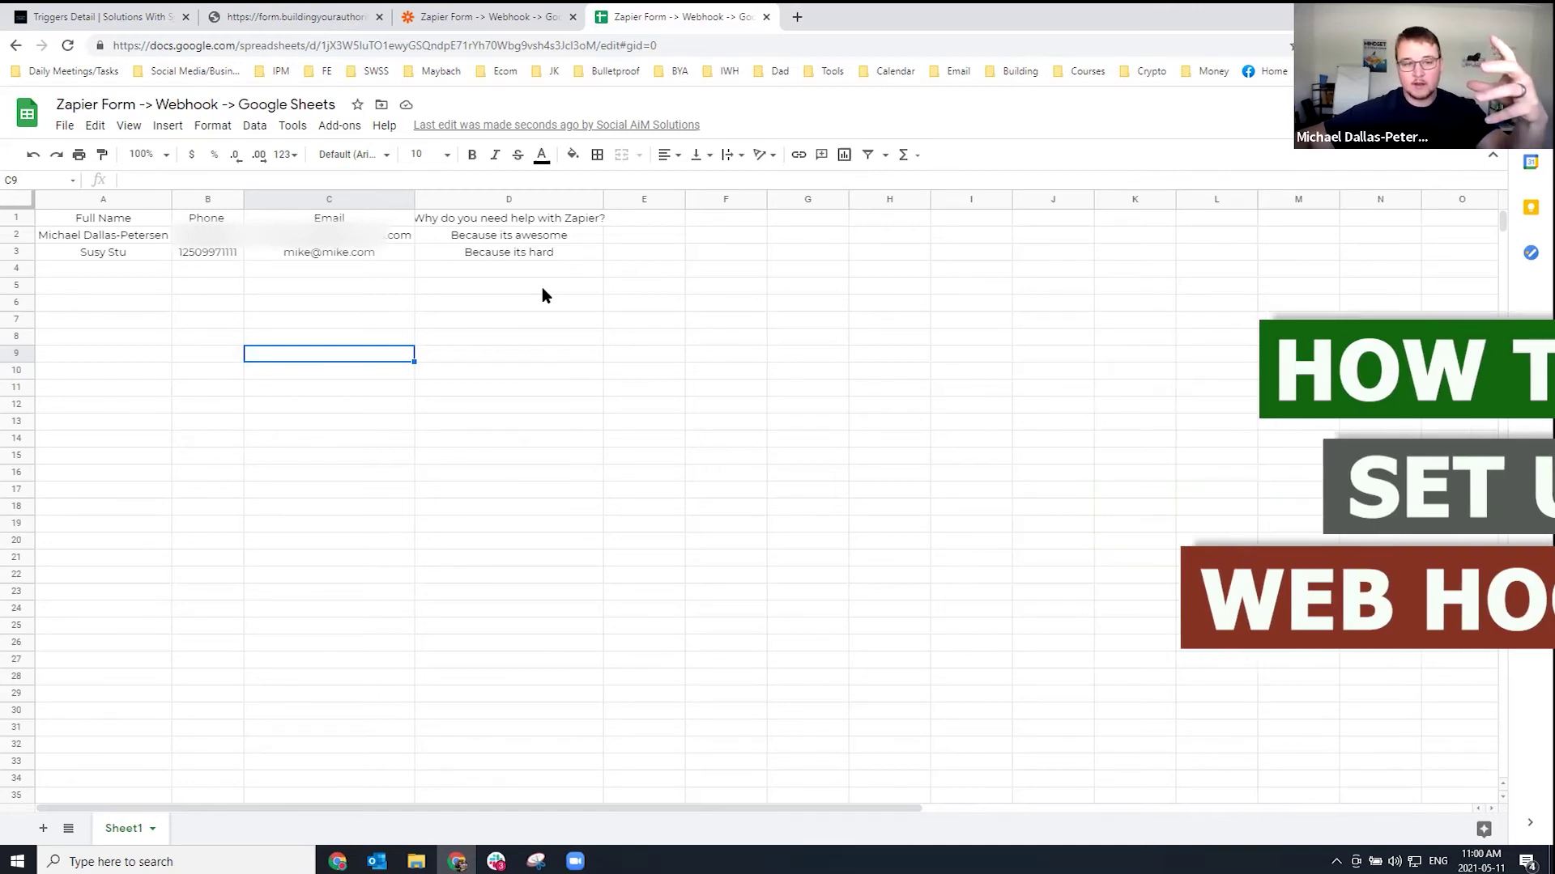
Return to the CRM trigger detail page after checking the new row 3.
{"action": "left_click", "coordinate": [127, 20]}
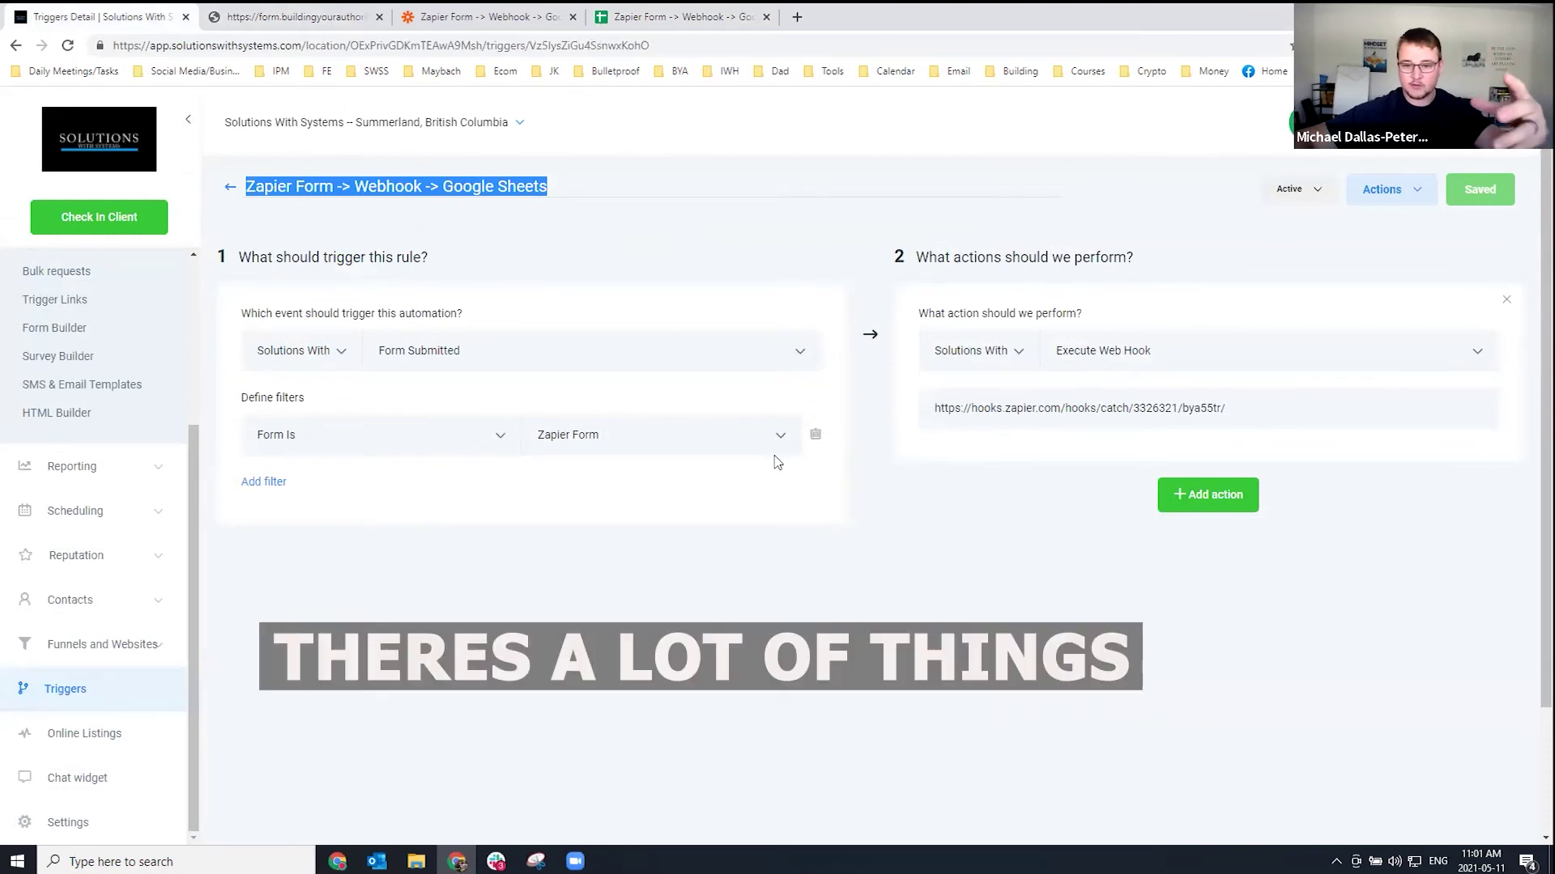
{"action": "left_click", "coordinate": [495, 351]}
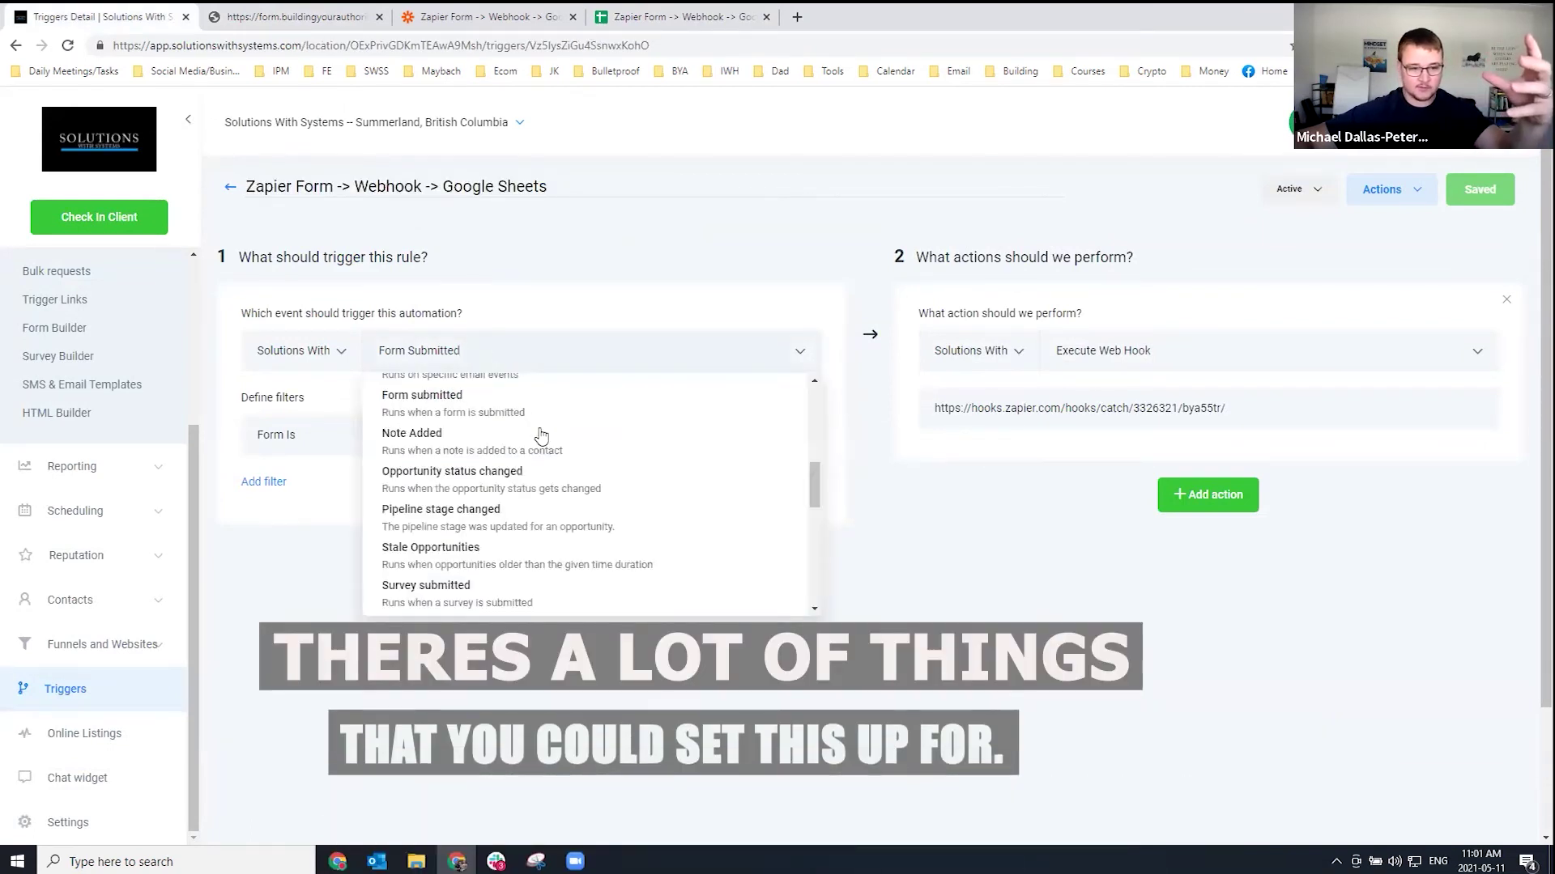
{"action": "scroll", "coordinate": [538, 440], "scroll_direction": "up", "scroll_amount": 1}
{"action": "scroll", "coordinate": [541, 436], "scroll_direction": "down", "scroll_amount": 1}
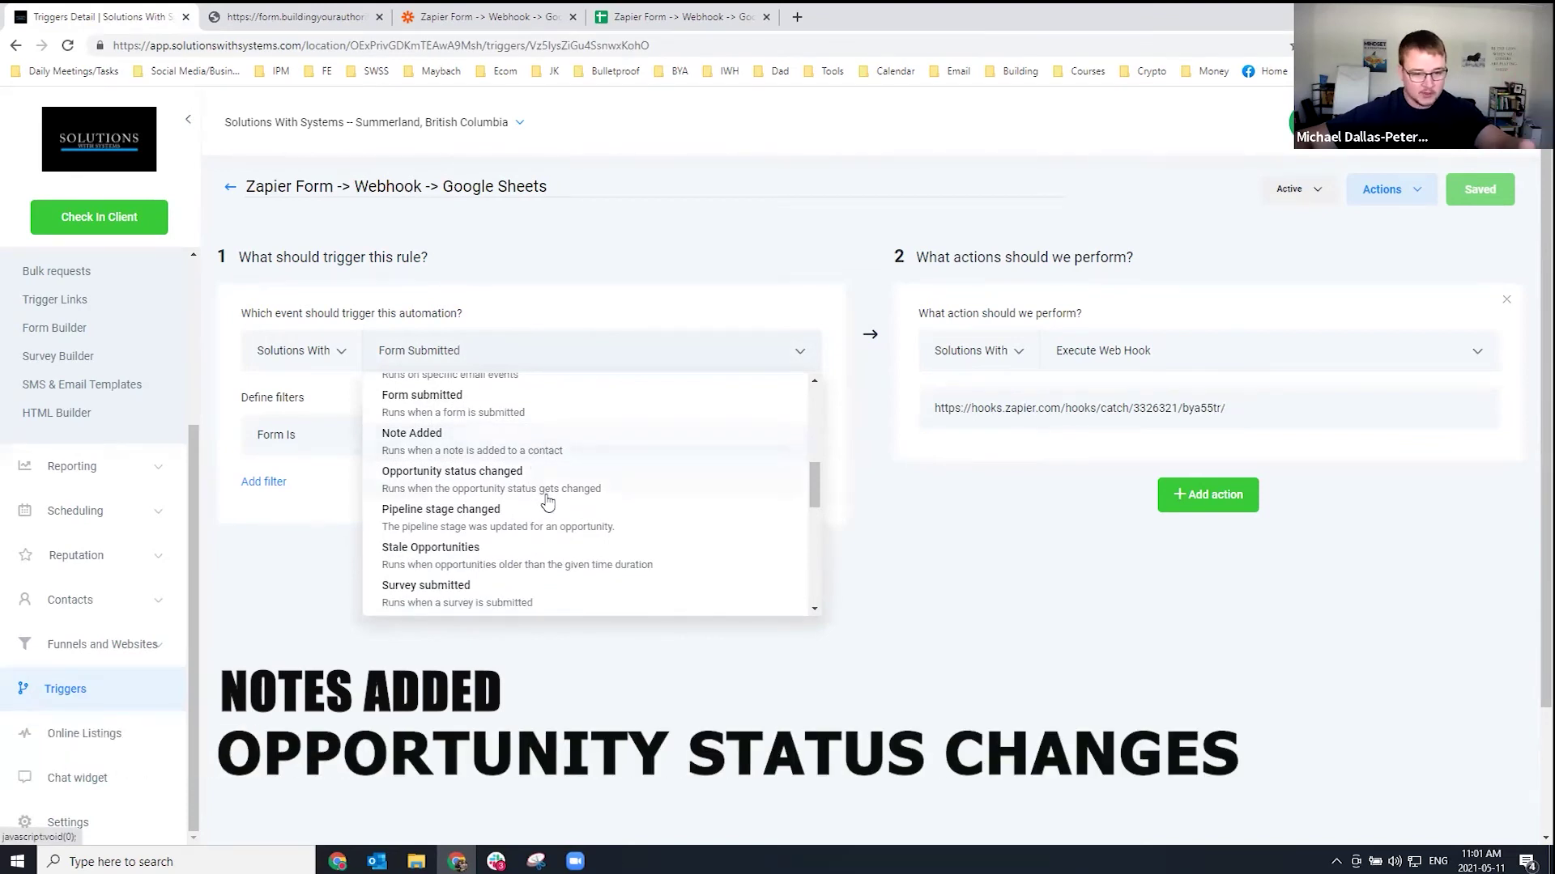
{"action": "scroll", "coordinate": [540, 491], "scroll_direction": "down", "scroll_amount": 1}
{"action": "scroll", "coordinate": [533, 486], "scroll_direction": "down", "scroll_amount": 1}
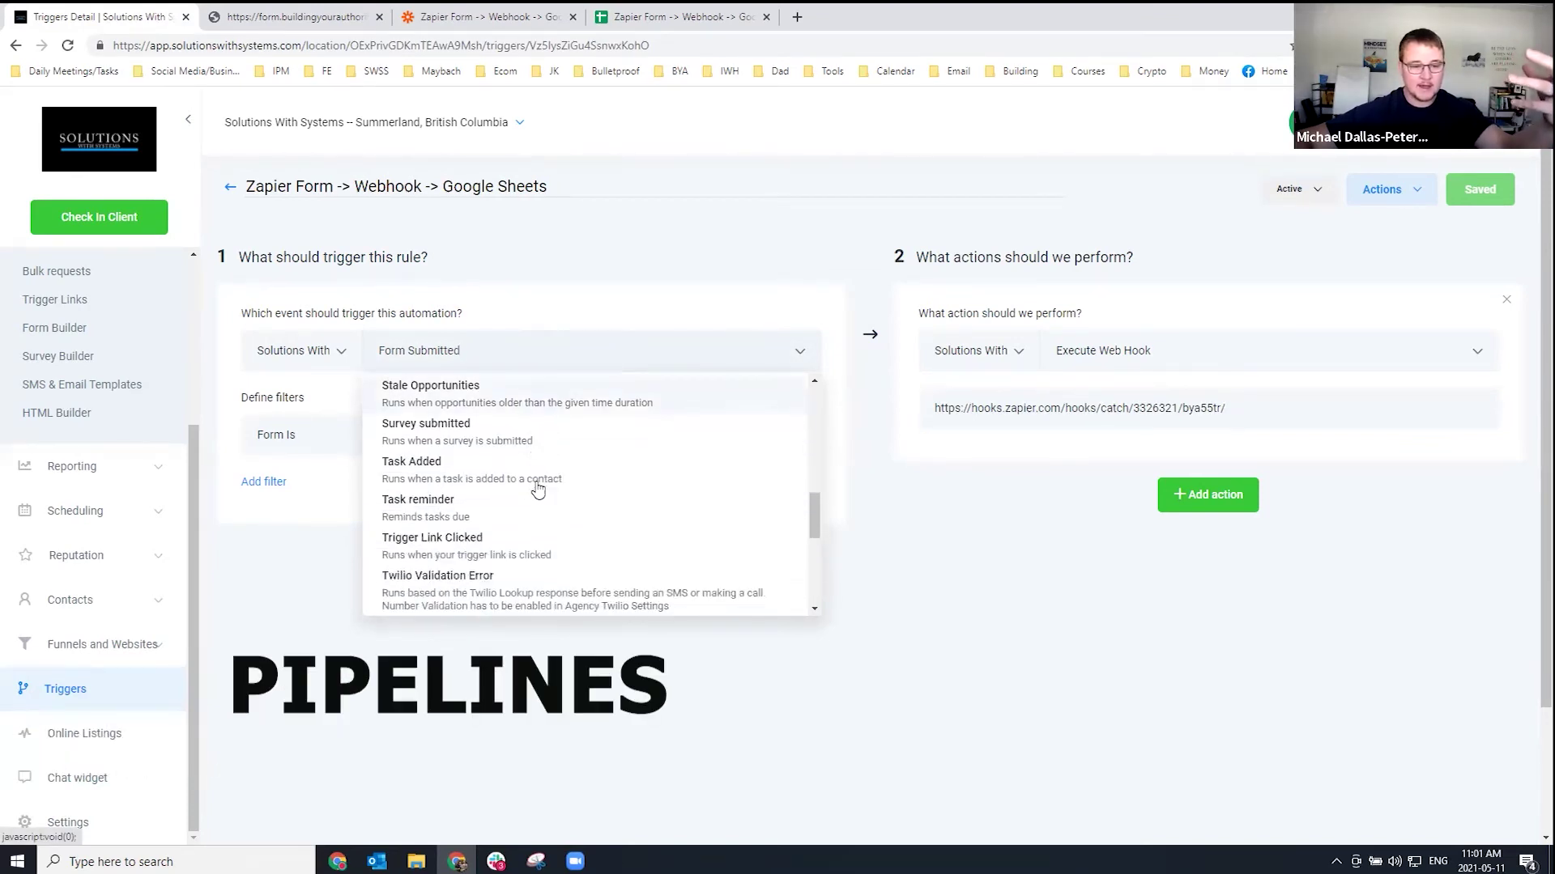
{"action": "scroll", "coordinate": [520, 481], "scroll_direction": "down", "scroll_amount": 1}
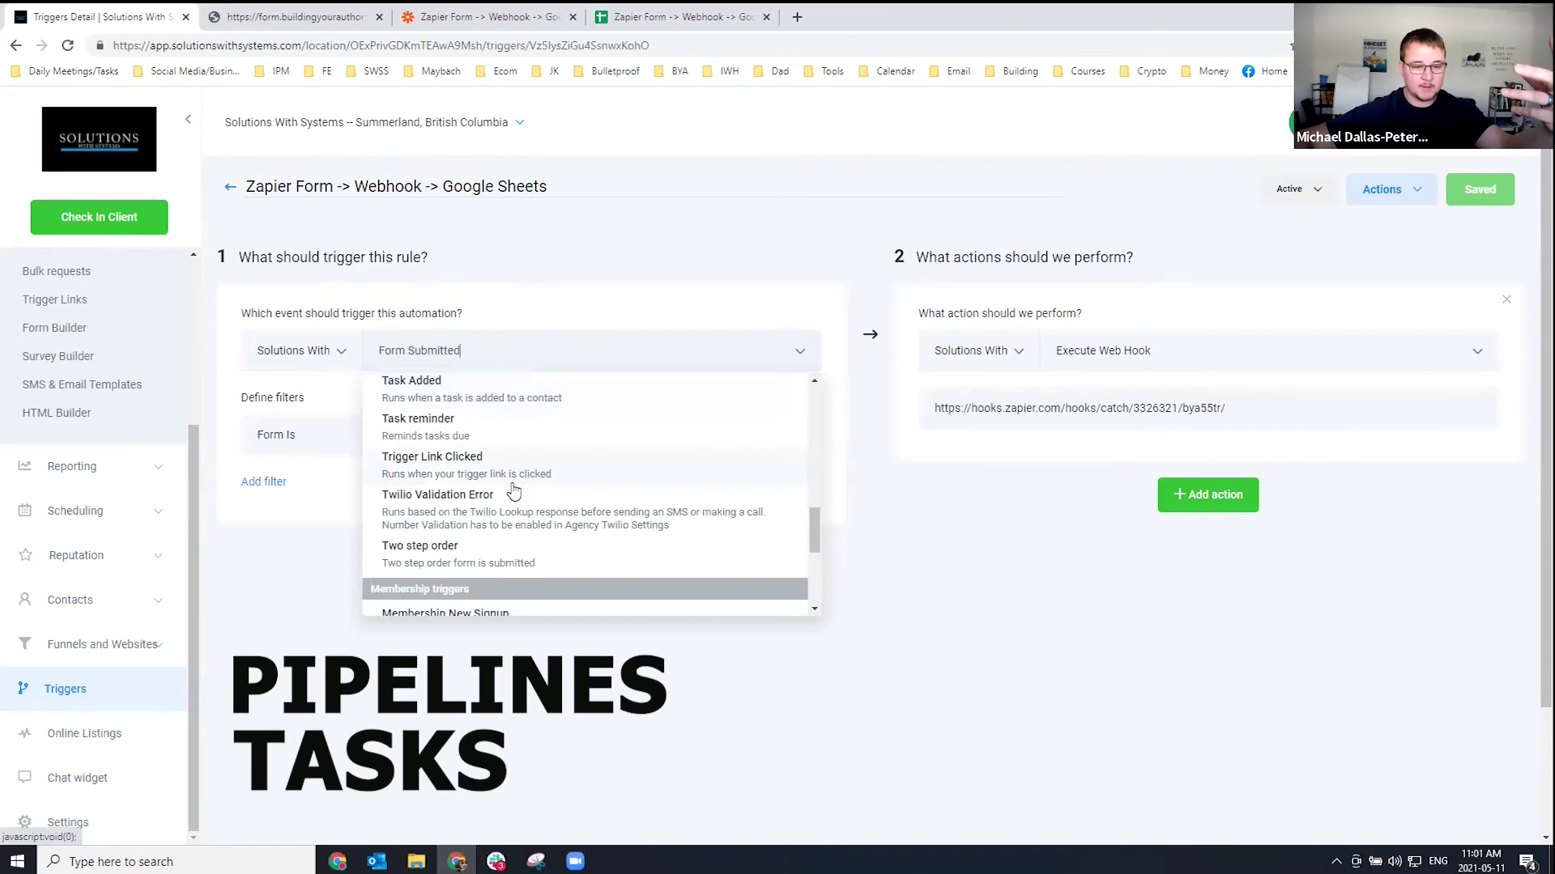
{"action": "scroll", "coordinate": [553, 508], "scroll_direction": "up", "scroll_amount": 3}
{"action": "scroll", "coordinate": [550, 504], "scroll_direction": "up", "scroll_amount": 2}
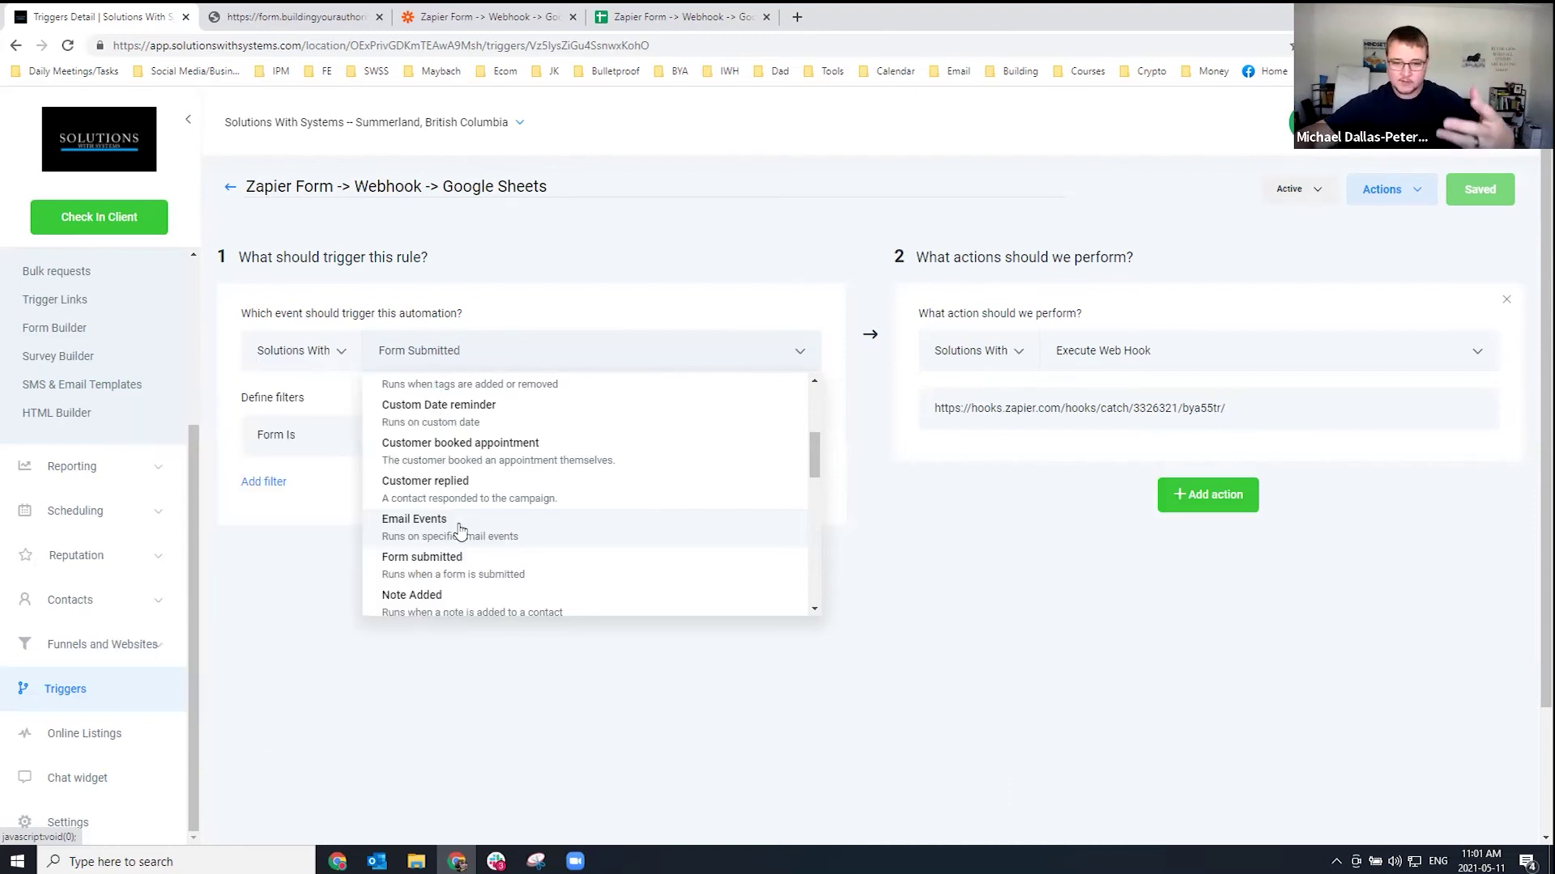
{"action": "left_click", "coordinate": [938, 552]}
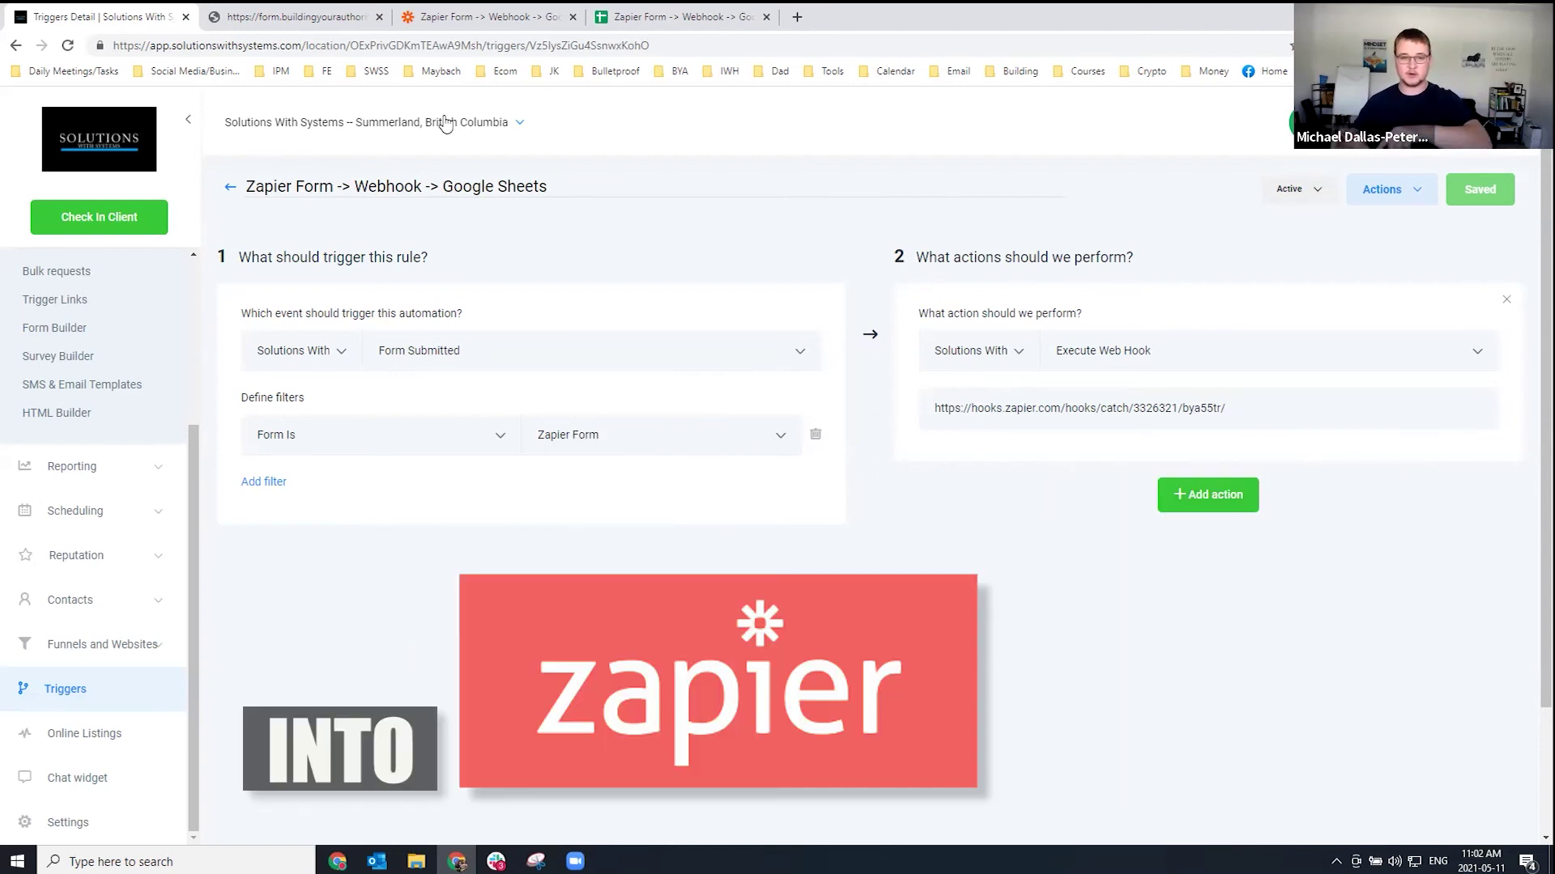
{"action": "left_click", "coordinate": [672, 17]}
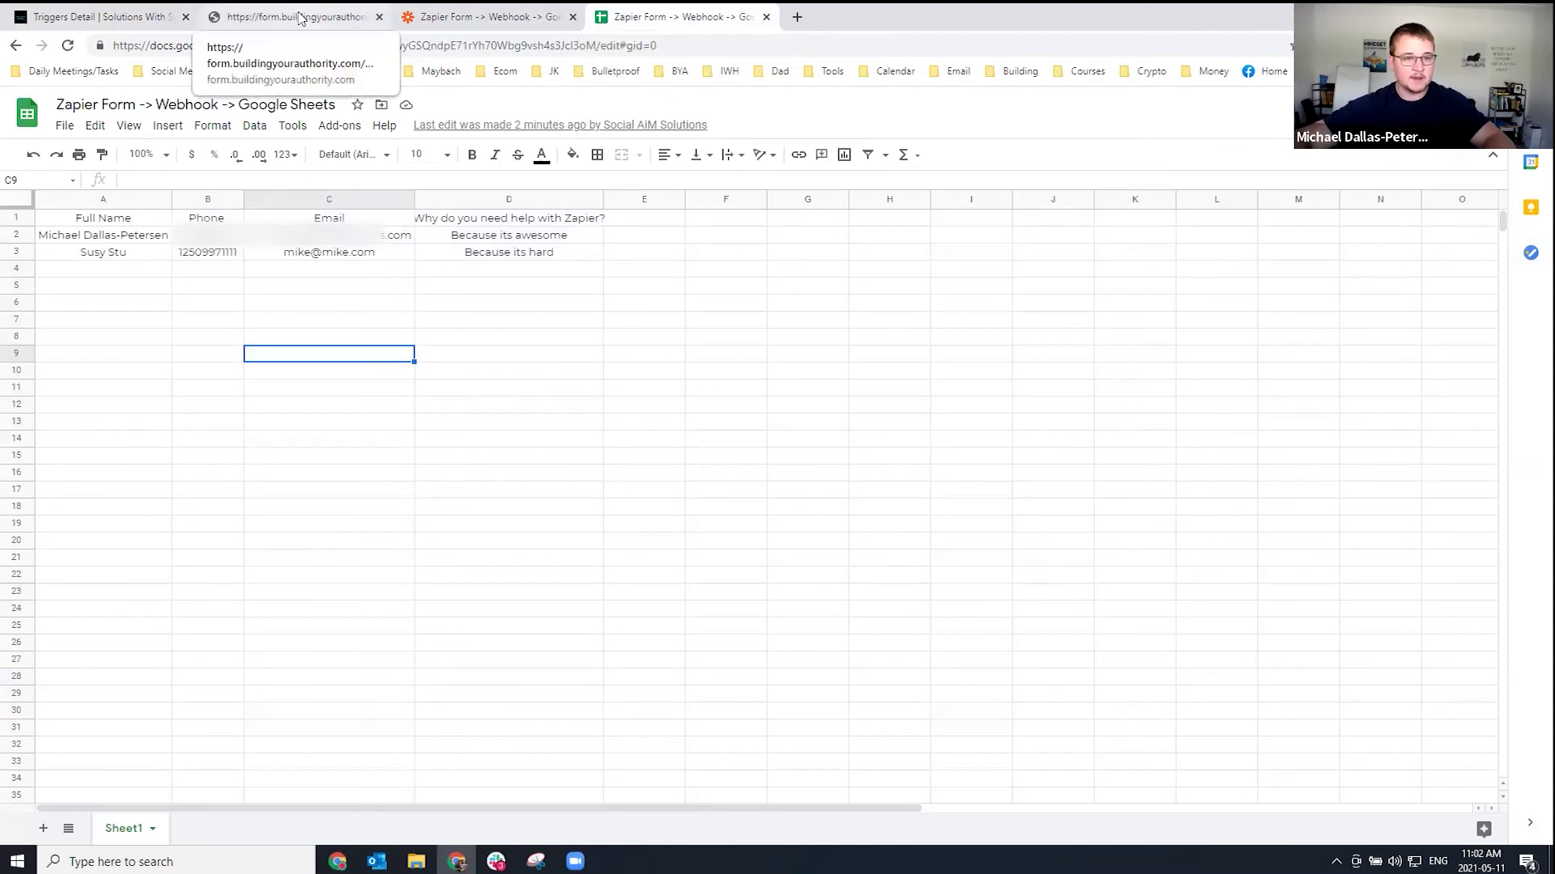
Autofit column D of the sheet to its question header, then return to the trigger page.
{"action": "left_click", "coordinate": [296, 17]}
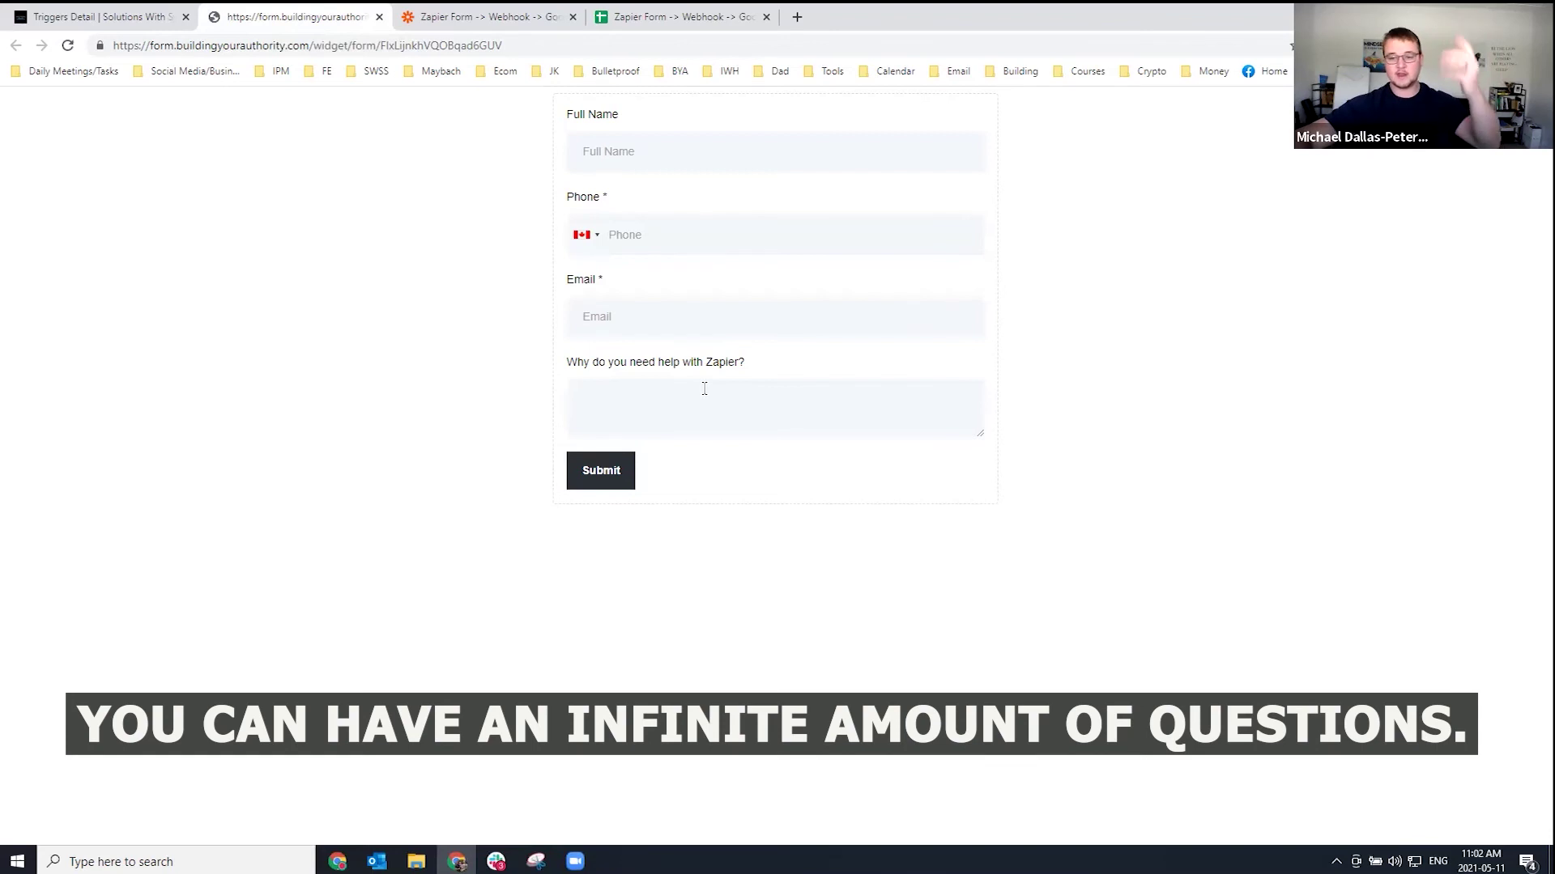
{"action": "left_click", "coordinate": [672, 23]}
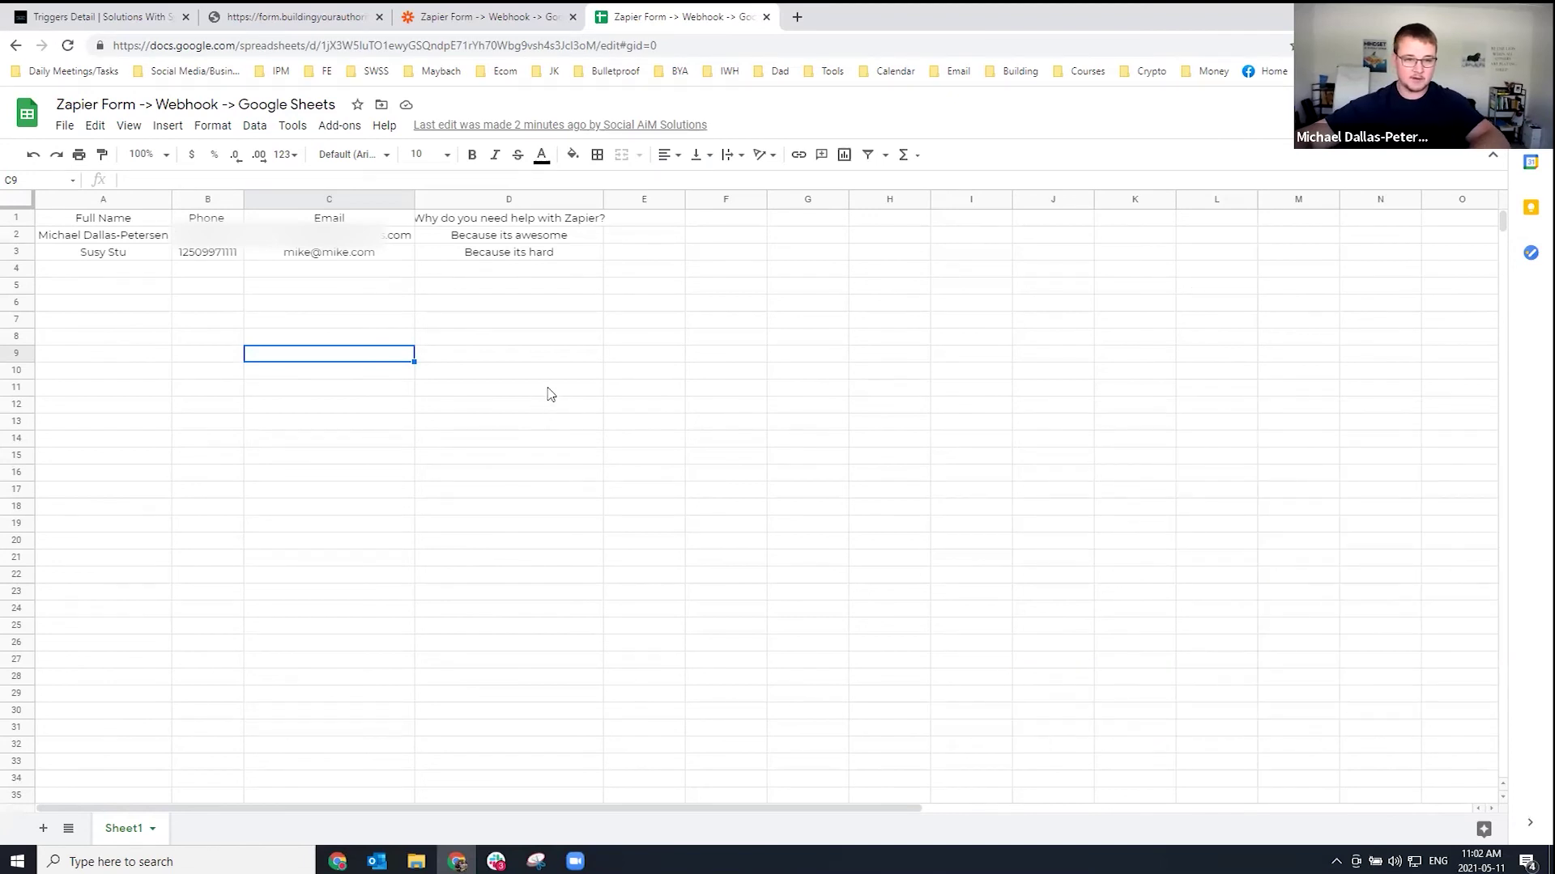
{"action": "double_click", "coordinate": [603, 199]}
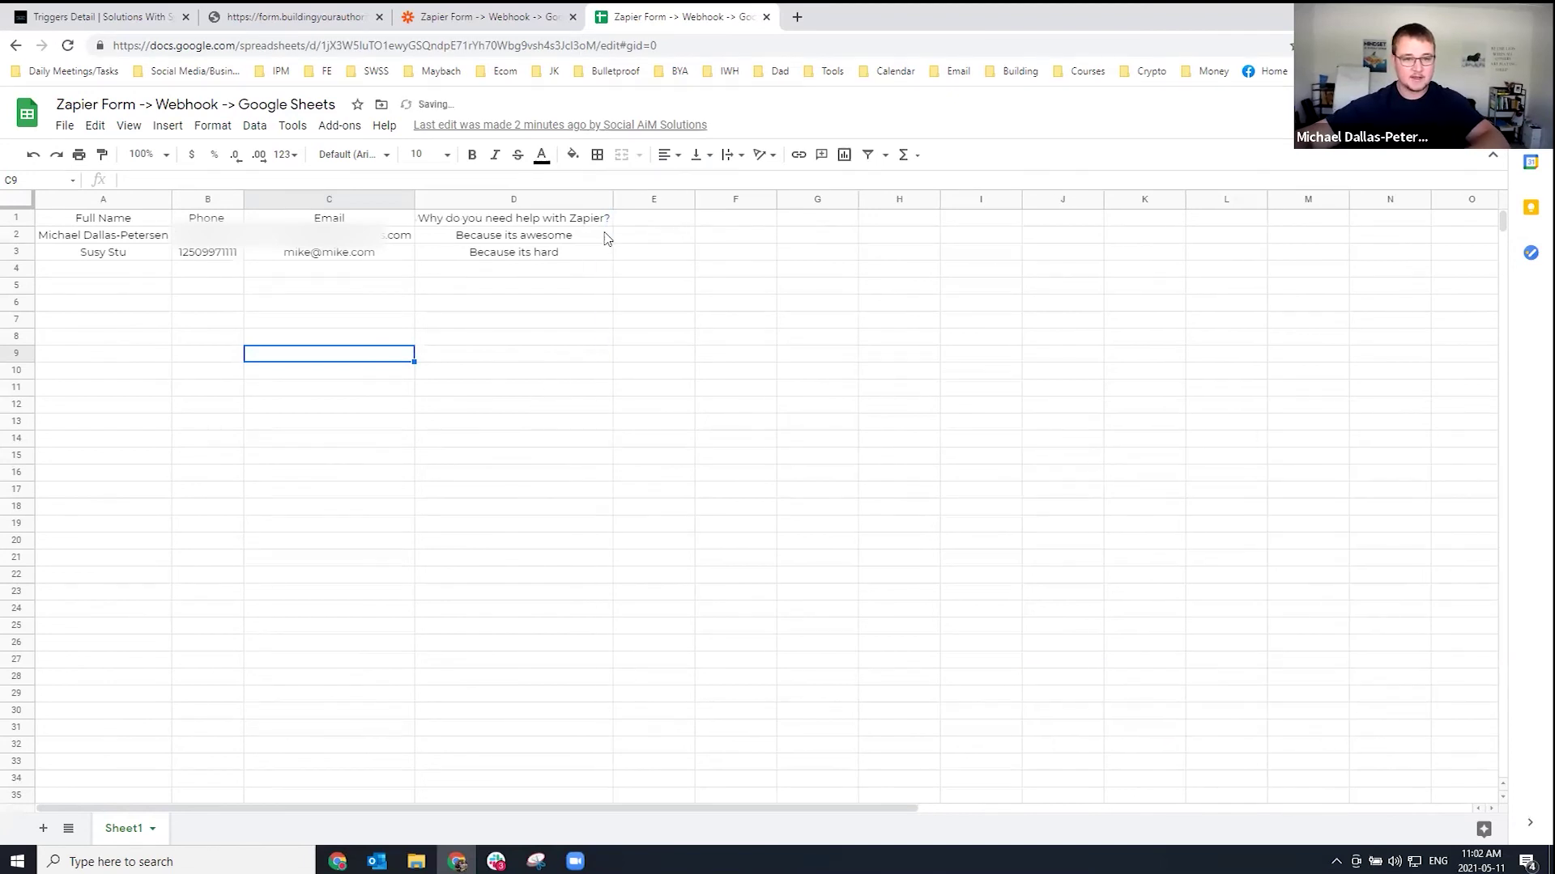
{"action": "left_click", "coordinate": [154, 18]}
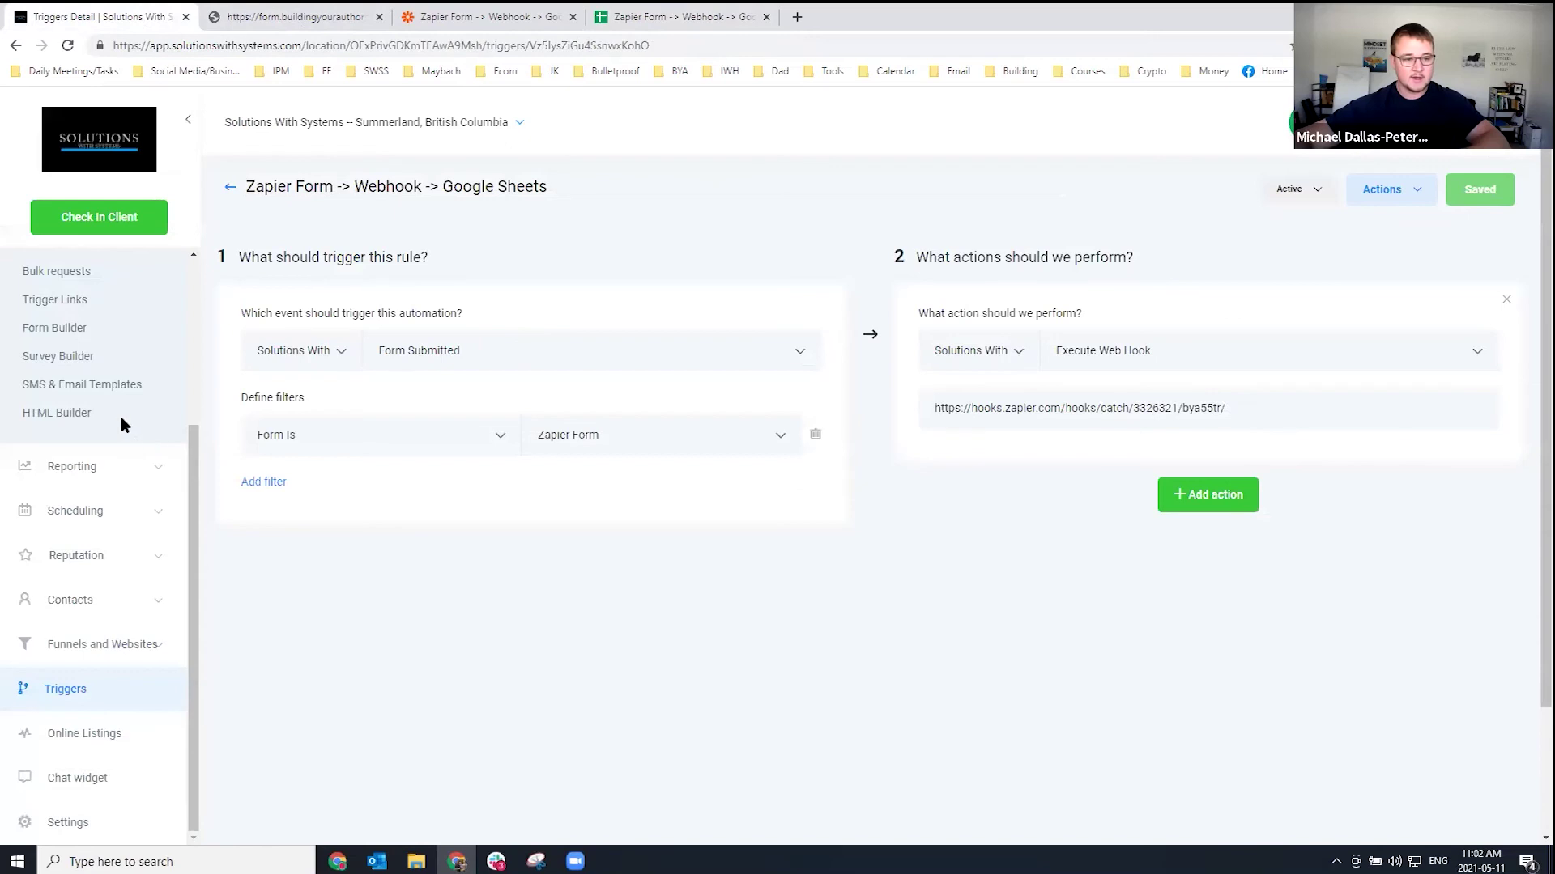
Compare the form's two CRM submission records with the Google Sheets rows.
{"action": "left_click", "coordinate": [59, 329]}
{"action": "left_click", "coordinate": [405, 250]}
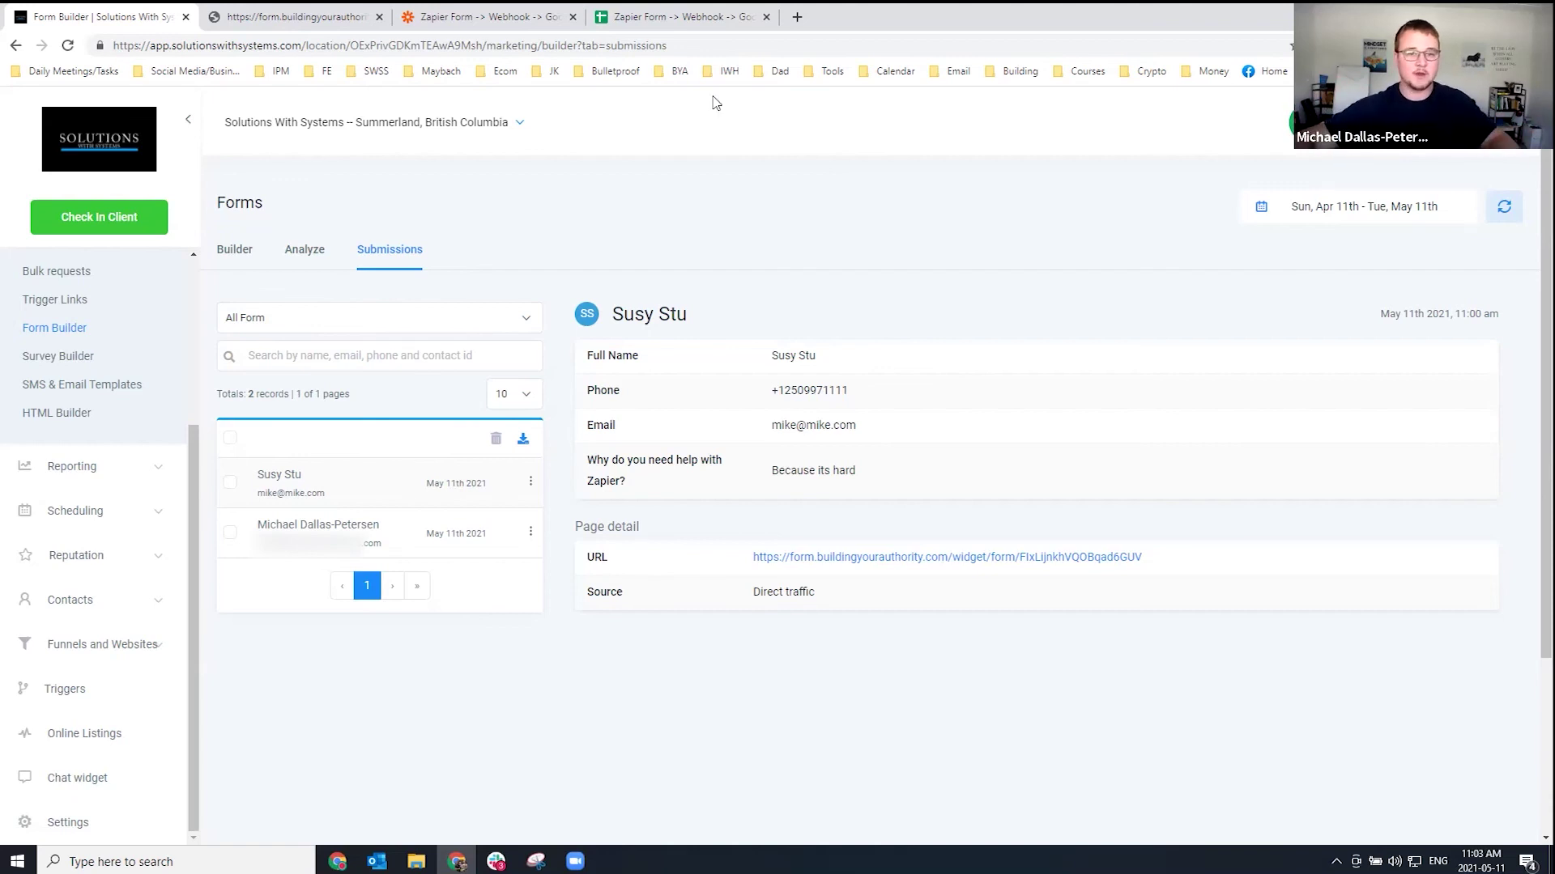
{"action": "left_click", "coordinate": [670, 24]}
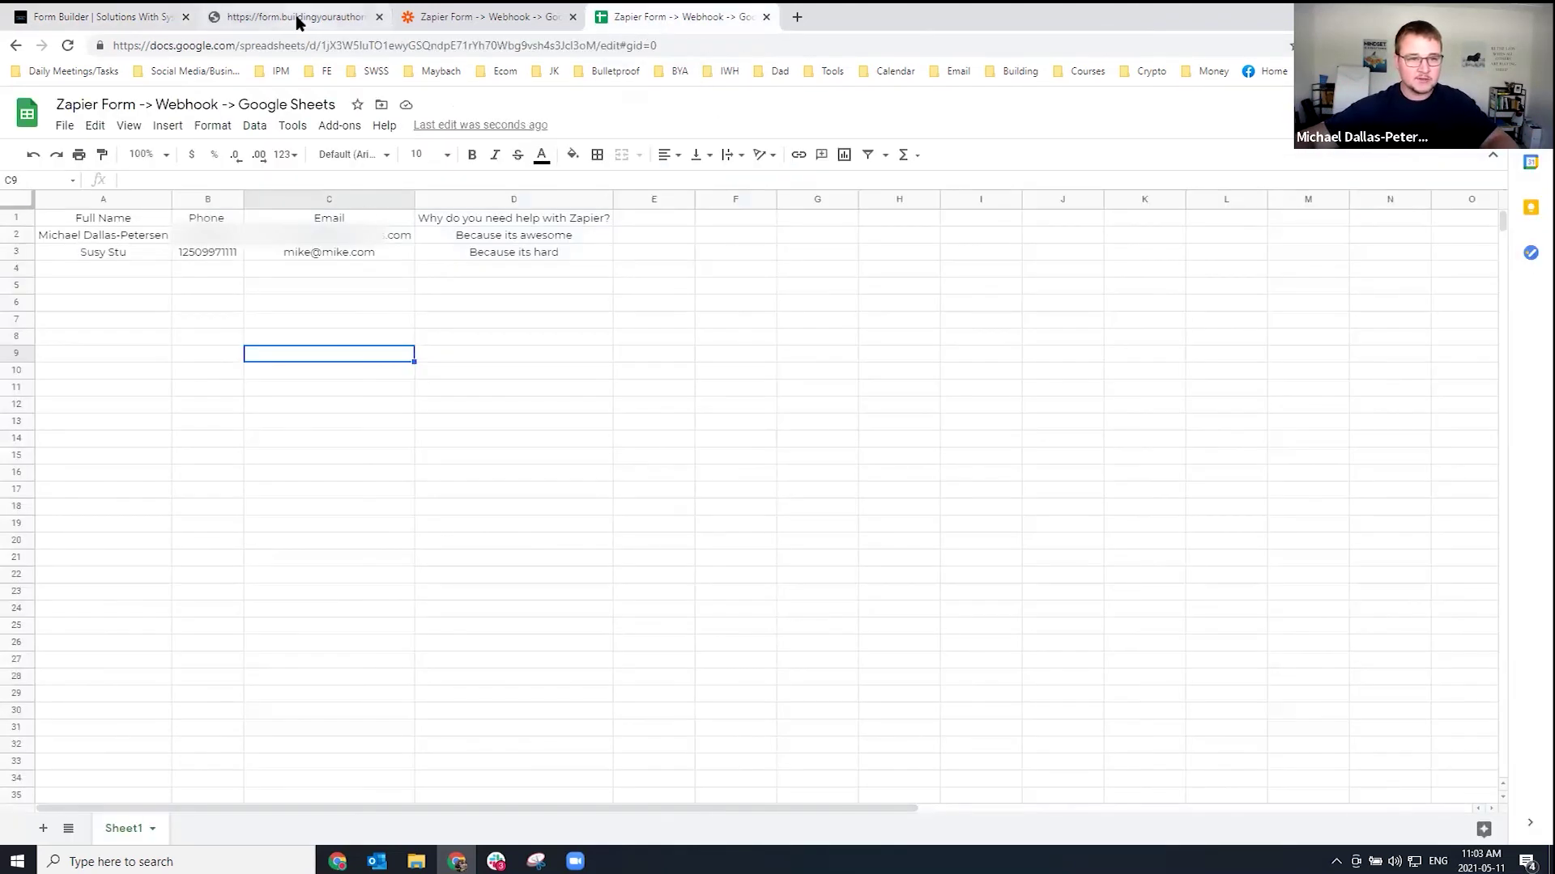
Enter a new full name and phone number on the form, correcting the phone.
{"action": "left_click", "coordinate": [295, 17]}
{"action": "left_click", "coordinate": [598, 143]}
{"action": "type", "text": "g"}
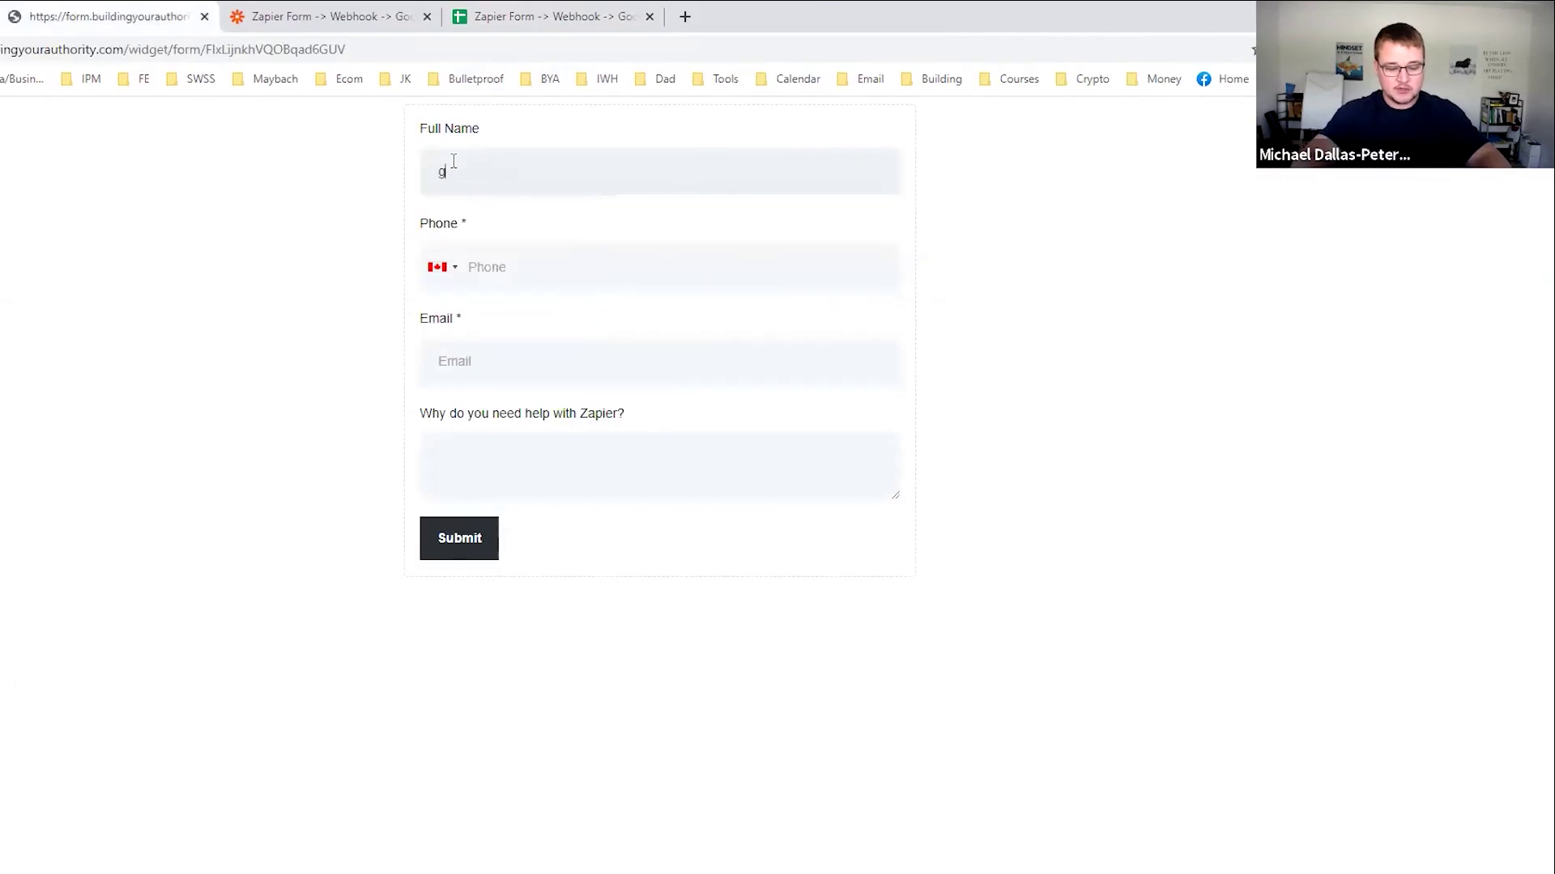
{"action": "type", "text": "eorge m"}
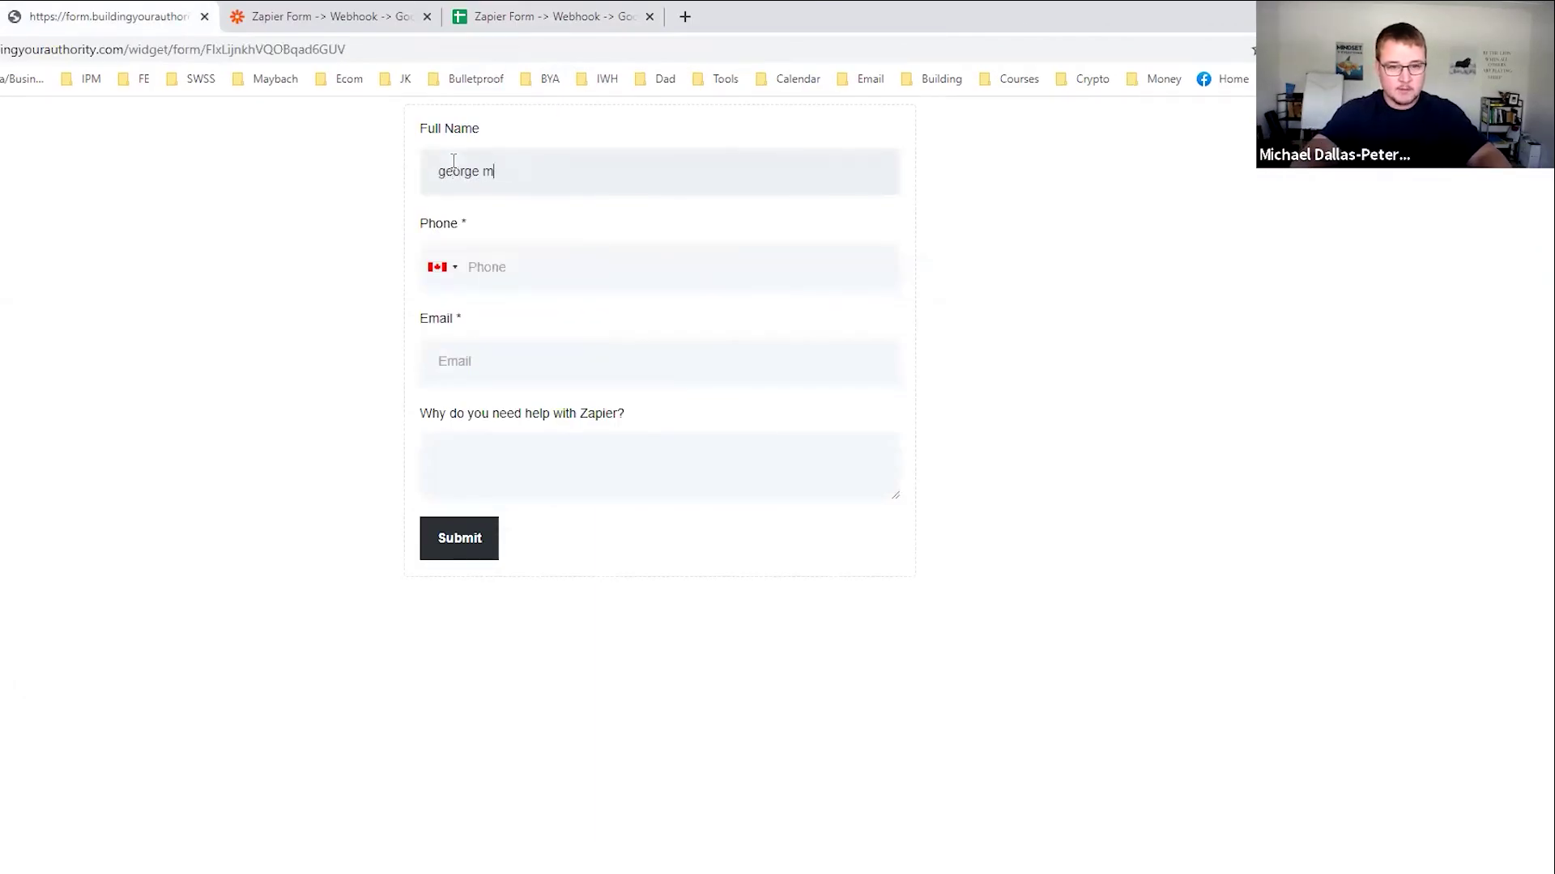
{"action": "key", "text": "Tab"}
{"action": "key", "text": "Tab"}
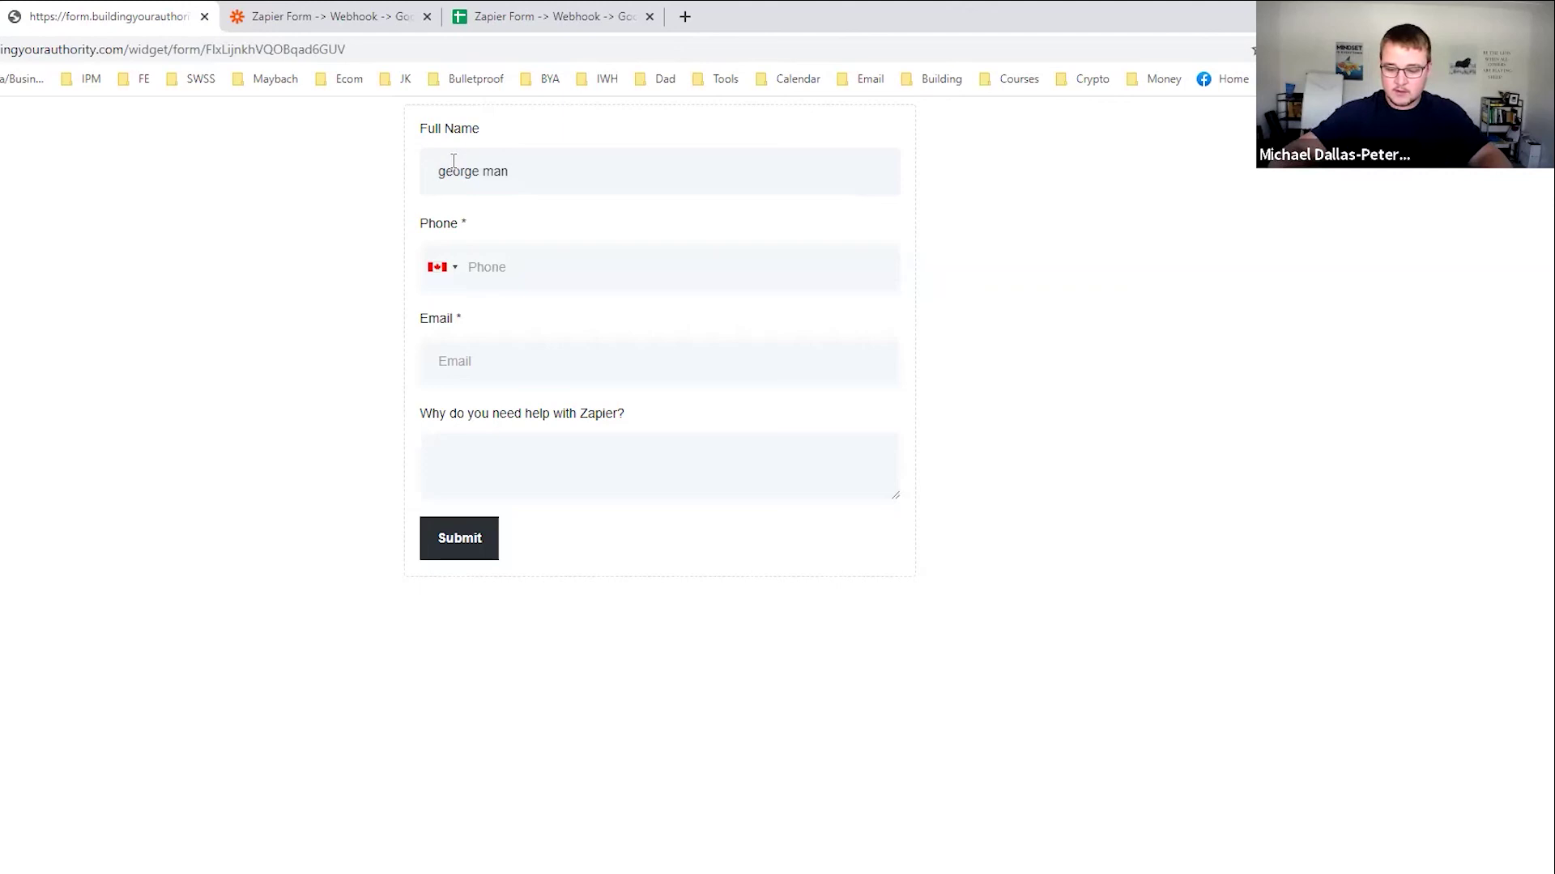
{"action": "type", "text": "250495"}
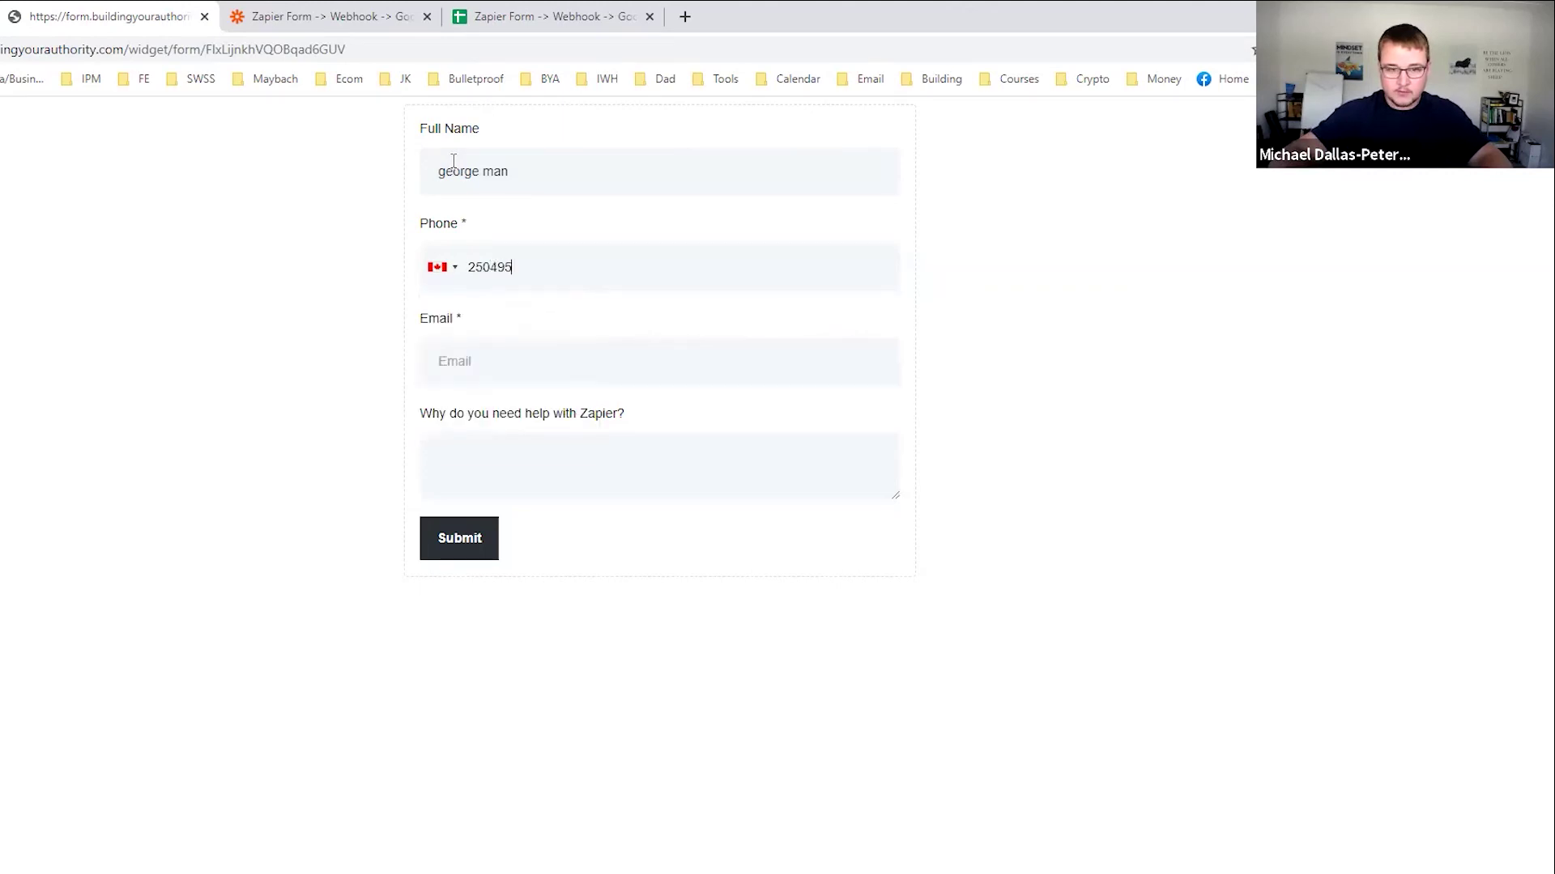
{"action": "key", "text": "Tab"}
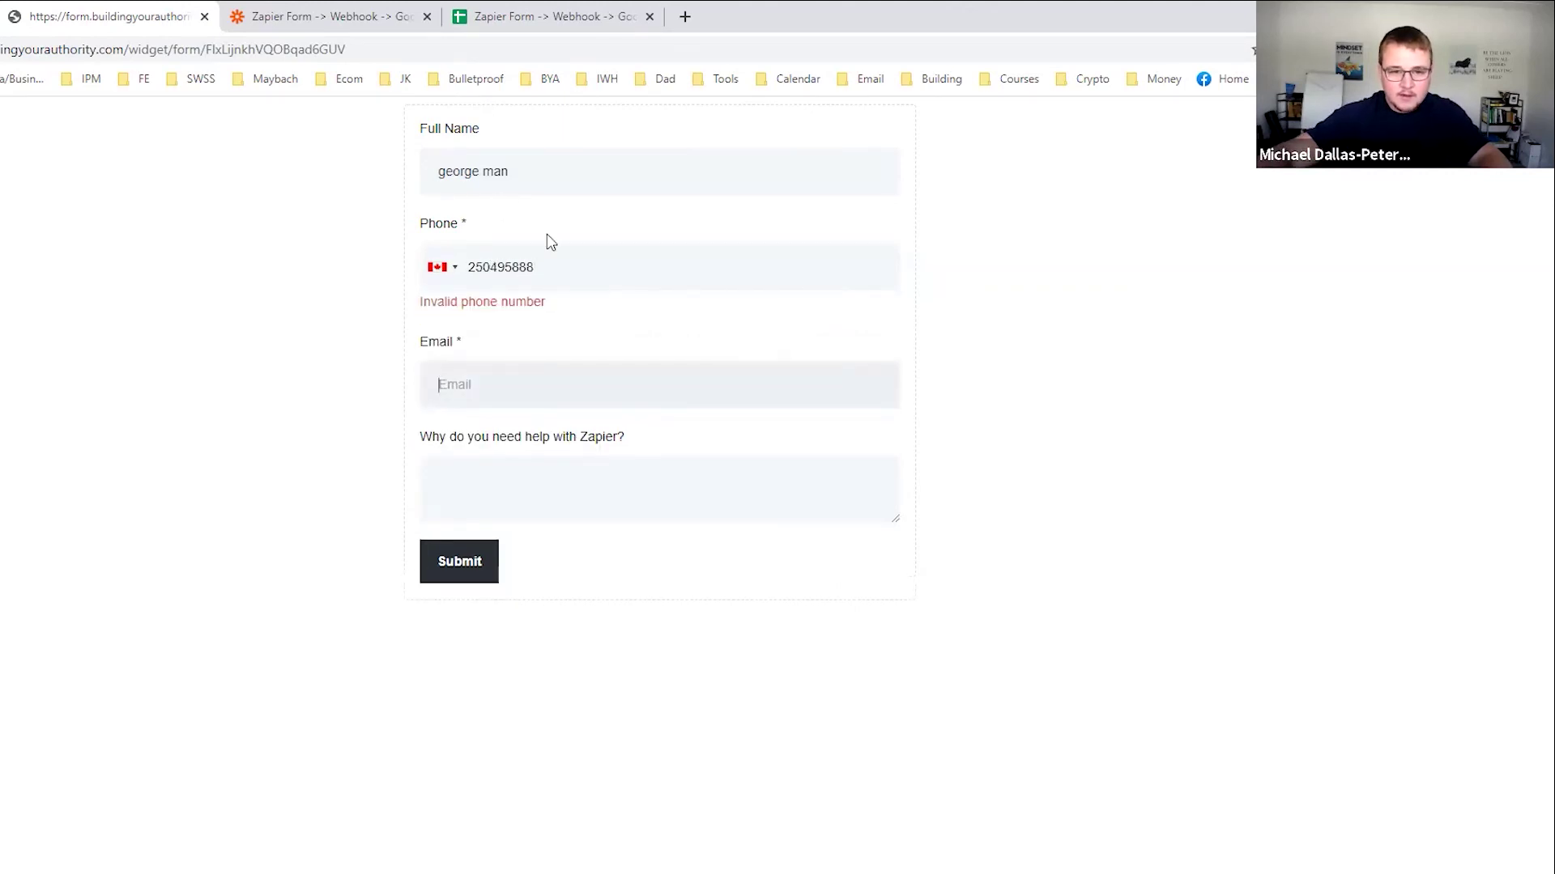
{"action": "left_click", "coordinate": [509, 270]}
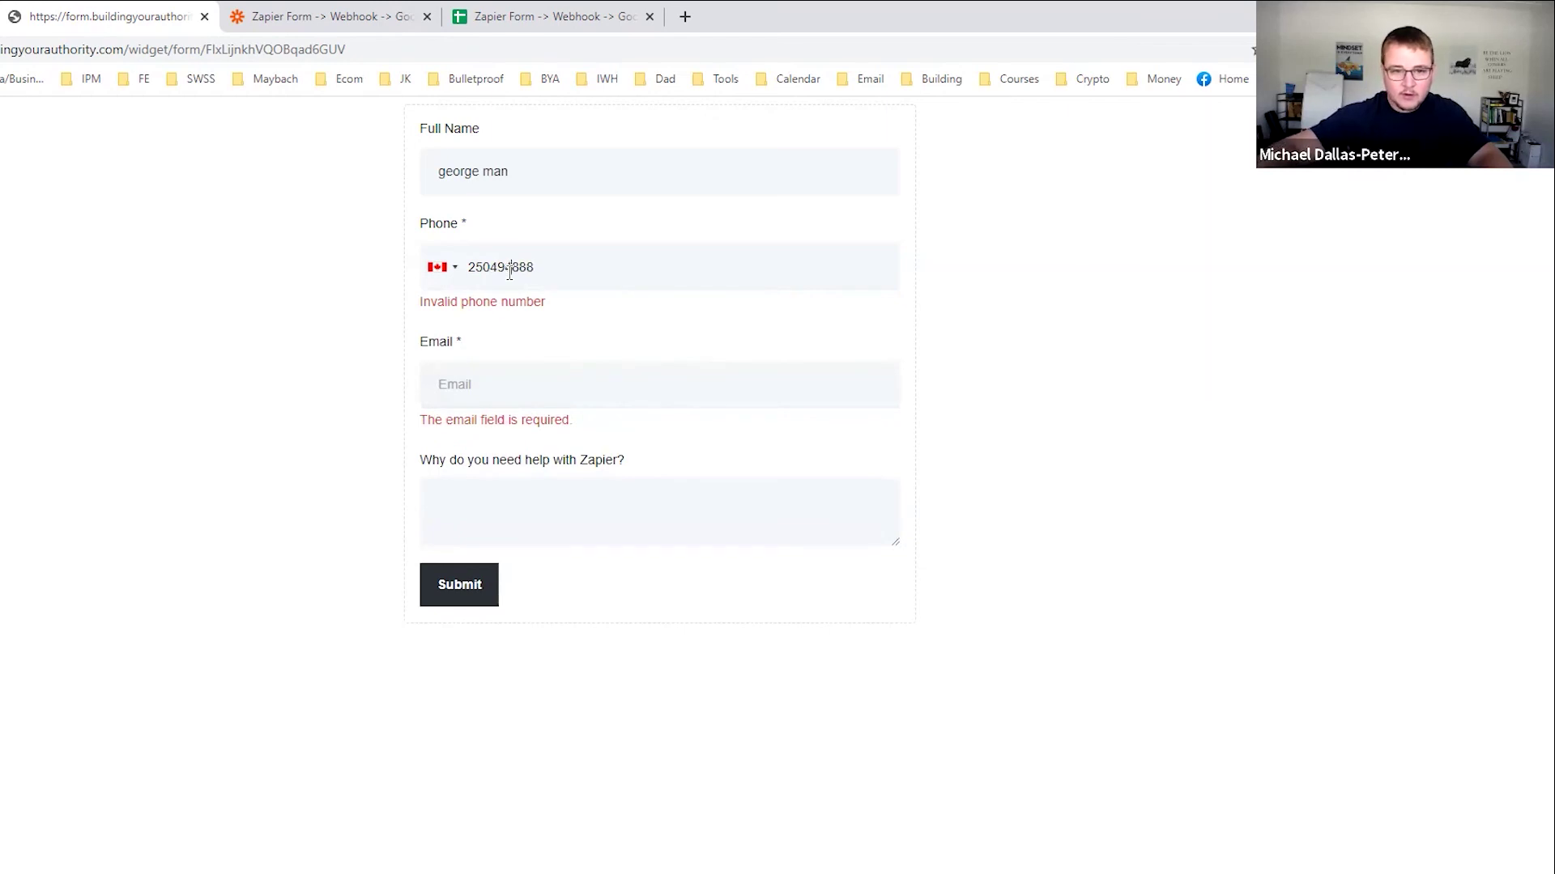
{"action": "type", "text": "8"}
Add the email and help answer 'becuase i do', submit, and check the sheet.
{"action": "left_click", "coordinate": [534, 388]}
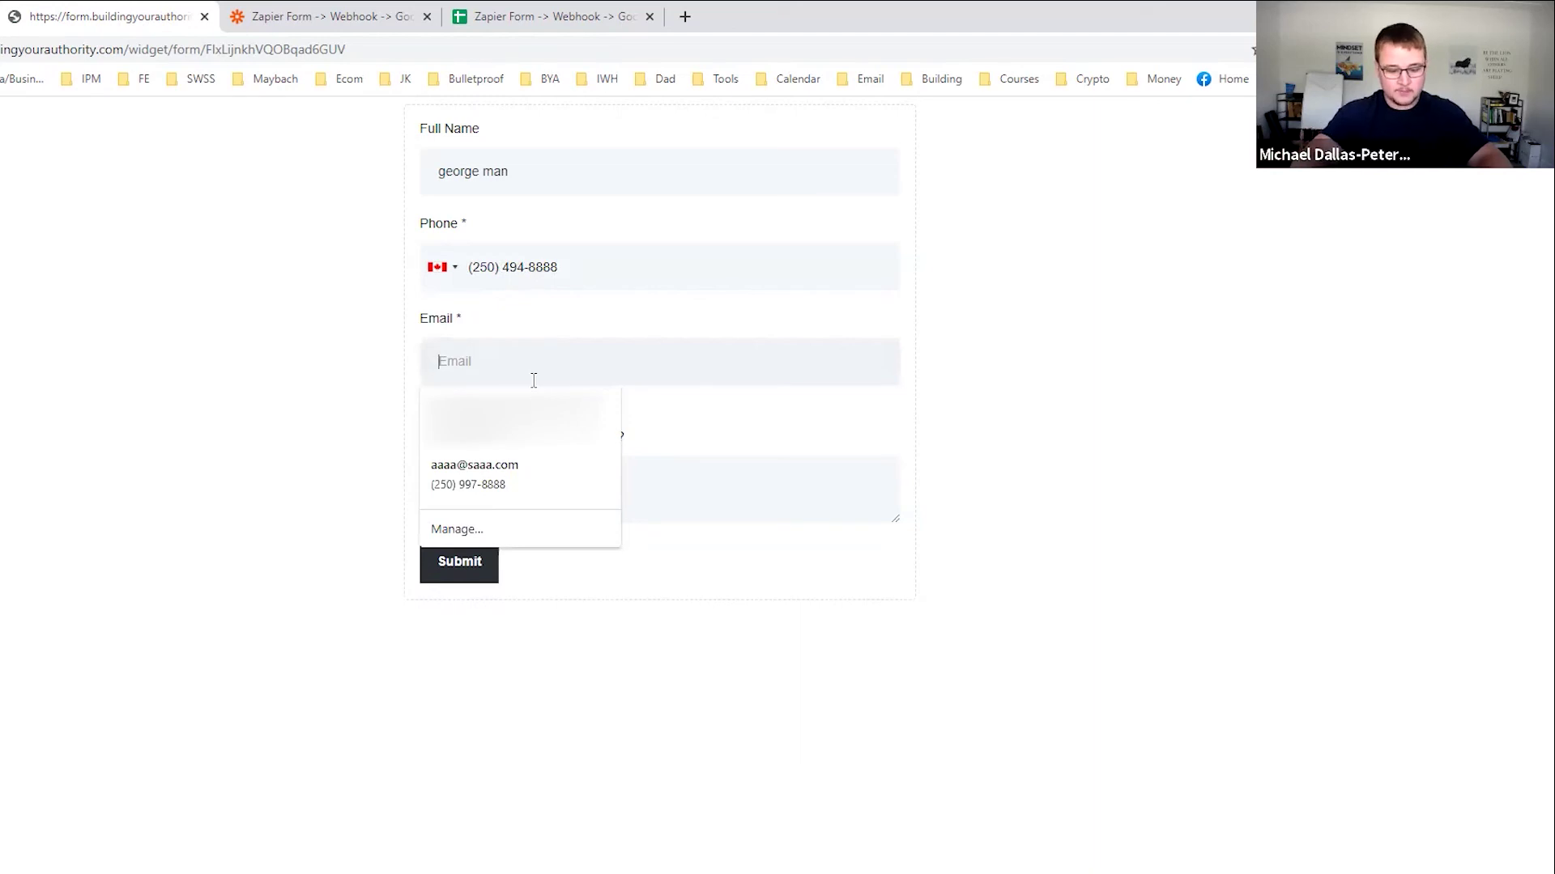
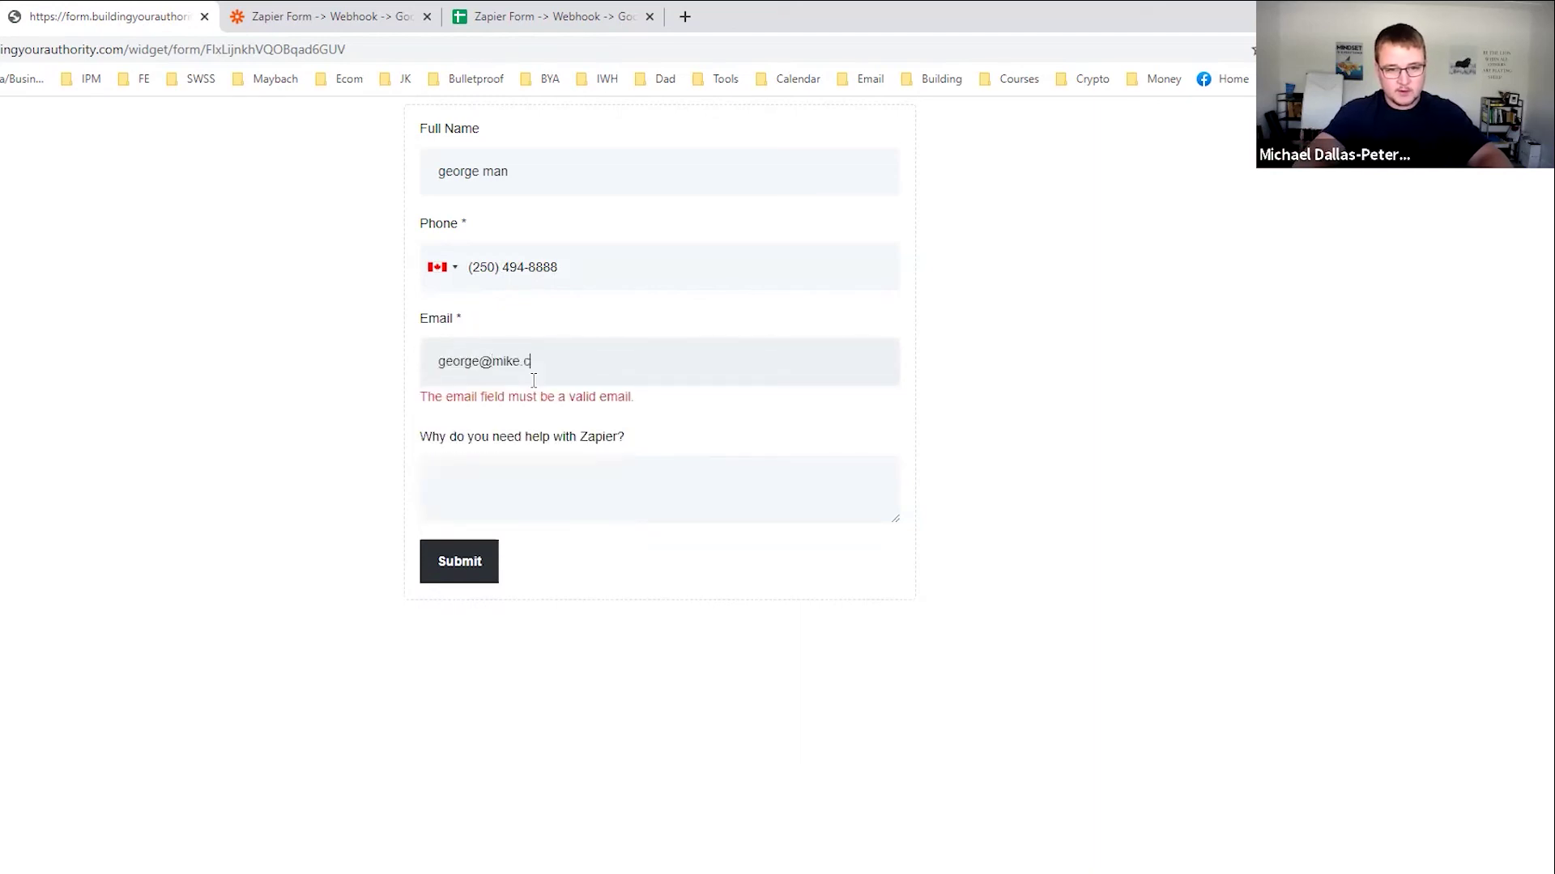
{"action": "key", "text": "Tab"}
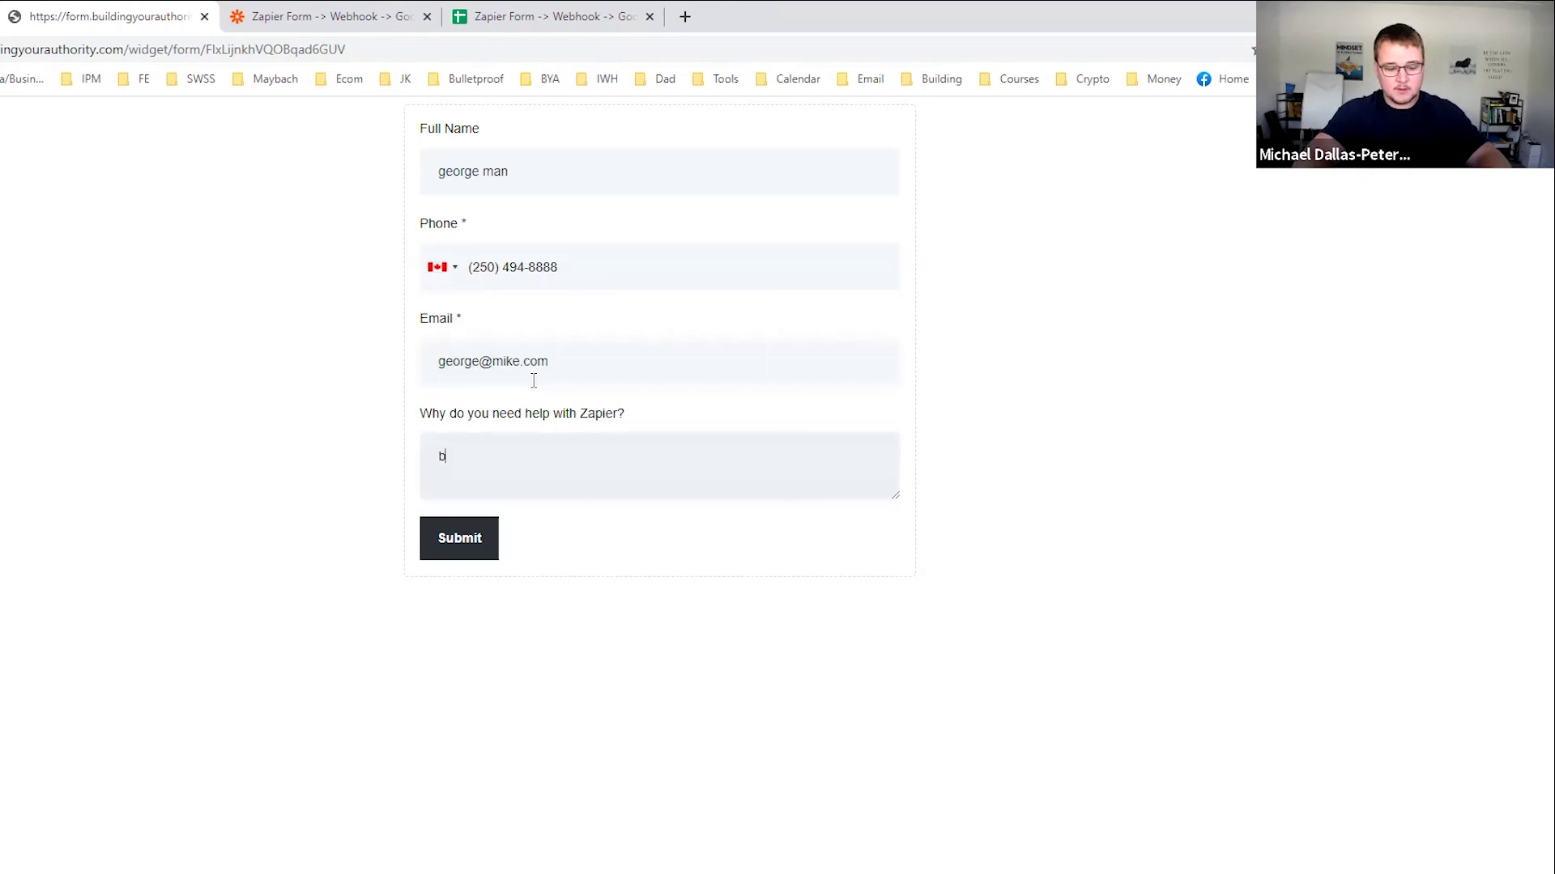
{"action": "type", "text": "becuase i do"}
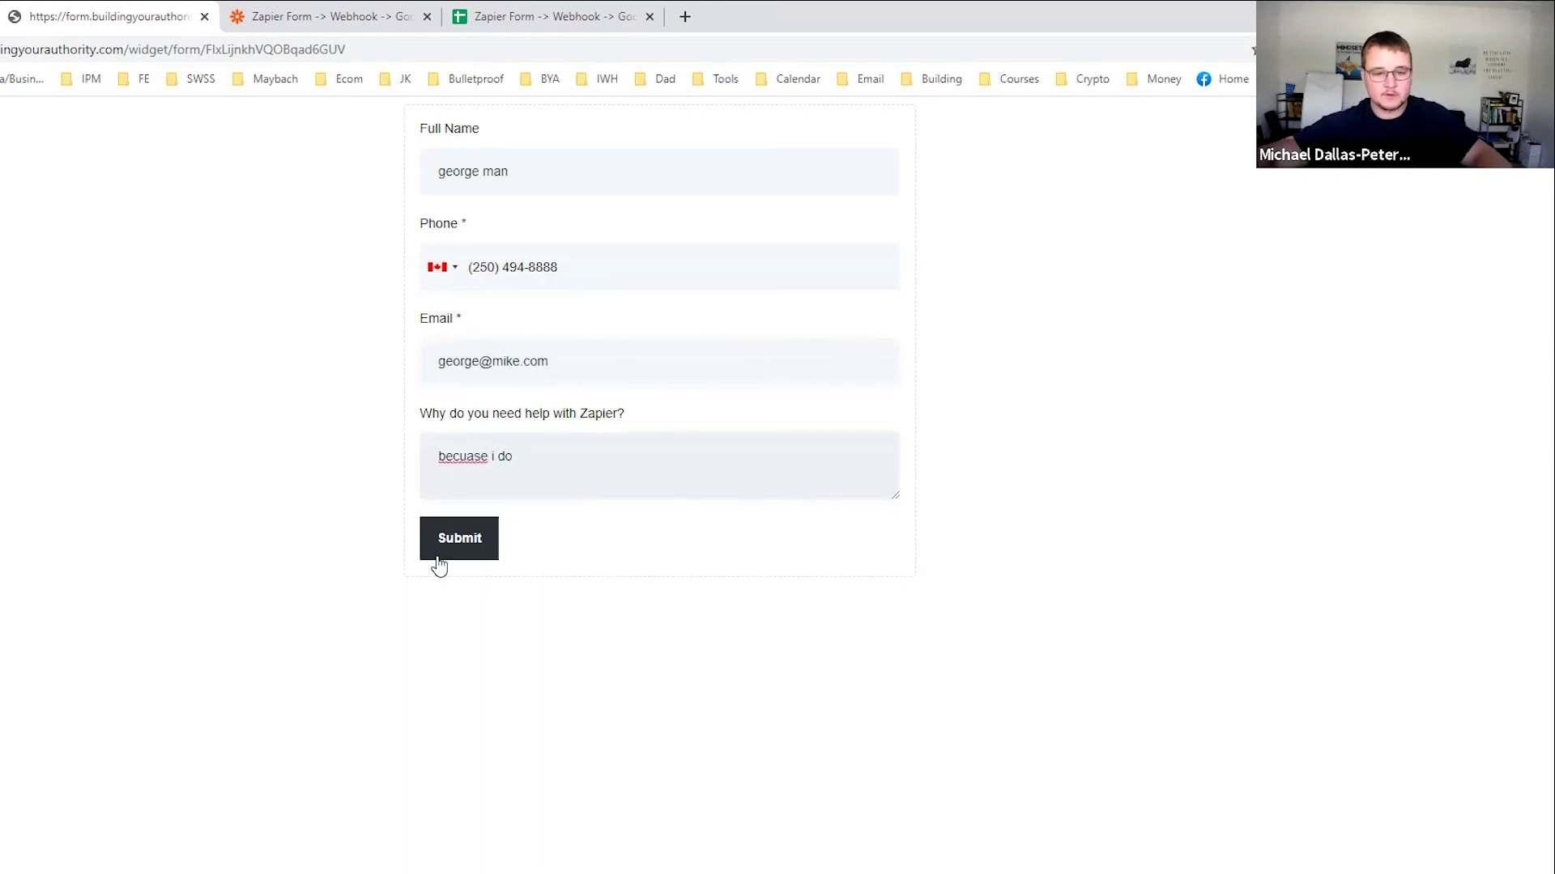
{"action": "left_click", "coordinate": [451, 545]}
{"action": "left_click", "coordinate": [665, 20]}
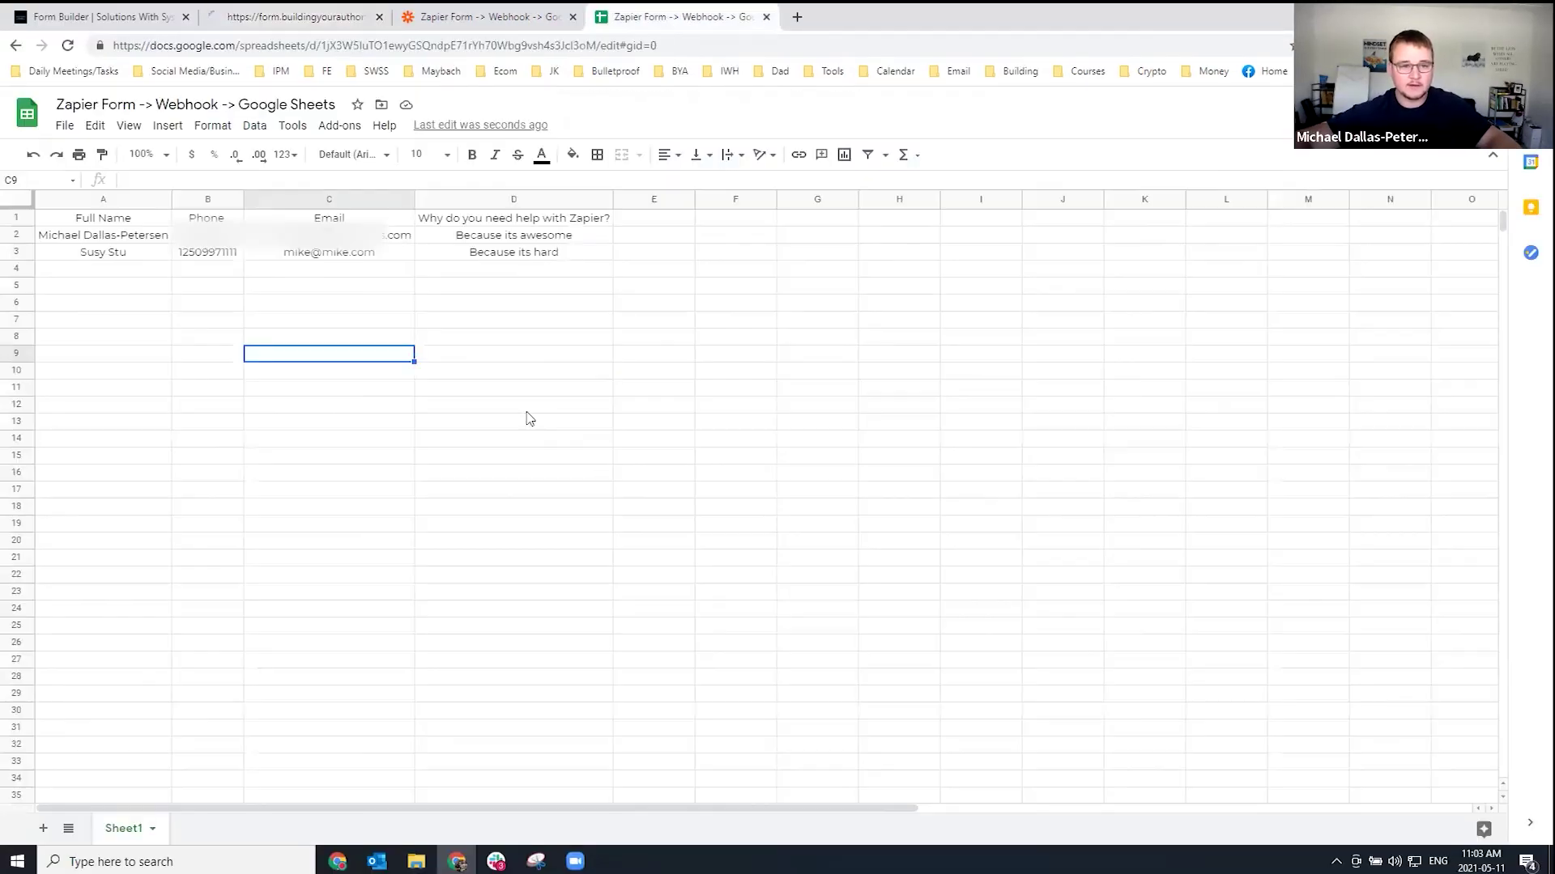